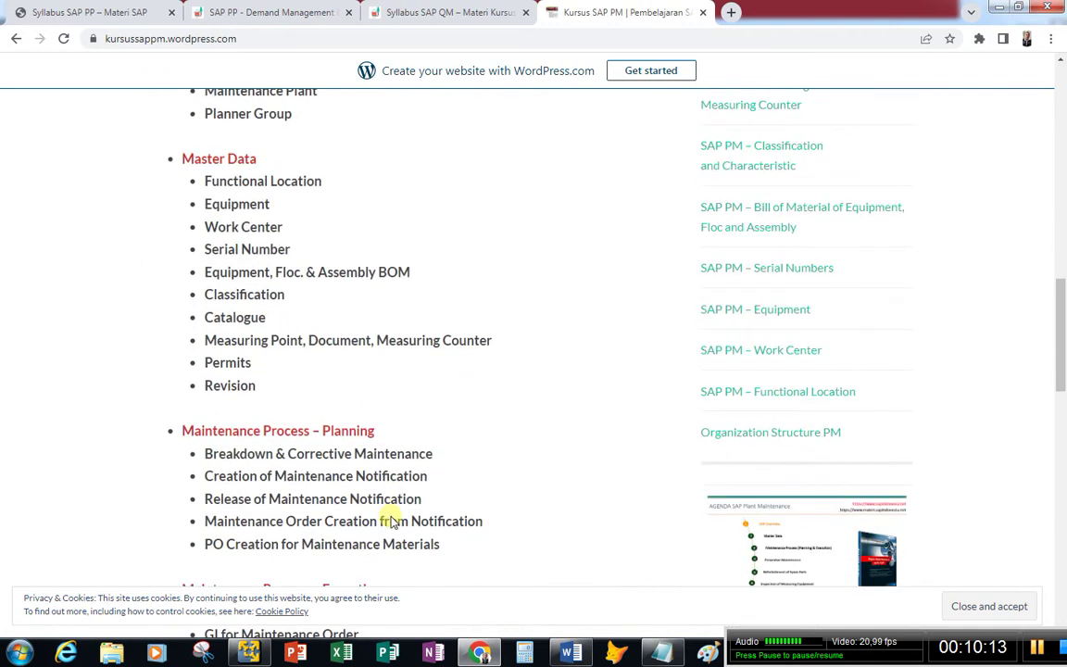
- Review the SAP PM course page, open the sapindonesia.net home page and view its SAP PP module syllabus
scroll(393, 509, down, 7)
scroll(403, 501, up, 15)
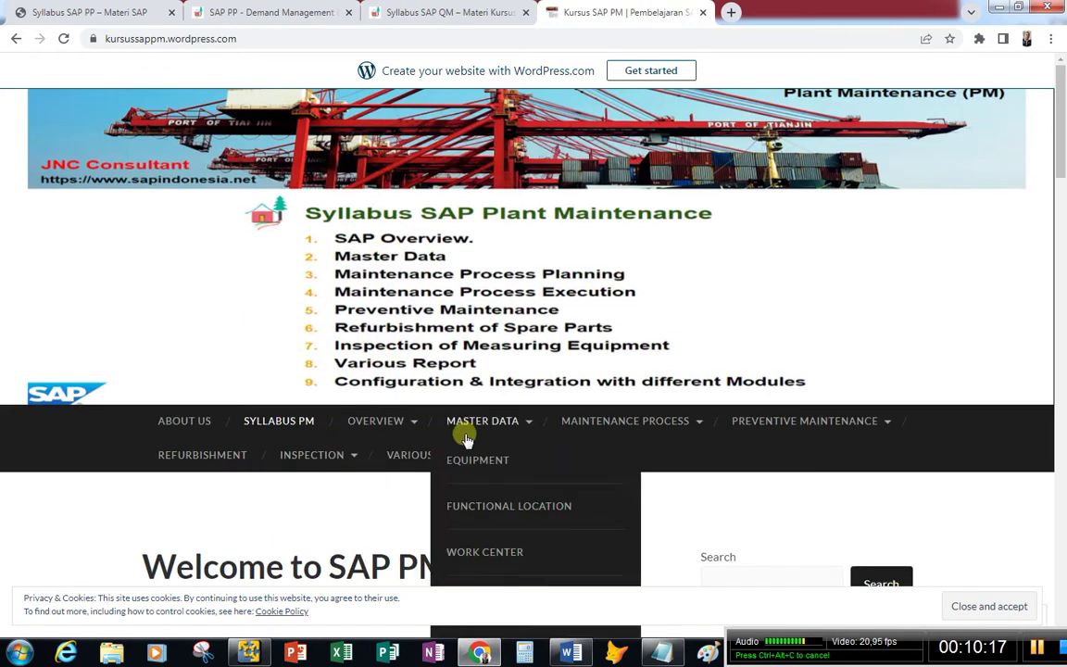
click(284, 15)
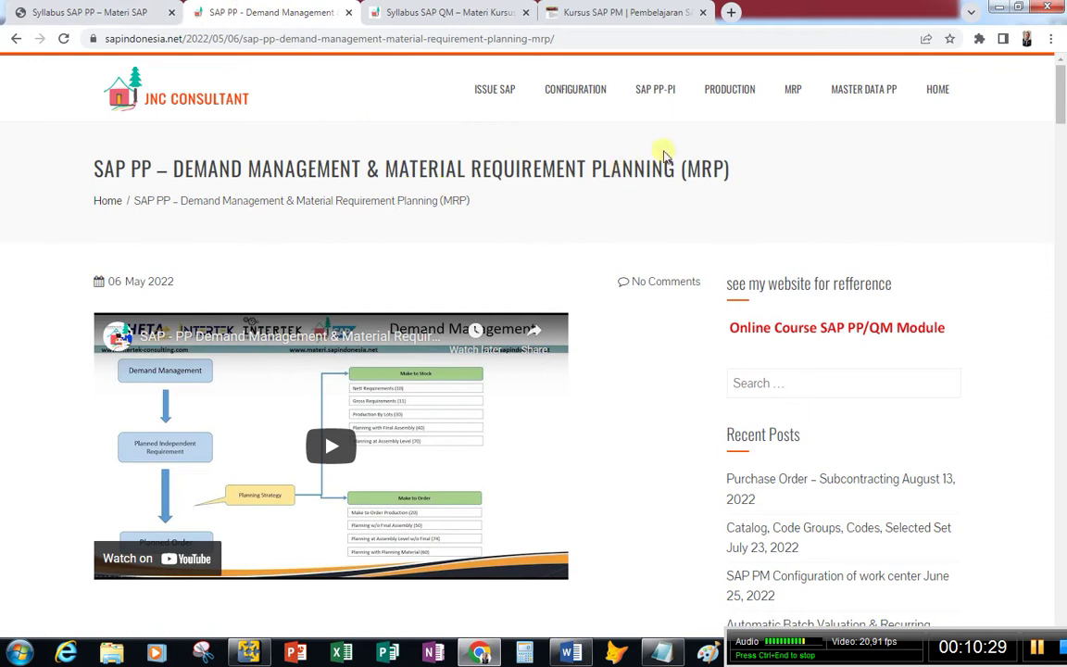
click(938, 89)
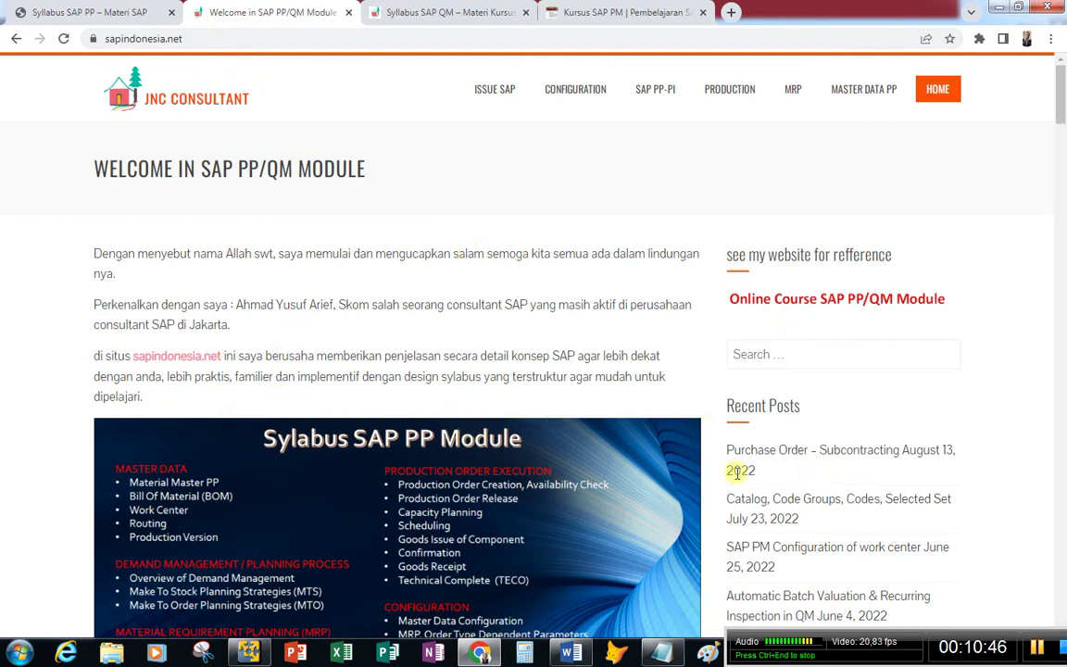
scroll(795, 472, down, 1)
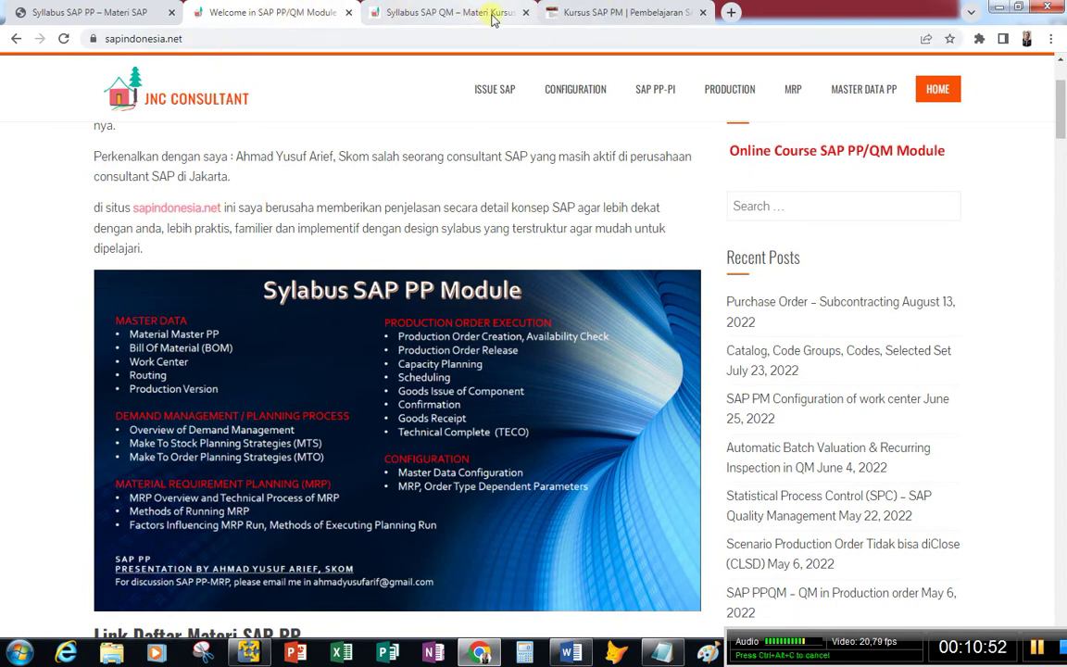
- Switch to the Materi SAP site and look through the list of lessons in the SAP PP syllabus
click(57, 12)
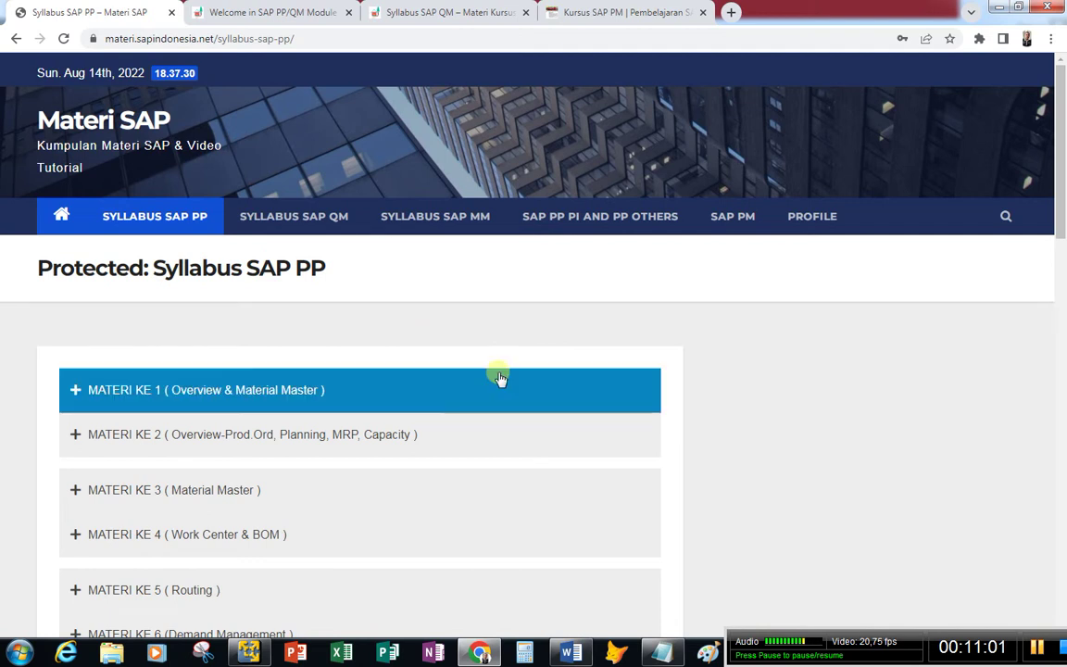
scroll(397, 365, down, 1)
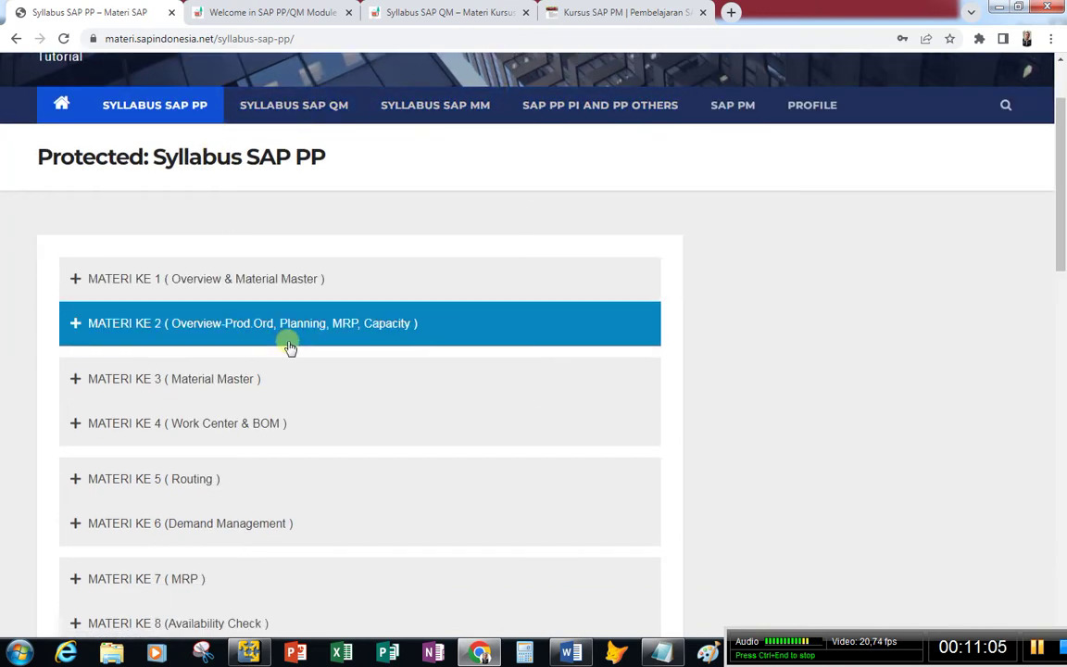
scroll(269, 329, down, 1)
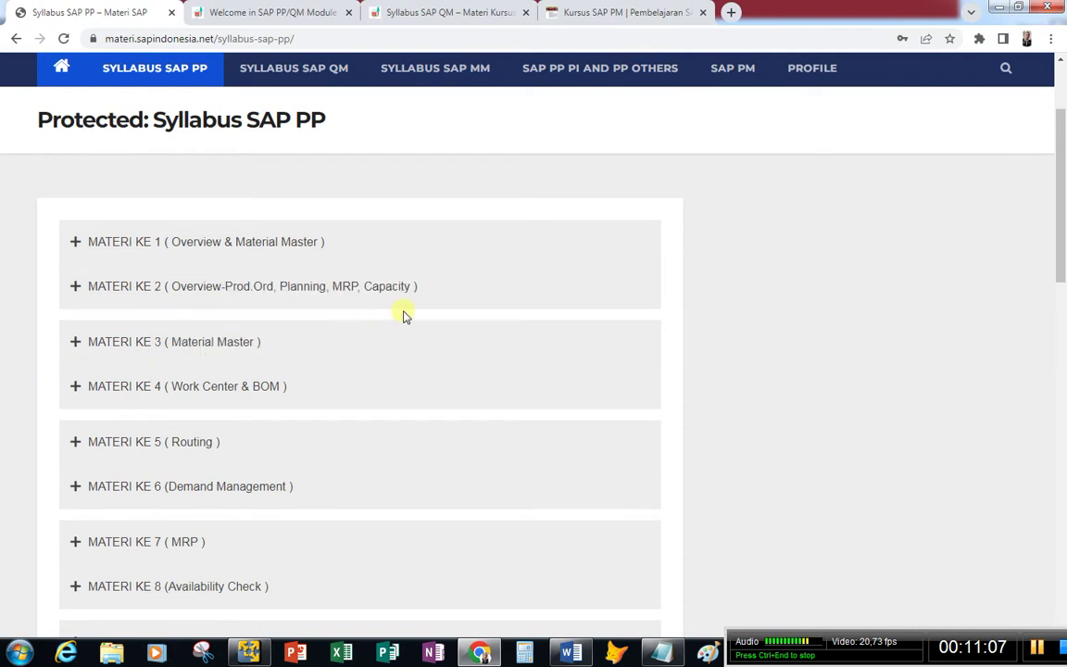
scroll(324, 329, down, 8)
scroll(320, 335, down, 6)
scroll(322, 343, up, 3)
scroll(269, 454, up, 15)
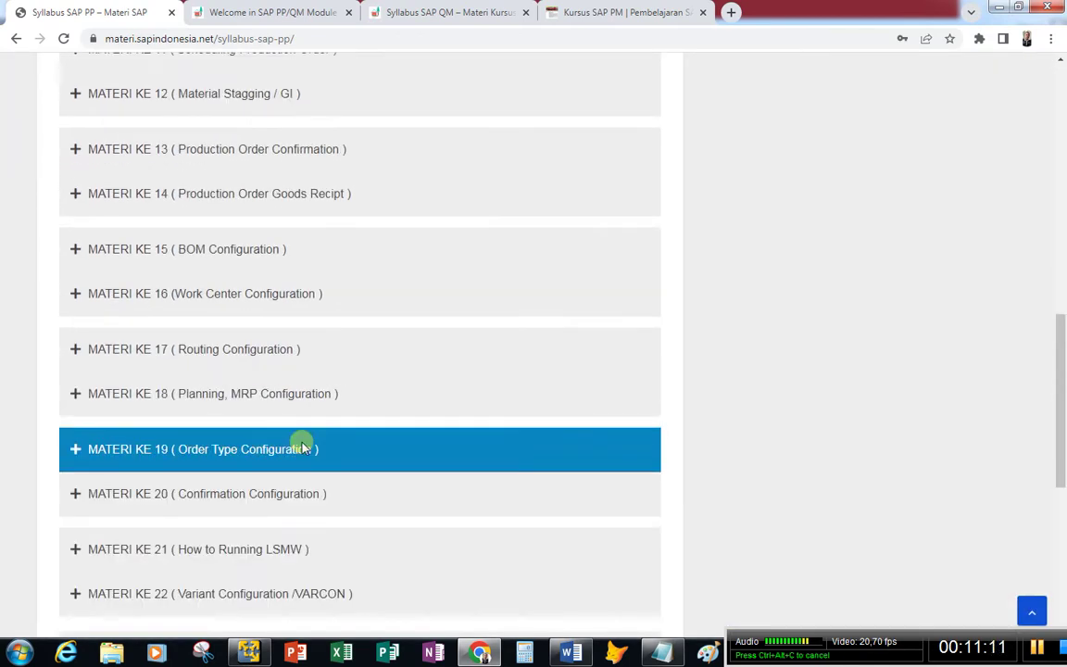
- Expand MATERI KE 1 (Overview & Material Master) in the SAP PP syllabus and look through its presentation videos
click(246, 400)
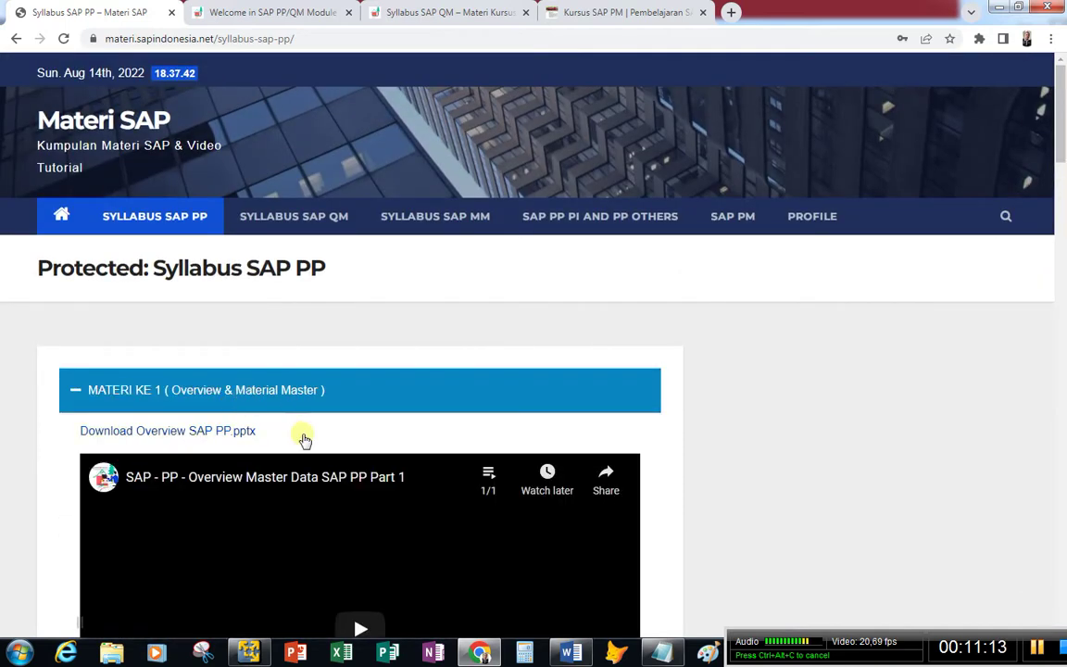
scroll(360, 473, down, 3)
scroll(296, 435, down, 14)
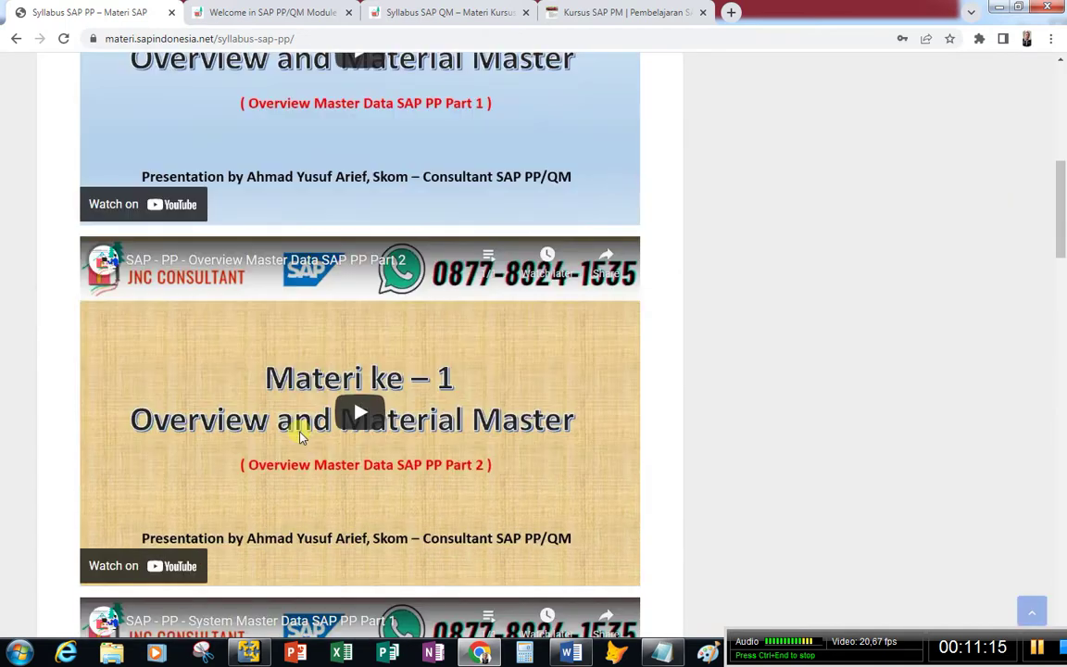
scroll(296, 435, down, 9)
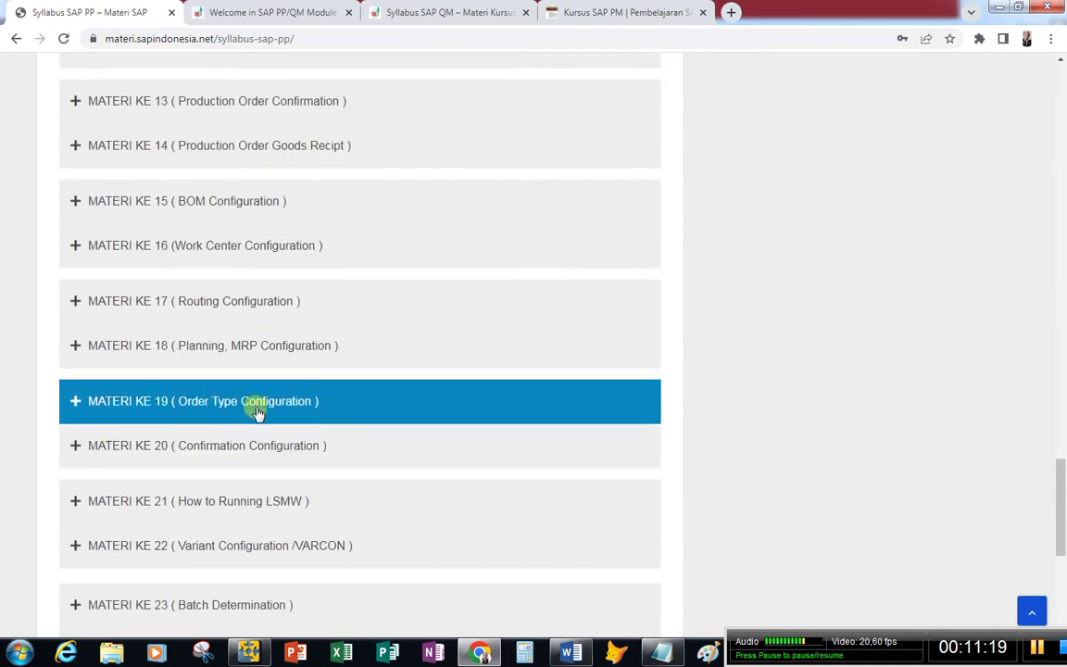
- Expand MATERI KE 19 (Order Type Configuration) to view its content and return to the start of the SAP PP syllabus
click(268, 403)
scroll(350, 488, down, 3)
scroll(350, 488, up, 20)
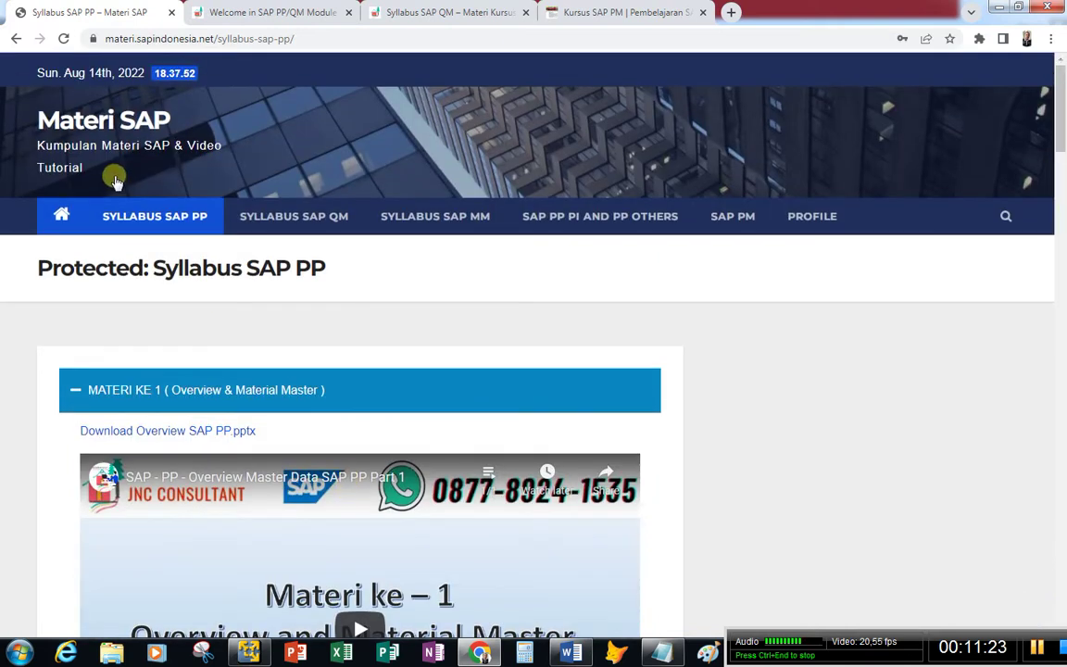
- Open the protected Syllabus SAP QM page and unlock it by entering the page password
click(283, 222)
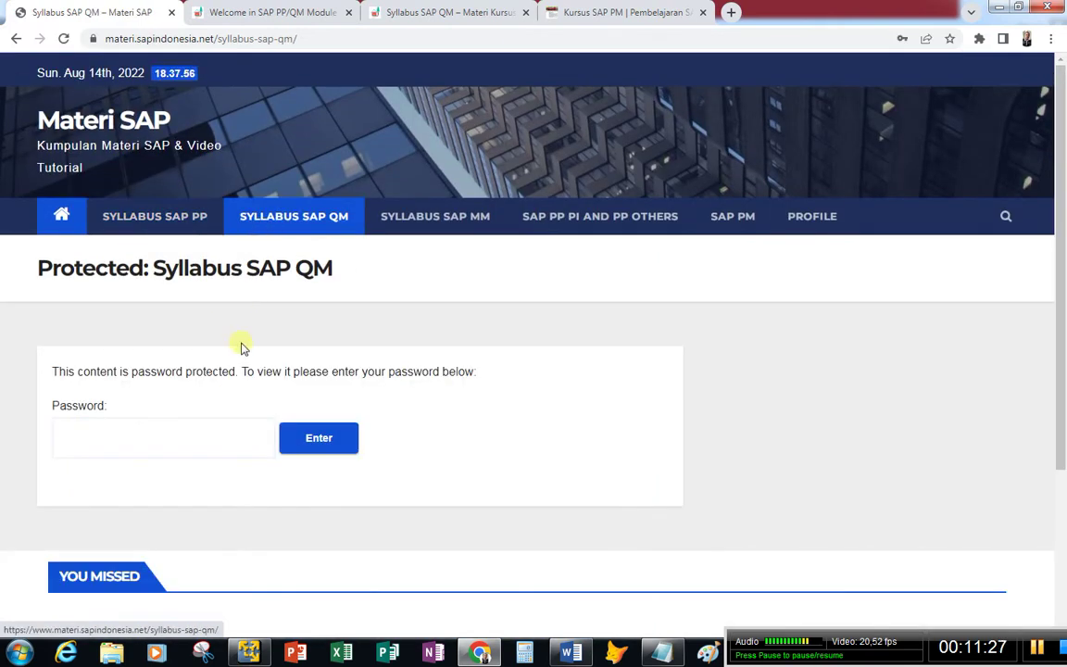
click(197, 434)
text(••)
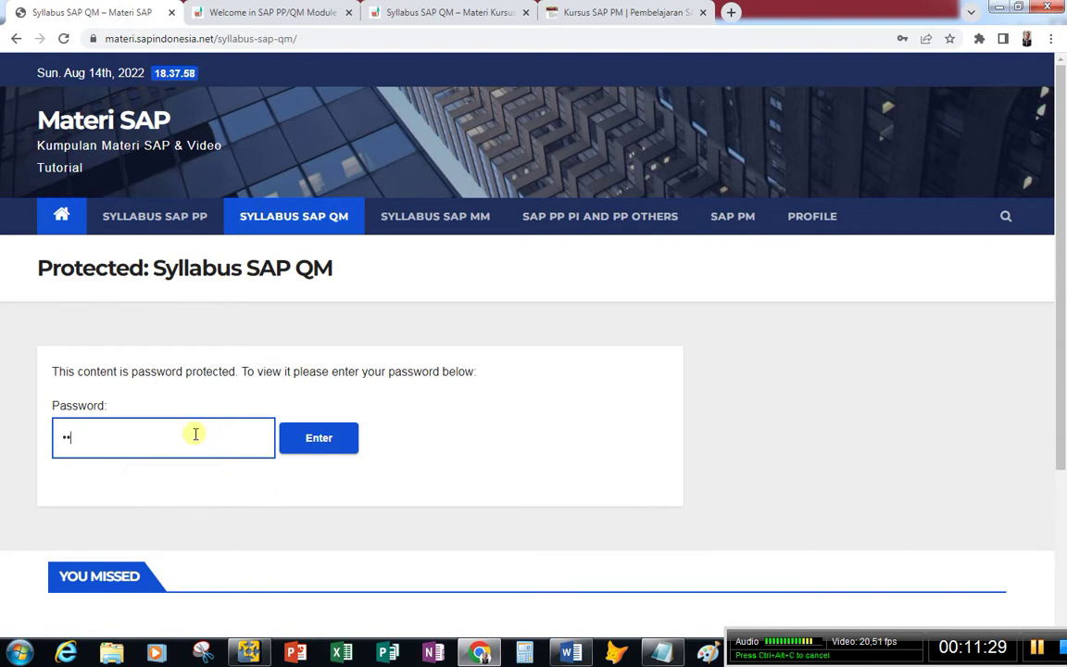
text(•)
key(BackSpace)
key(BackSpace)
key(BackSpace)
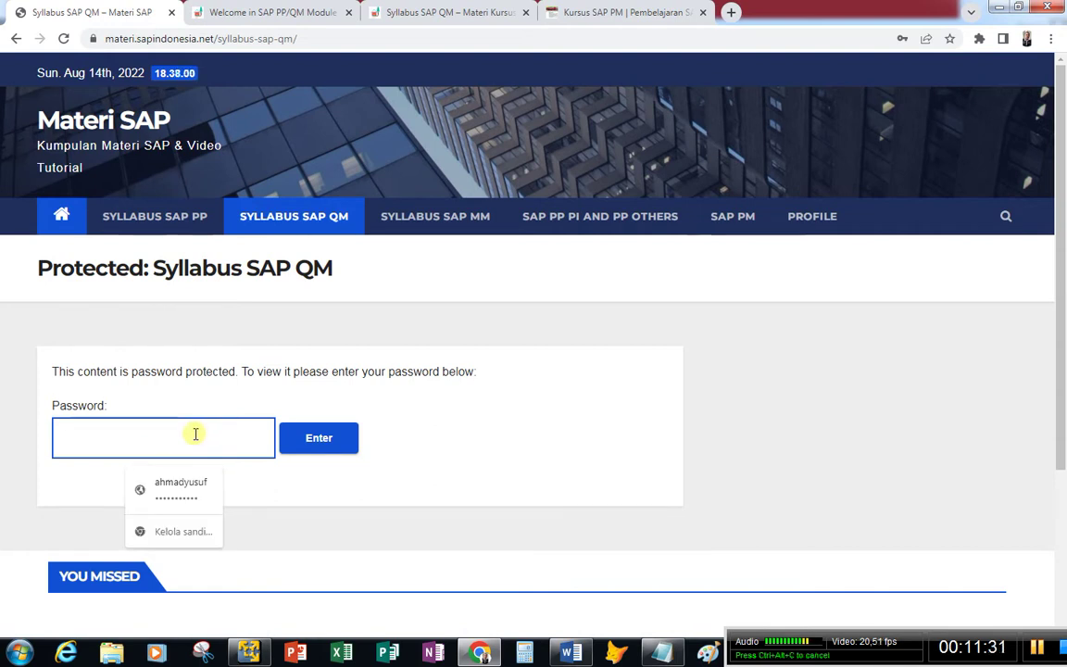
text(•••)
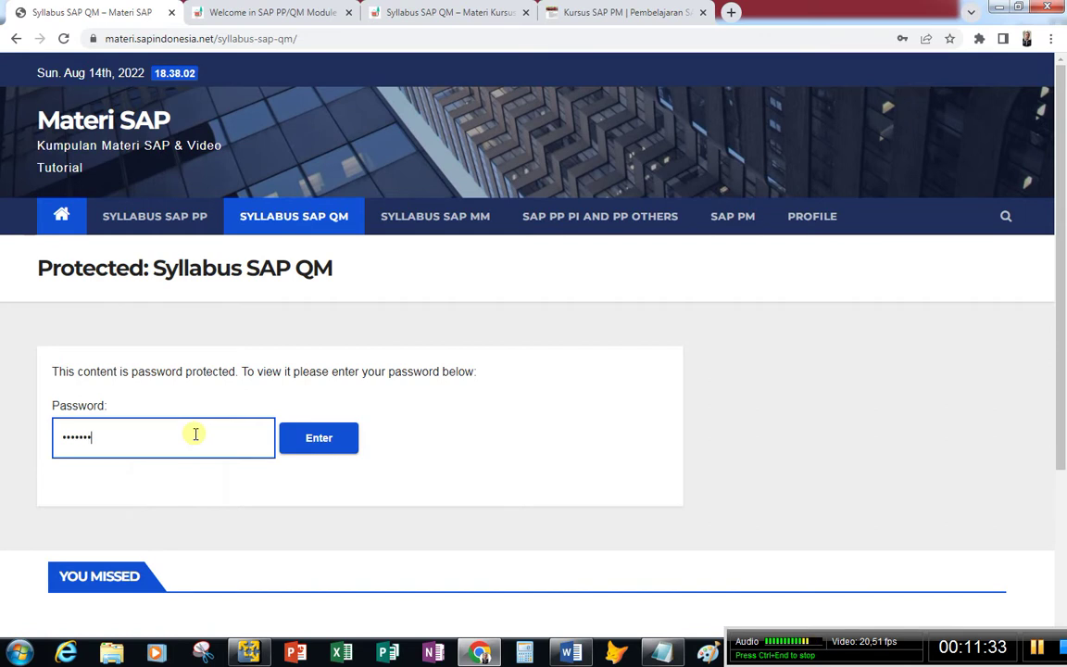
text(•••••••)
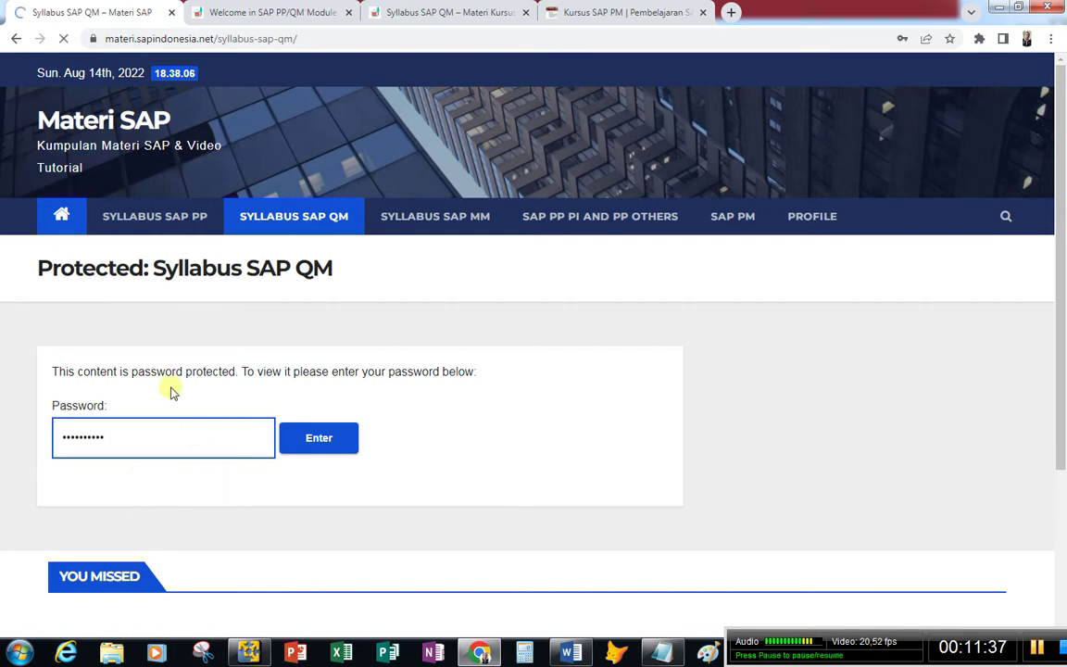
key(Return)
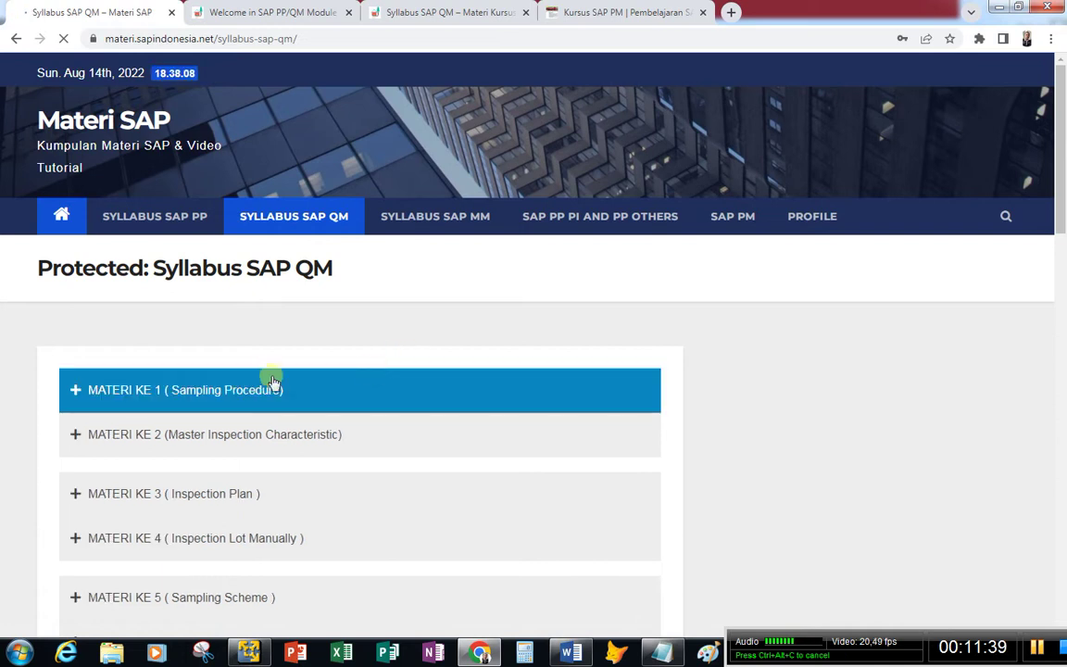
- Look through the full list of lessons in the SAP QM syllabus
scroll(320, 399, down, 2)
scroll(278, 403, down, 3)
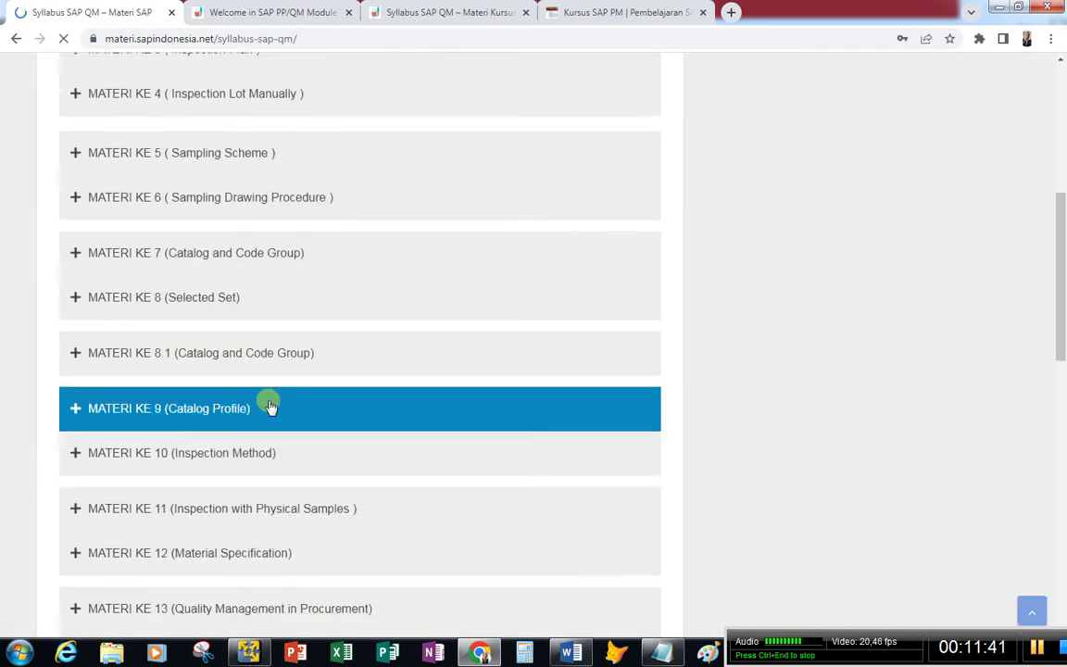
scroll(264, 402, up, 4)
scroll(264, 404, down, 8)
scroll(264, 408, down, 5)
scroll(264, 406, up, 9)
scroll(239, 378, up, 3)
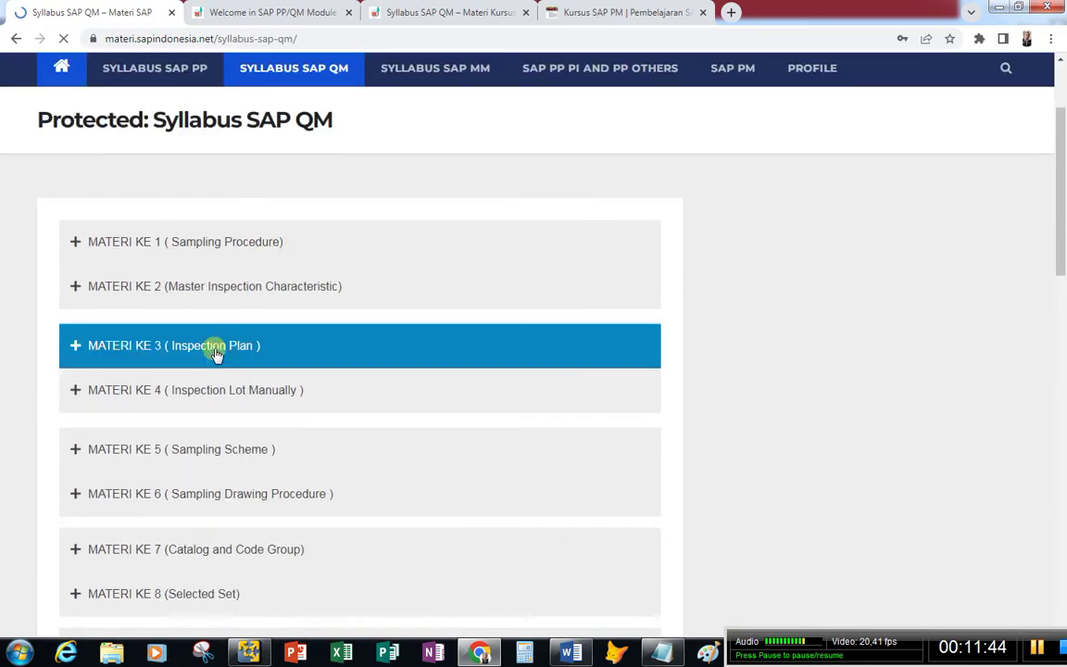
- Expand MATERI KE 2 (Master Inspection Characteristic), look through its content and collapse it again
click(222, 296)
scroll(309, 431, down, 6)
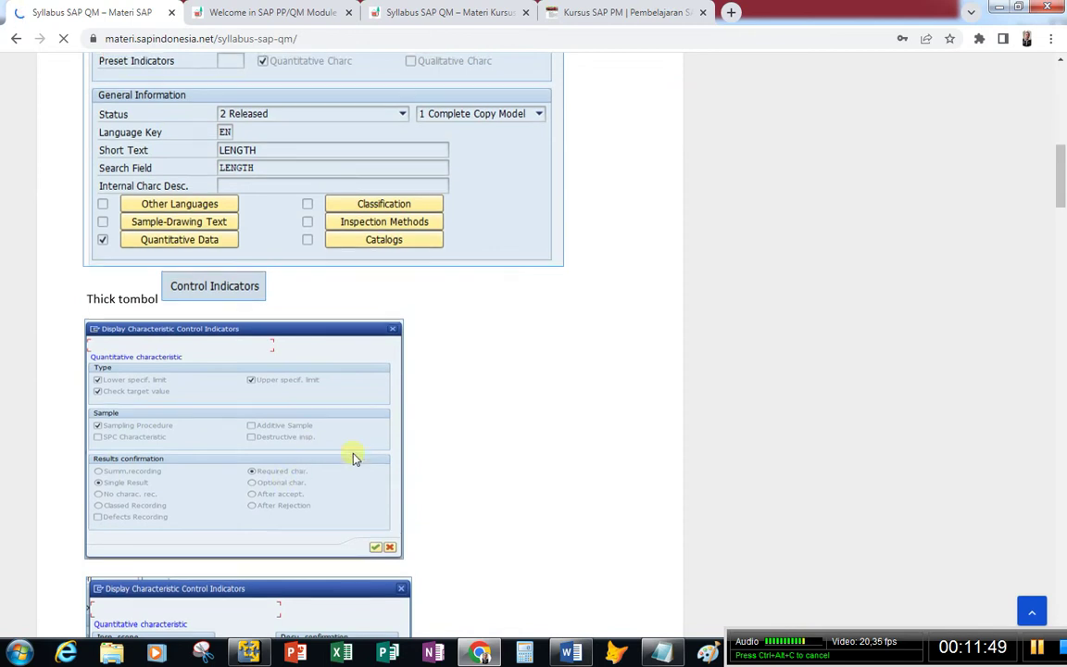
scroll(352, 452, up, 8)
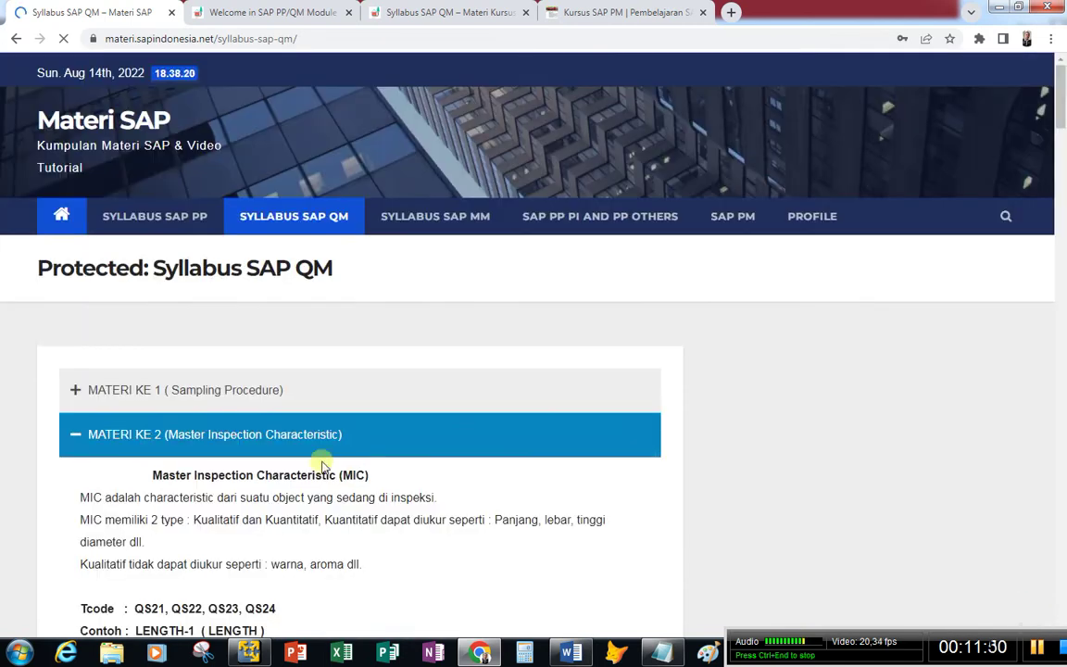
scroll(322, 463, down, 4)
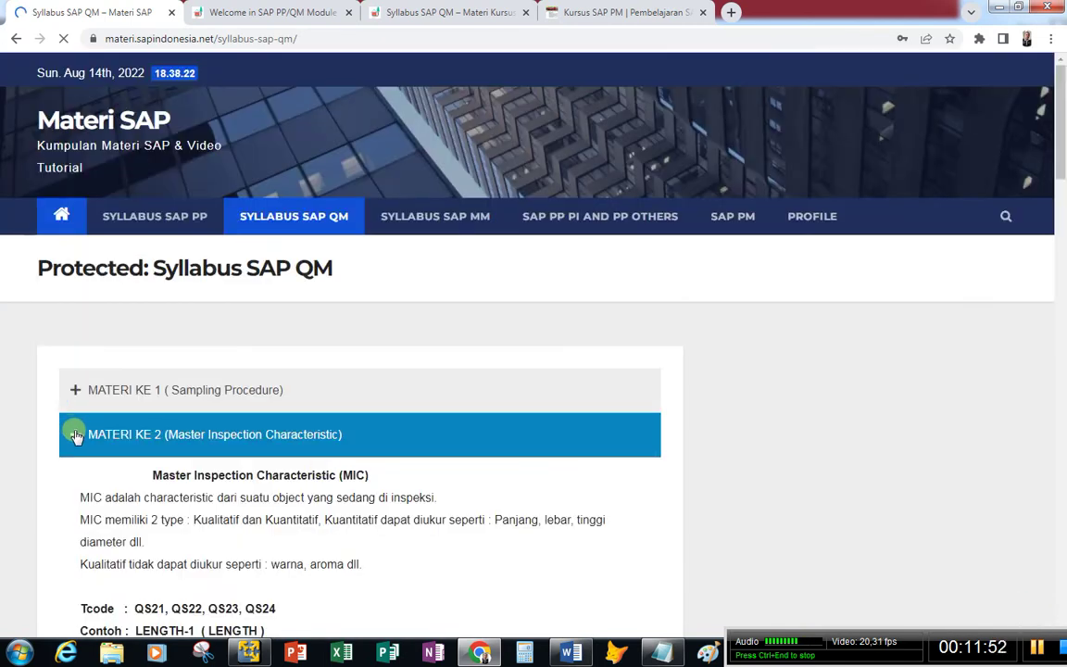
double_click(76, 435)
click(76, 436)
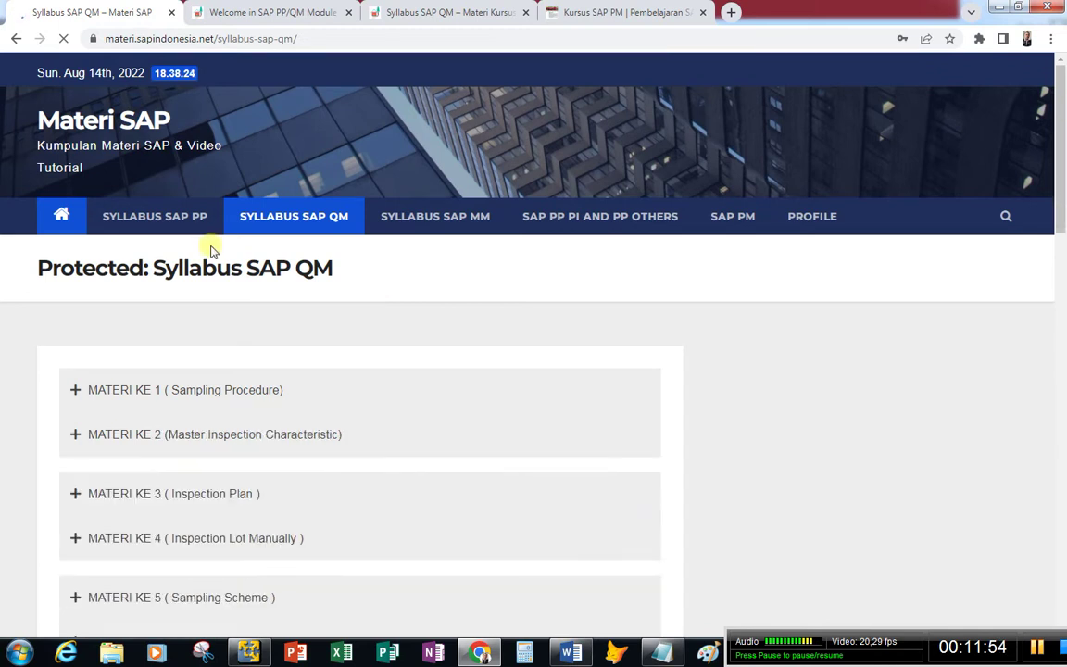
- Decline the browser's offer to update the saved password
click(347, 38)
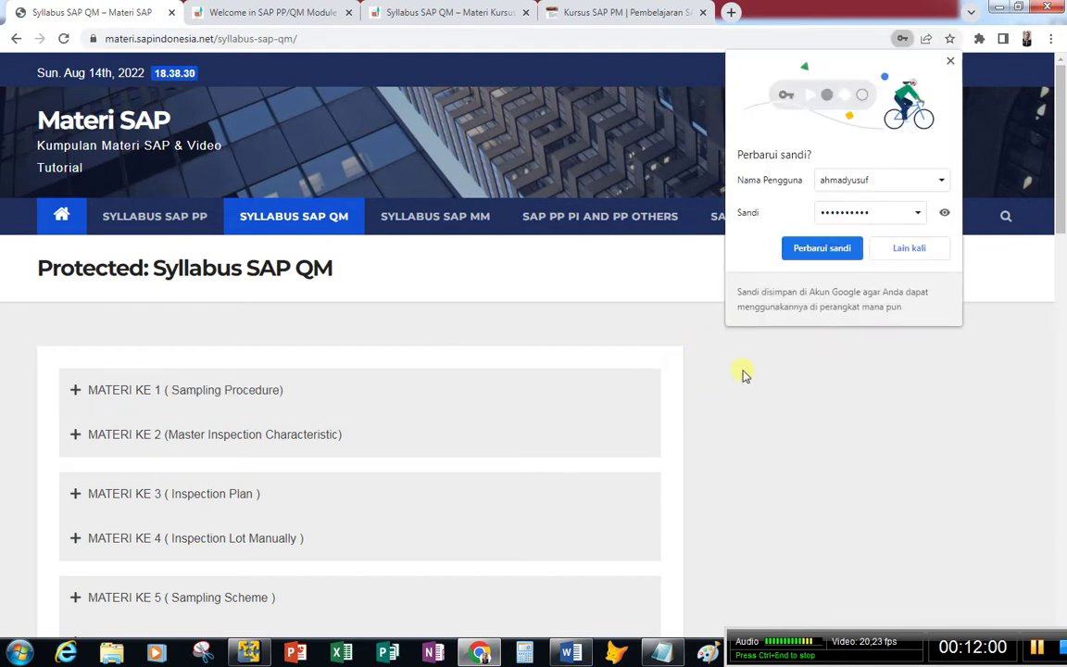
click(907, 259)
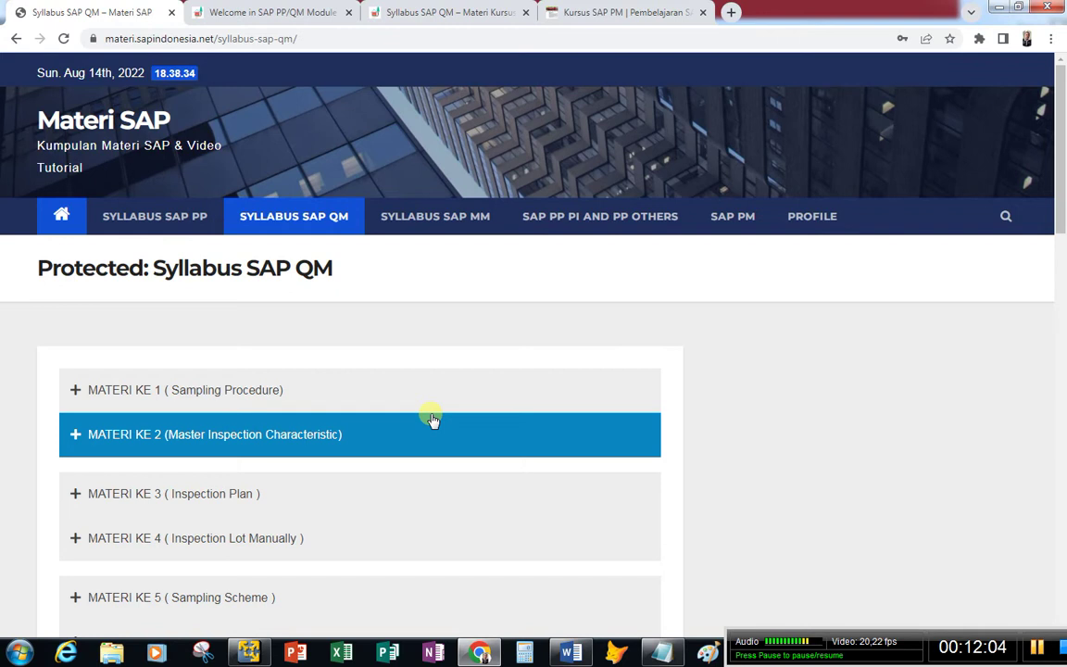
- Expand MATERI KE 1 (Sampling Procedure) in the SAP QM syllabus, look through its examples and collapse it again
click(318, 415)
scroll(321, 448, down, 12)
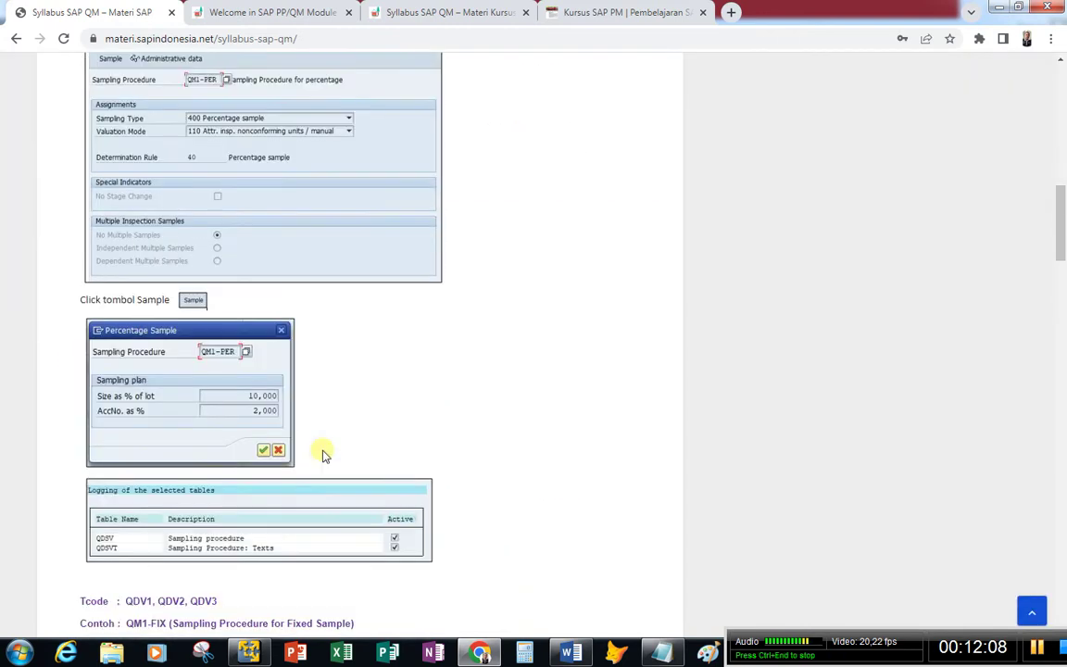
scroll(324, 454, down, 9)
scroll(326, 460, up, 9)
scroll(331, 457, up, 15)
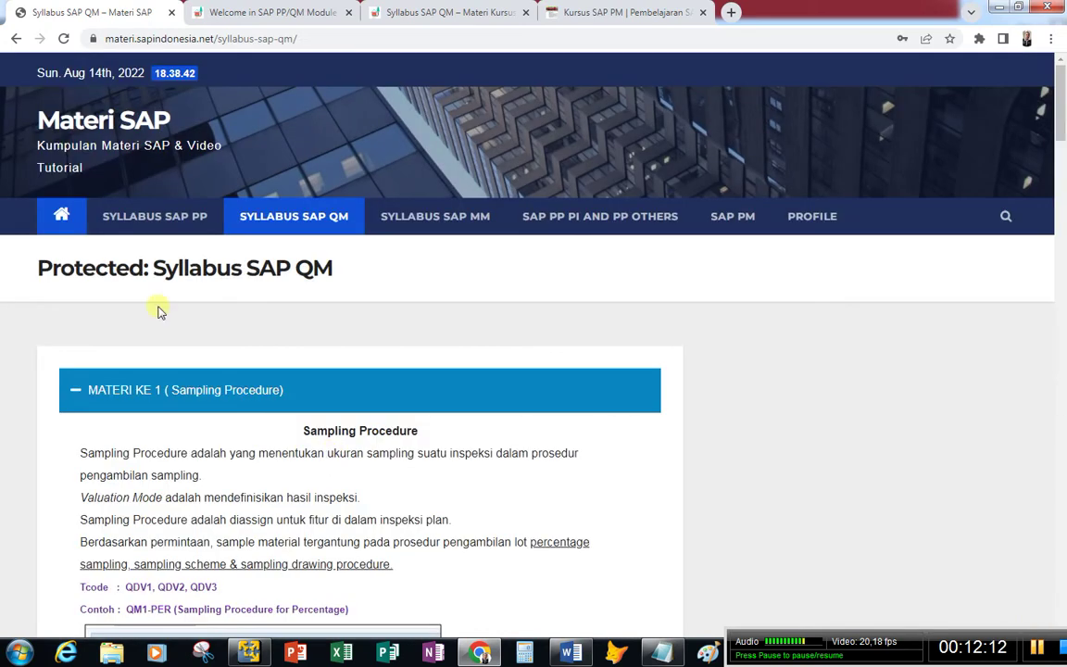
click(77, 390)
- Expand MATERI KE 4 (Inspection Lot Manually) in the SAP QM syllabus and look through its content
scroll(179, 387, down, 2)
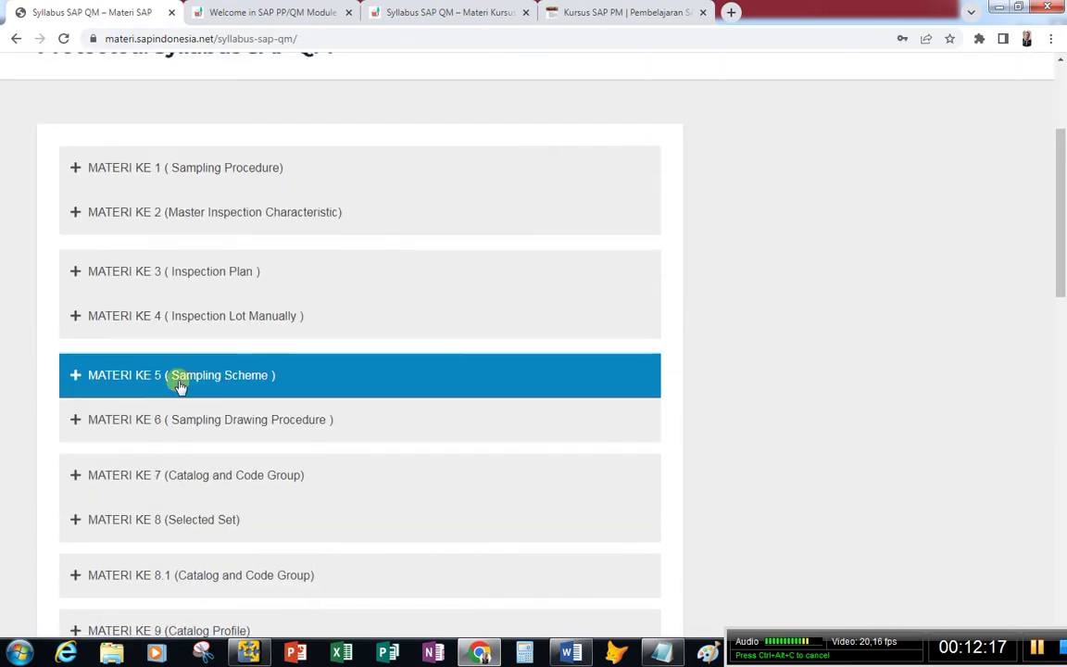
click(191, 316)
scroll(296, 501, down, 4)
scroll(307, 498, up, 7)
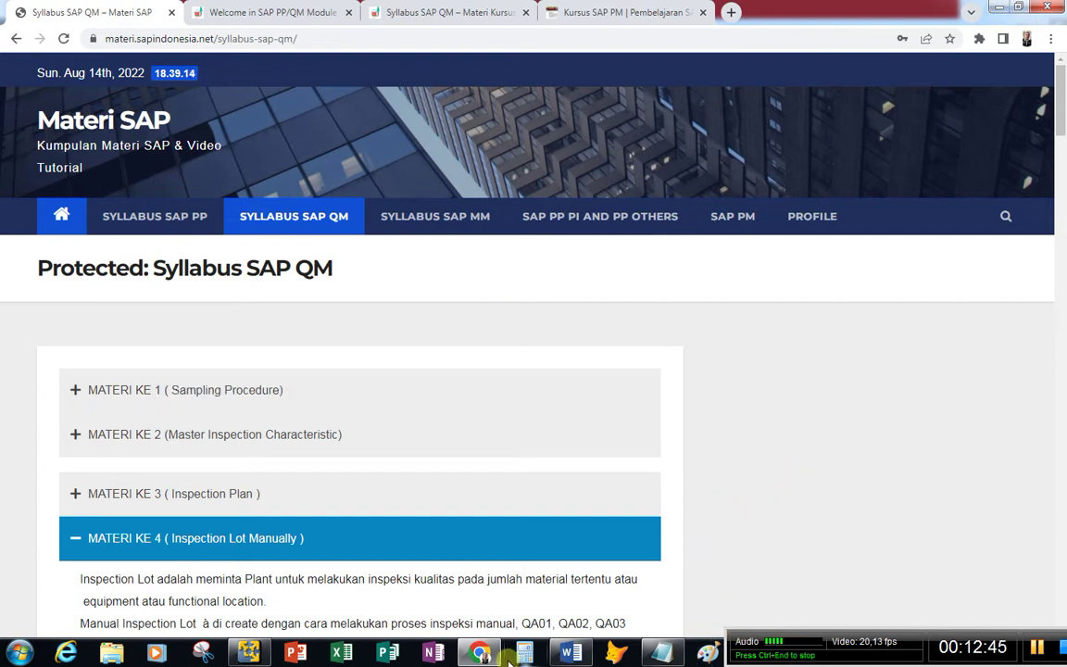
- Switch to the KANBAN2 document in Word and examine the Kanban flow diagram and the production supply area list below it
key(alt+Tab)
scroll(588, 424, up, 6)
scroll(576, 428, down, 9)
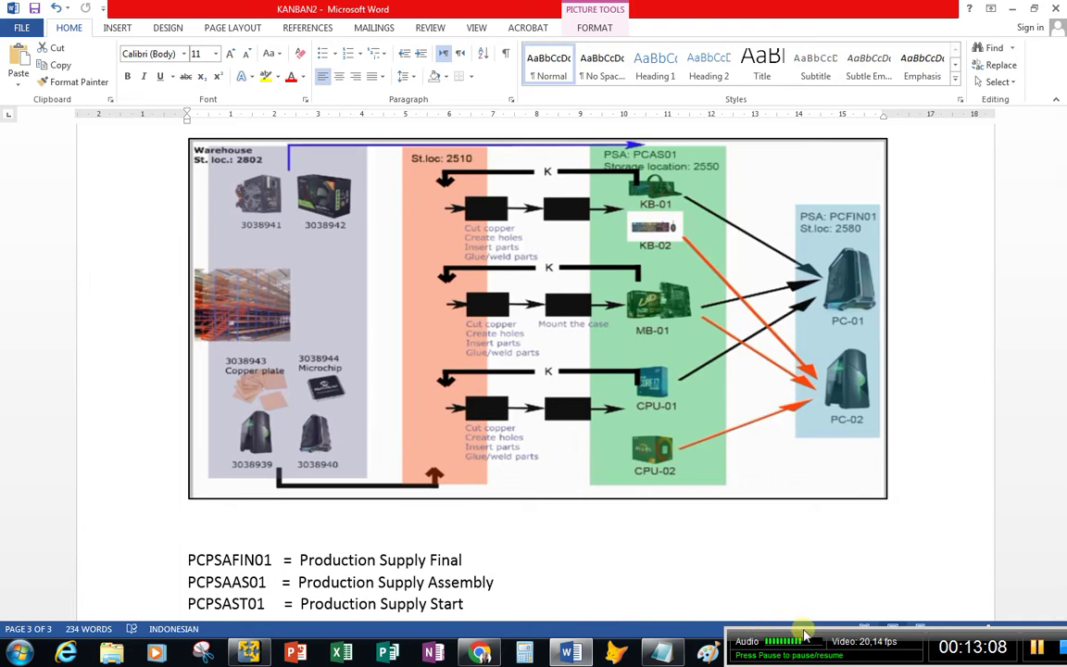
drag(804, 635, 827, 623)
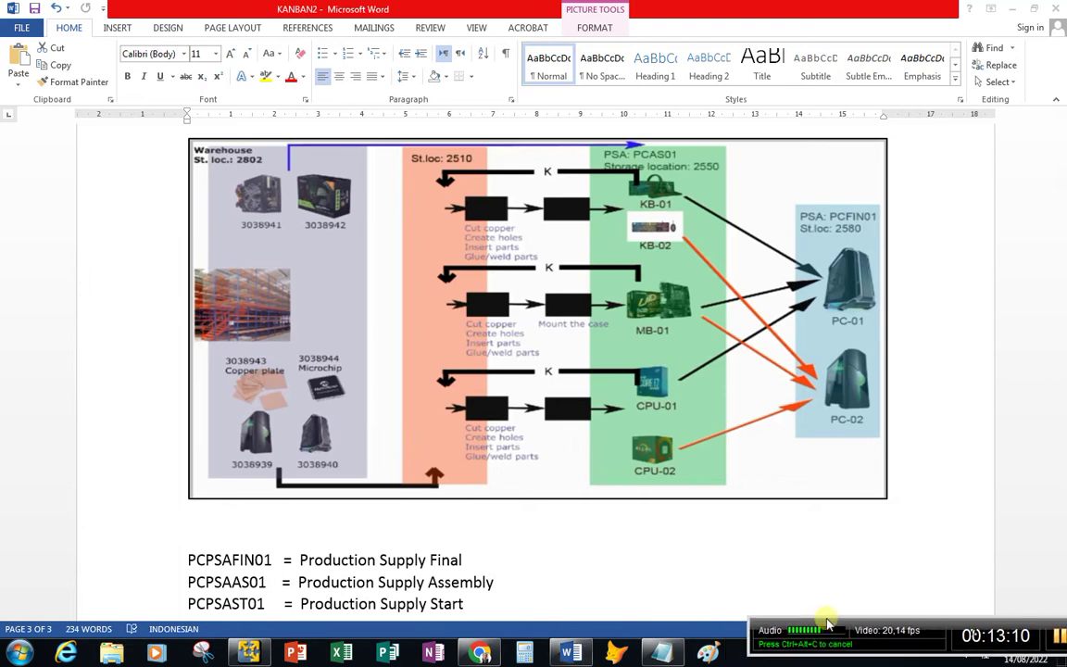
click(539, 540)
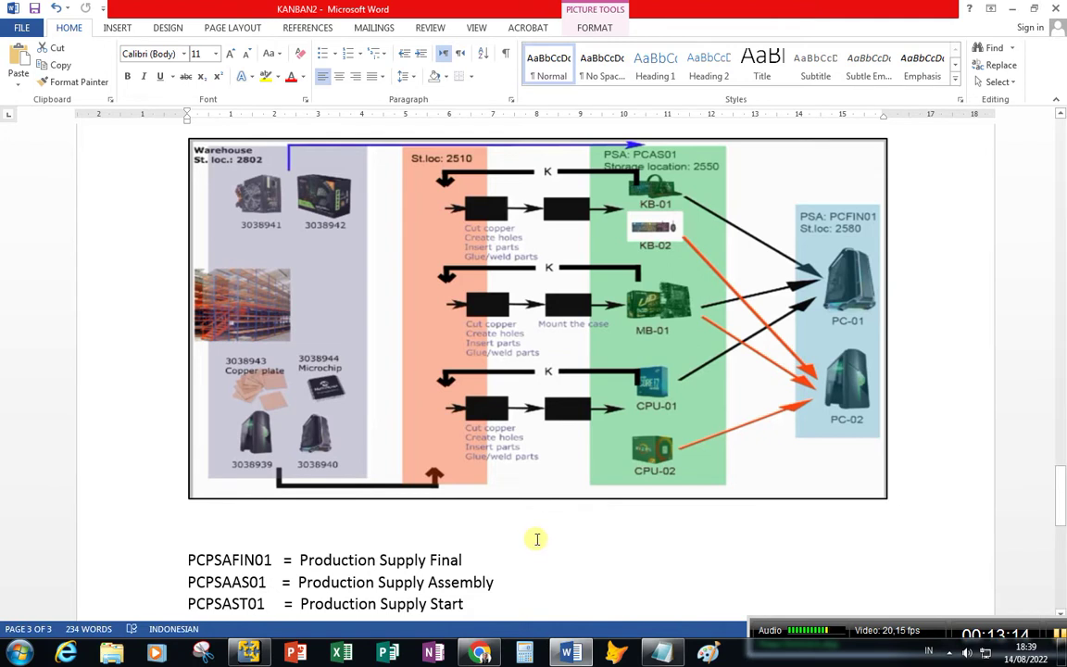
scroll(536, 539, down, 1)
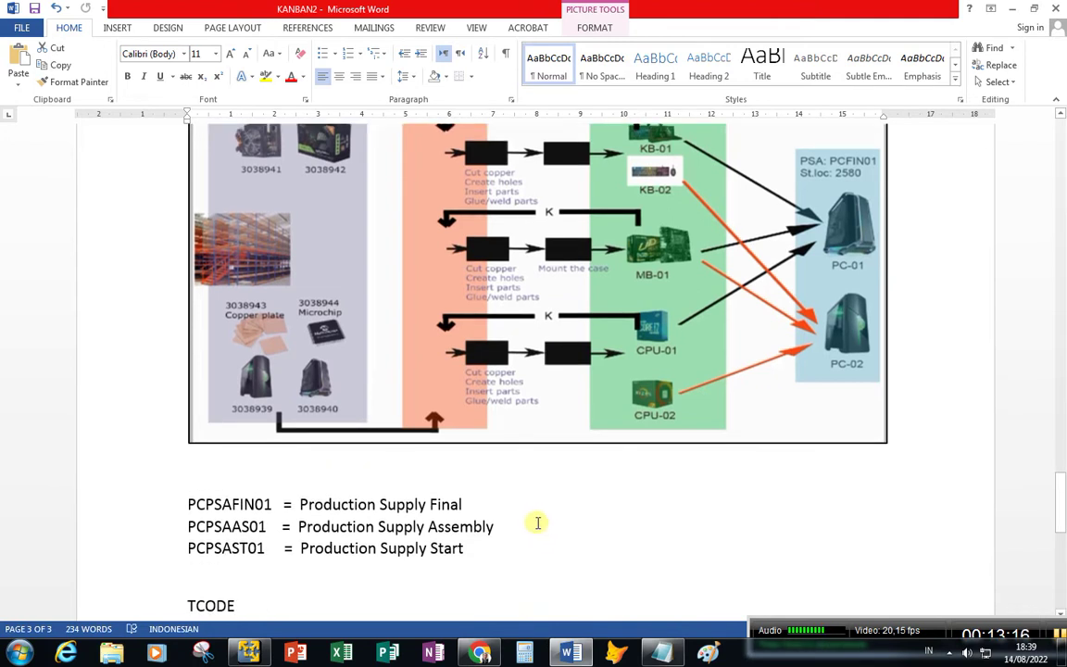
- Switch to the SAP system running in VMware Player
click(246, 656)
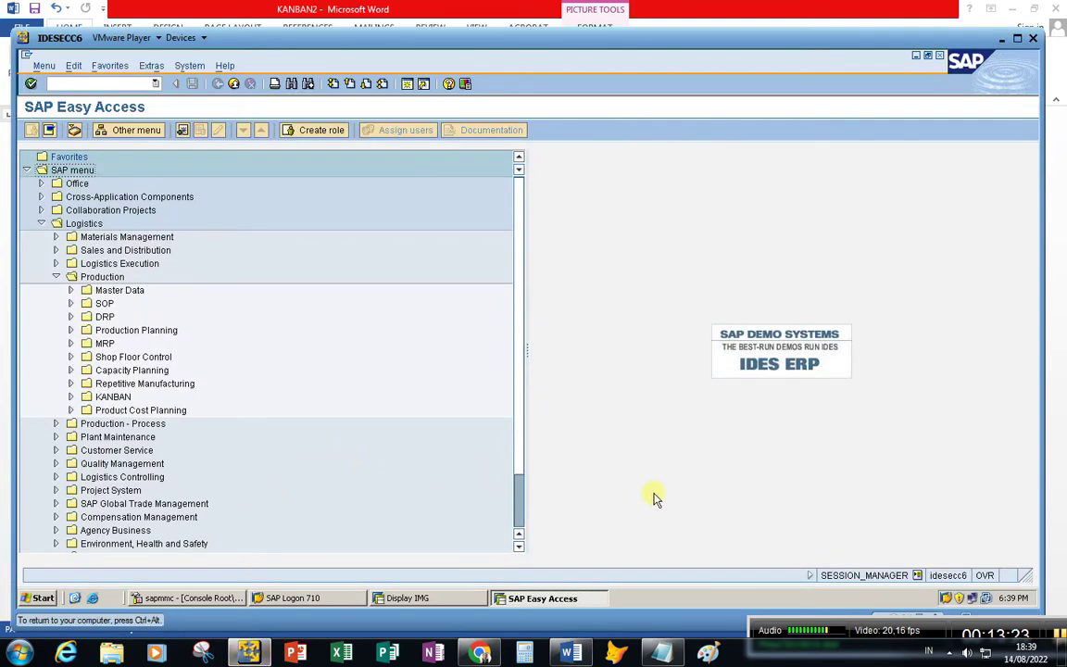
- View the KANBAN customizing structure in the Display IMG session, then return to the SAP Easy Access session and look over its Production menu
click(421, 598)
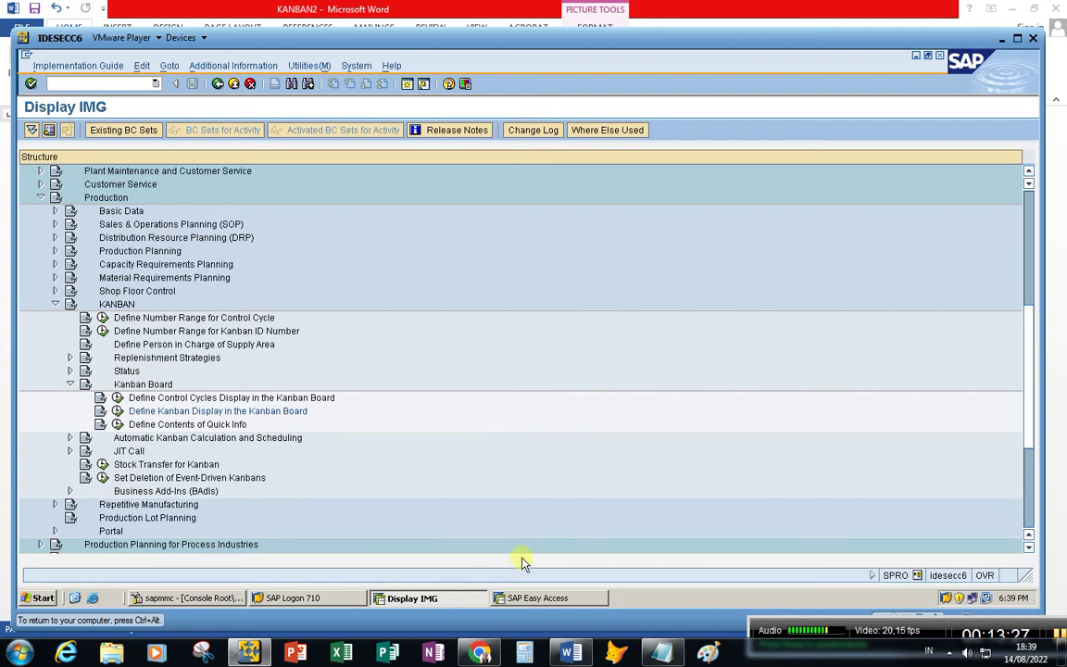
click(535, 598)
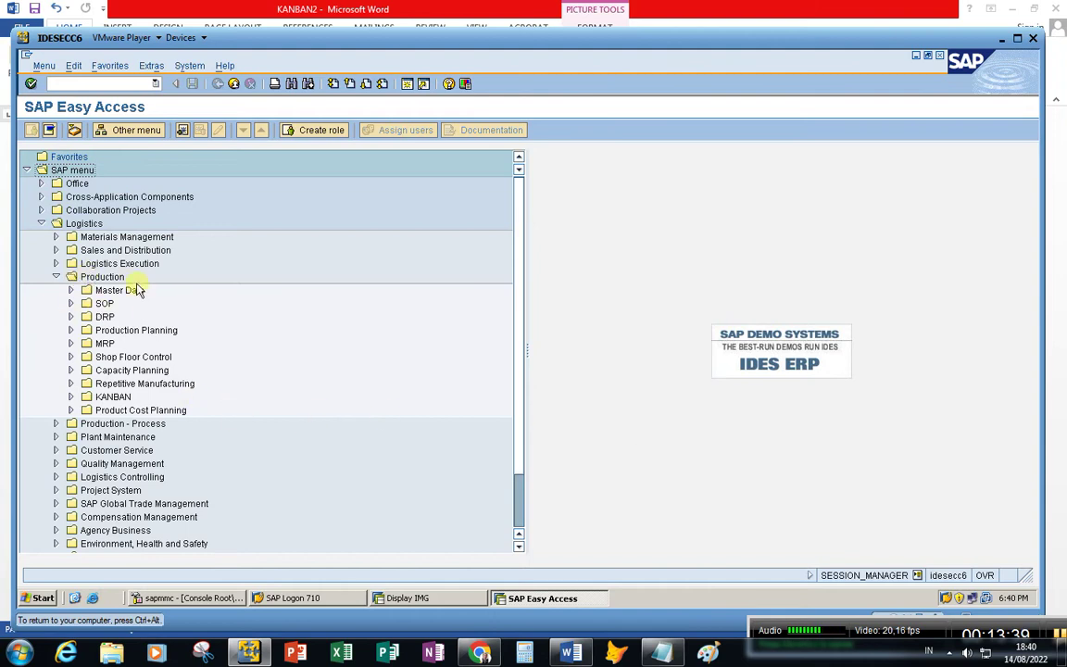
scroll(512, 380, down, 2)
scroll(518, 408, up, 2)
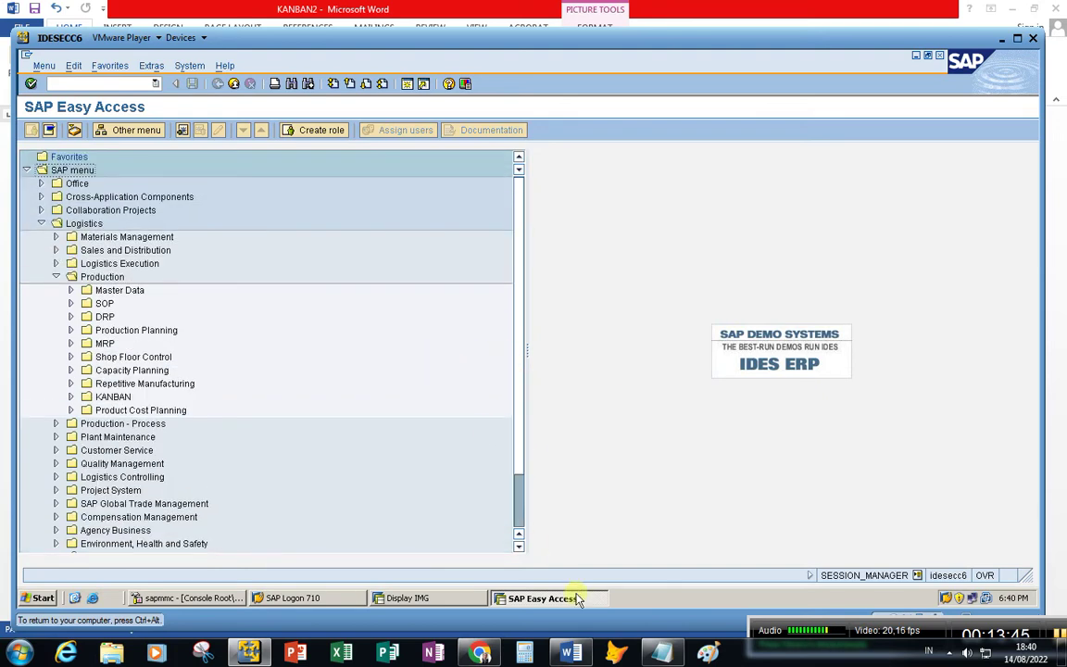
- Switch to the KANBAN2 document in Word and highlight the PCPSAFIN01 code in the production supply area list
key(alt+Tab)
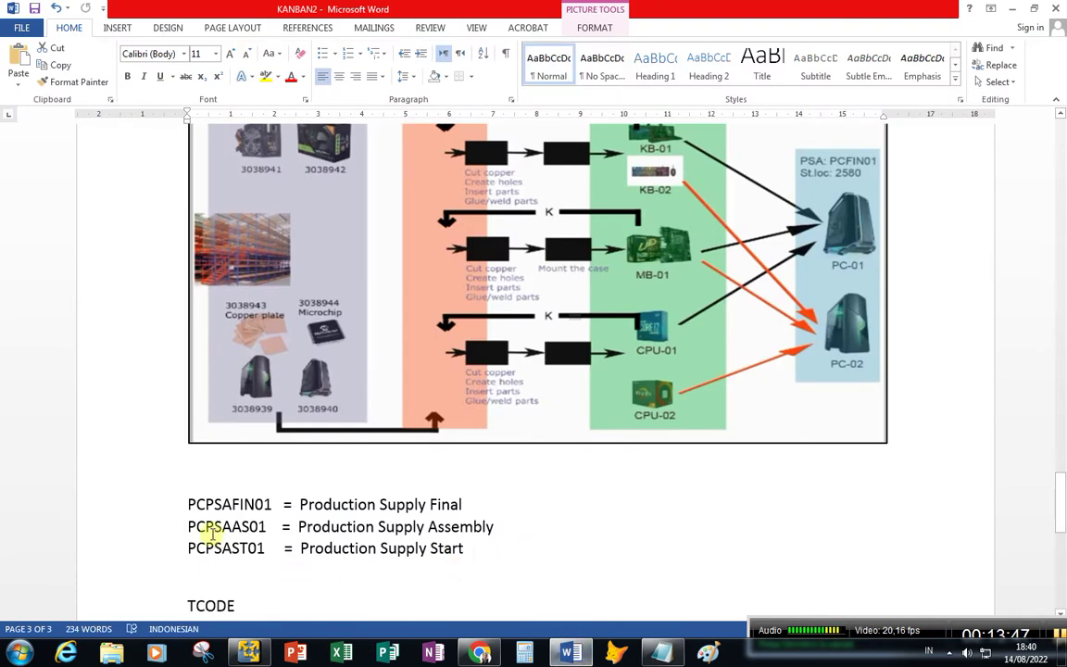
drag(188, 504, 273, 504)
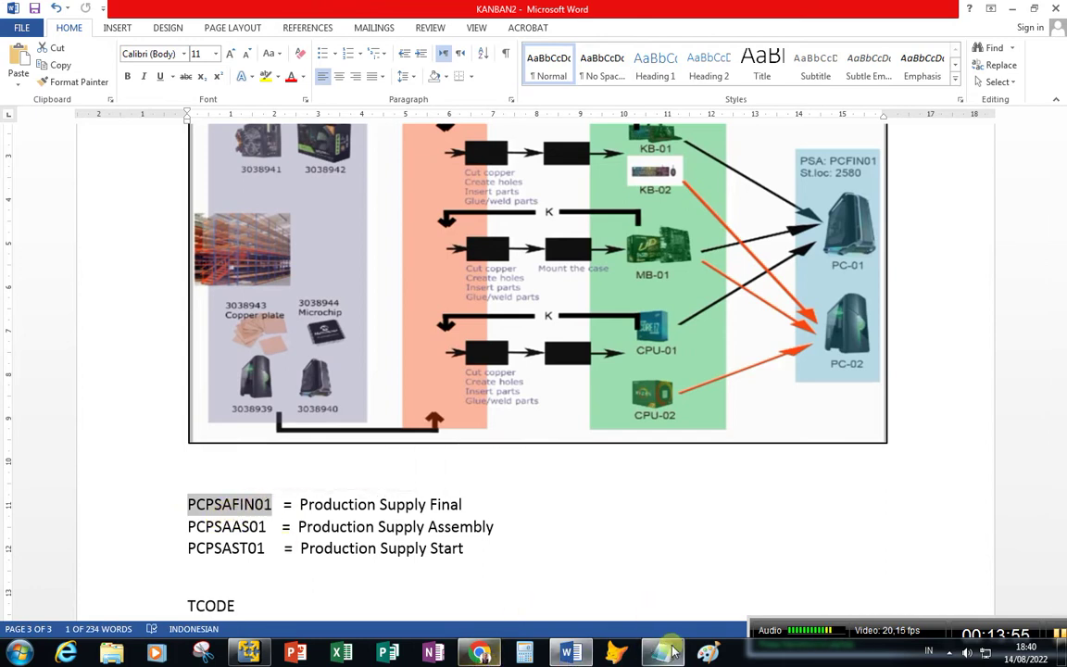
click(663, 567)
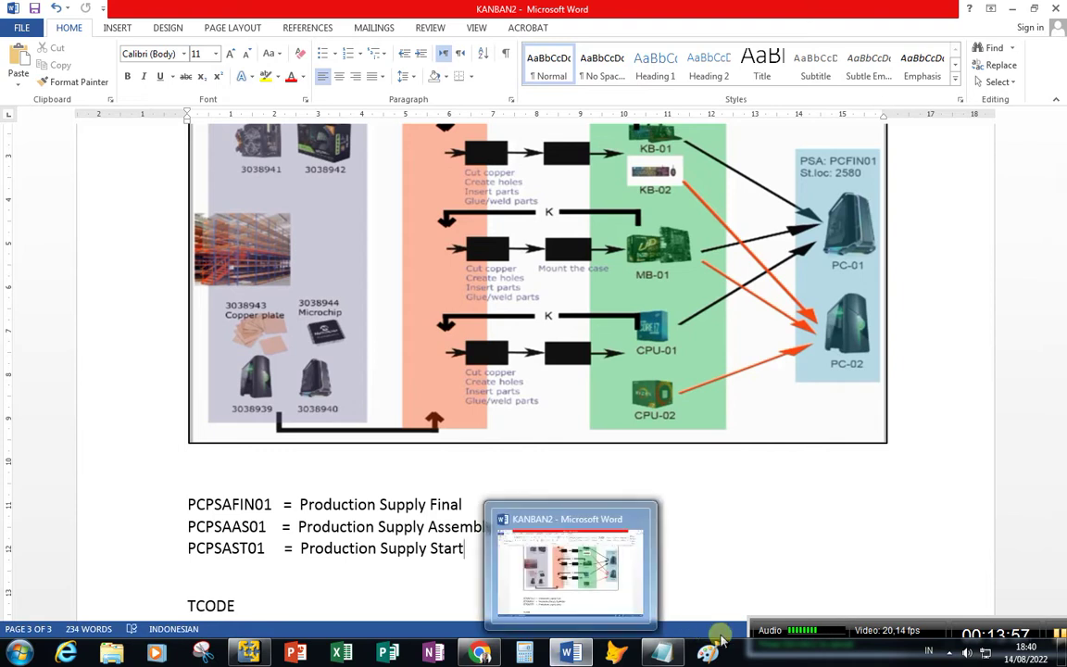
- Switch back to SAP and point out the Production folder and its KANBAN subfolder in the Easy Access menu
click(260, 655)
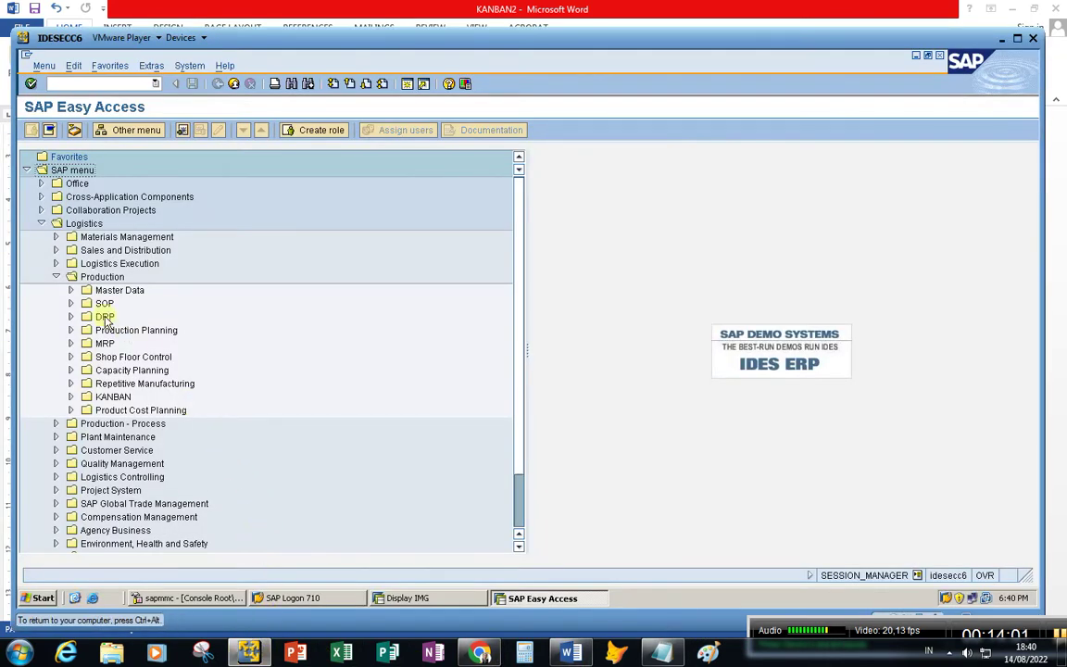
click(96, 278)
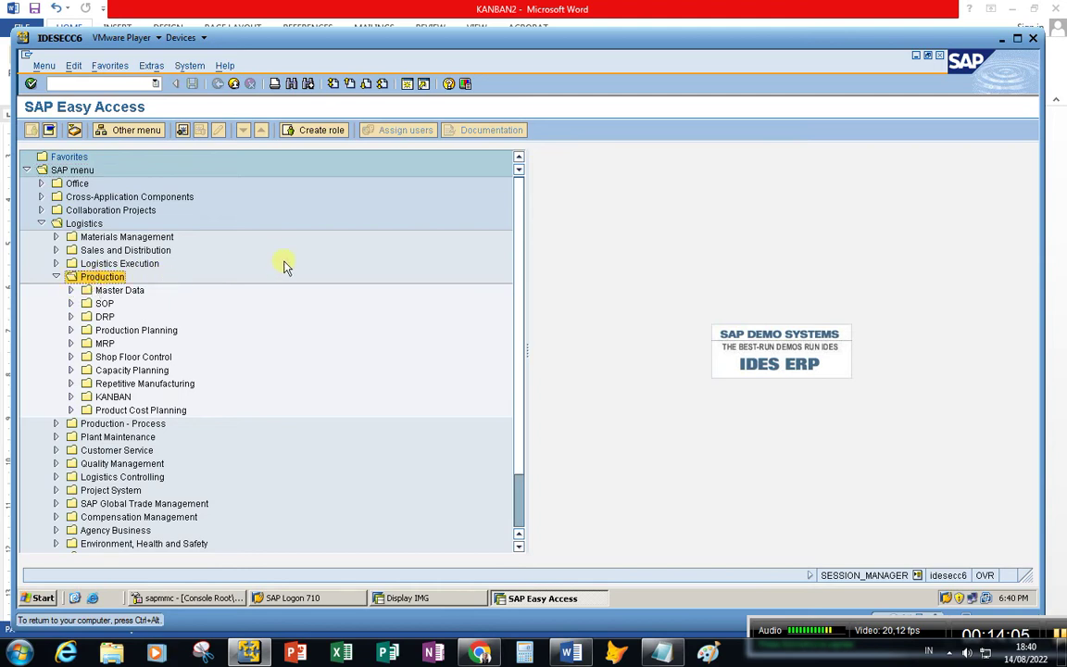
click(115, 397)
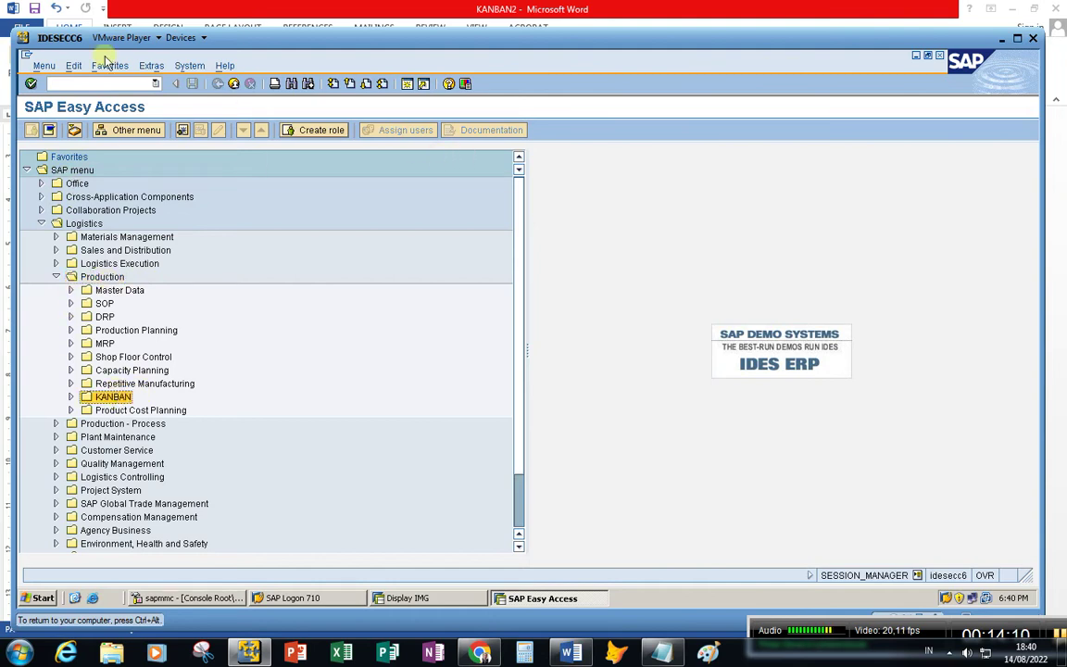
- Exit SAP Easy Access, open an additional SAP session and close it again
key(F3)
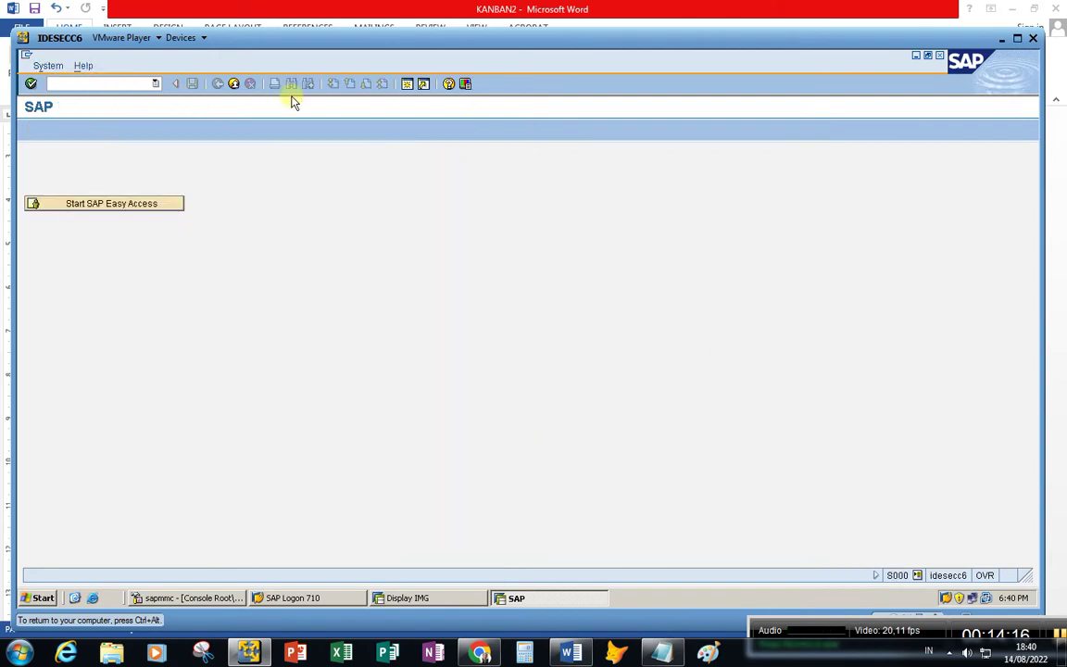
click(406, 85)
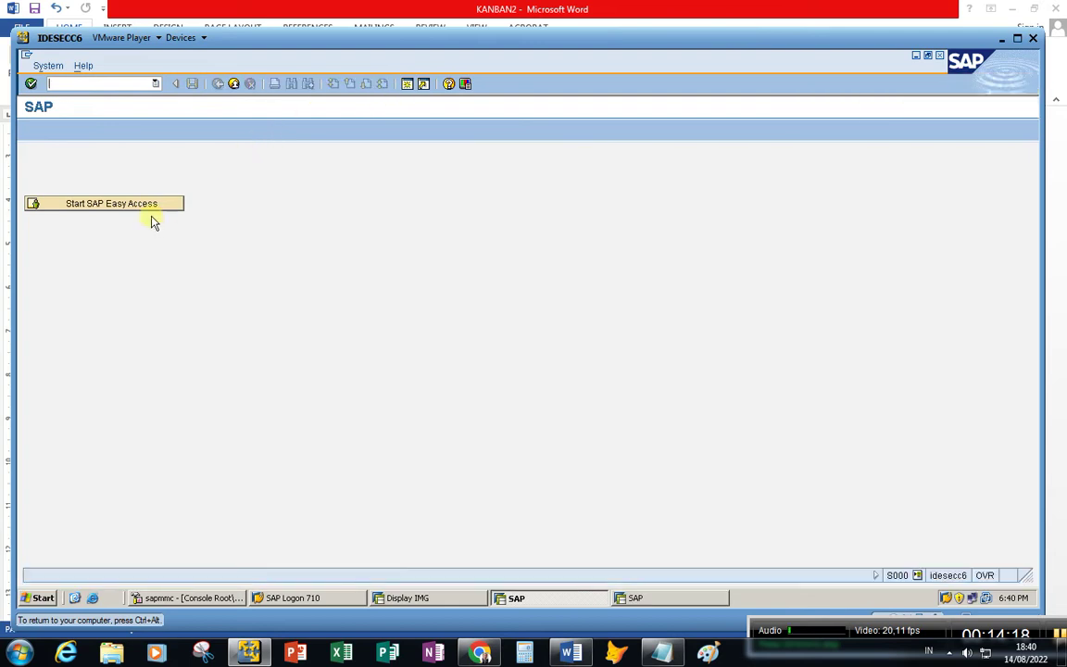
click(406, 85)
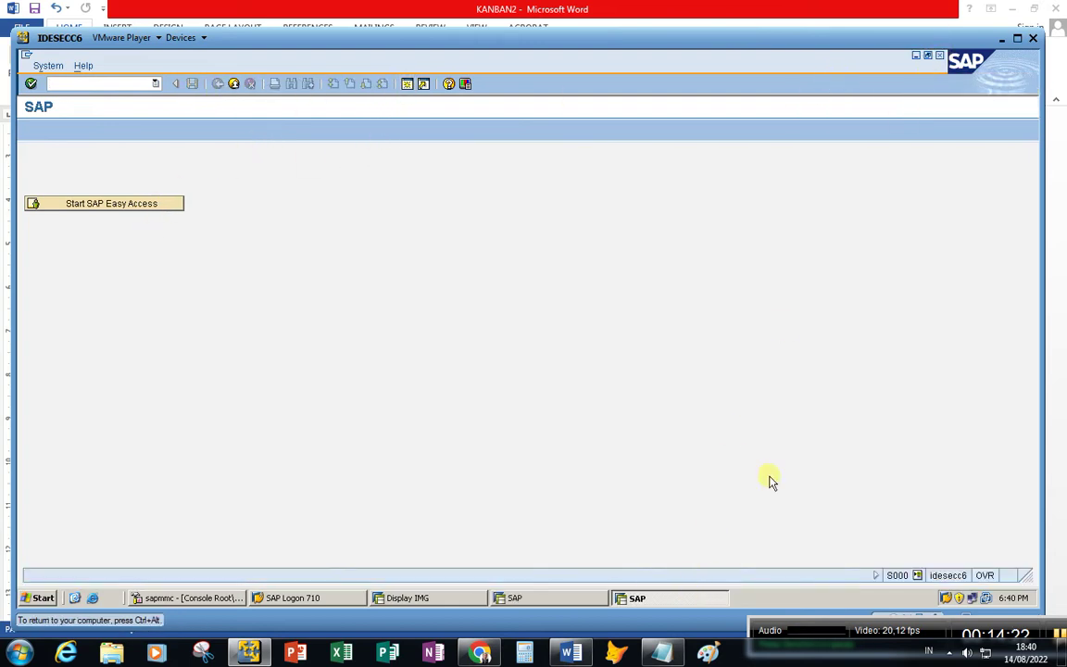
click(941, 57)
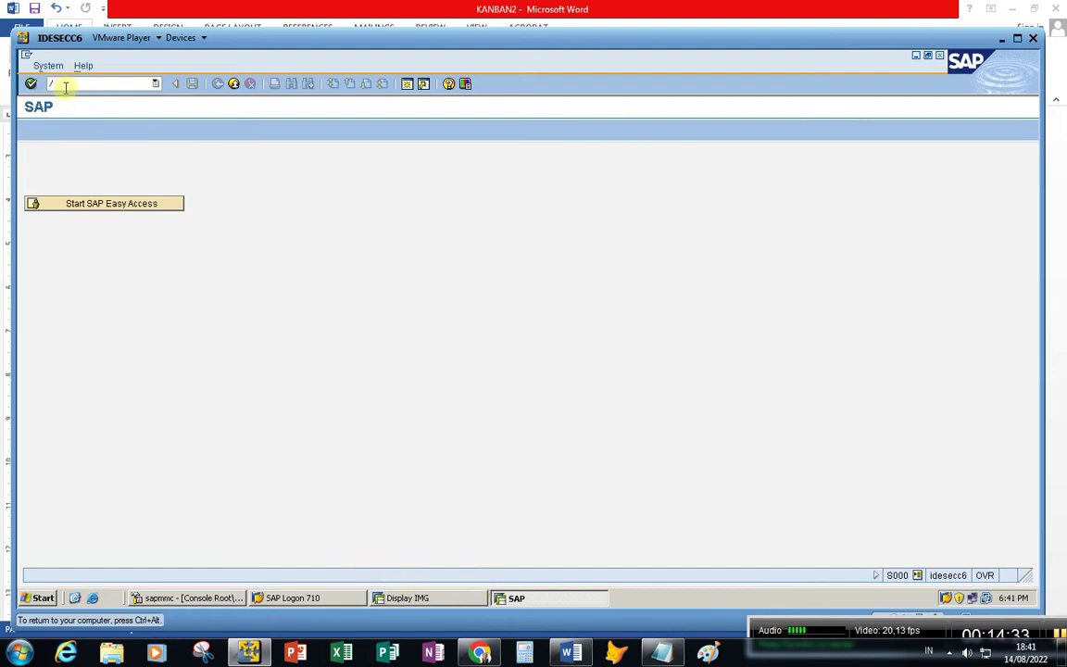
- Open the Stock Overview transaction (MMBE) and view the overview of open sessions with the /o command
key(Return)
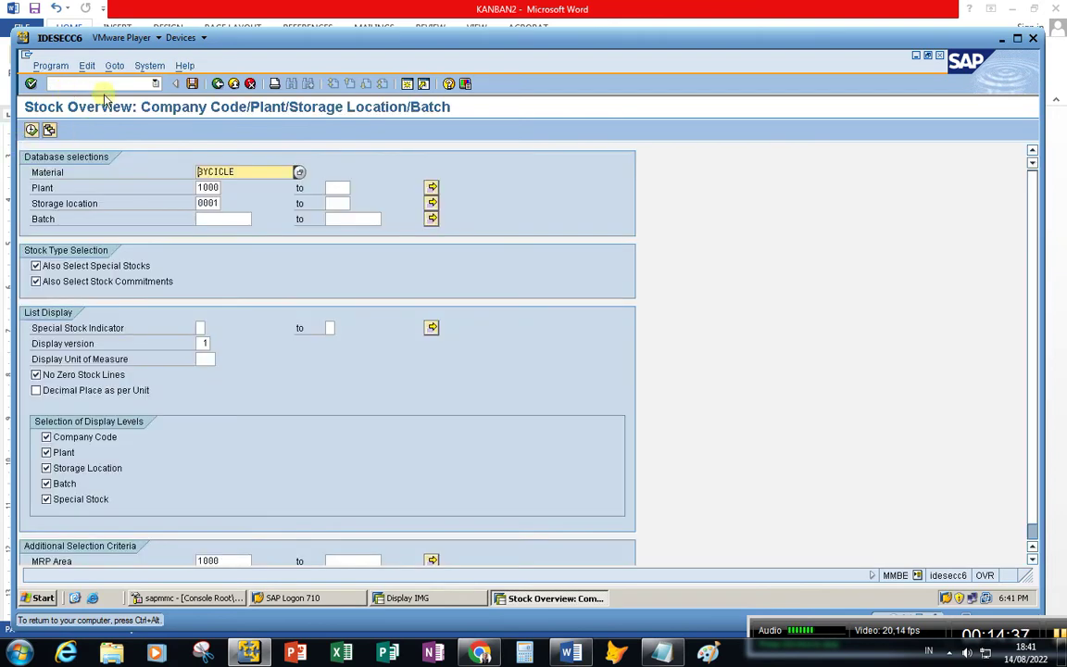
click(93, 83)
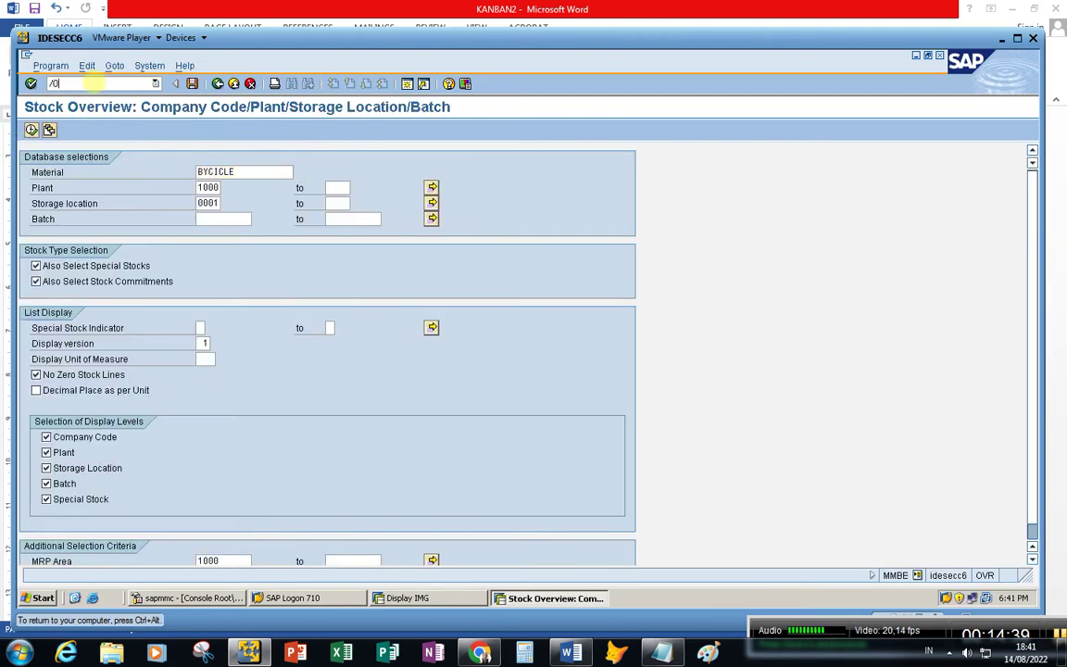
text(/o)
key(Return)
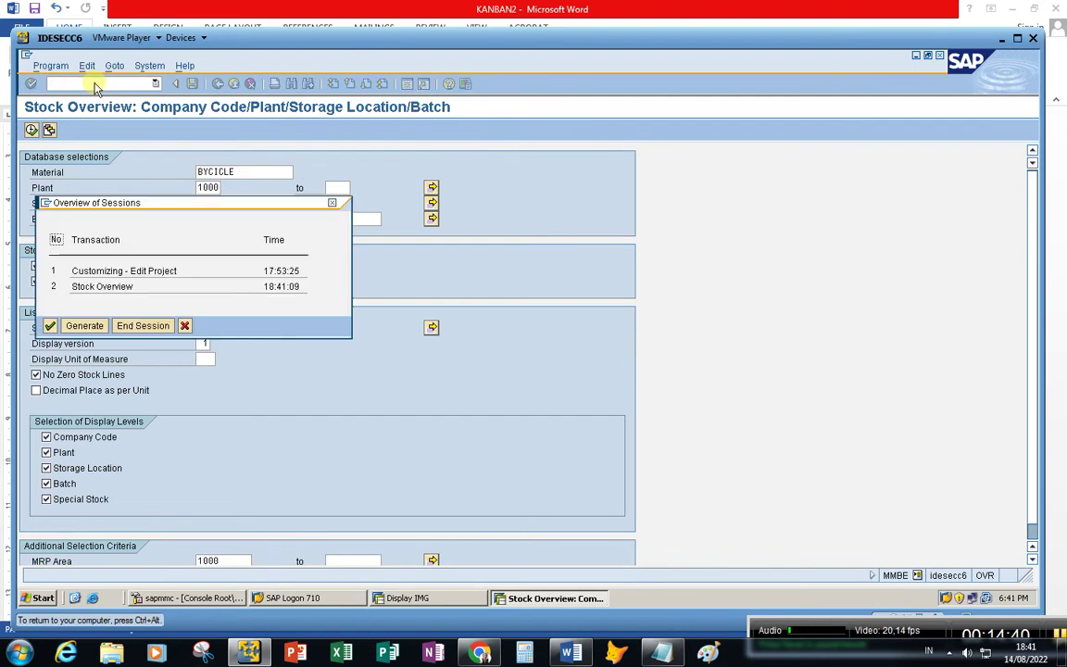
click(48, 326)
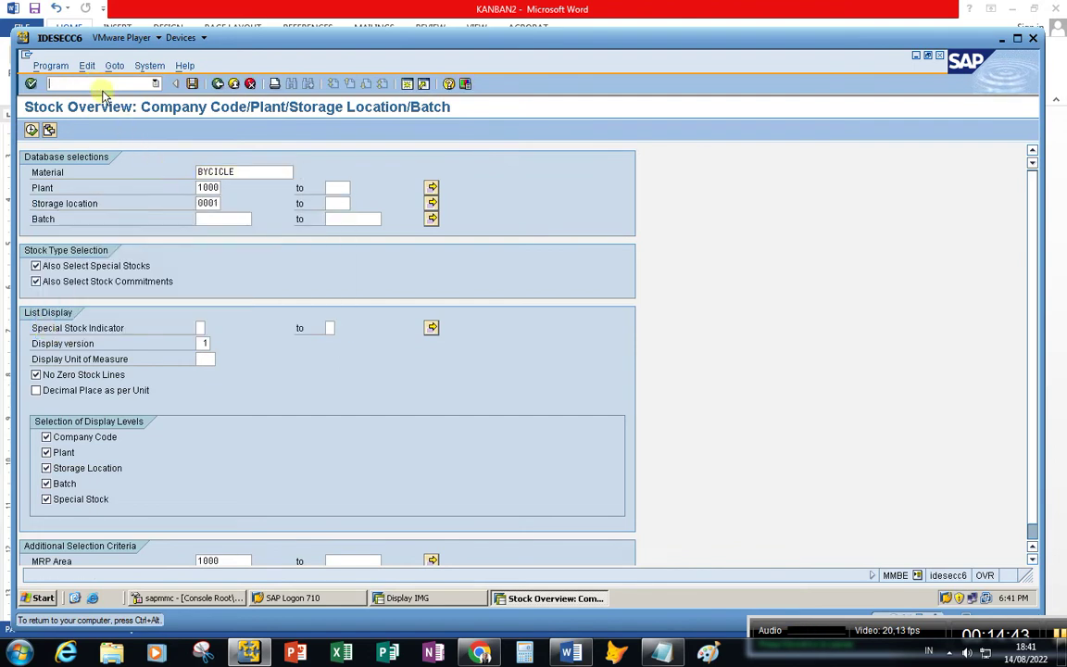
- End the Stock Overview with the /n command and start SAP Easy Access
text(/n)
key(Return)
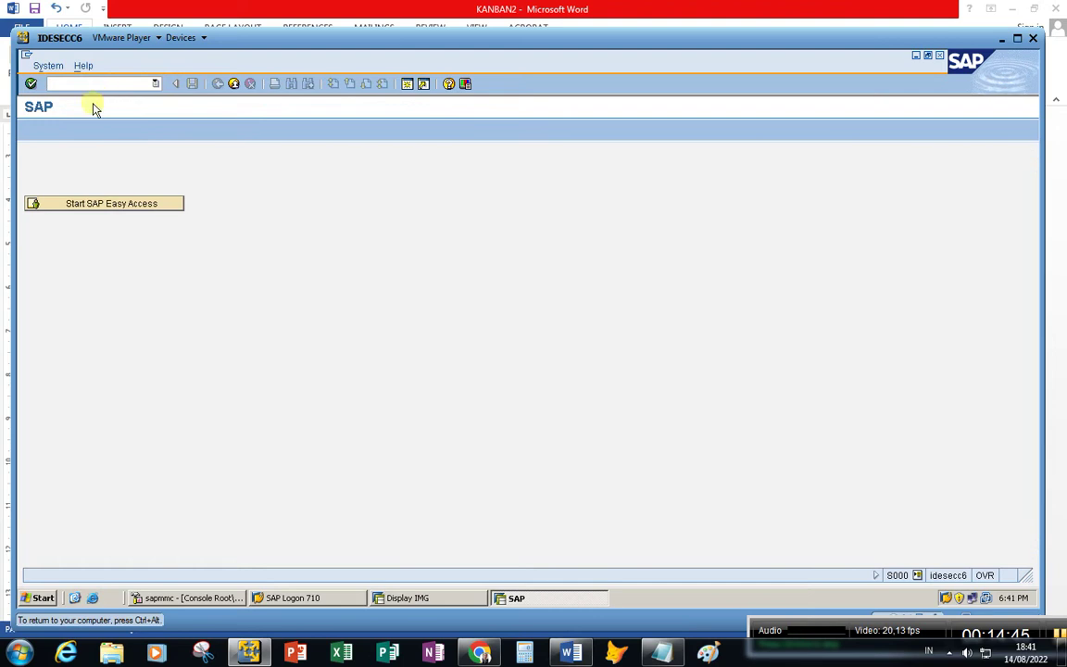
click(115, 205)
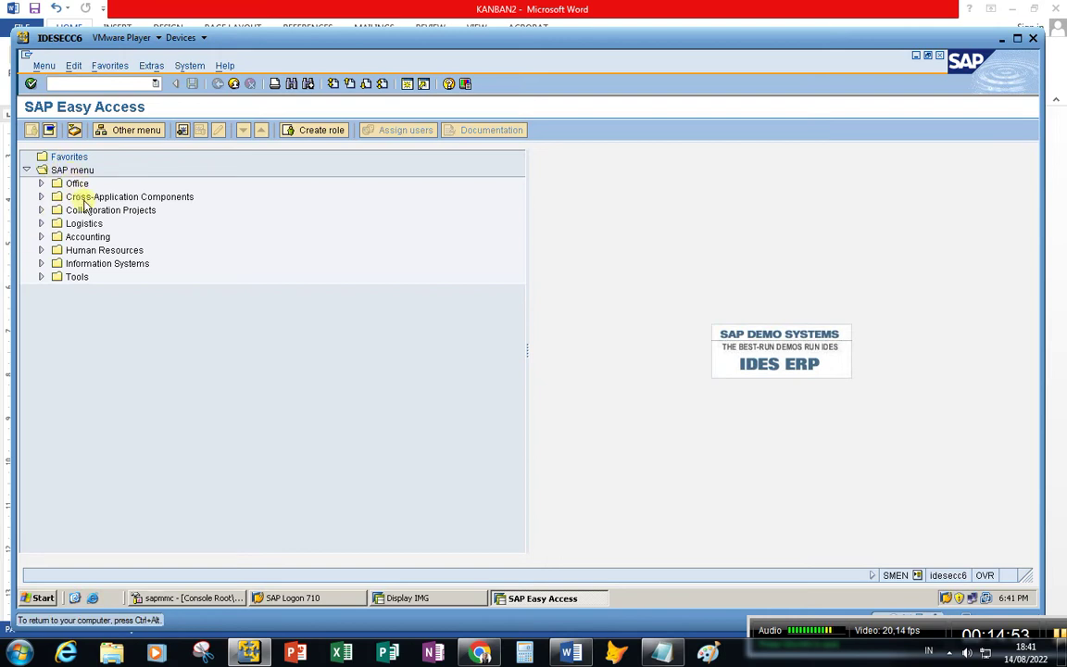
- Expand Logistics, Production and KANBAN in the SAP menu and select the Control cycle folder
click(83, 223)
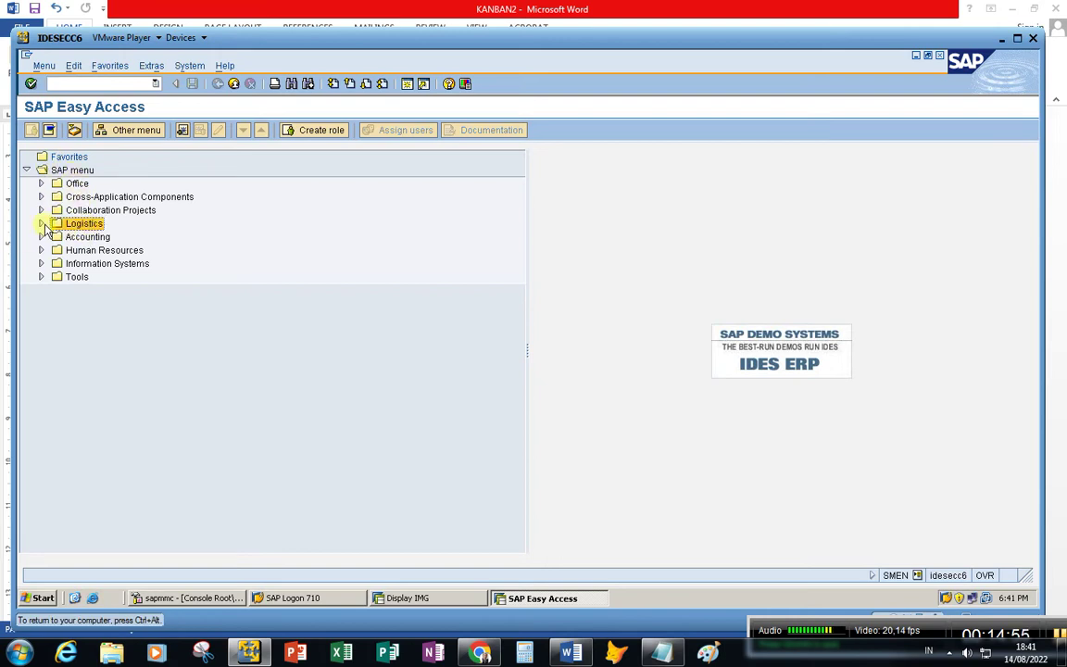
click(41, 223)
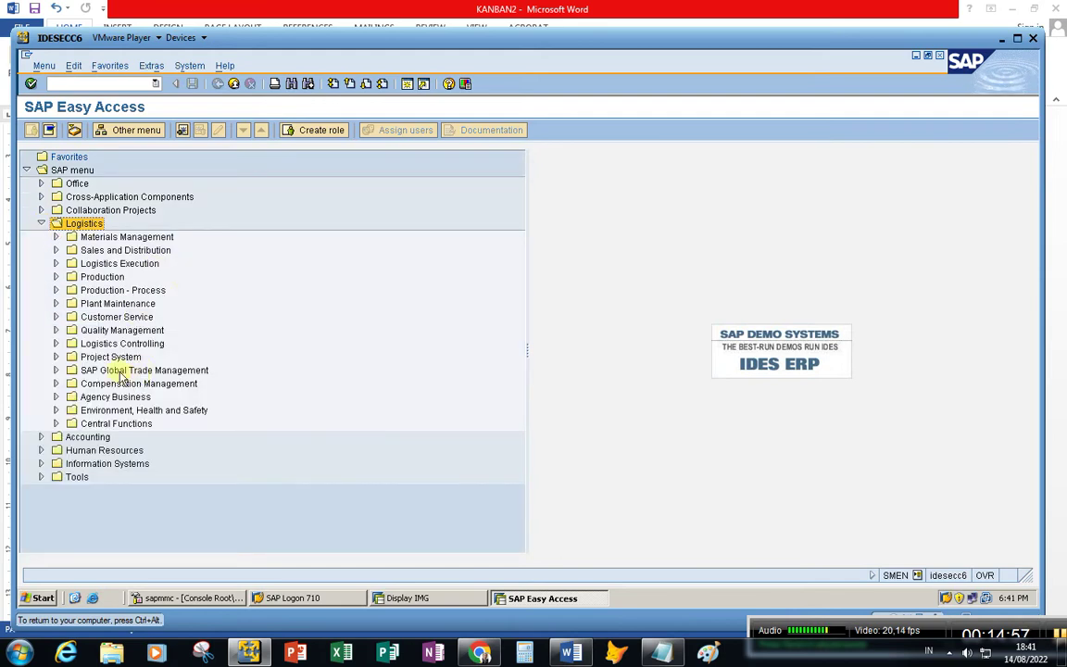
click(102, 276)
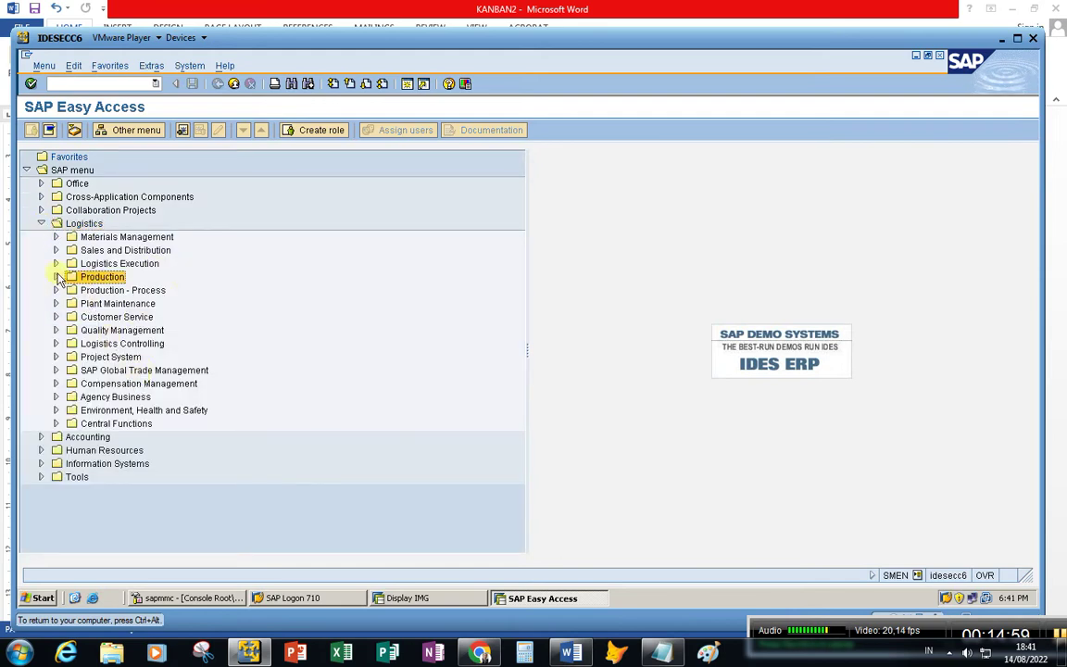
click(56, 276)
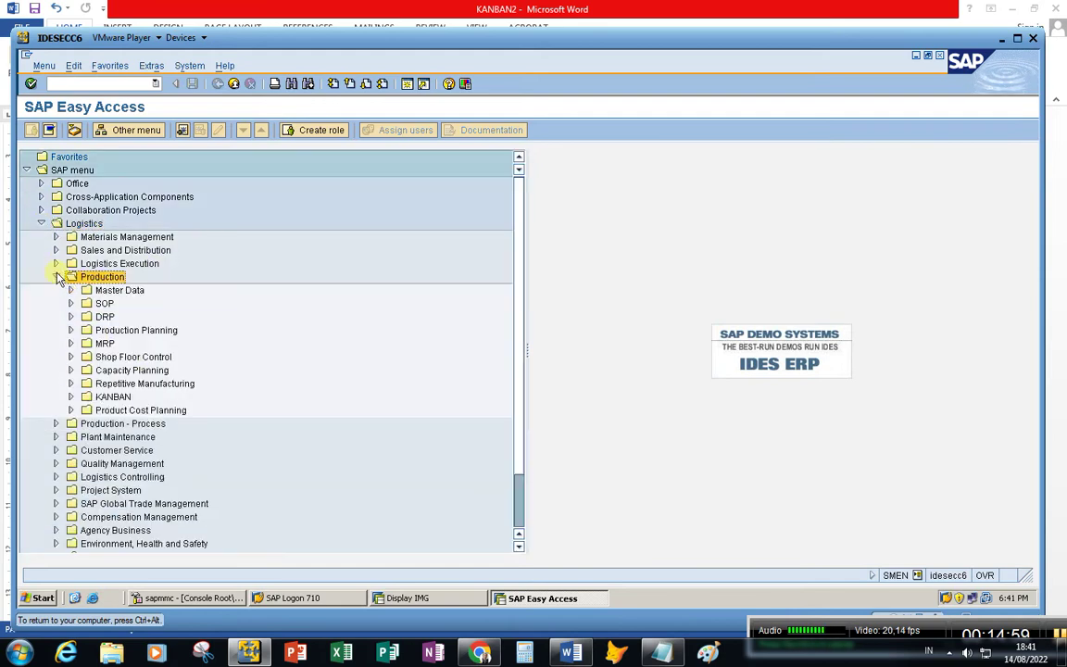
click(71, 398)
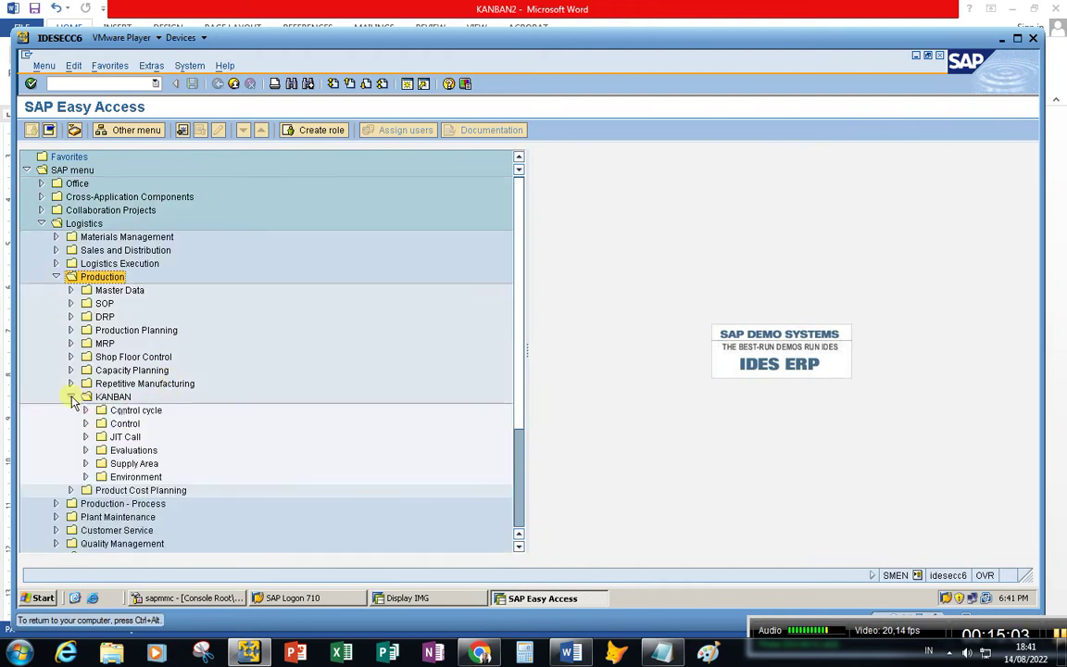
scroll(220, 402, down, 2)
click(109, 329)
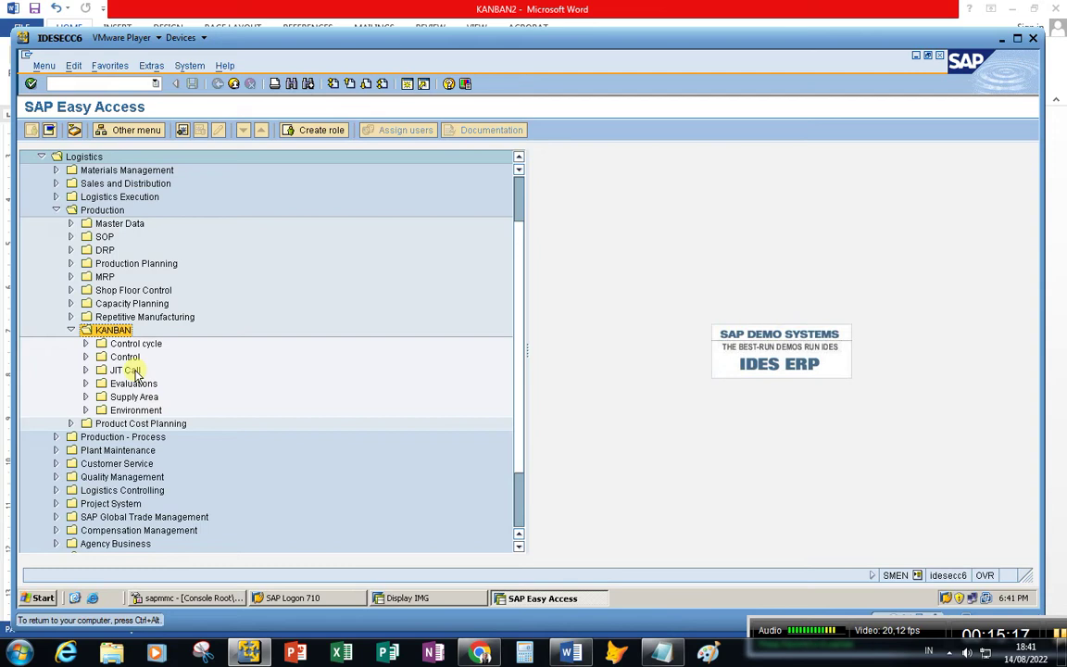
click(126, 345)
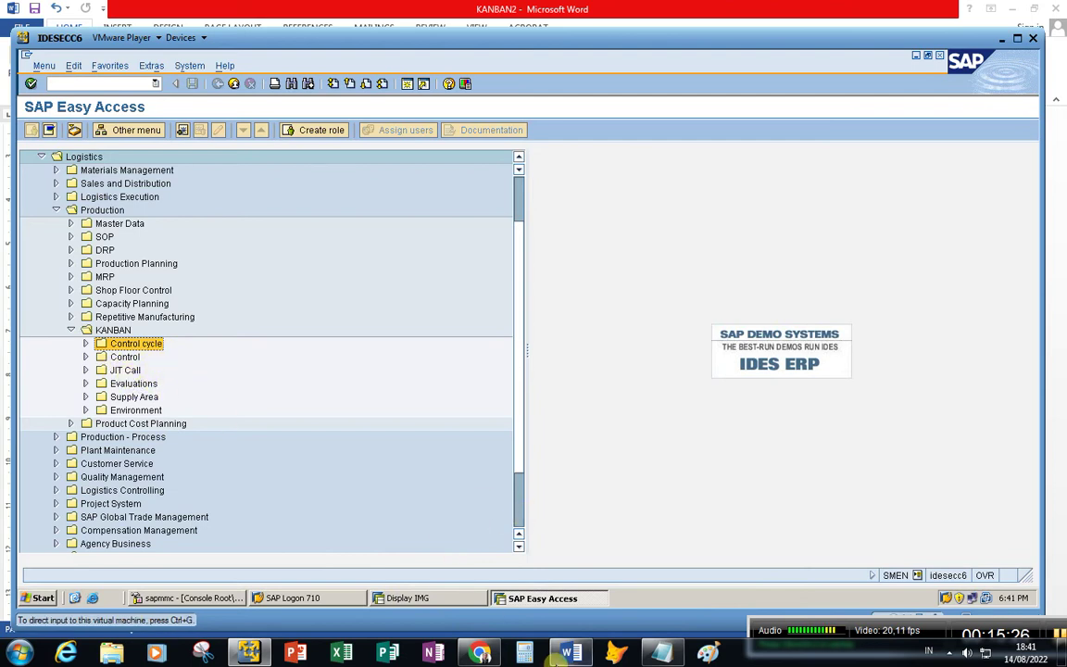
- Switch to the KANBAN2 document in Word and review the Kanban concept diagram and the production supply areas below it
click(570, 653)
scroll(486, 518, up, 2)
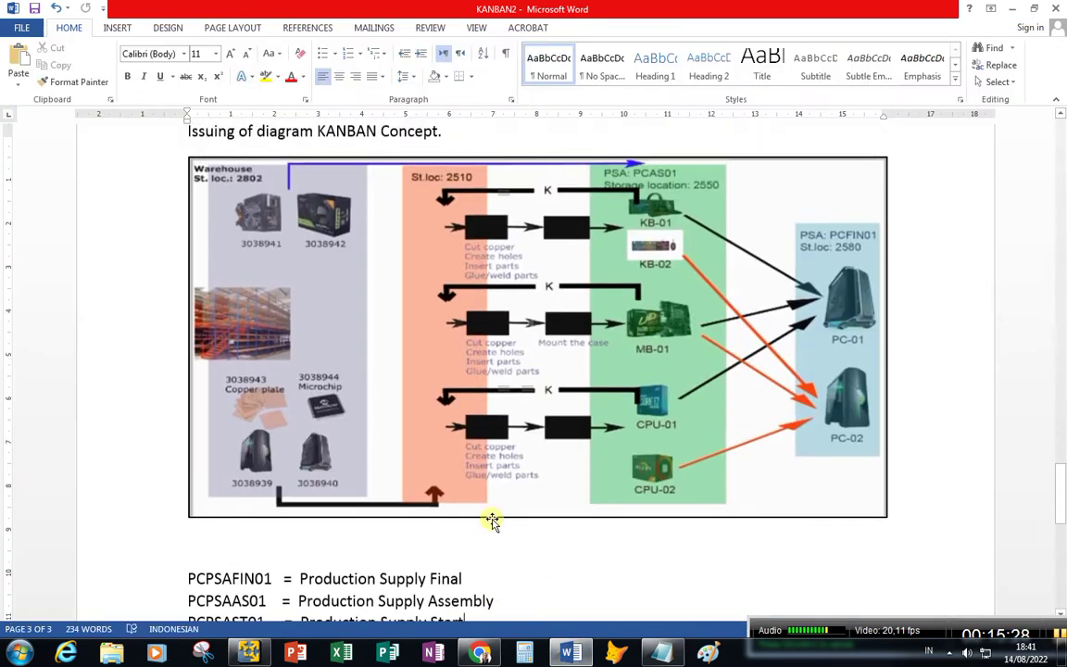
scroll(491, 517, down, 2)
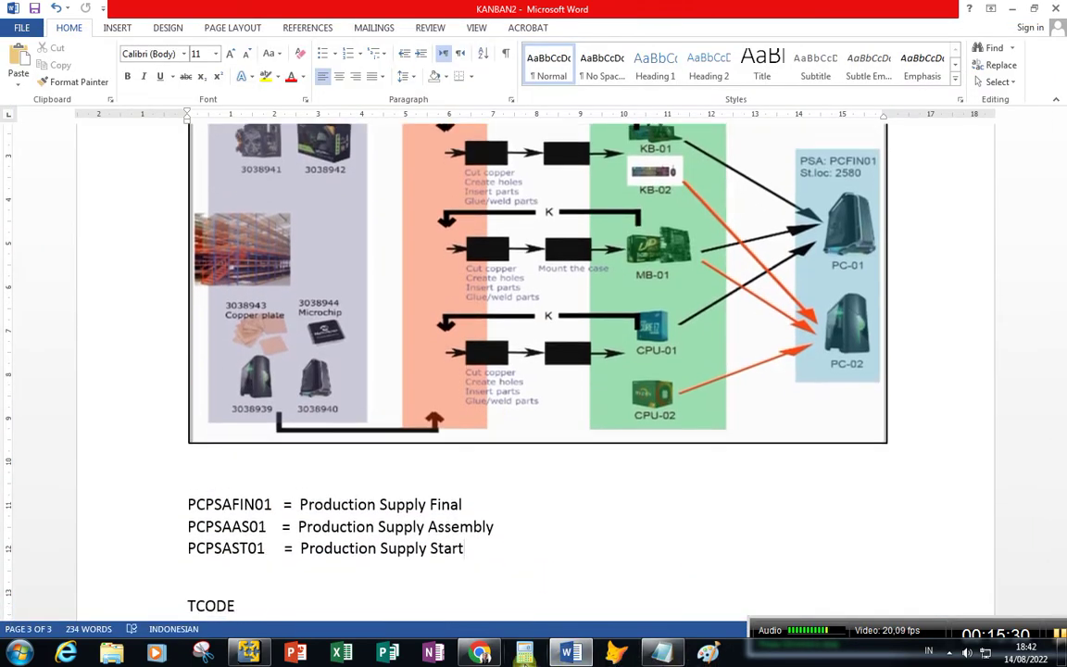
- Switch back to SAP, expand the Control cycle folder and select PKMC - Control Cycle Maintenance
click(264, 653)
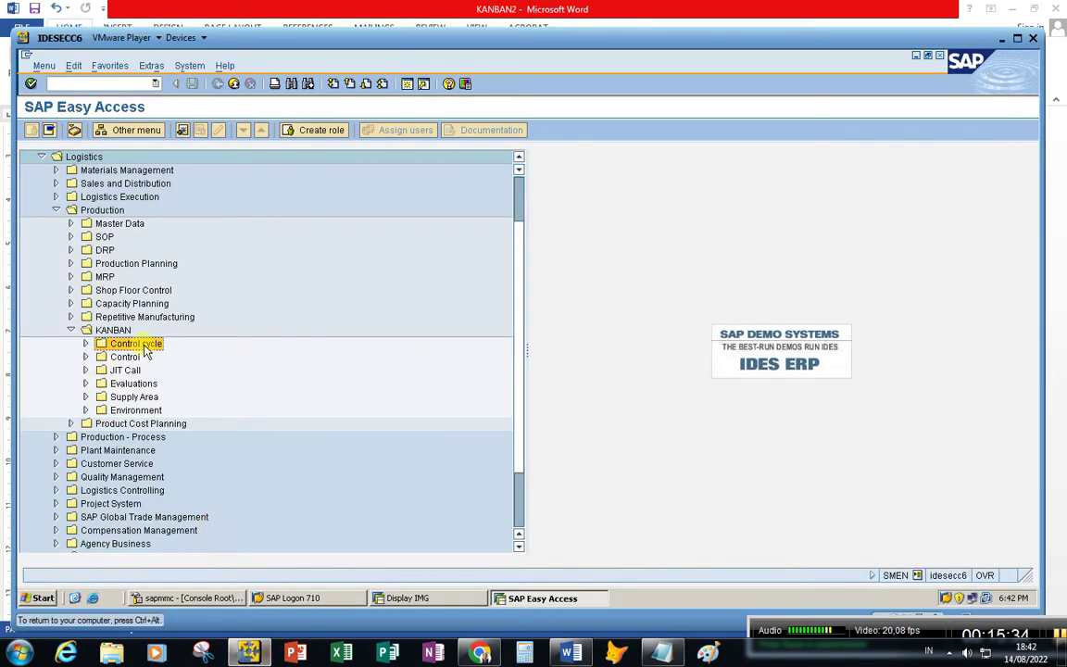
click(85, 343)
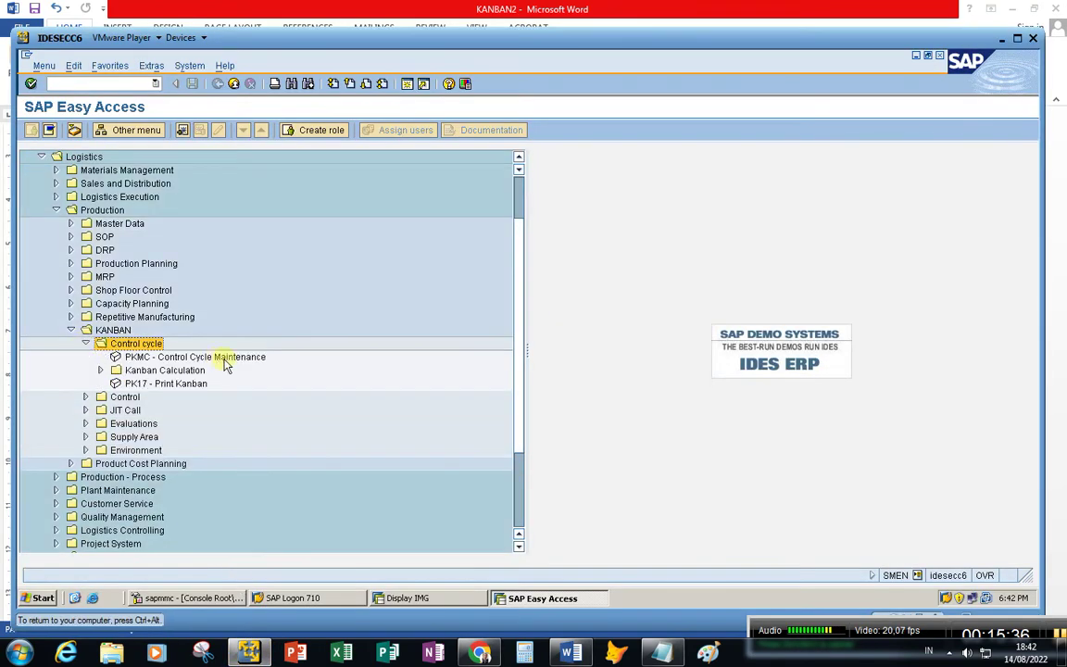
click(142, 358)
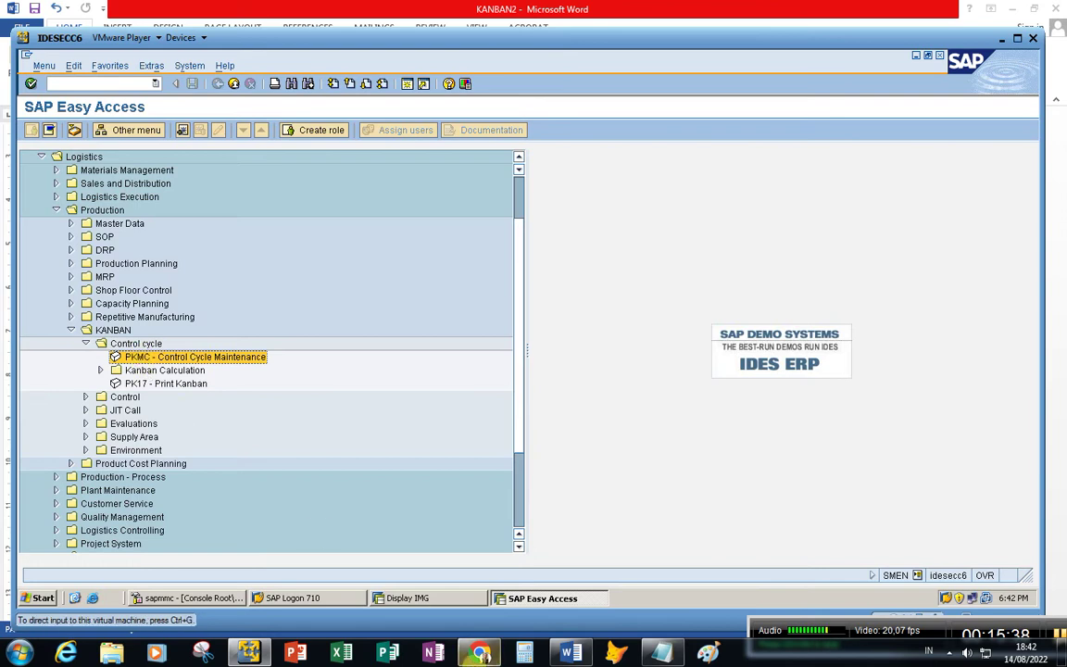
- Switch to the KANBAN2 document in Word and review the TCODE list below the production supply areas
key(alt+Tab)
scroll(280, 547, down, 4)
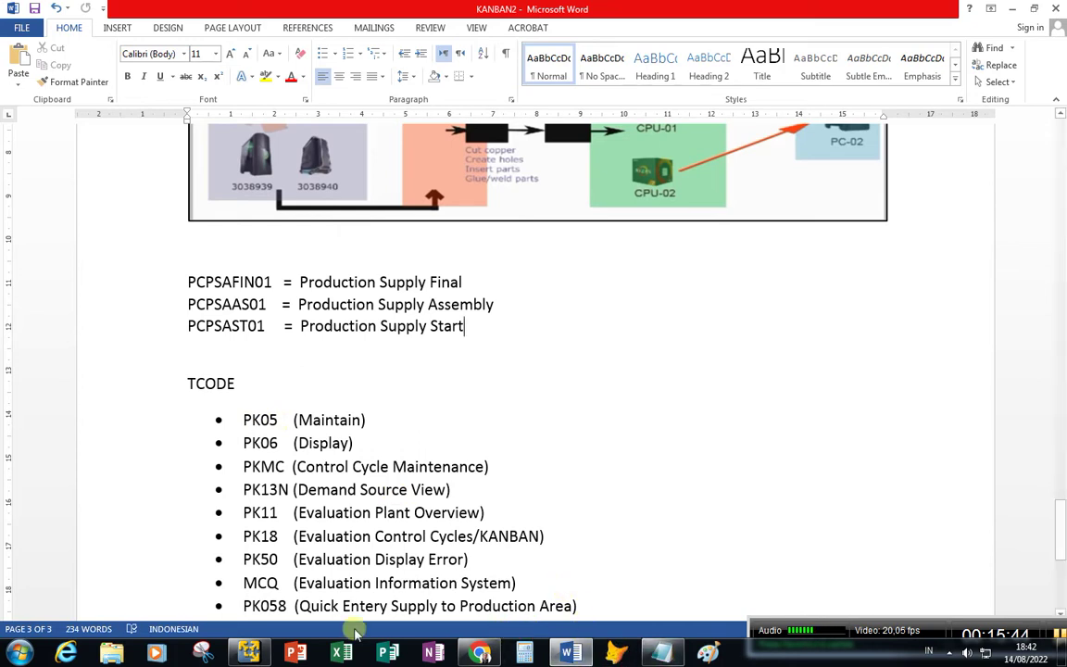
- Switch back to SAP and expand the Control folder under KANBAN together with its Kanban Board and Kanban Signal subfolders
click(660, 654)
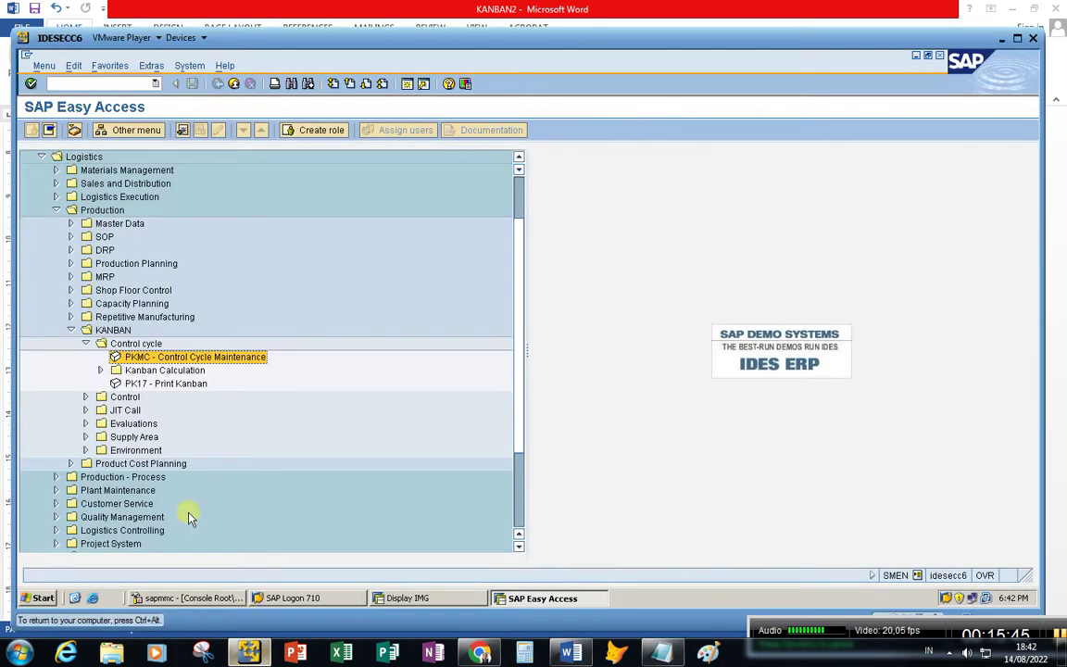
click(85, 396)
click(101, 410)
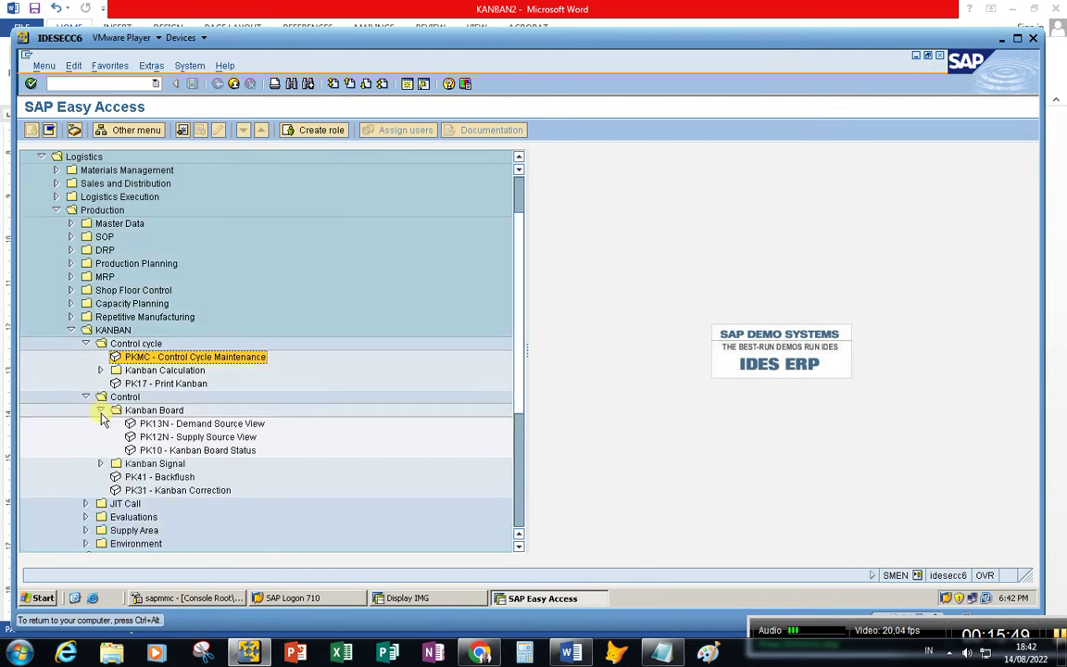
click(101, 463)
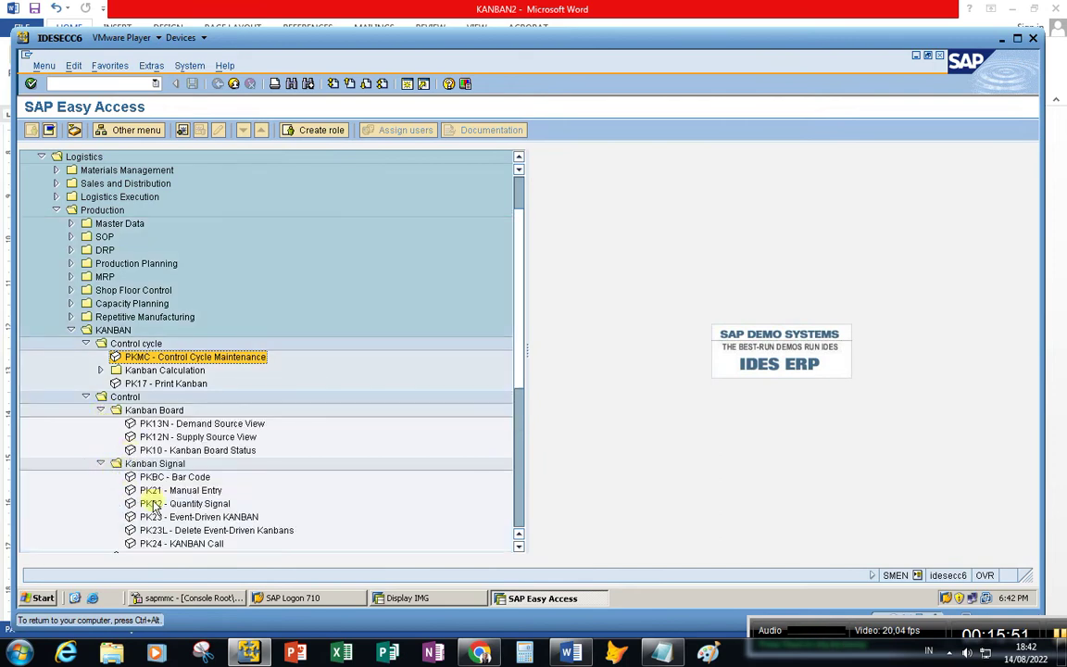
- Expand the Kanban Calculation folder under Control cycle and review the transactions listed in the Control cycle and Control folders
scroll(150, 505, down, 2)
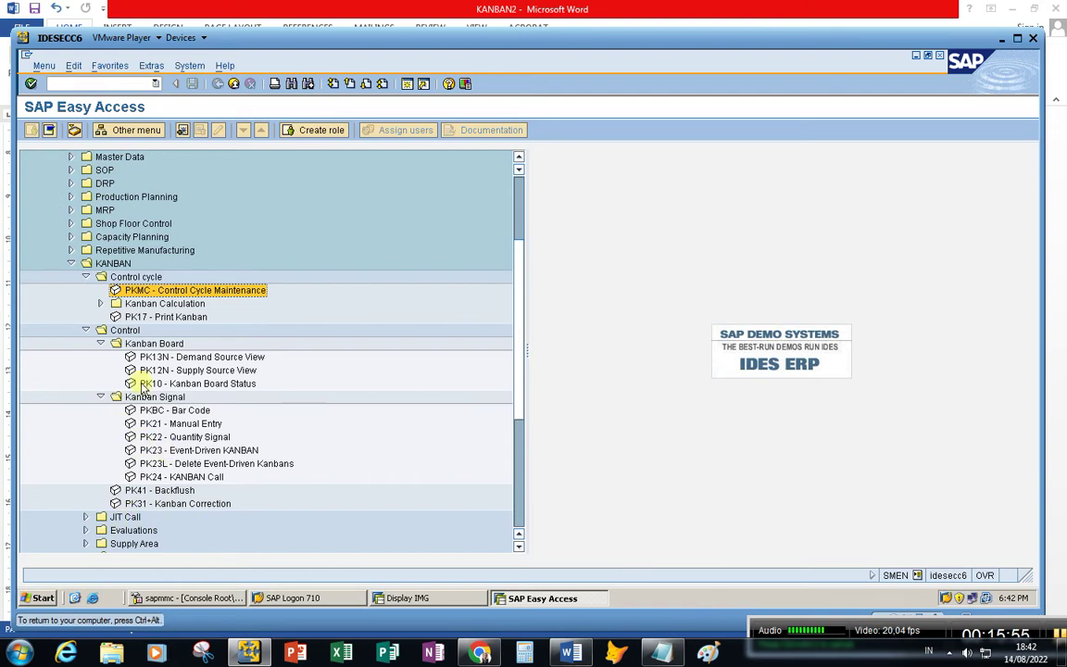
click(100, 304)
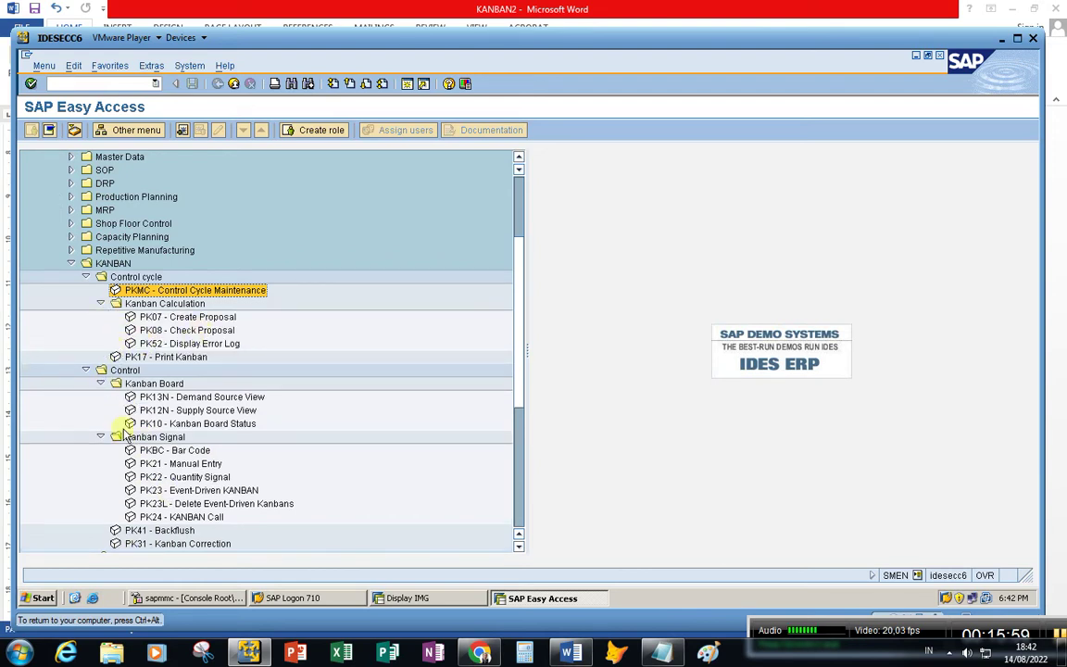
scroll(159, 464, down, 3)
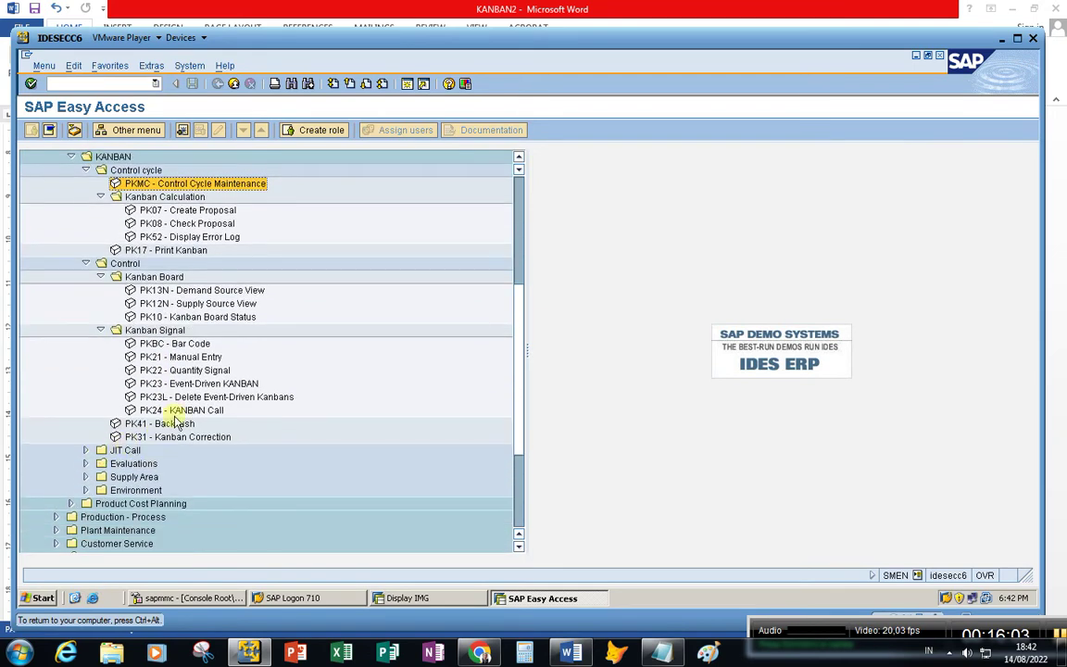
scroll(112, 295, up, 3)
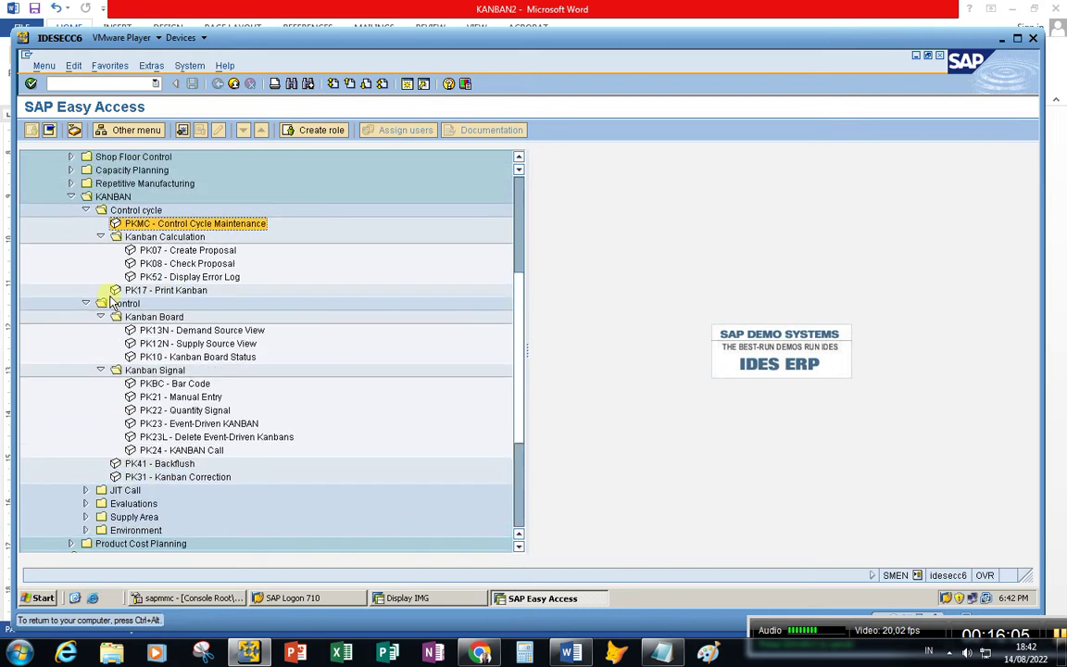
scroll(114, 304, up, 1)
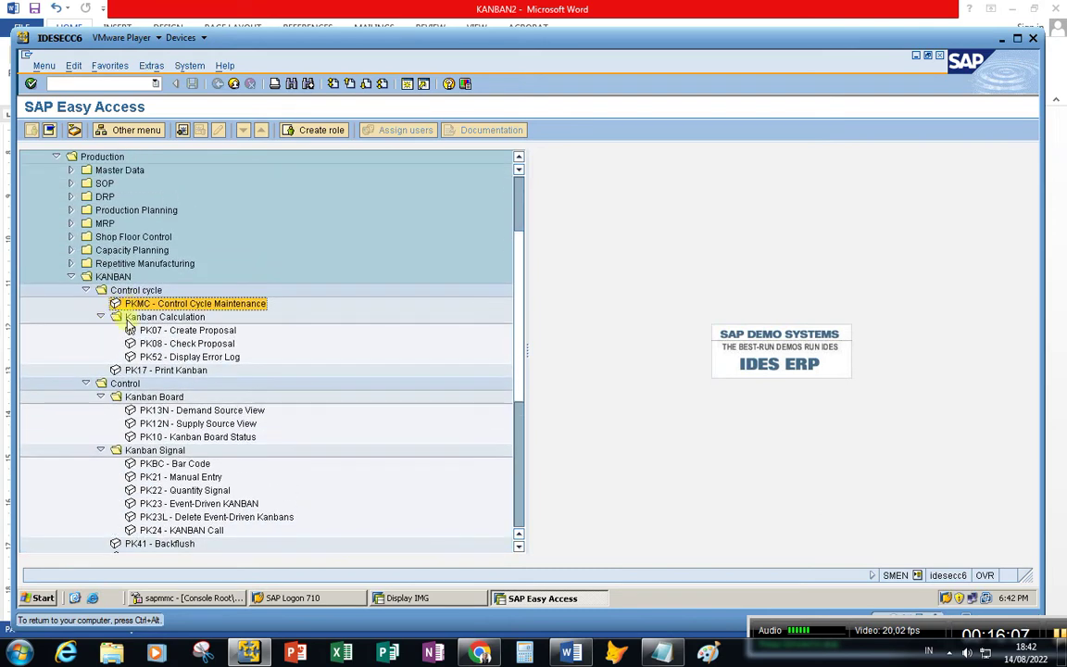
scroll(117, 306, down, 3)
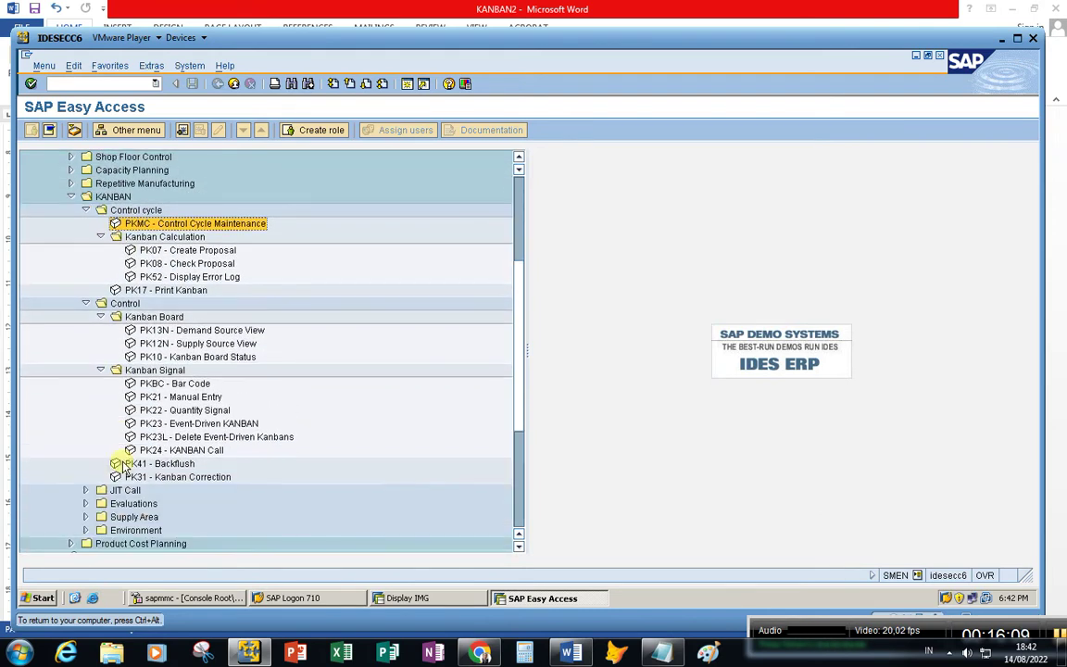
- Expand the JIT Call, Evaluations and Supply Area folders under KANBAN to show their transactions
scroll(88, 491, down, 1)
scroll(88, 496, down, 3)
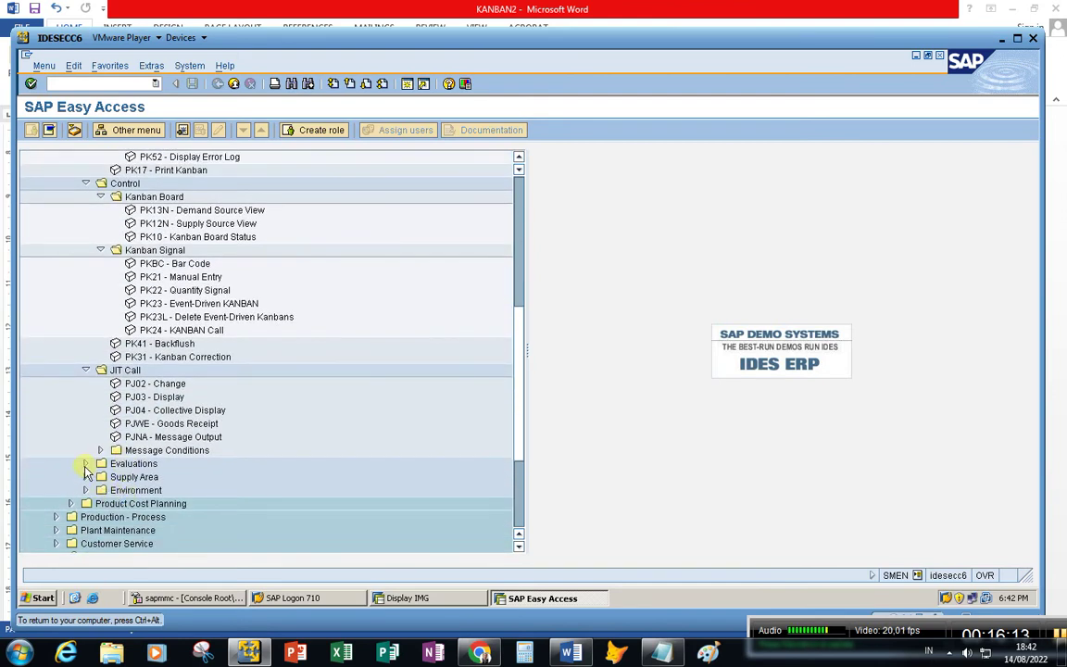
click(85, 465)
scroll(100, 473, down, 2)
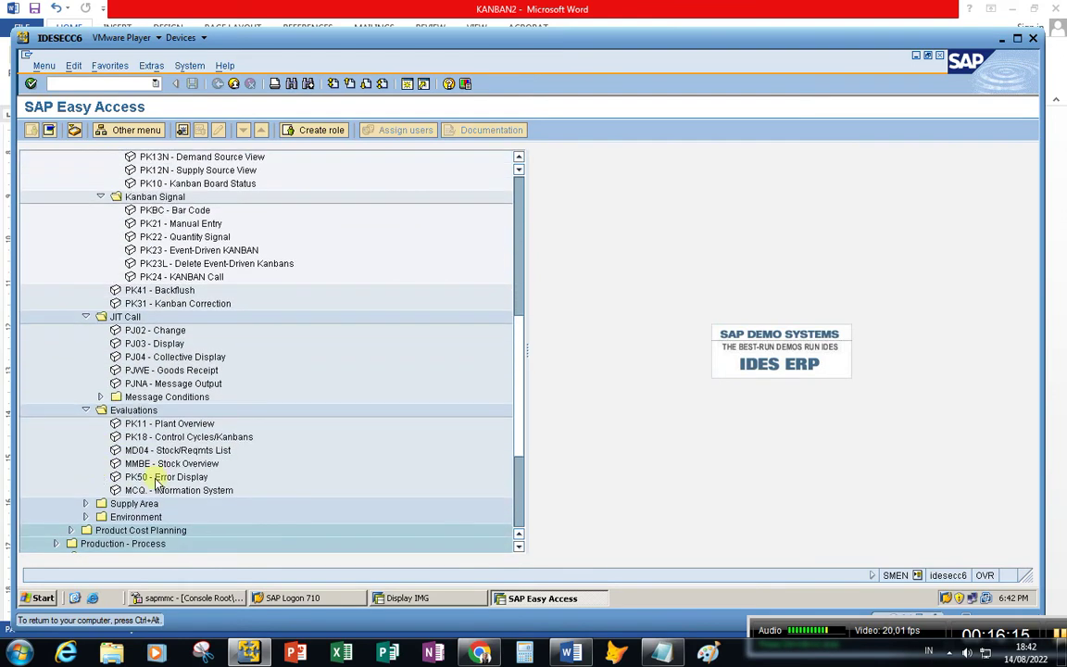
click(87, 504)
scroll(185, 468, down, 2)
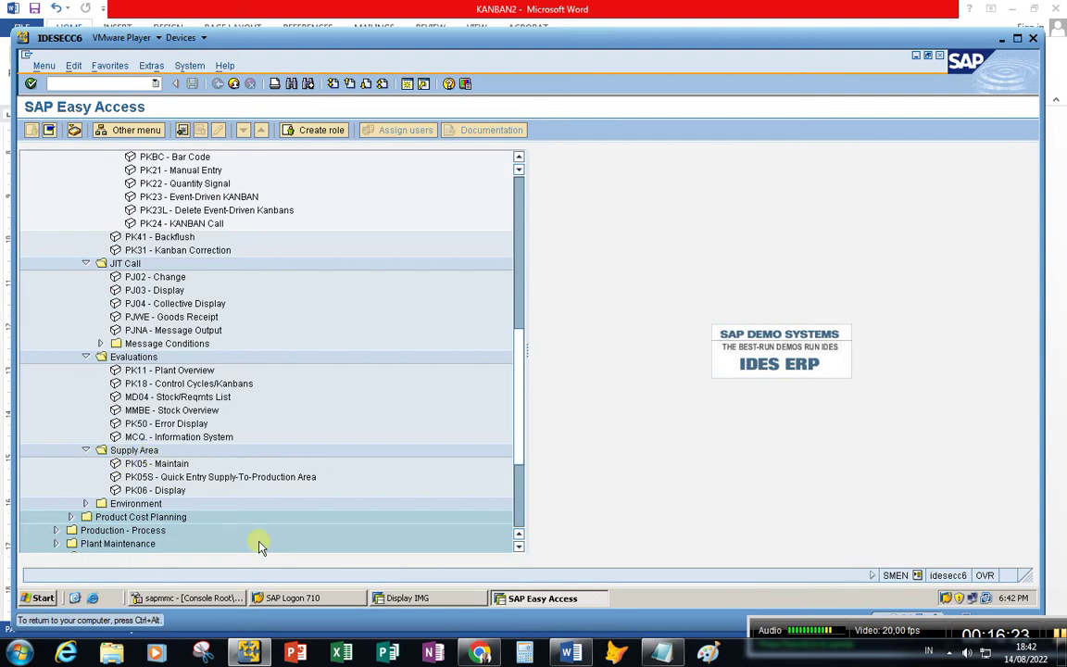
- Switch to the KANBAN2 document in Word and point out PK05 (Maintain) in the TCODE list
click(571, 653)
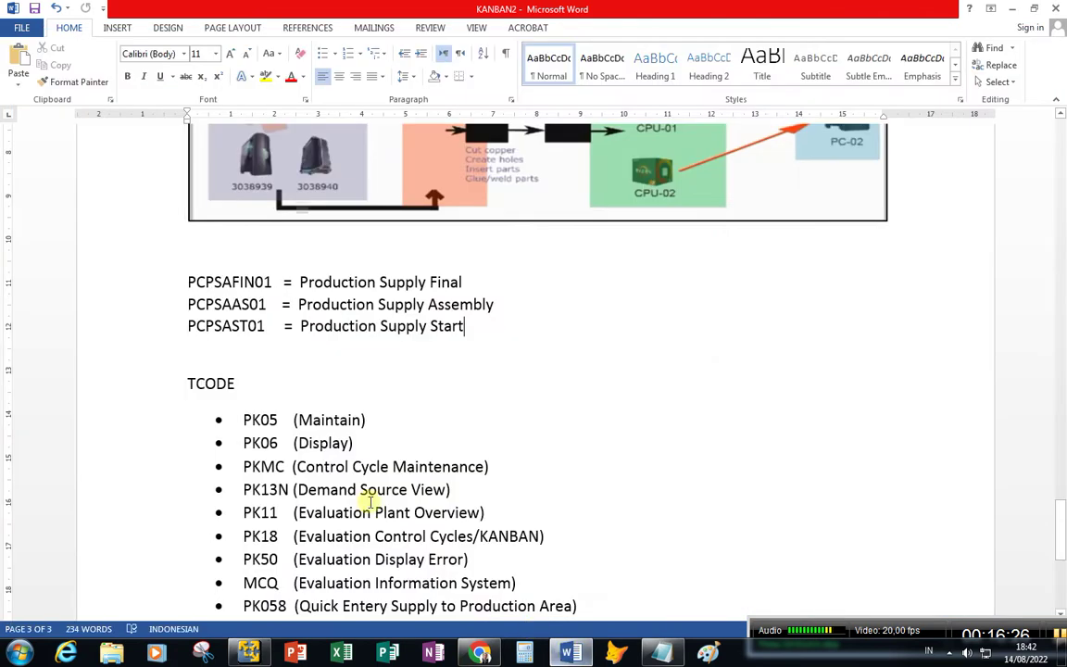
click(368, 421)
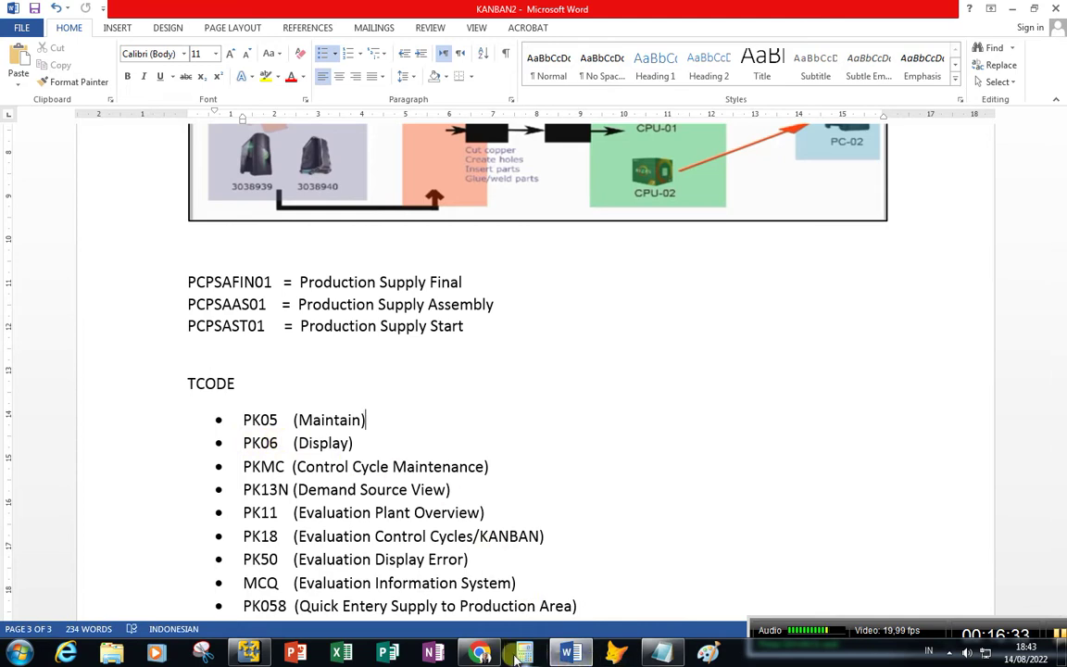
- Switch back to SAP, start PK05 - Maintain from the Supply Area folder and accept plant 1000 as the work area
click(248, 653)
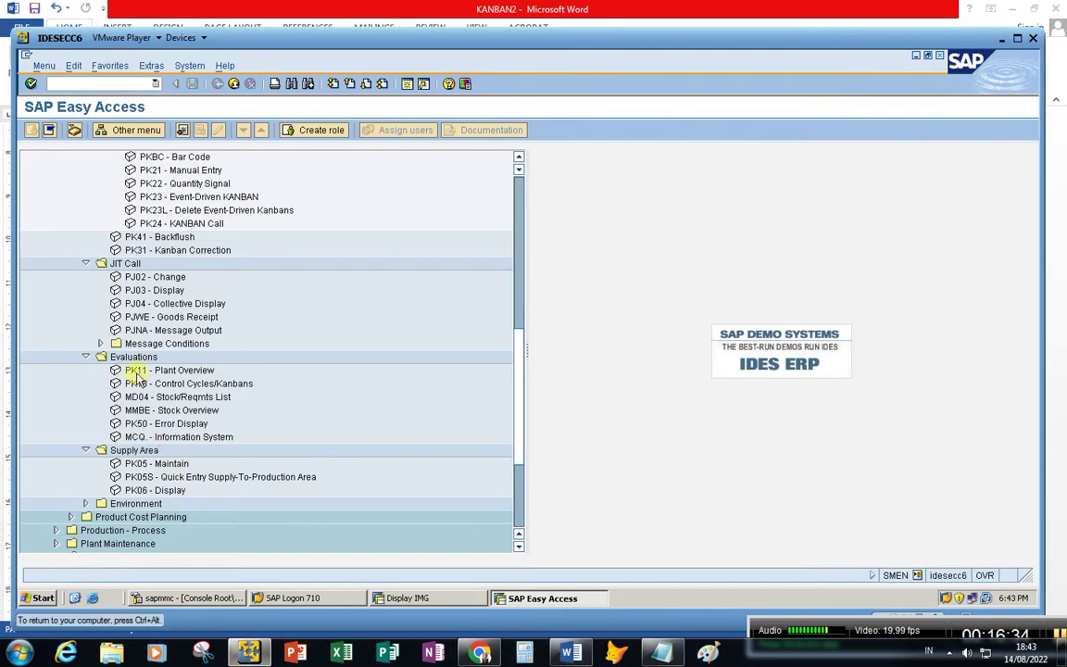
double_click(161, 464)
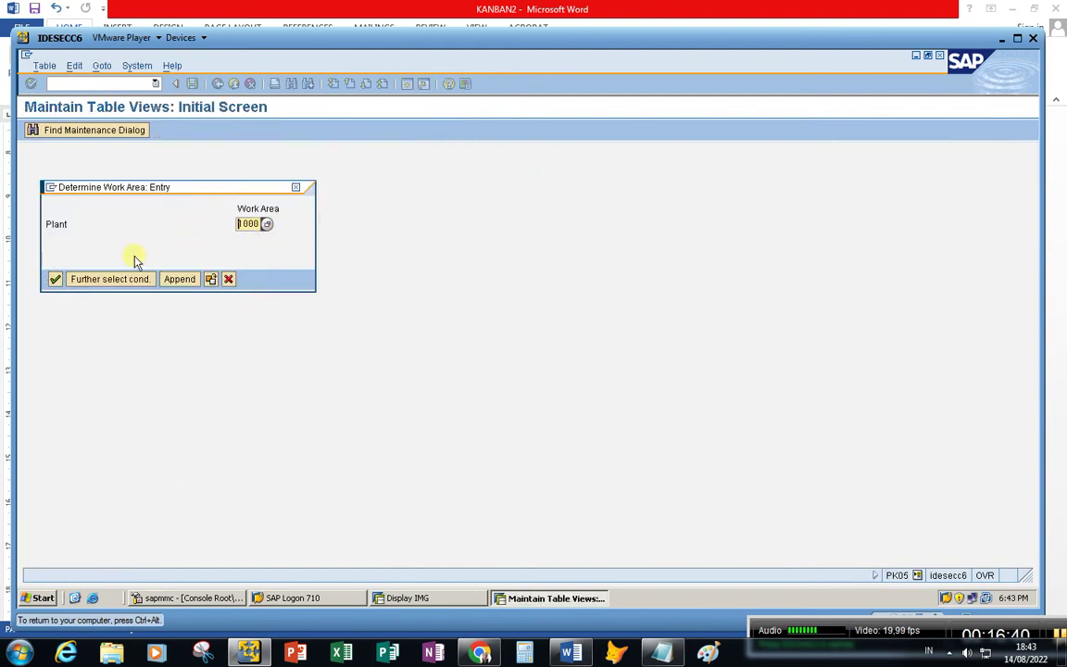
click(55, 279)
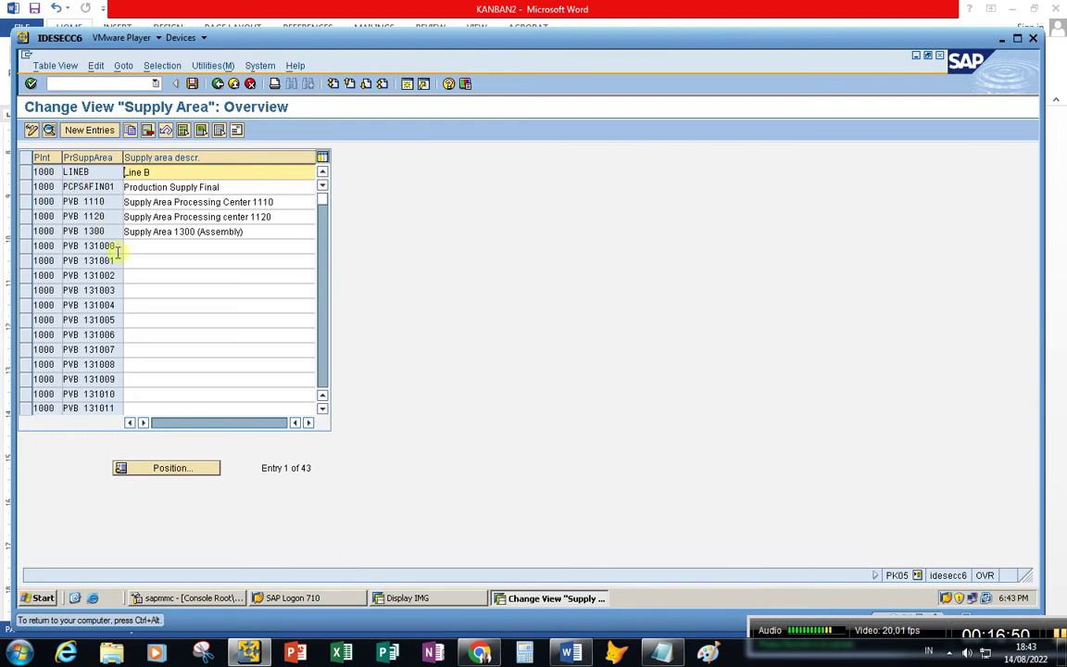
- Select supply area PCPSAFIN01 (Production Supply Final) of plant 1000 and open its details
click(46, 187)
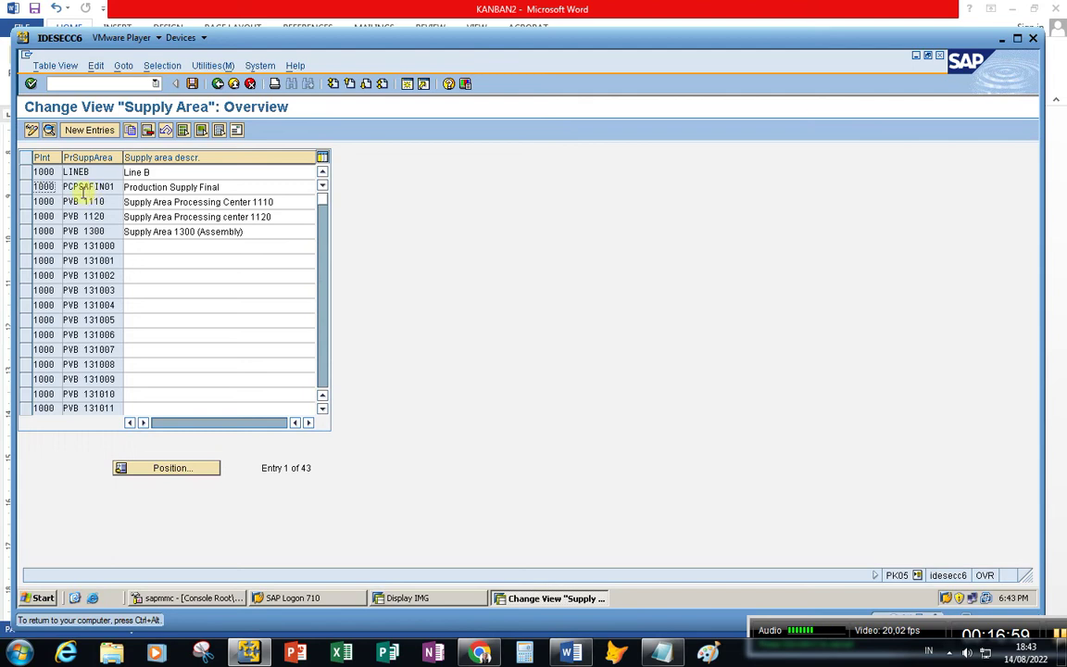
click(231, 186)
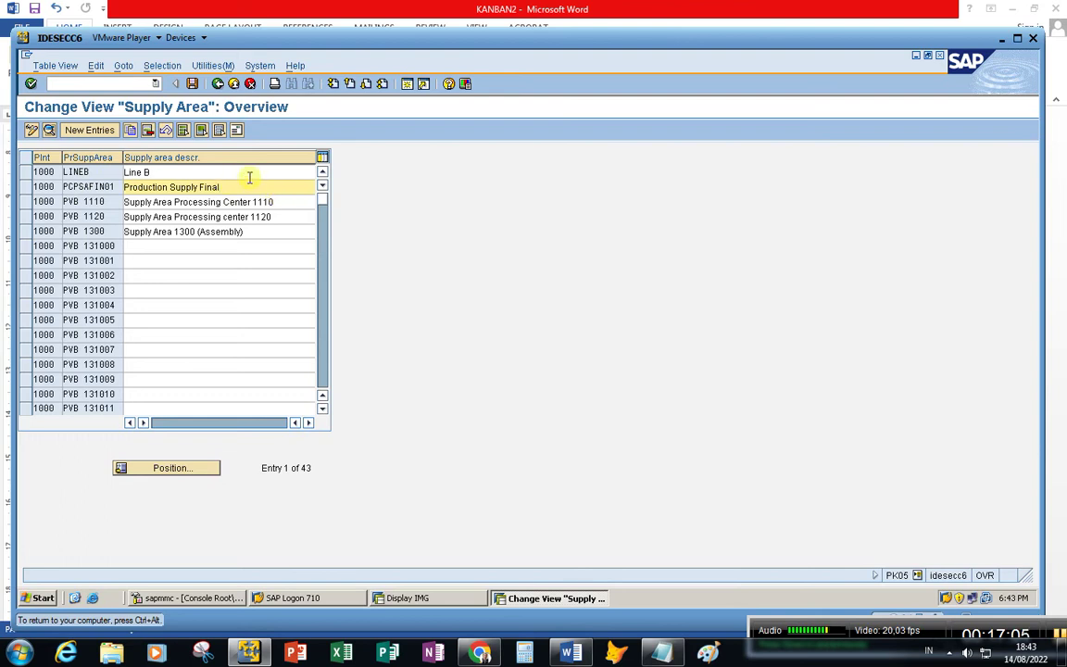
click(28, 187)
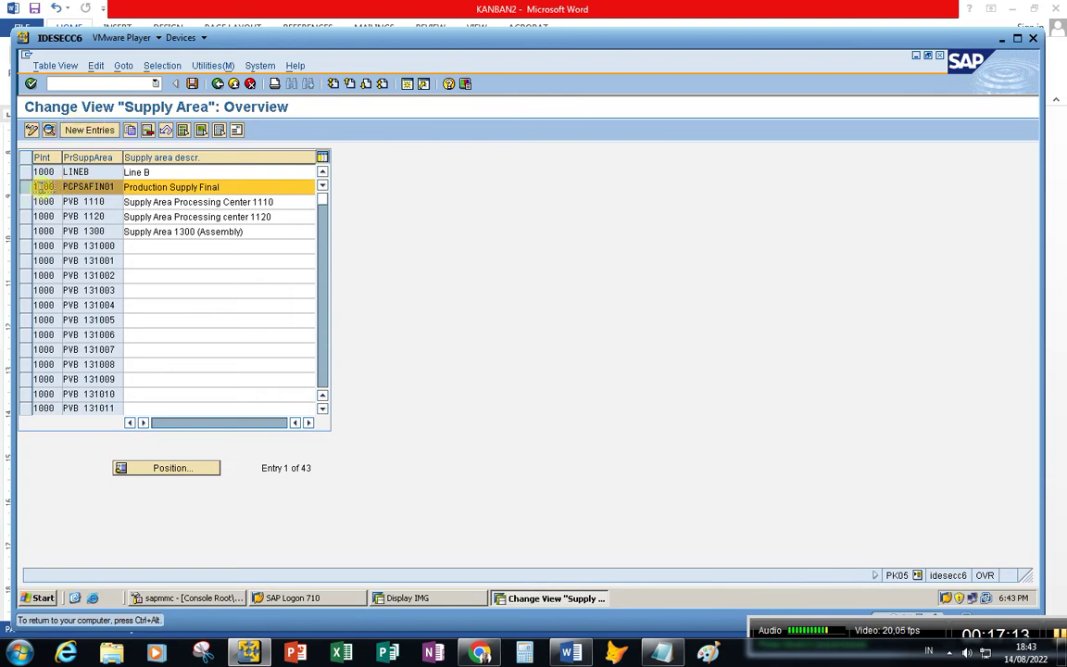
click(48, 131)
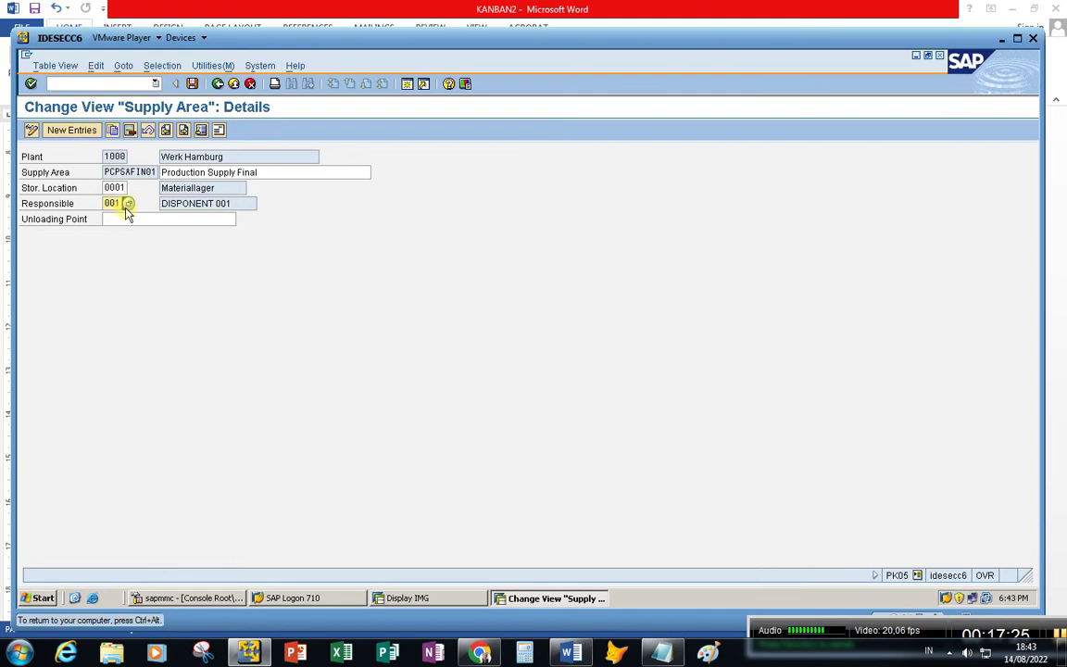
- View the possible entries for the Responsible field, close the list unchanged and go to the storage location field
click(129, 205)
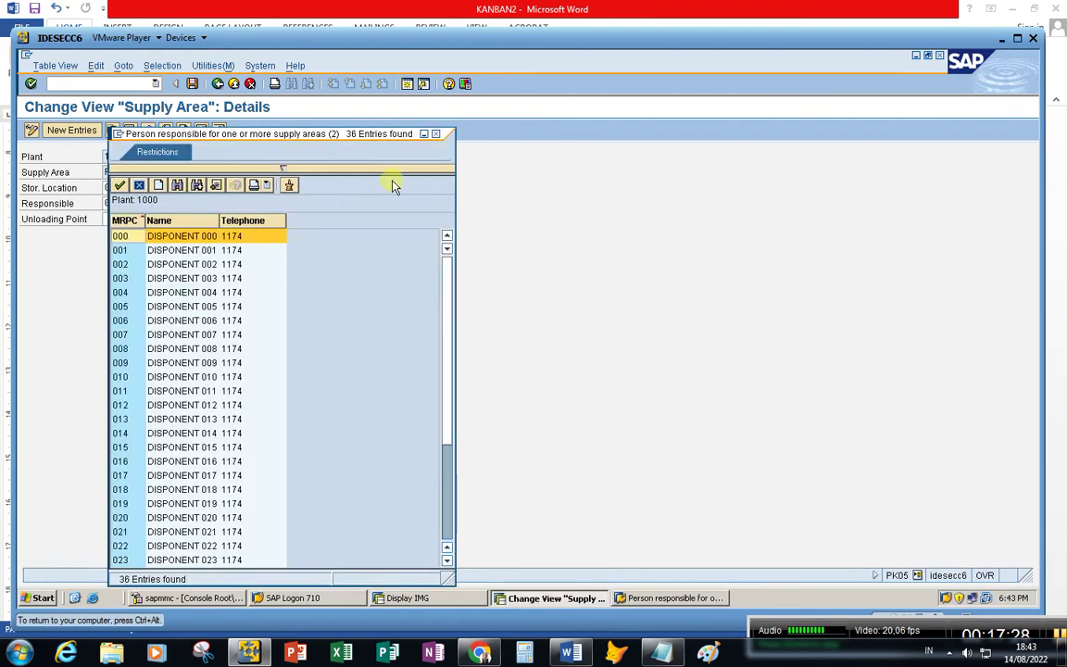
click(436, 134)
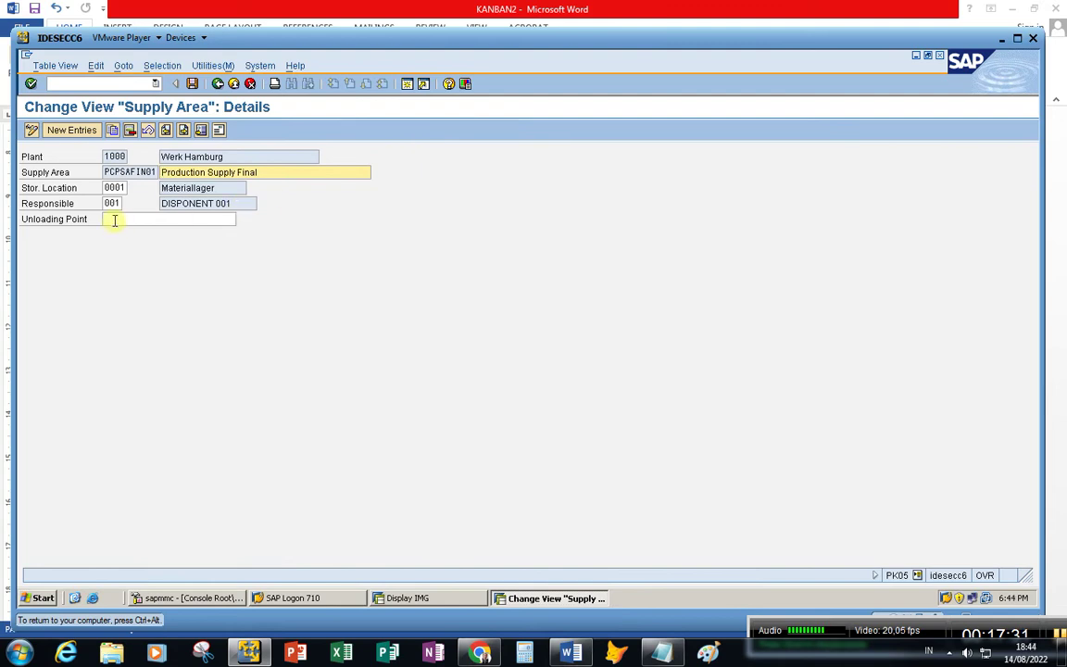
click(109, 188)
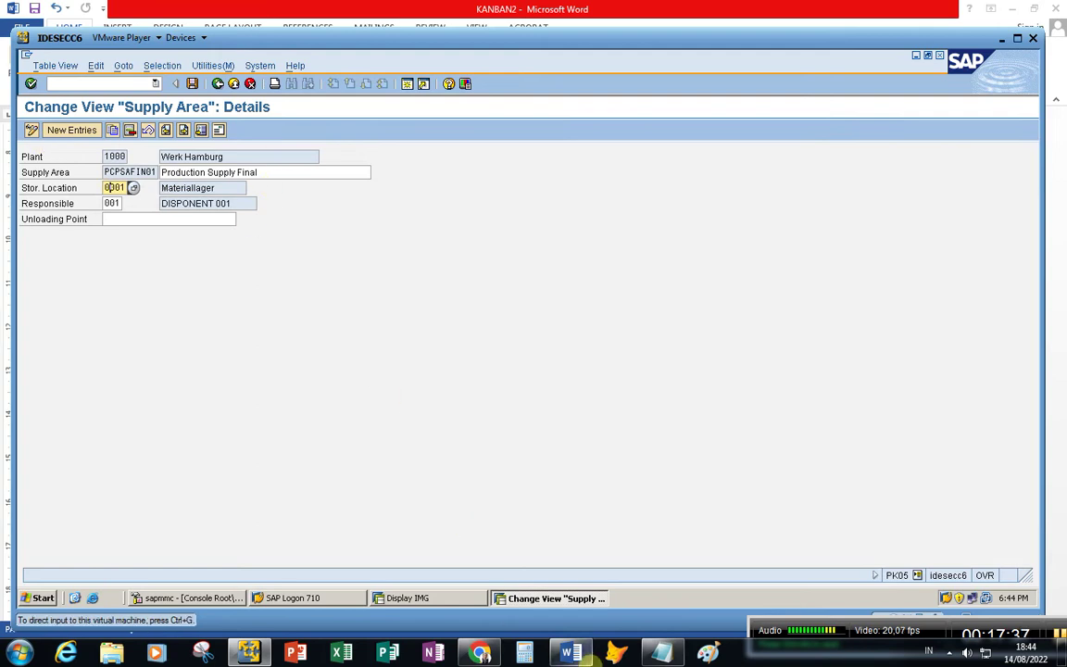
- Switch to the KANBAN2 document in Word and look up PKMC (Control Cycle Maintenance) in the TCODE list
click(573, 654)
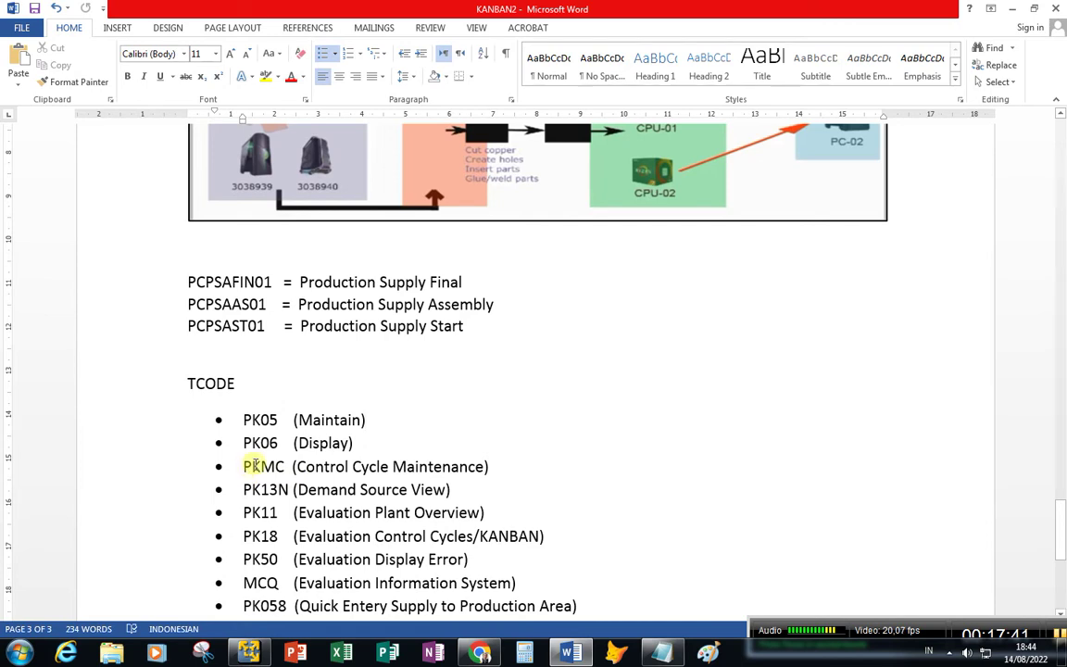
drag(252, 467, 257, 468)
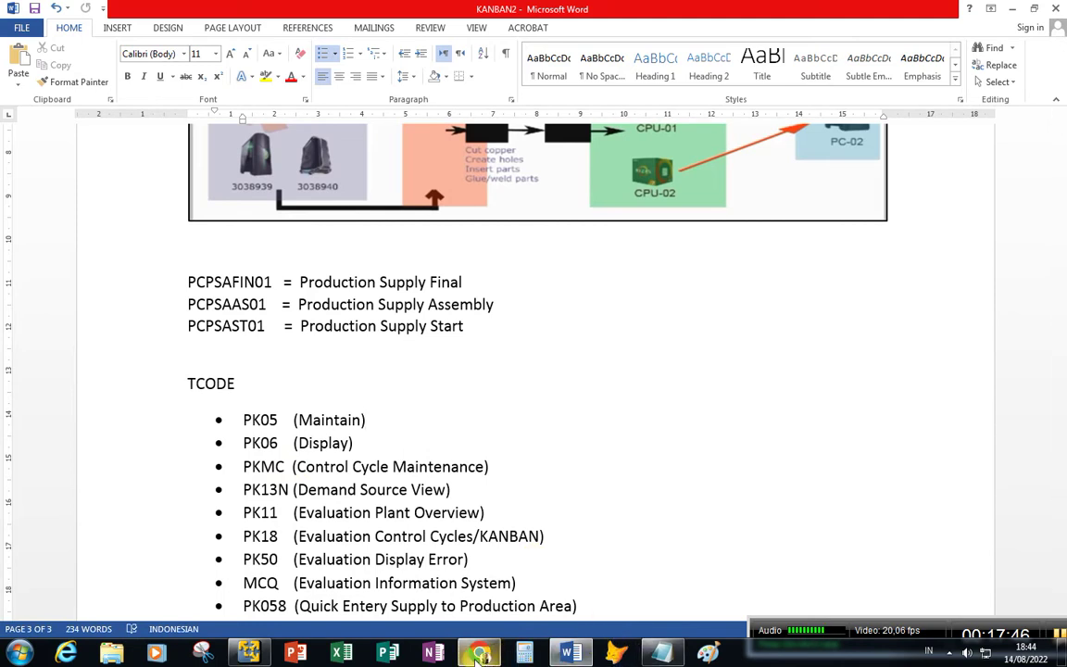
- Switch back to SAP and leave the supply area details with the command /N to return to SAP Easy Access
click(247, 654)
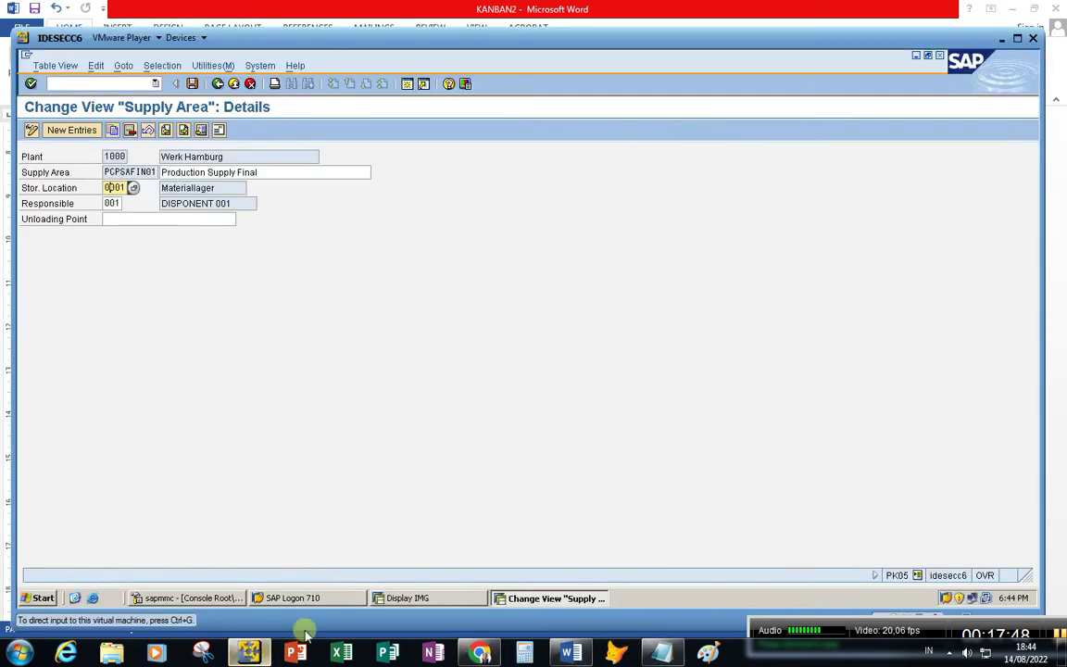
click(81, 86)
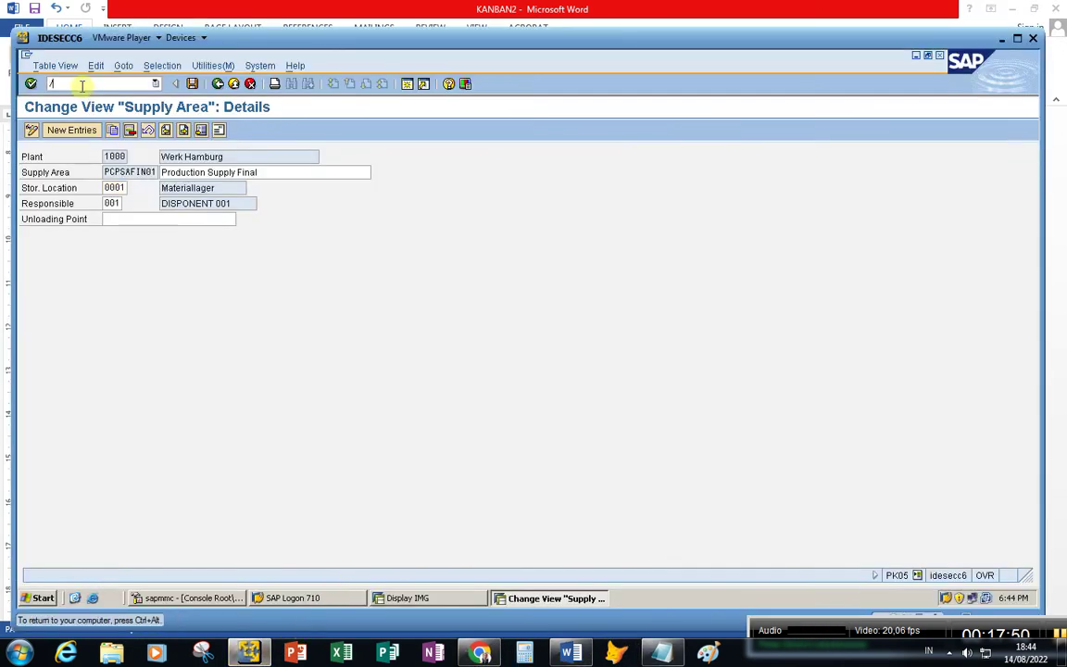
text(/N)
key(Return)
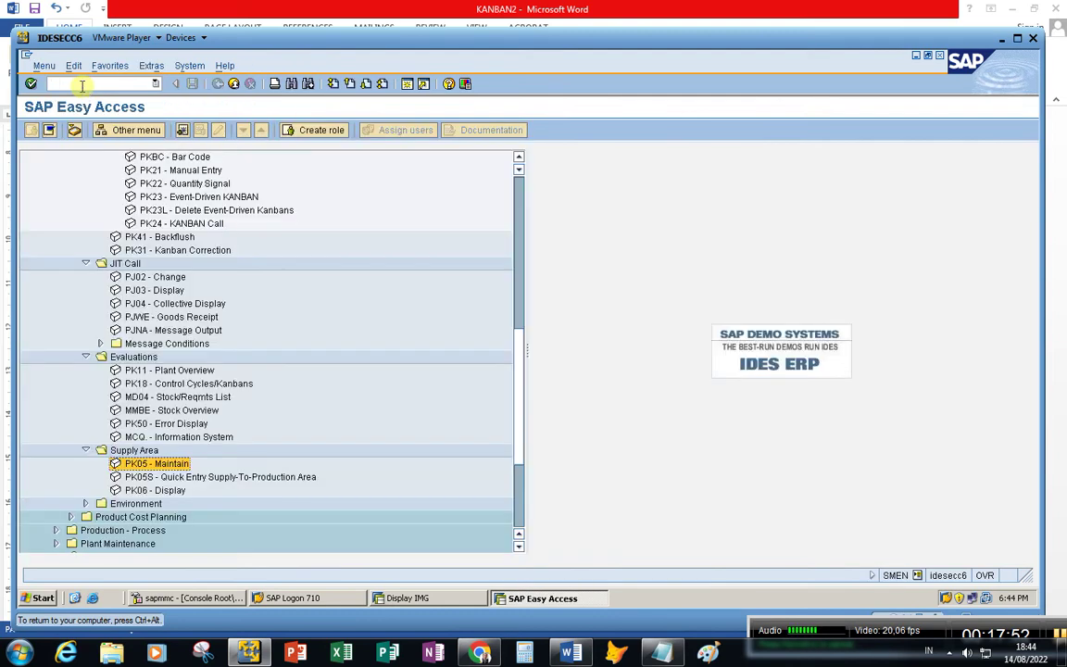
- Find PKMC - Control Cycle Maintenance in the Control cycle folder under KANBAN and start it
scroll(170, 302, up, 2)
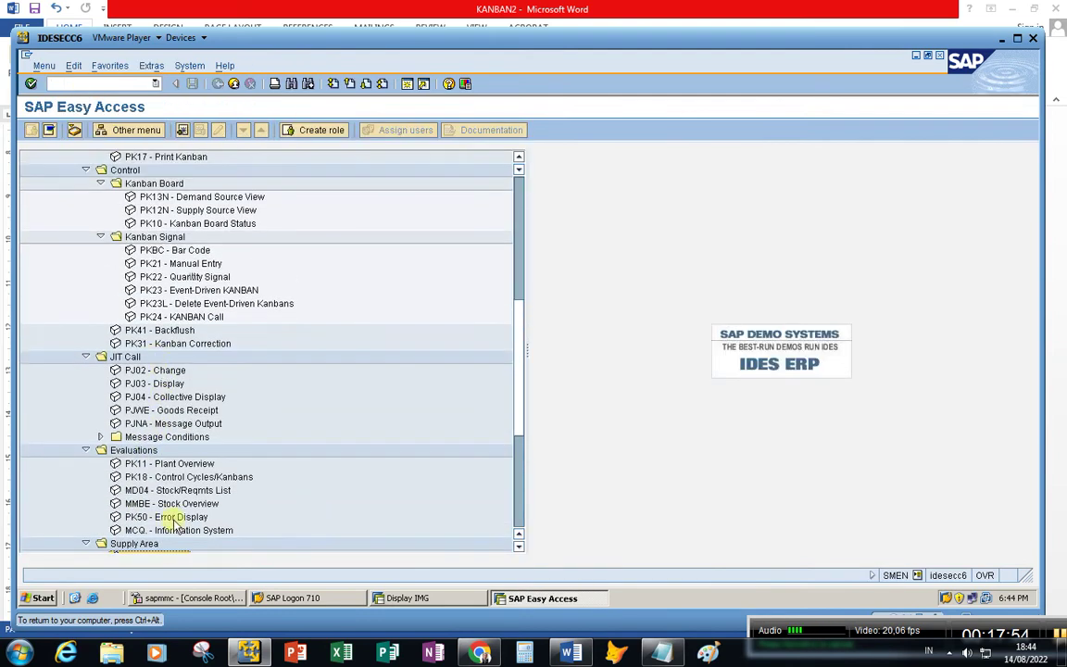
scroll(148, 470, down, 2)
scroll(139, 417, up, 4)
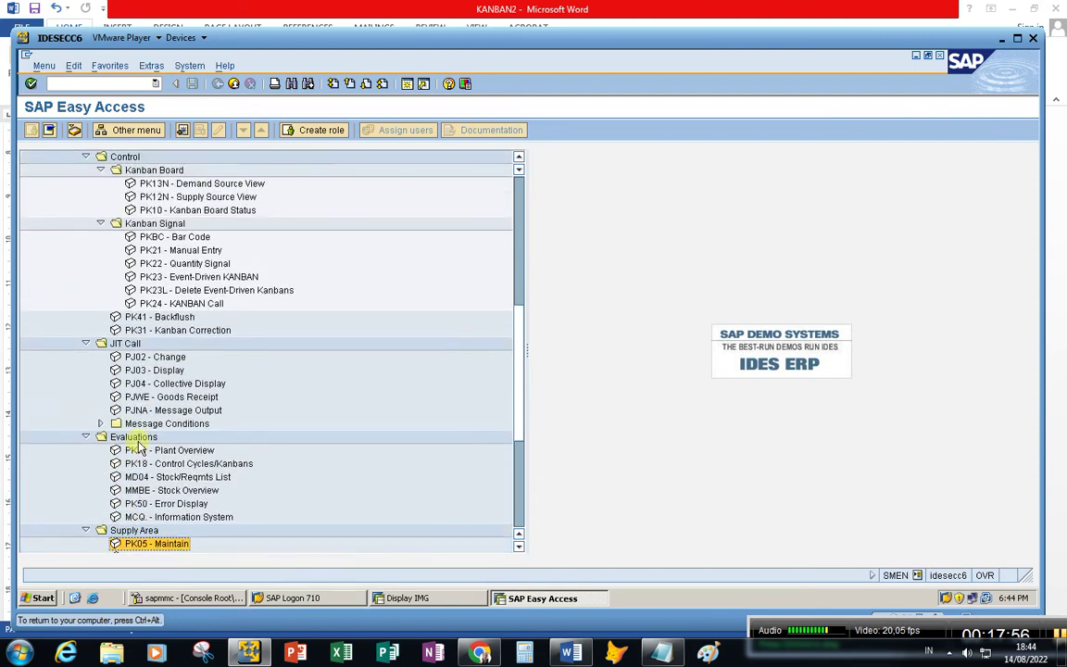
scroll(136, 375, up, 3)
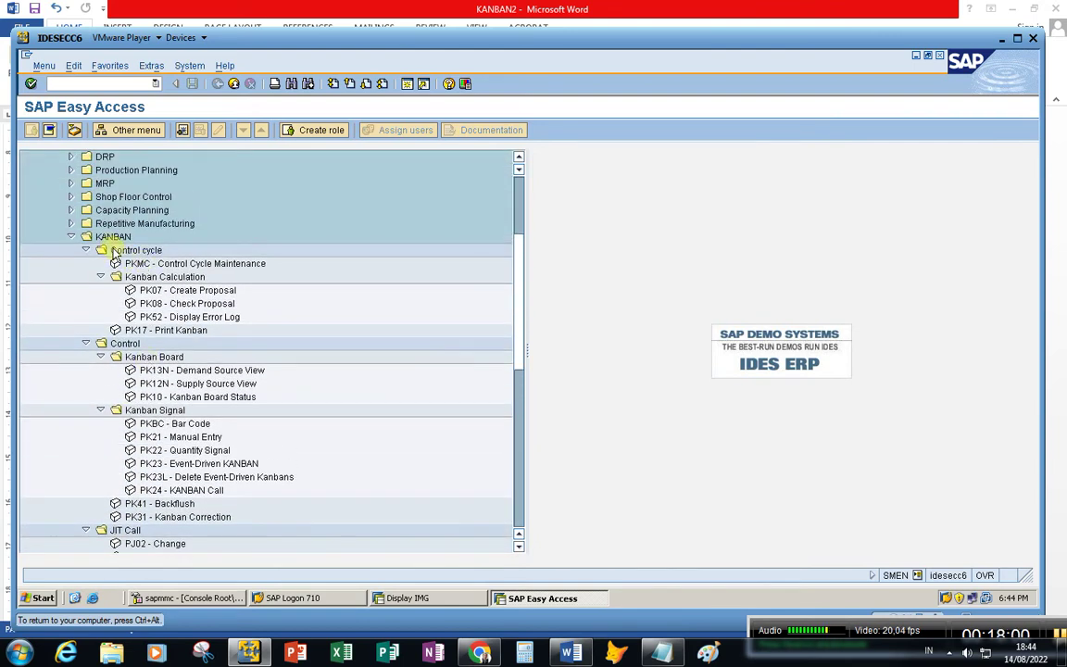
click(153, 251)
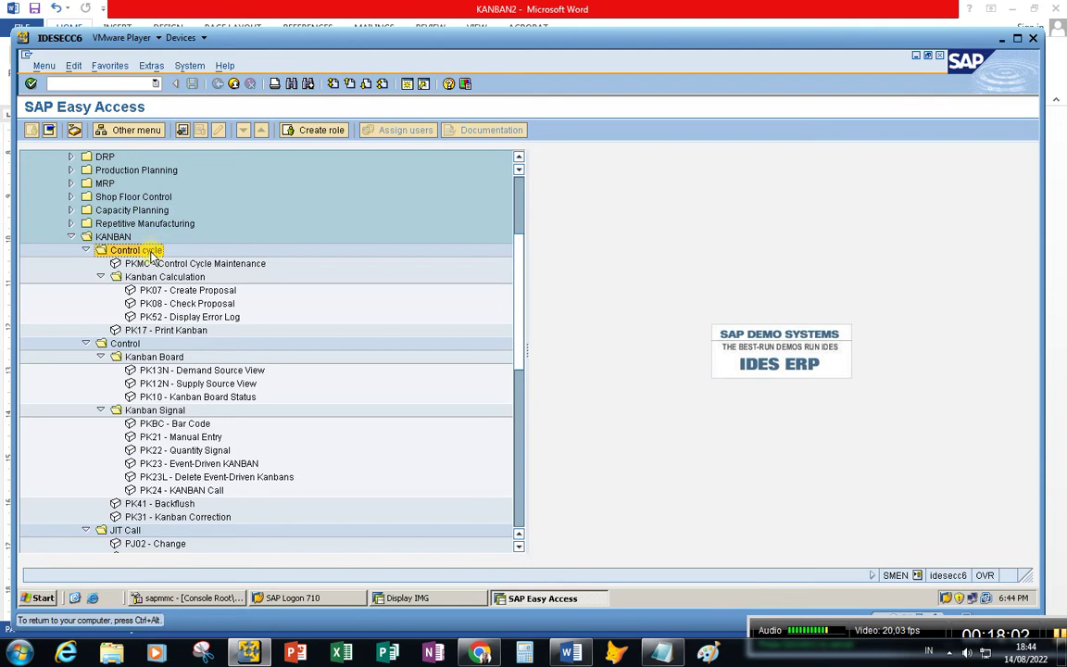
click(141, 265)
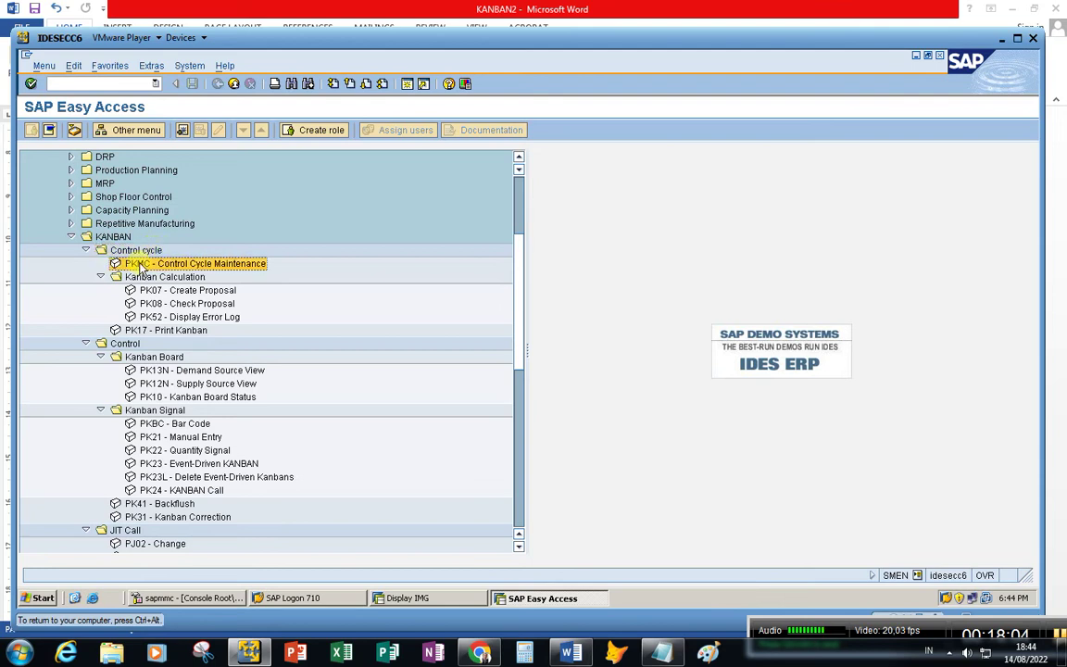
double_click(143, 264)
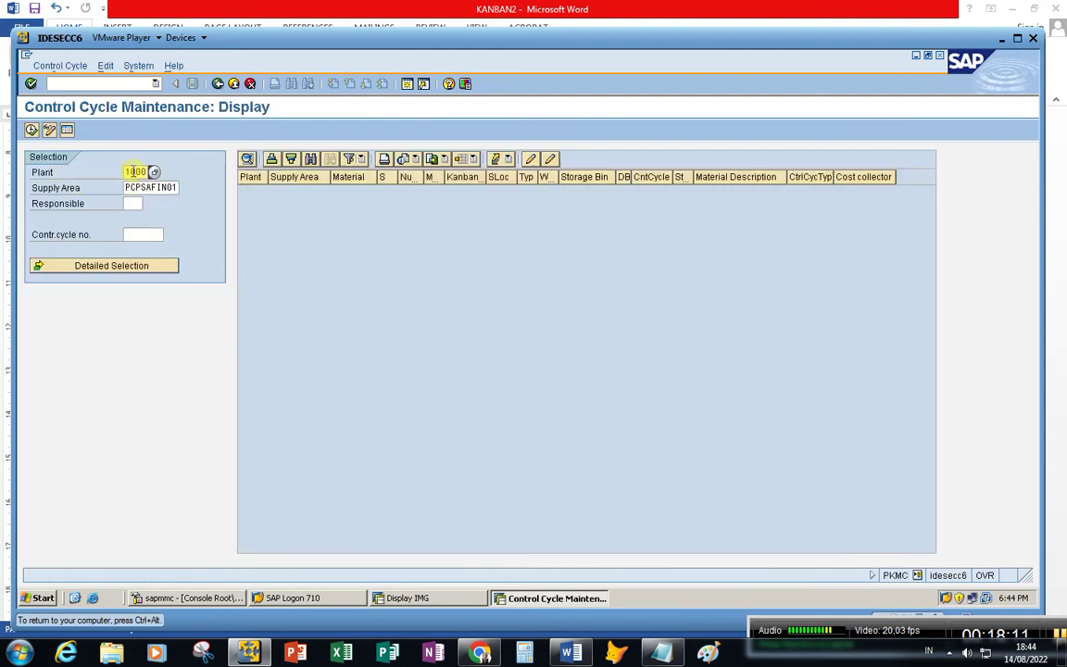
- Try 101 as the Responsible value in the control cycle selection for supply area PCPSAFIN01
click(146, 187)
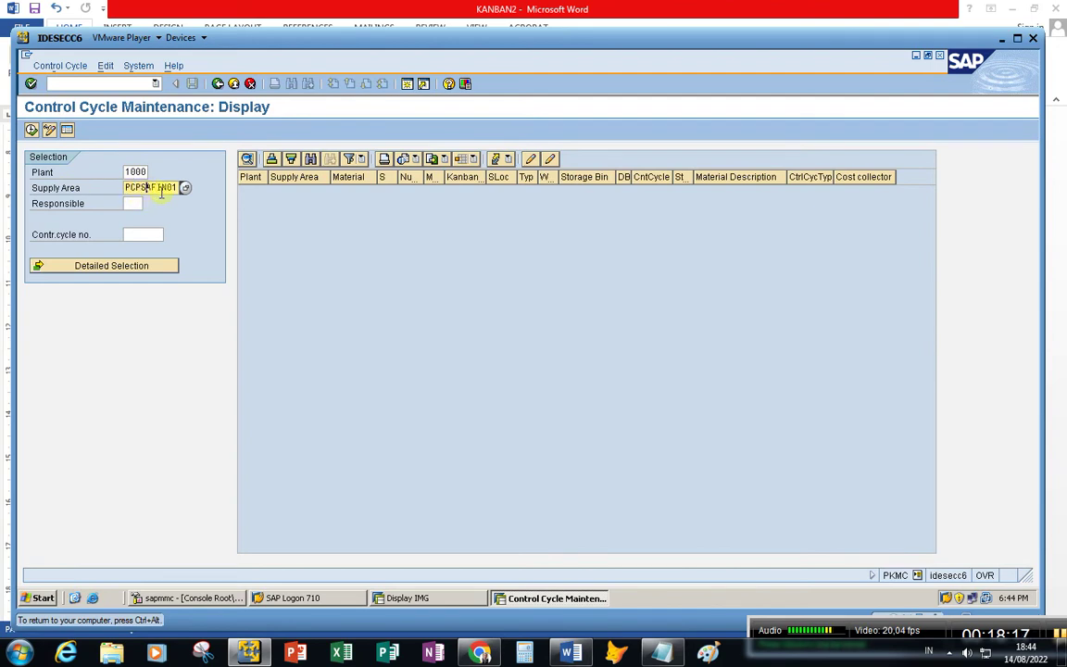
click(138, 203)
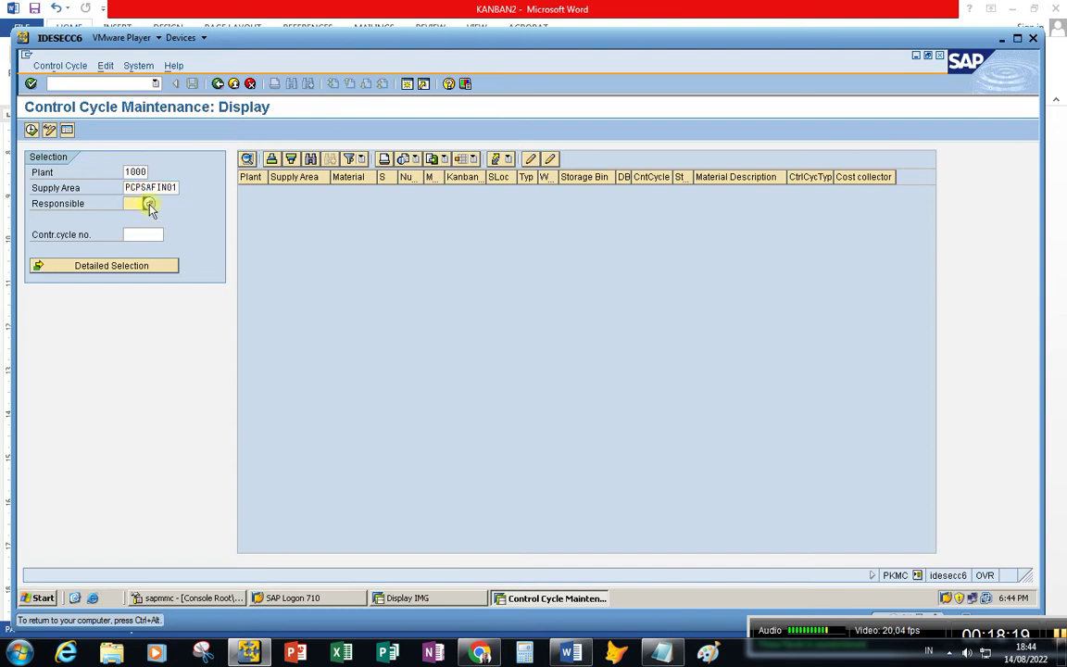
click(148, 206)
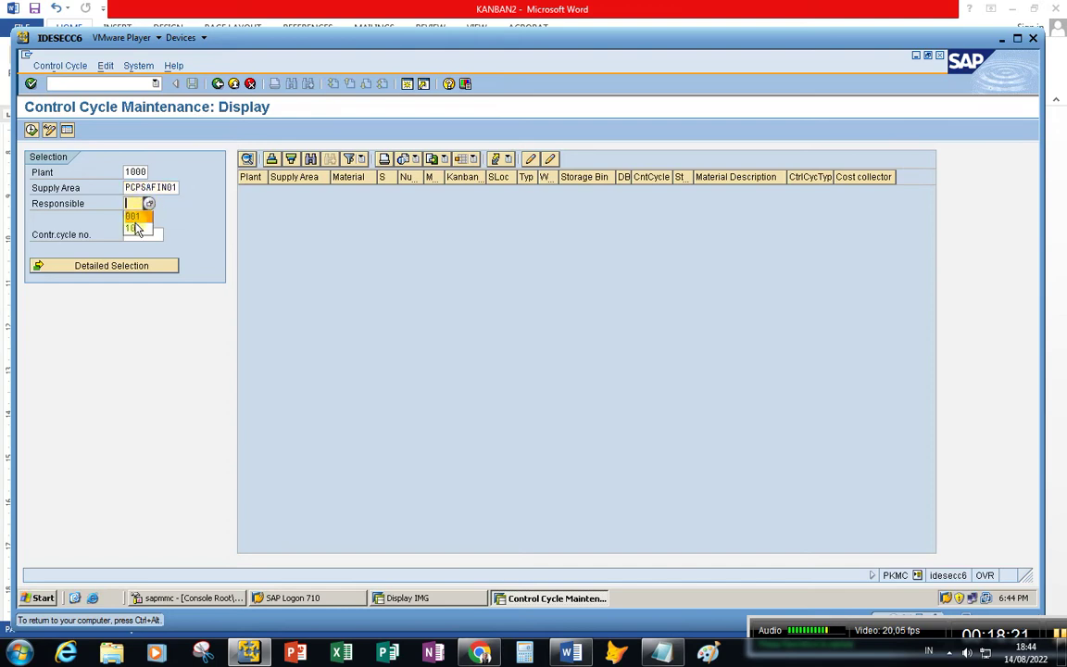
click(133, 229)
key(BackSpace)
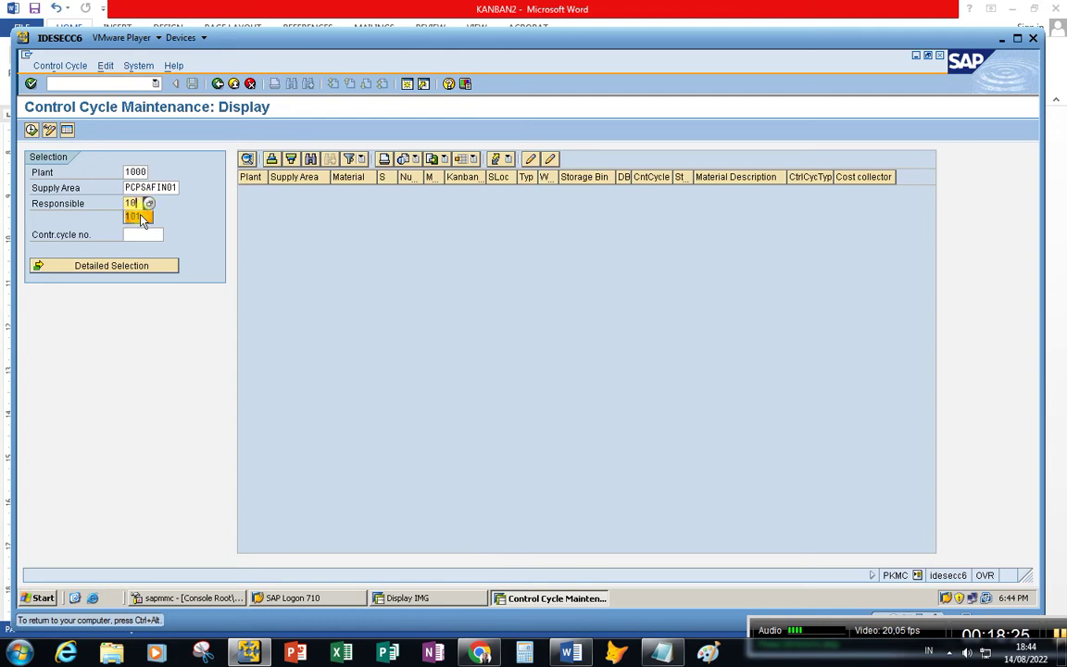
key(BackSpace)
key(BackSpace)
text(101)
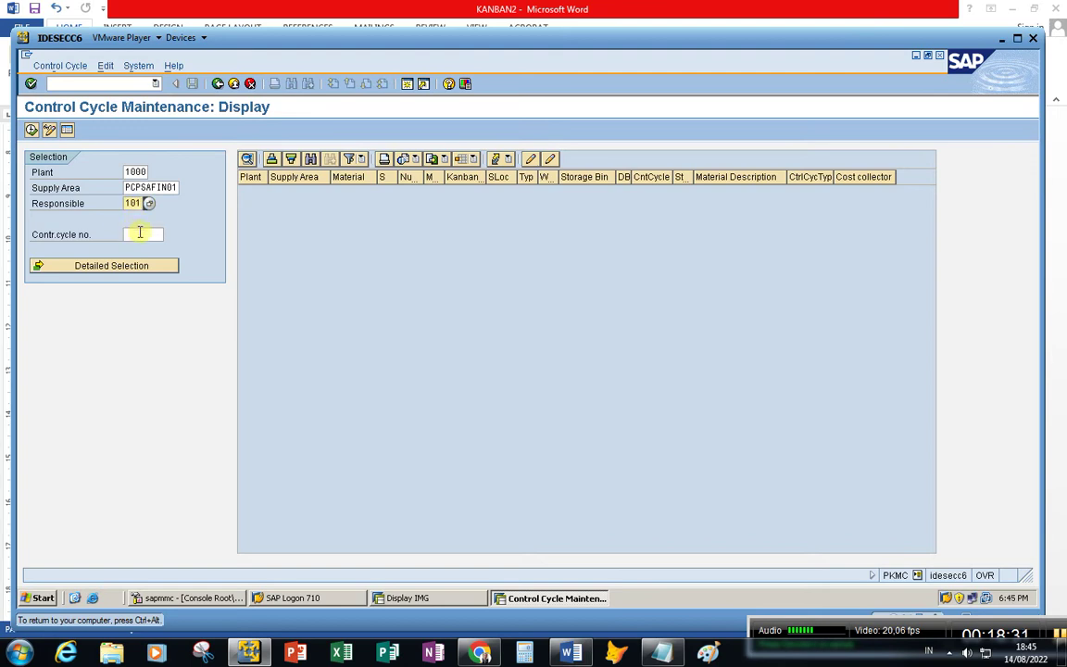
- Set Responsible to 001 in the control cycle selection
key(BackSpace)
key(BackSpace)
key(BackSpace)
click(149, 215)
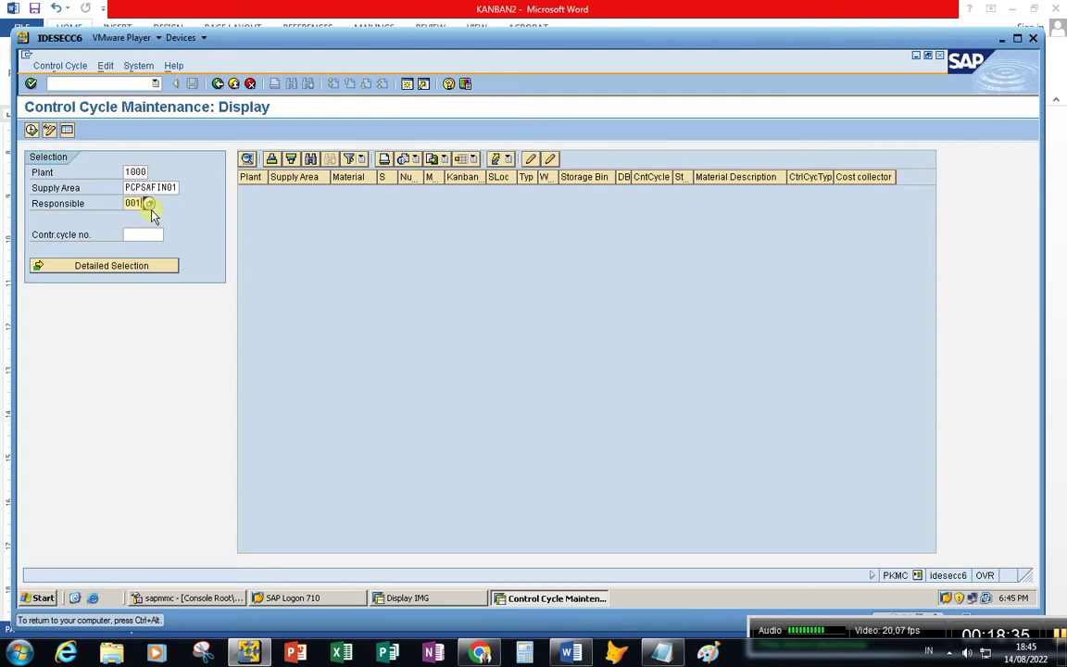
- Start PK05 in a new session for plant 1000 and open the details of supply area PCPSAFIN01 to check its Responsible
click(99, 83)
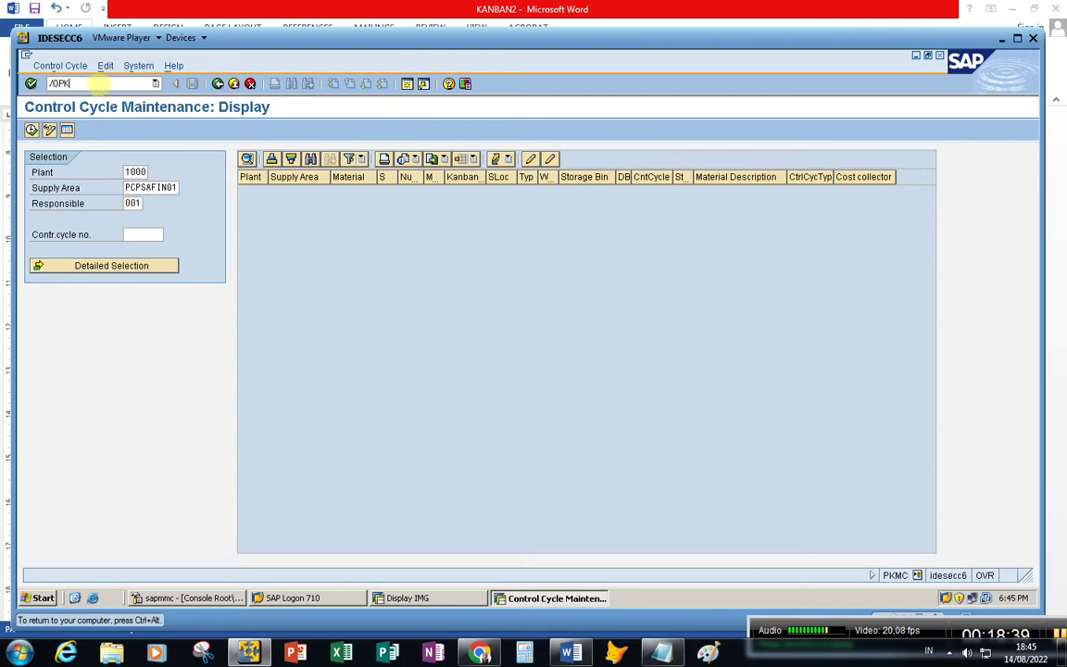
text(/OPK0)
key(Return)
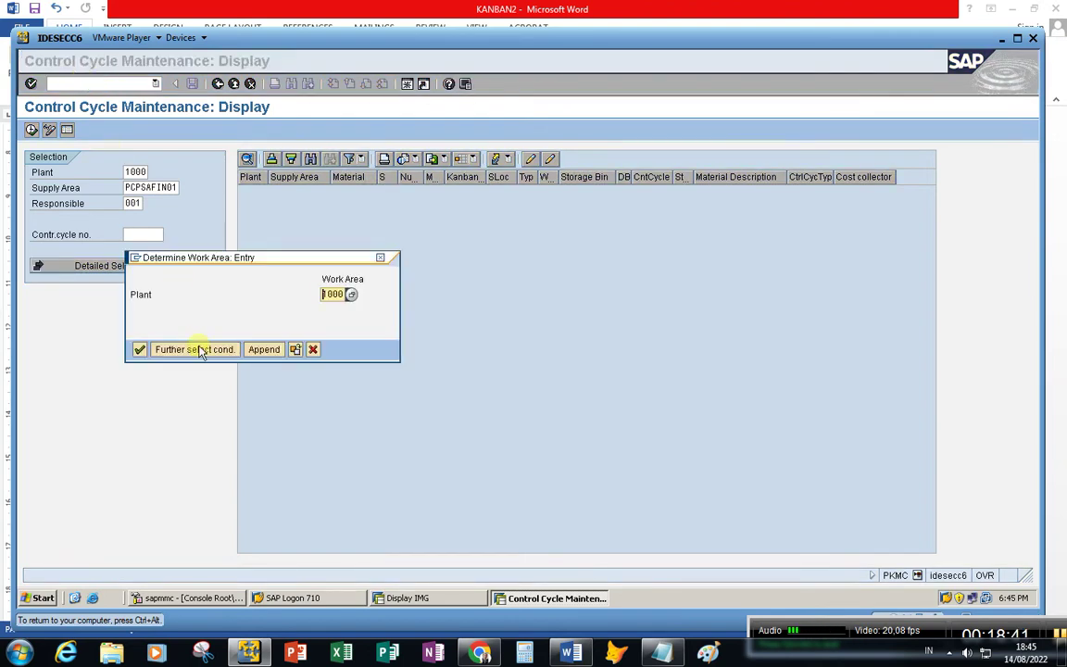
click(139, 351)
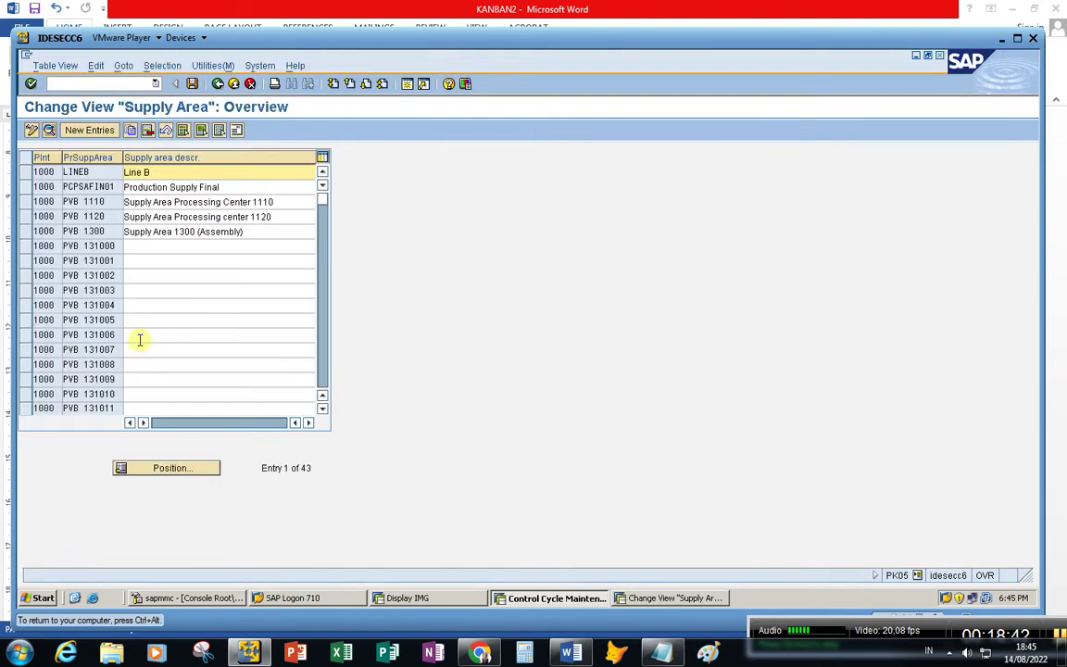
click(88, 186)
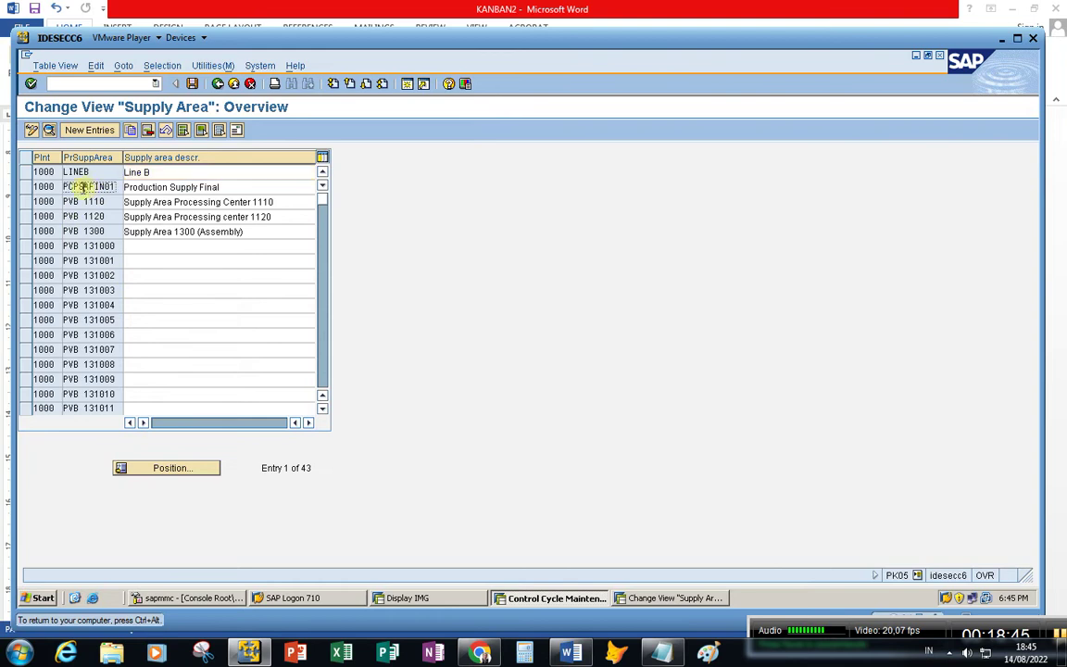
double_click(44, 183)
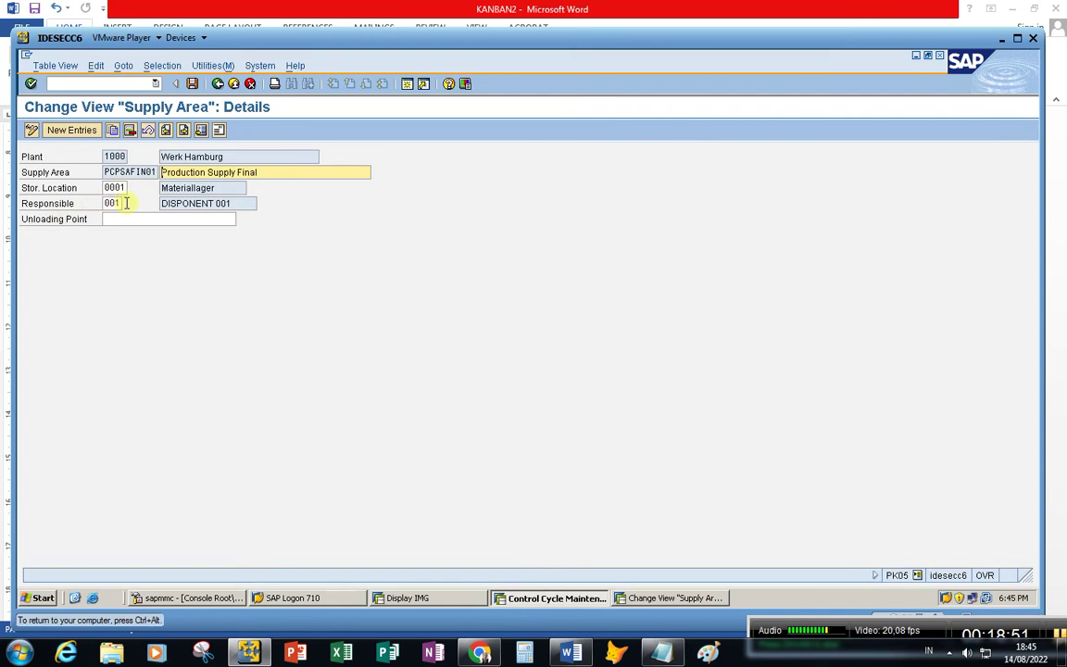
- Return to the Control Cycle Maintenance session and display the control cycles for plant 1000, supply area PCPSAFIN01 and Responsible 001
click(641, 600)
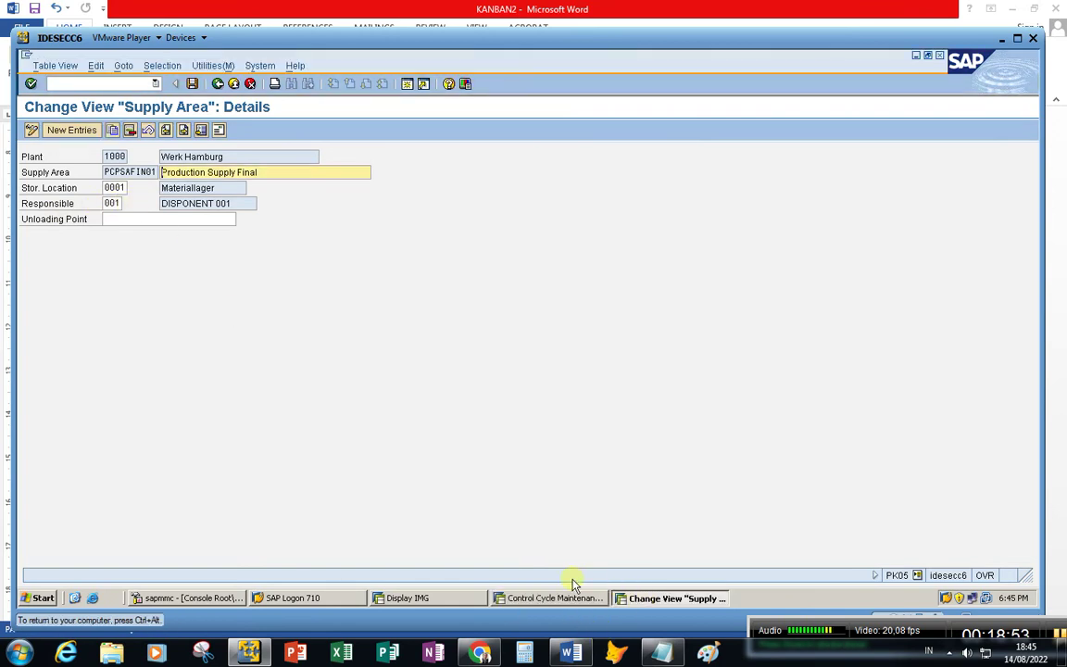
click(468, 598)
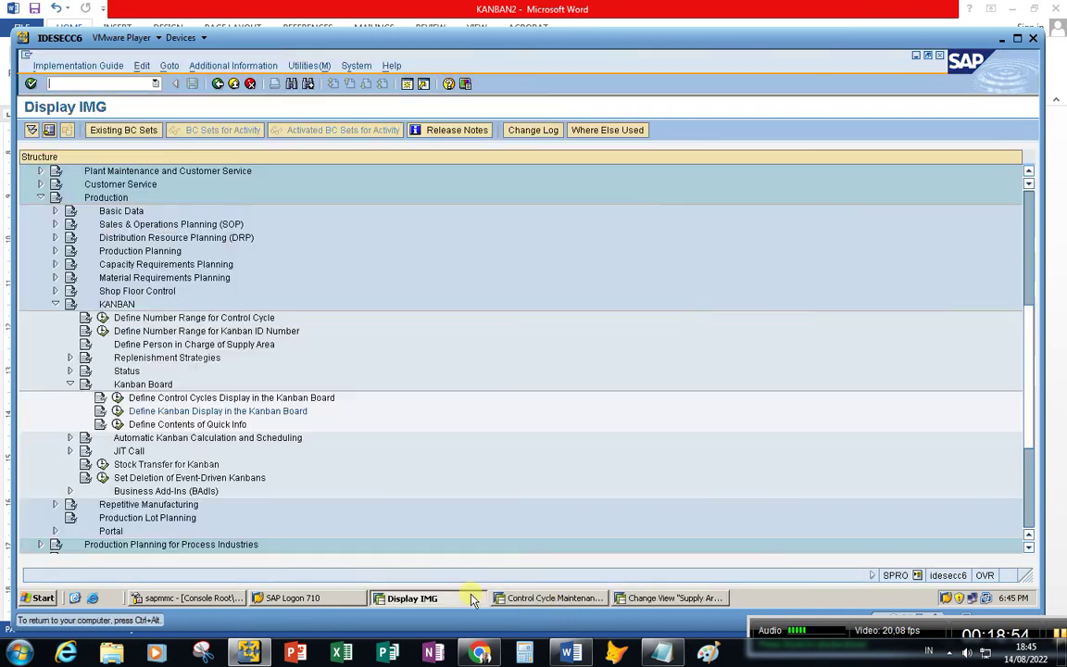
click(533, 597)
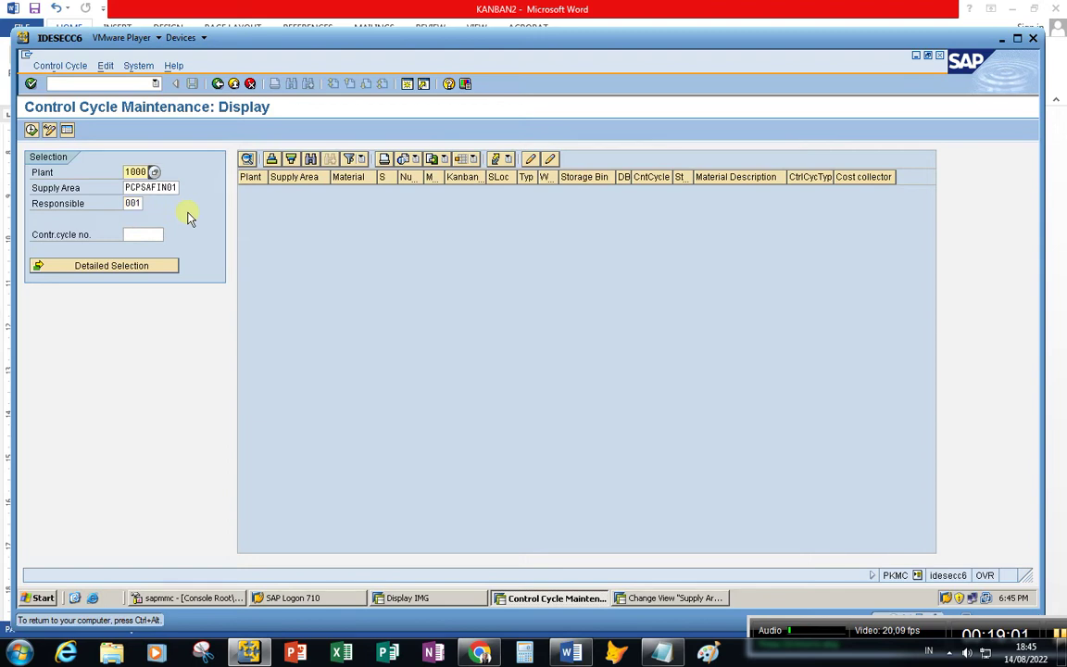
click(31, 130)
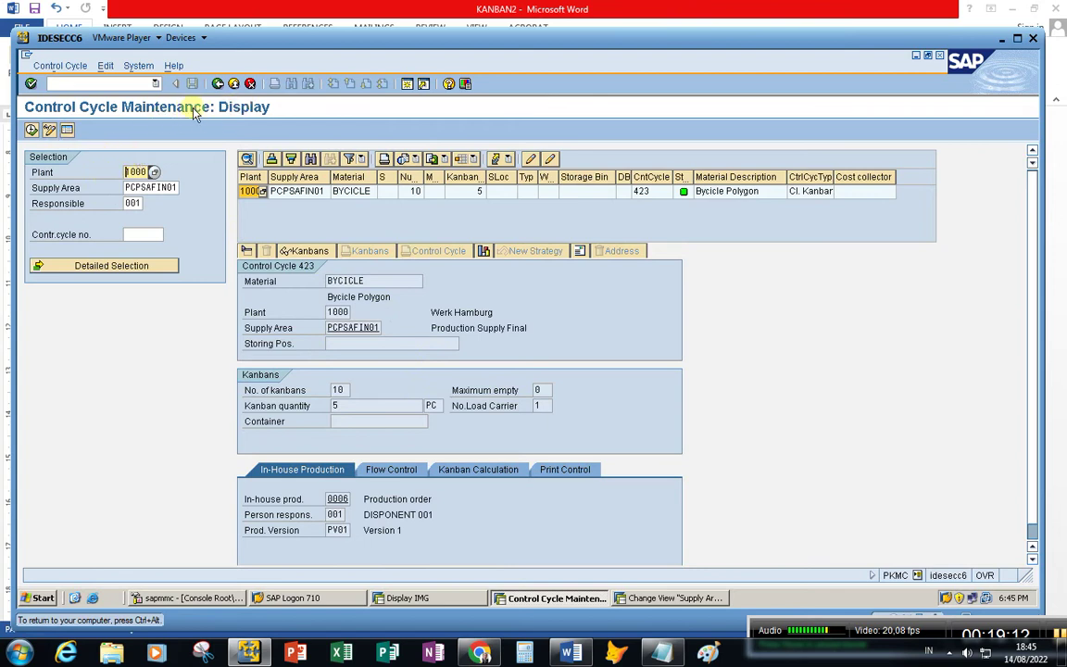
- Switch the BYCICLE control cycle to change mode and go through its No. of kanbans and Kanban quantity fields
click(49, 129)
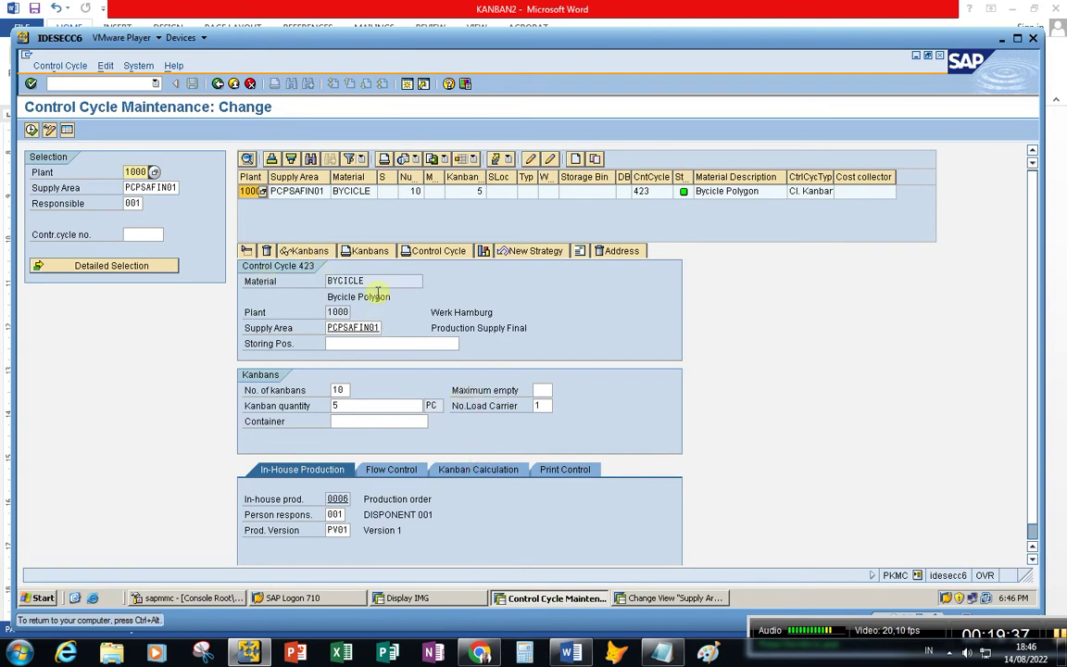
click(340, 390)
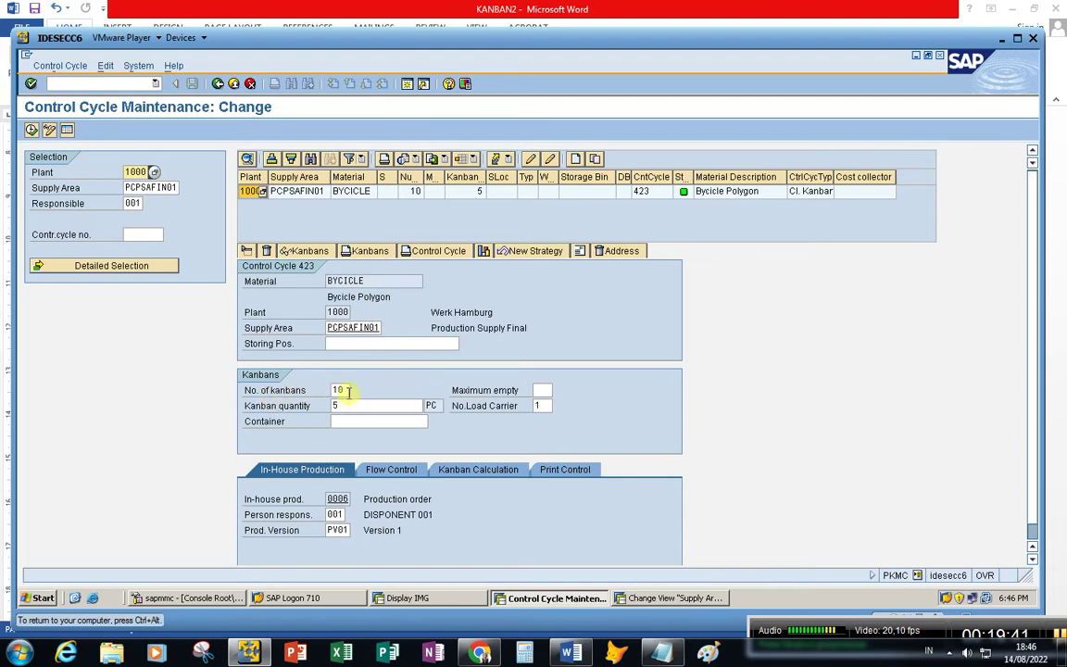
click(344, 390)
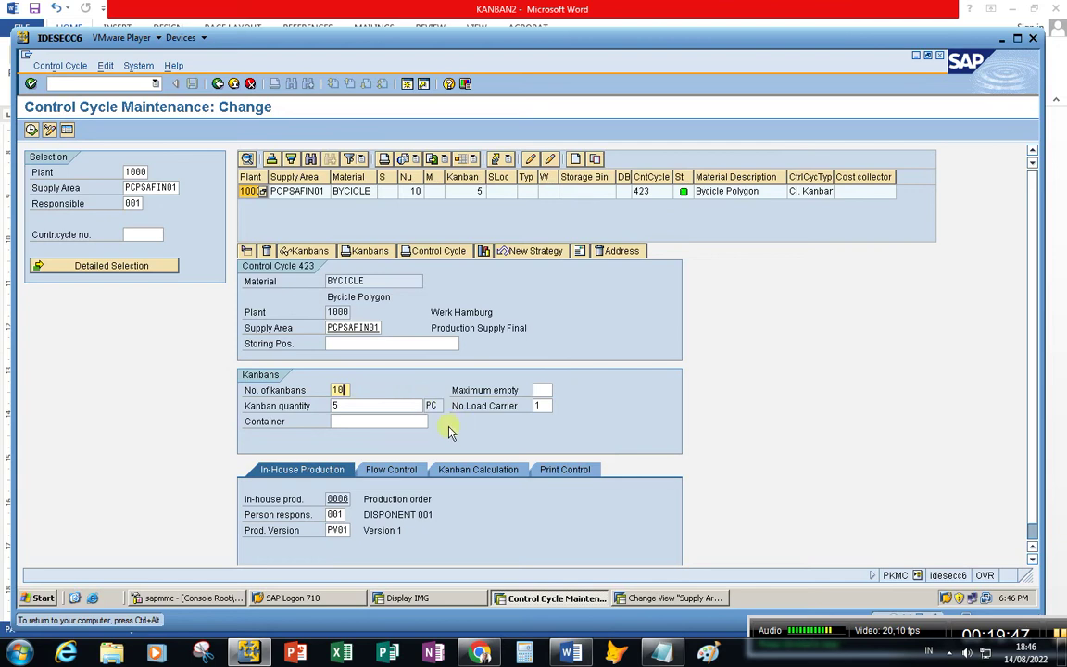
click(382, 406)
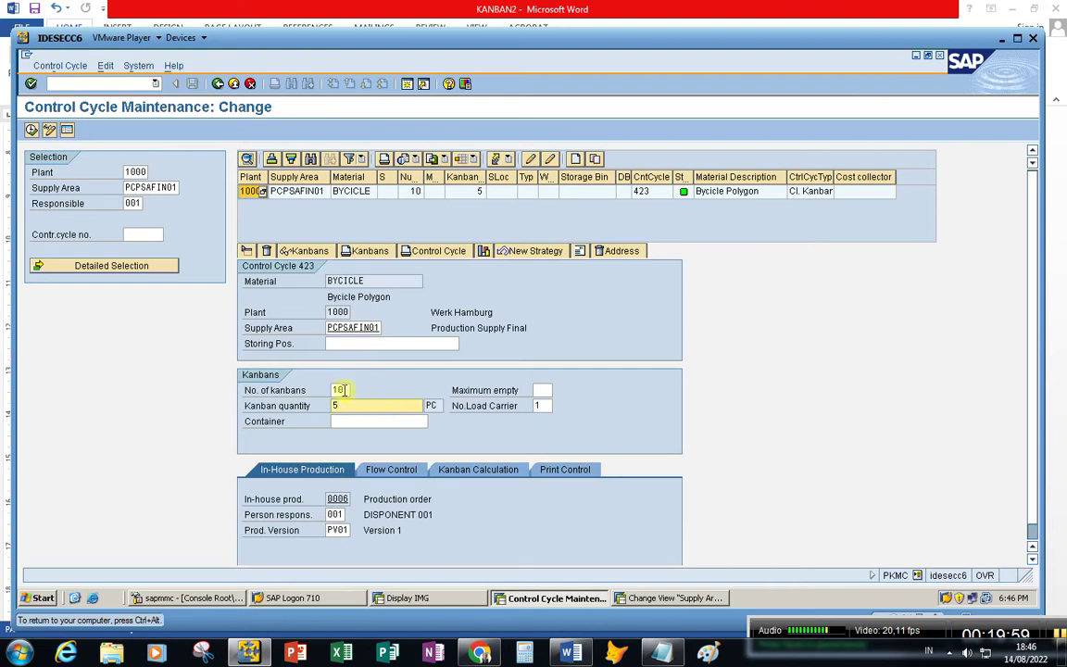
click(339, 390)
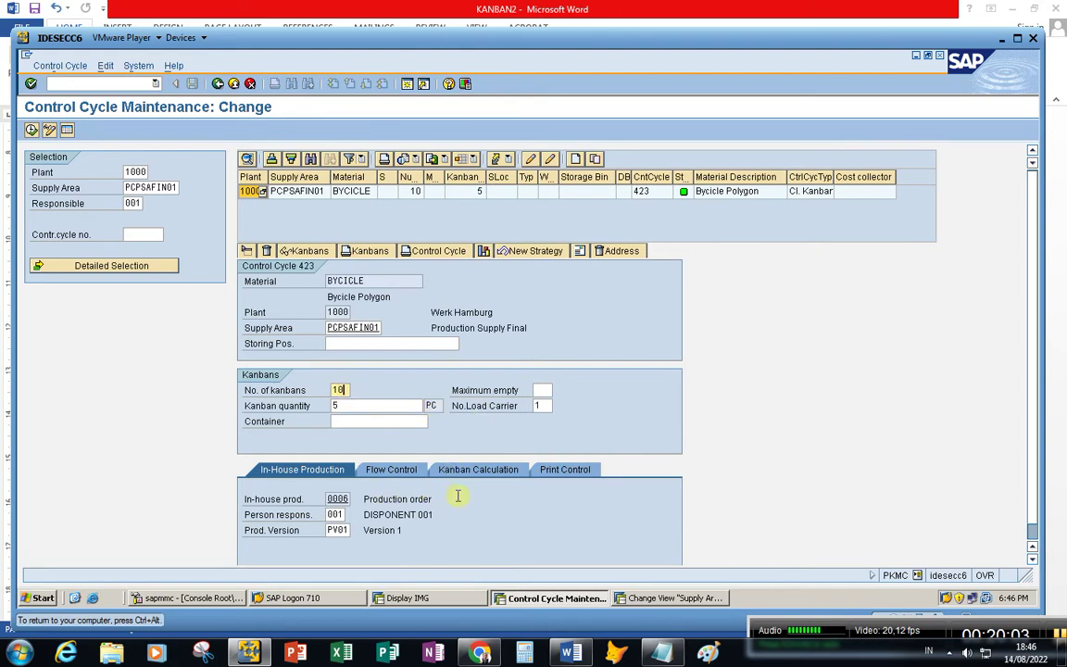
- View the possible entries for the in-house production strategy, look at entry 0006, and close the list without choosing one
scroll(1033, 447, down, 1)
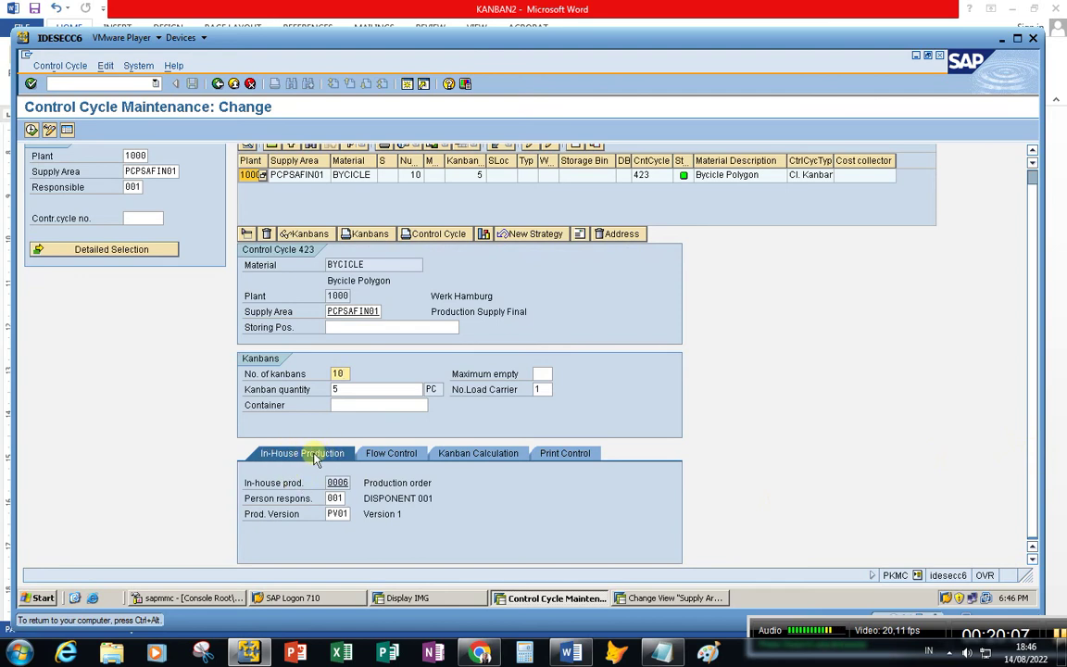
click(341, 483)
click(356, 483)
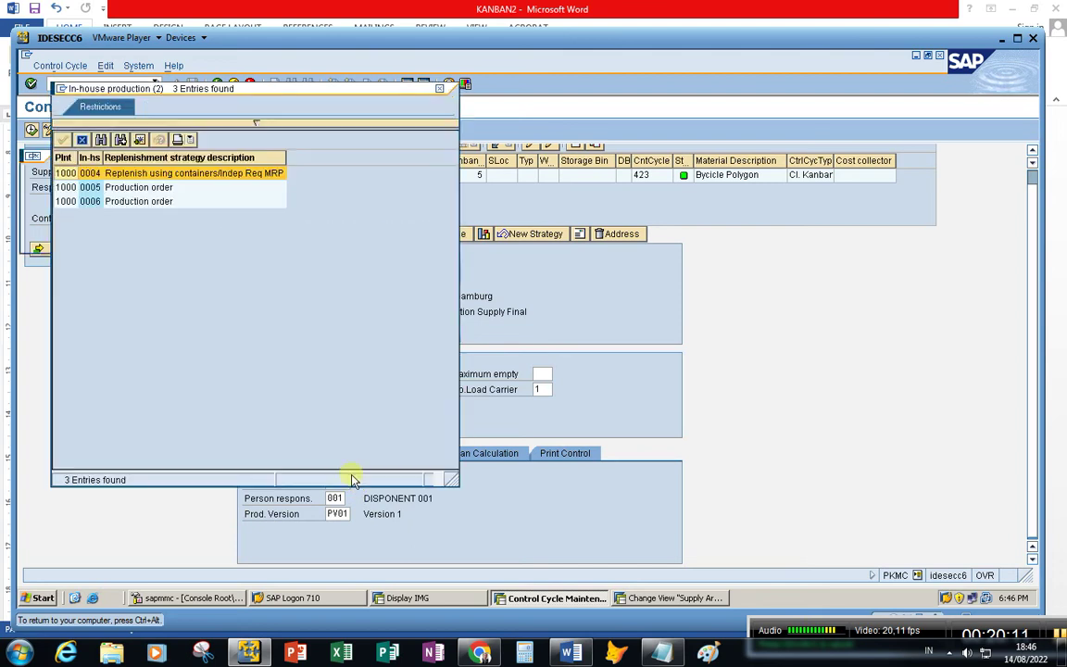
drag(207, 92, 610, 121)
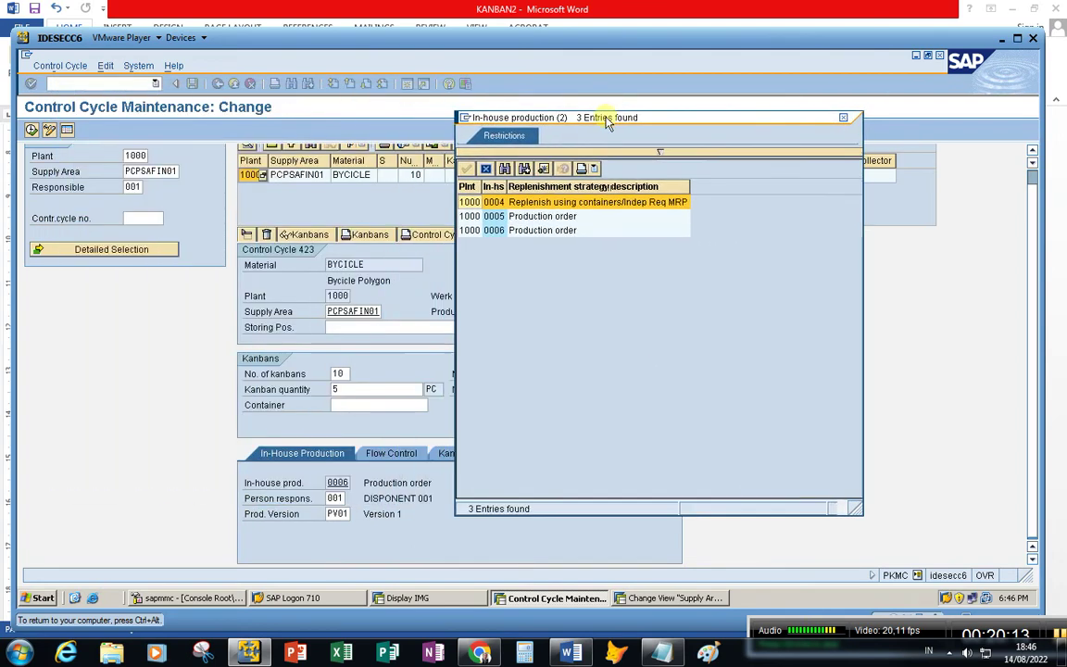
click(522, 230)
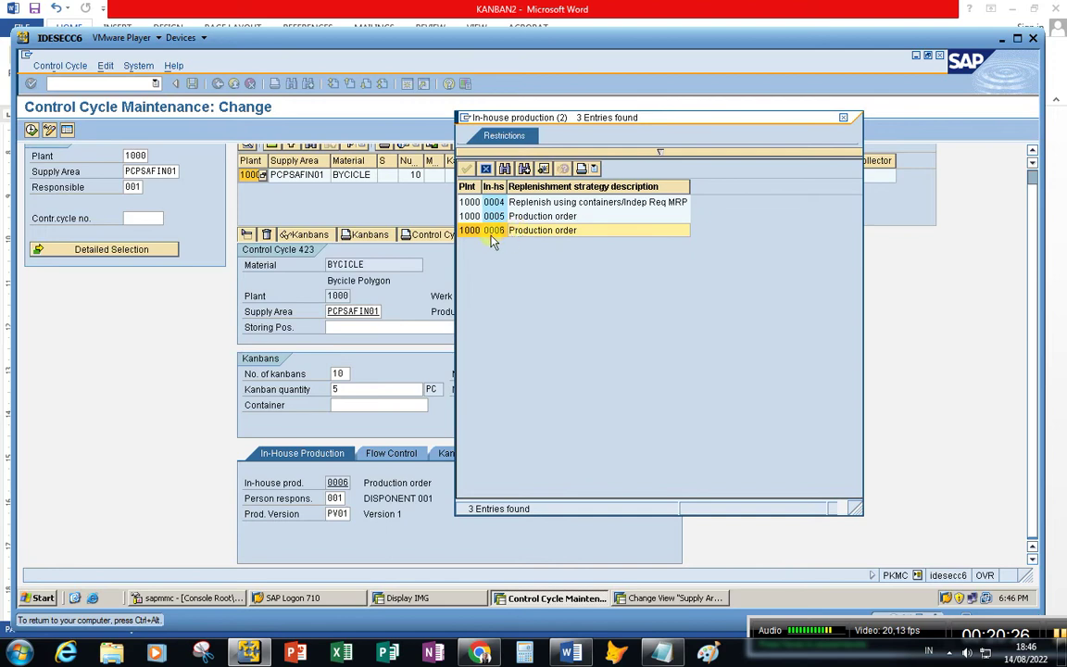
click(839, 118)
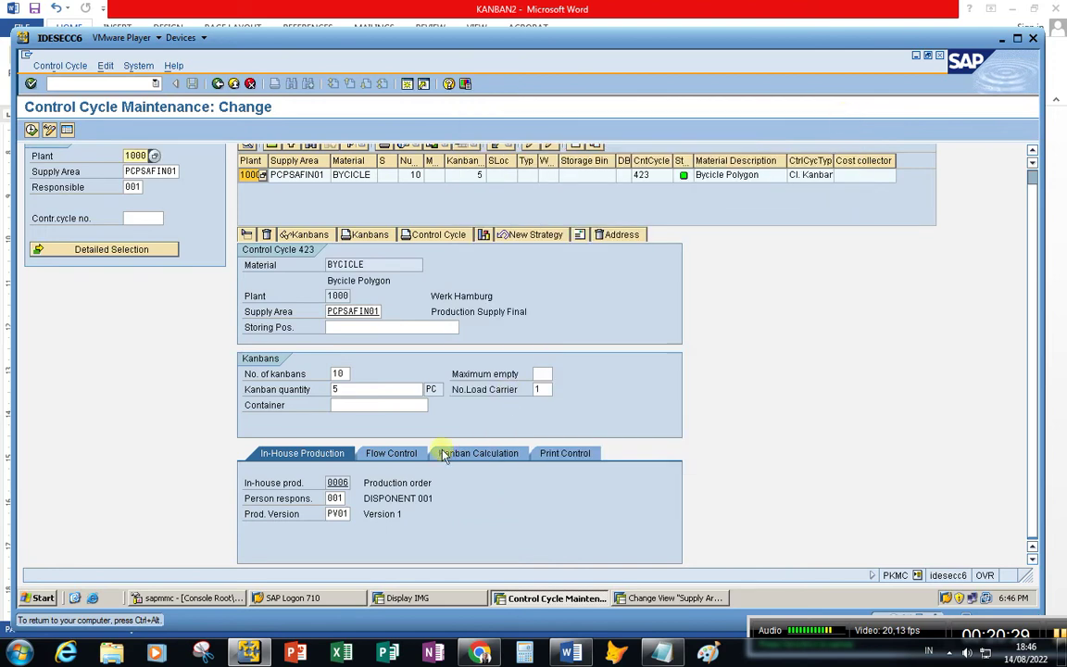
- Open the Replenishment Strategy details of in-house production key 0006, view them and close the dialog
double_click(338, 483)
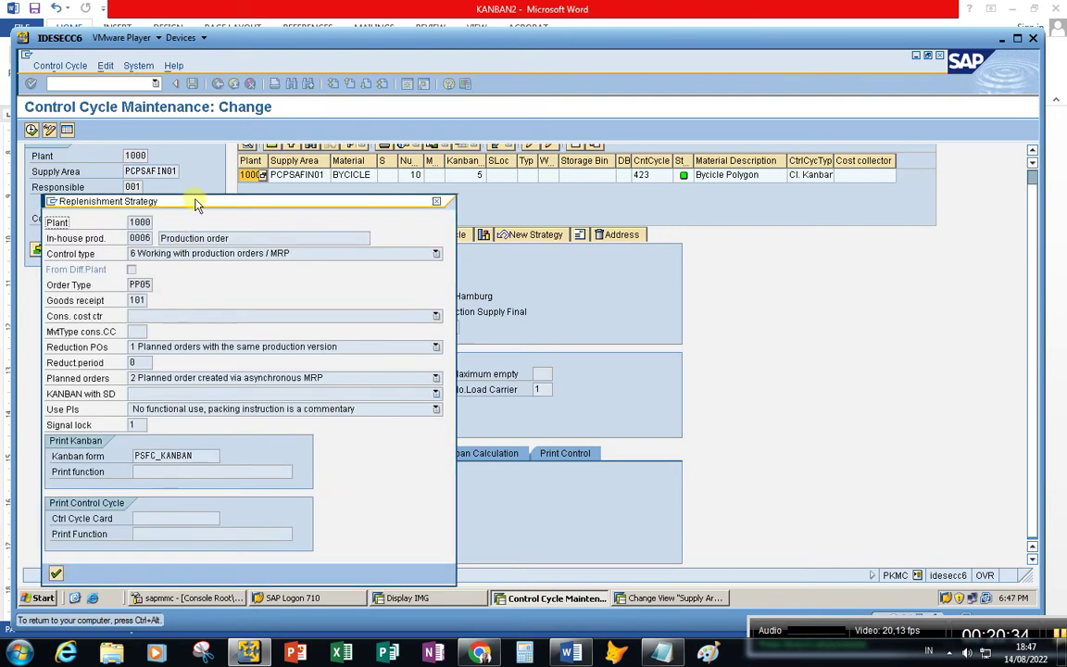
drag(194, 204, 285, 170)
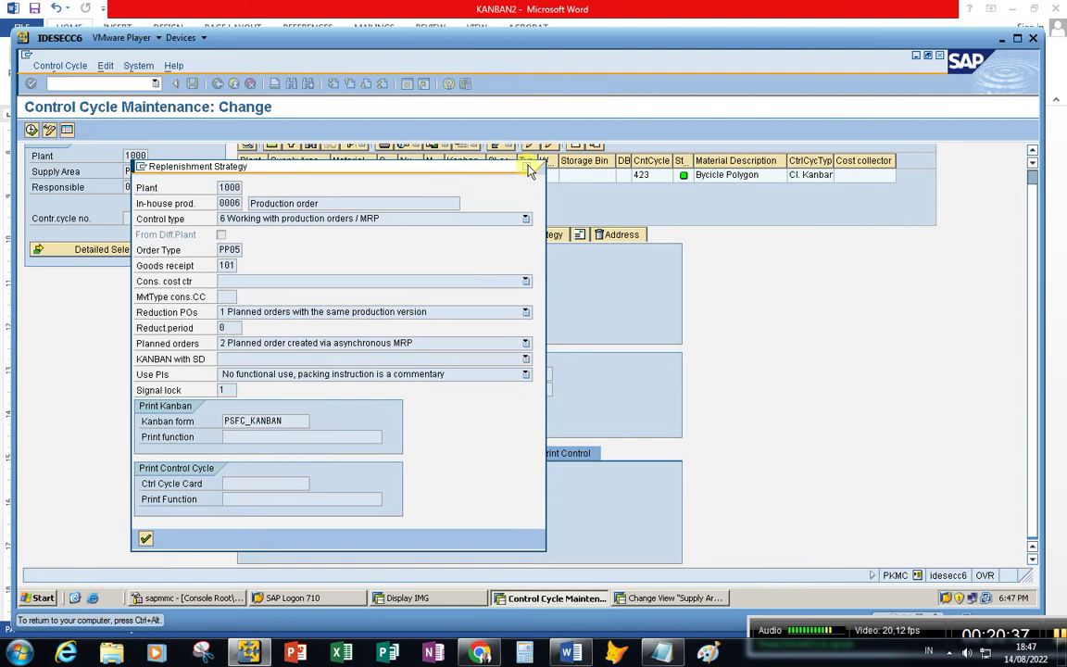
click(529, 168)
- Switch to the KANBAN2 document in Word and look up the KANBAN customizing paths listed under SPRO
click(400, 598)
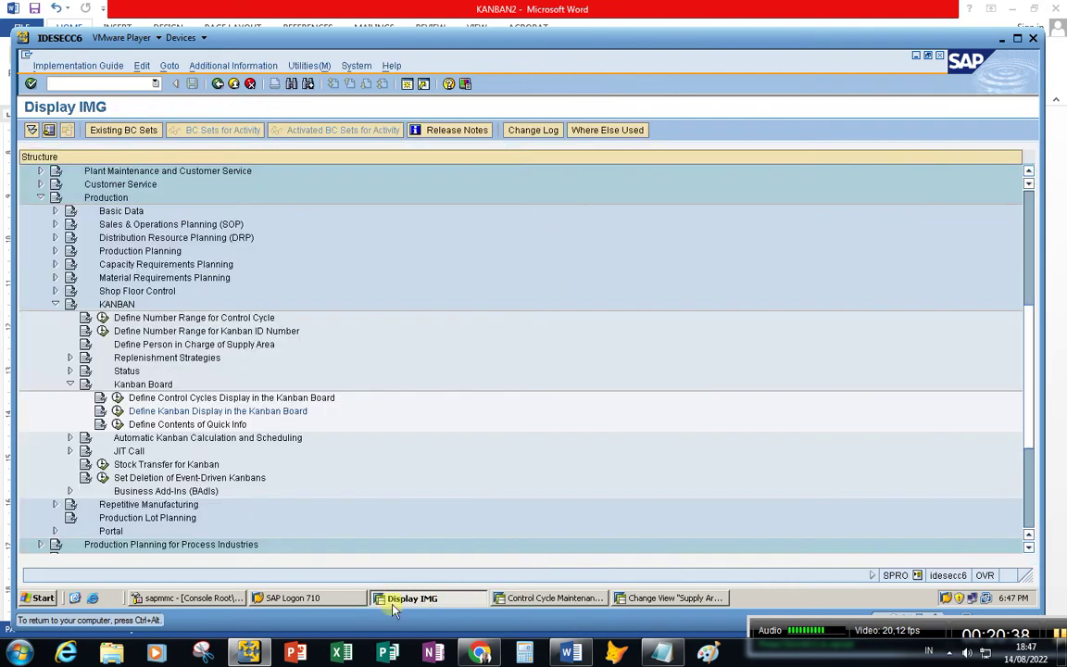
key(alt+Tab)
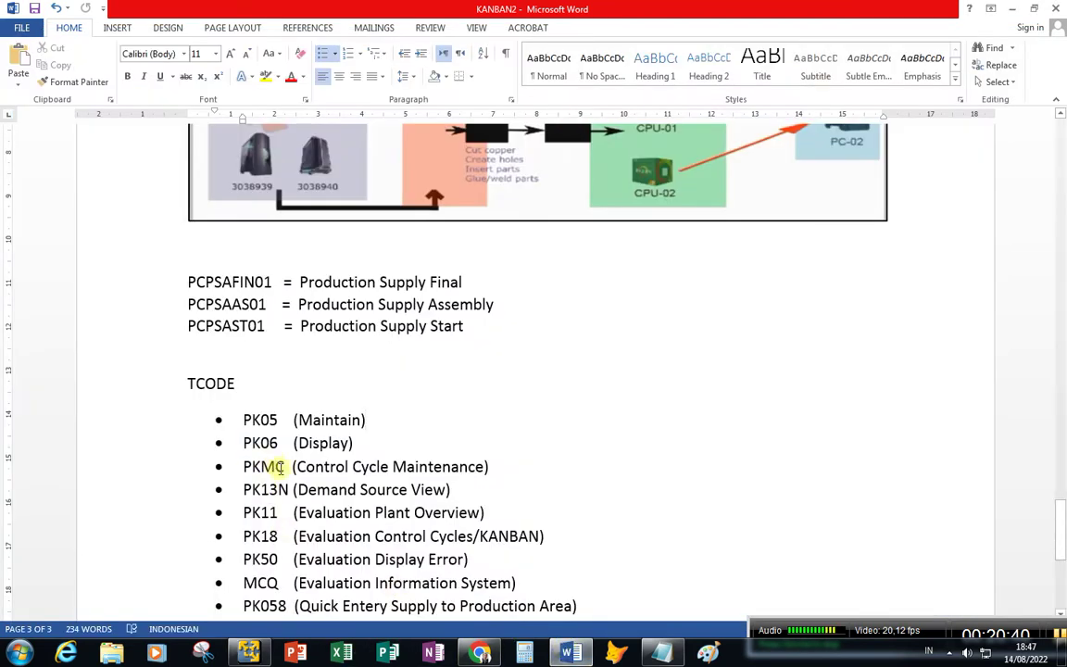
scroll(276, 466, down, 5)
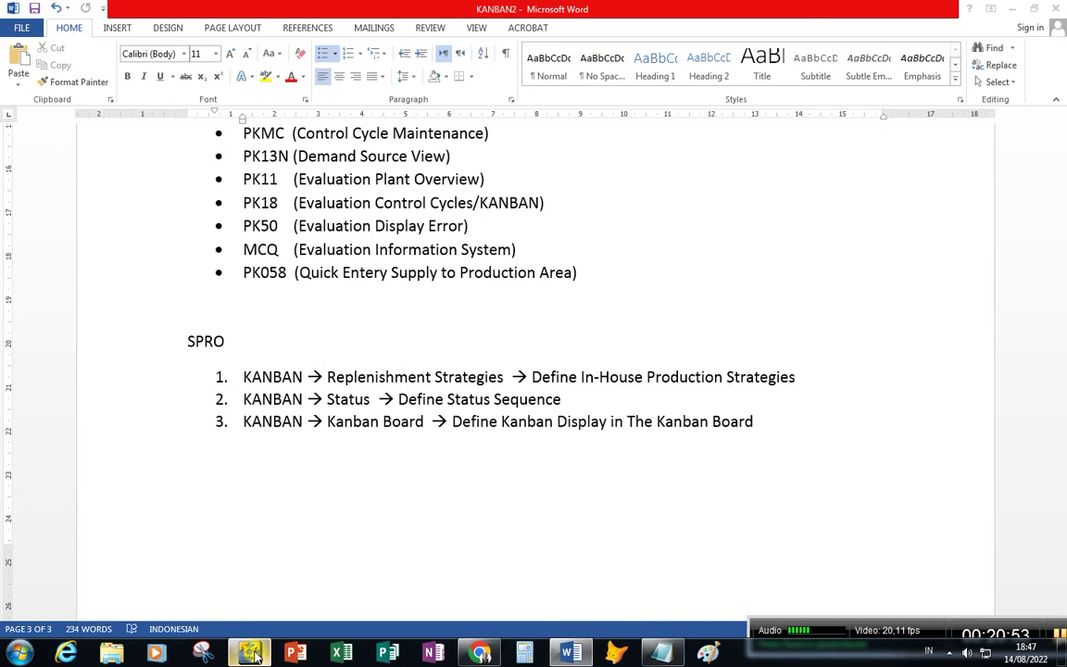
- Switch back to the Display IMG session in SAP and open Define In-House Production Strategies under KANBAN, Replenishment Strategies
click(604, 655)
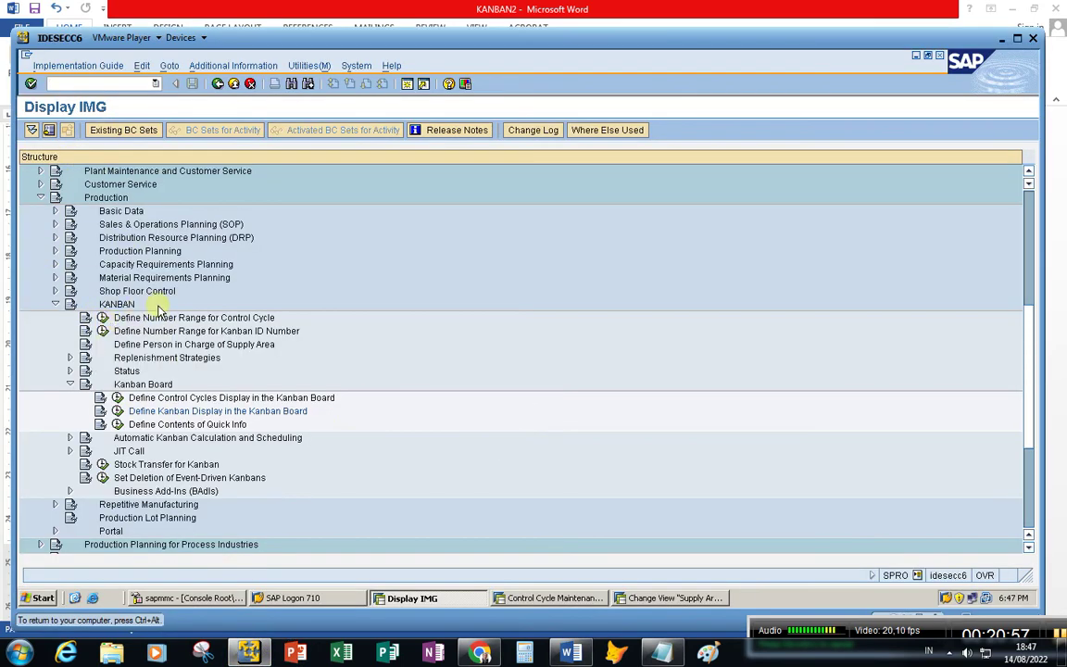
click(131, 358)
click(70, 357)
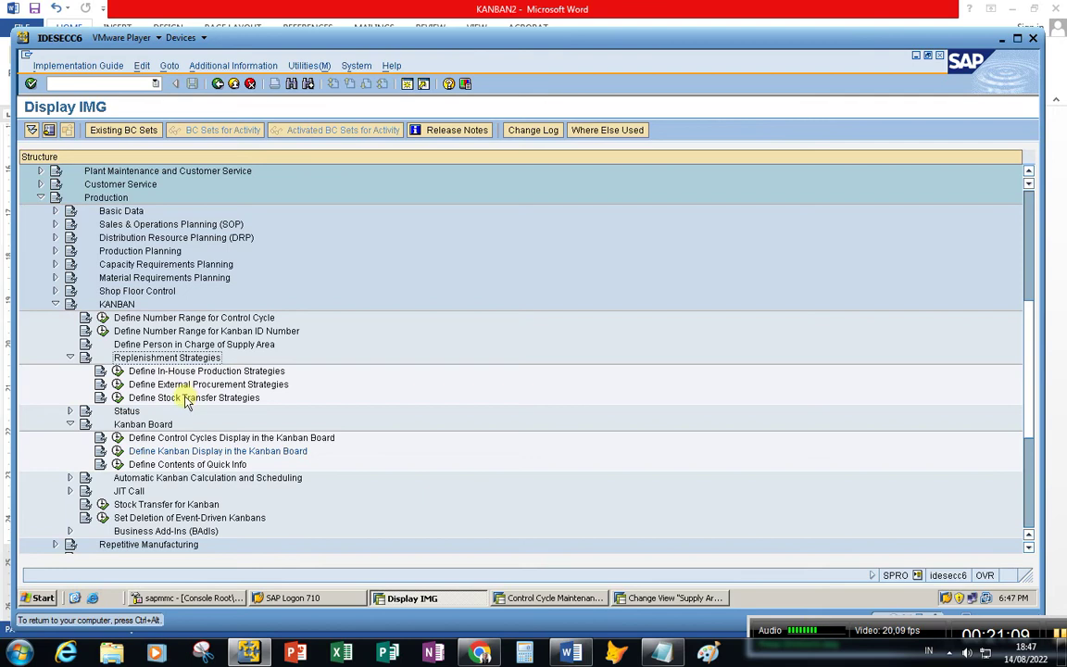
click(167, 372)
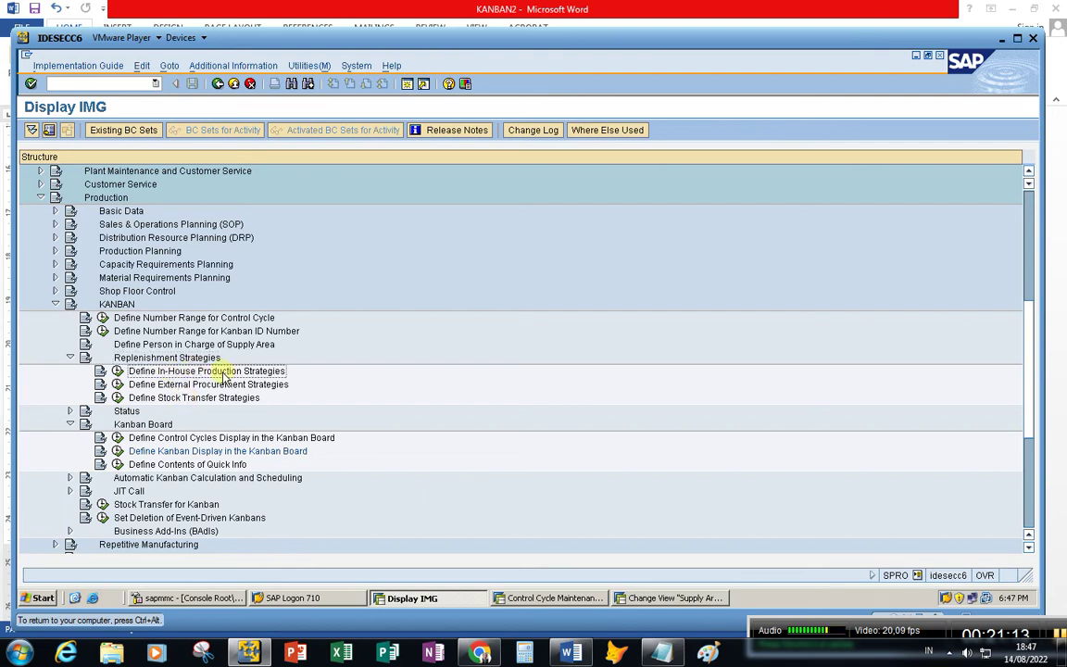
click(118, 372)
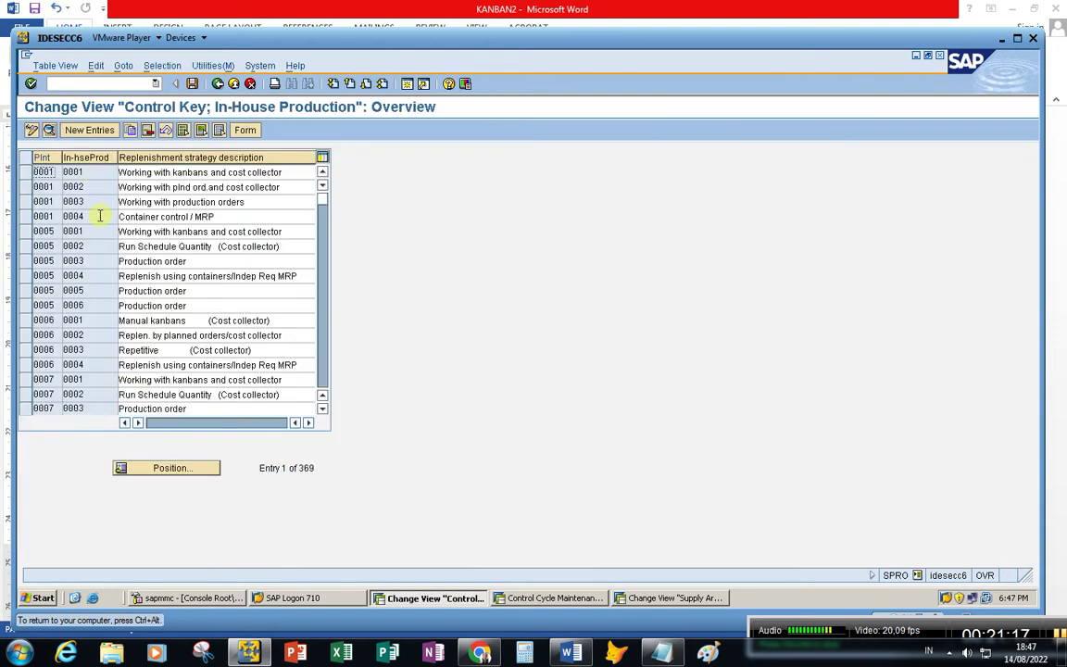
click(99, 324)
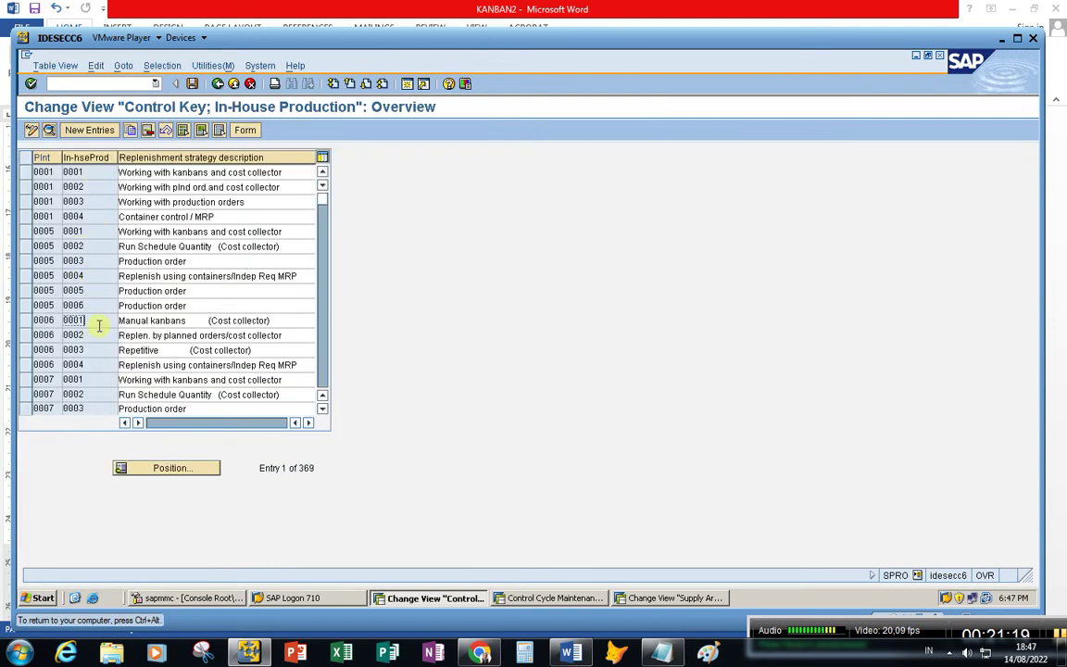
- Find plant 1000 in the in-house production overview, highlight entries 0001 to 0006, and open the details of entry 0006
scroll(93, 324, down, 4)
scroll(93, 324, up, 4)
scroll(93, 325, down, 6)
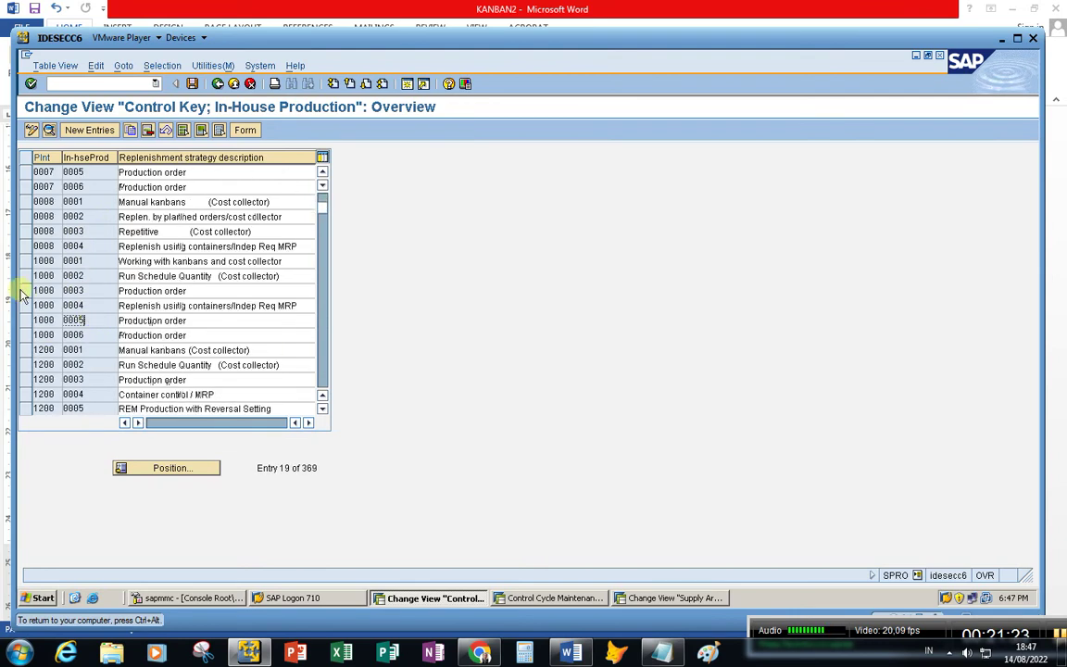
click(27, 261)
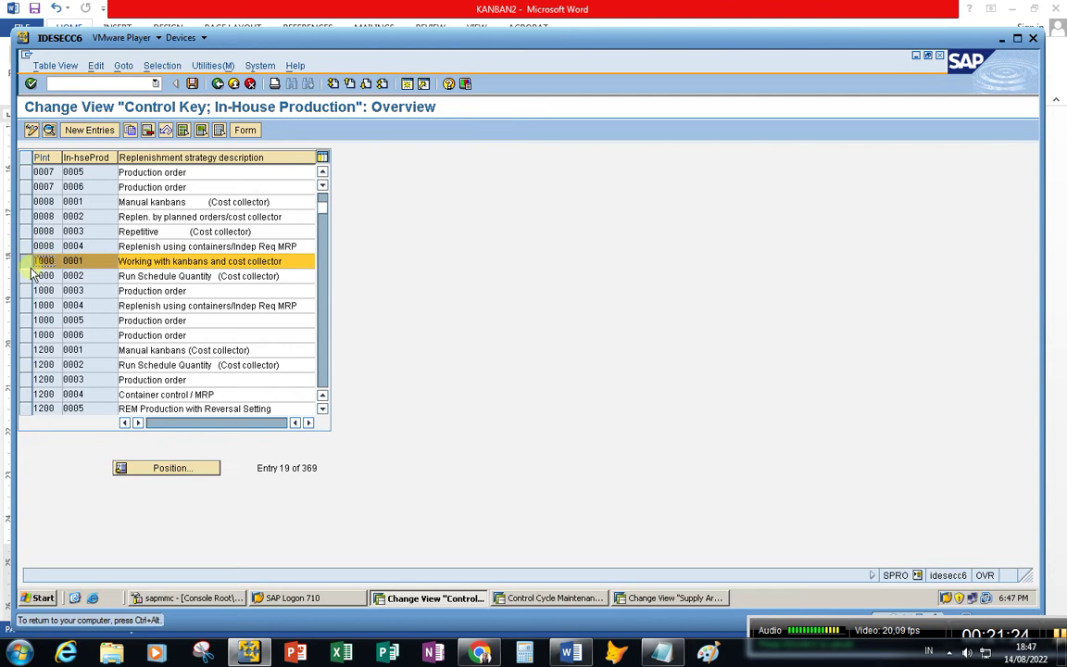
drag(26, 264, 29, 322)
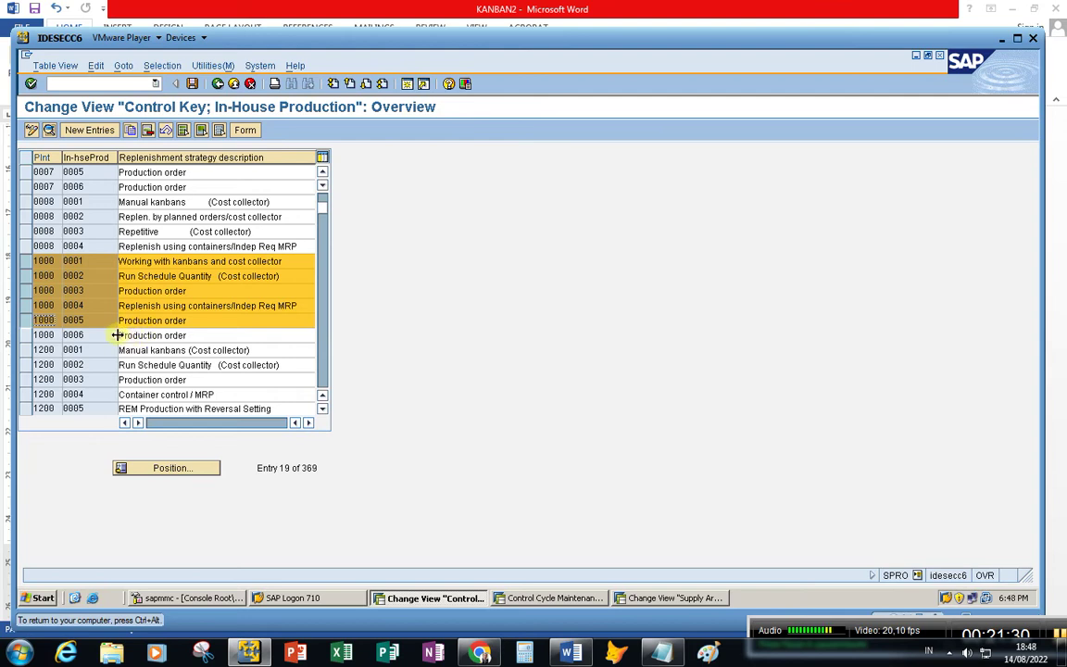
click(29, 335)
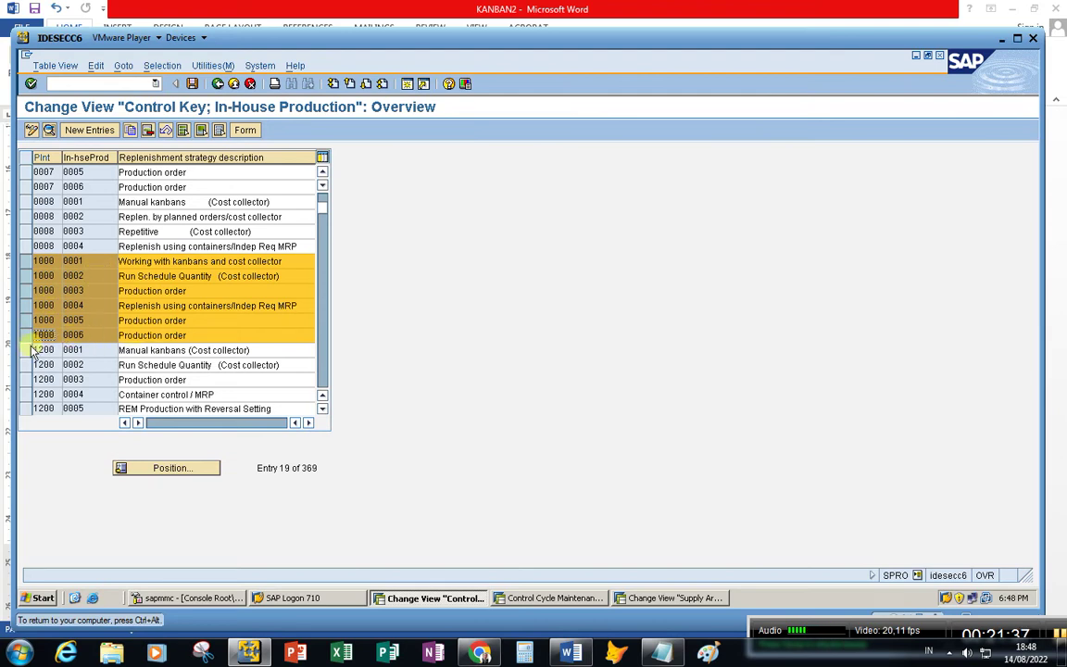
click(158, 335)
drag(42, 336, 24, 309)
double_click(29, 335)
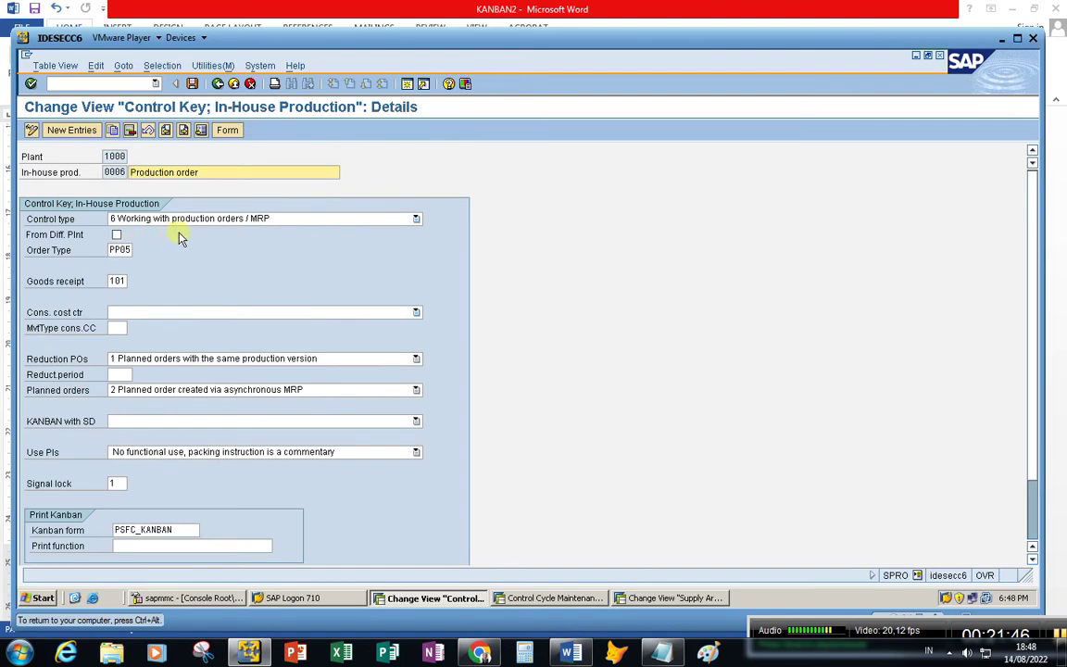
- View the available control types for in-house production key 0006 and keep 6 Working with production orders / MRP
click(301, 223)
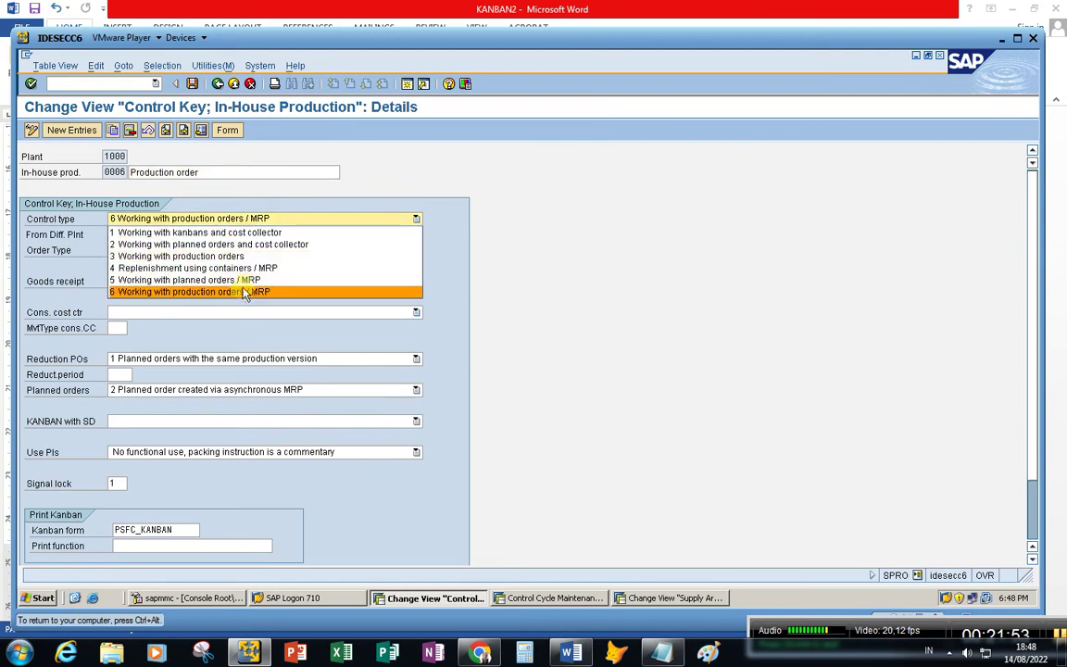
click(250, 292)
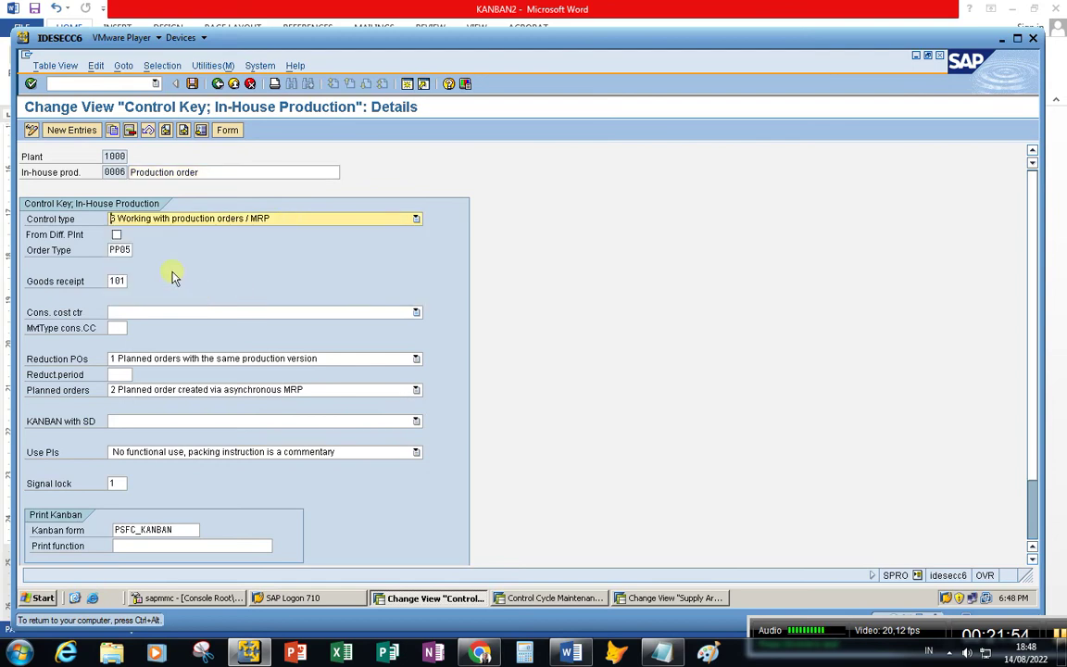
click(415, 220)
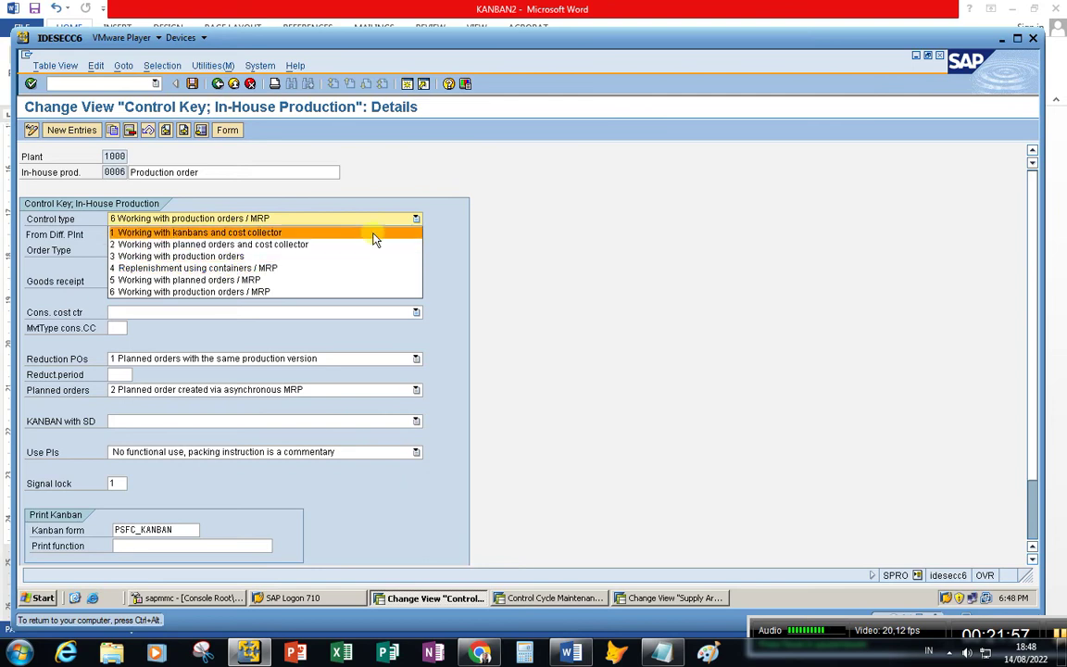
click(446, 208)
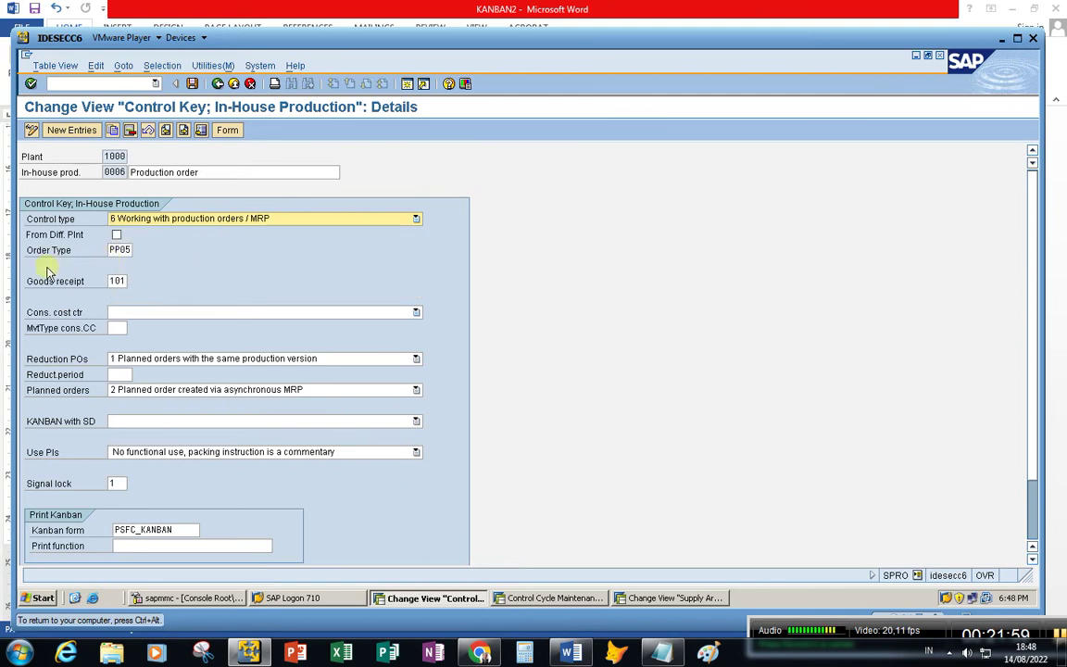
- Examine the Order Type field and the Print Kanban and Print Control Cycle settings of in-house production key 0006
click(128, 251)
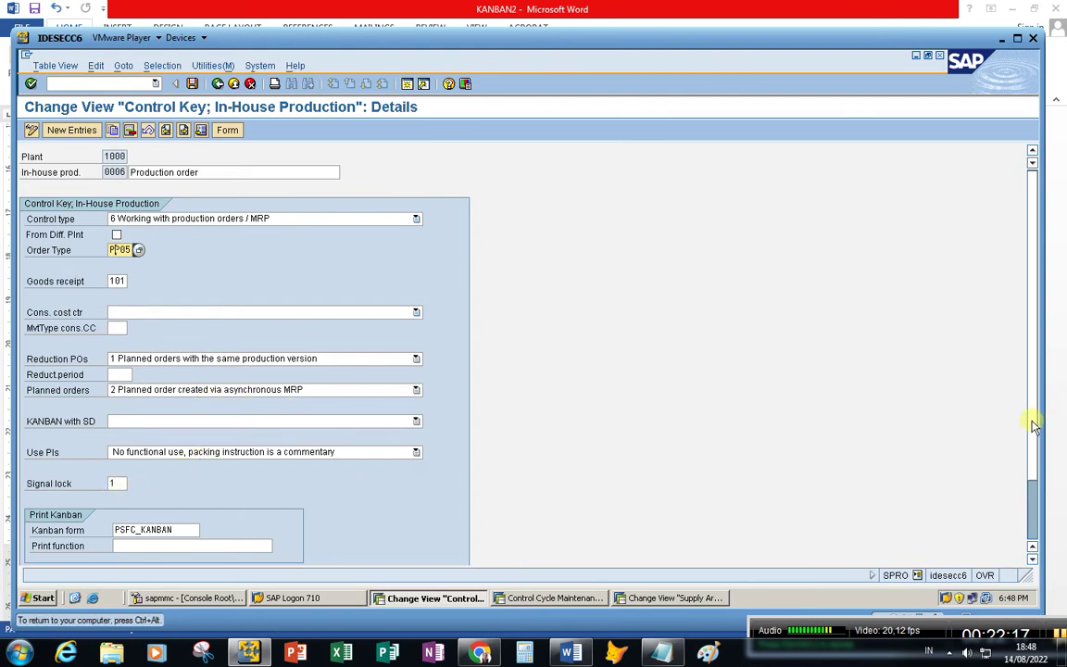
scroll(1026, 435, down, 2)
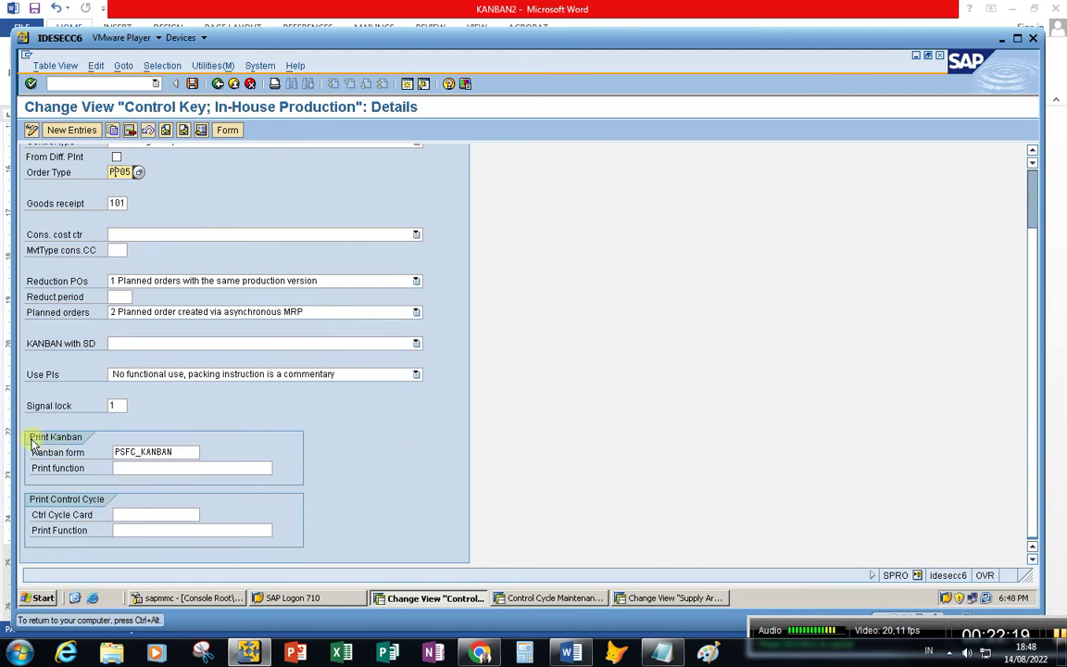
click(164, 467)
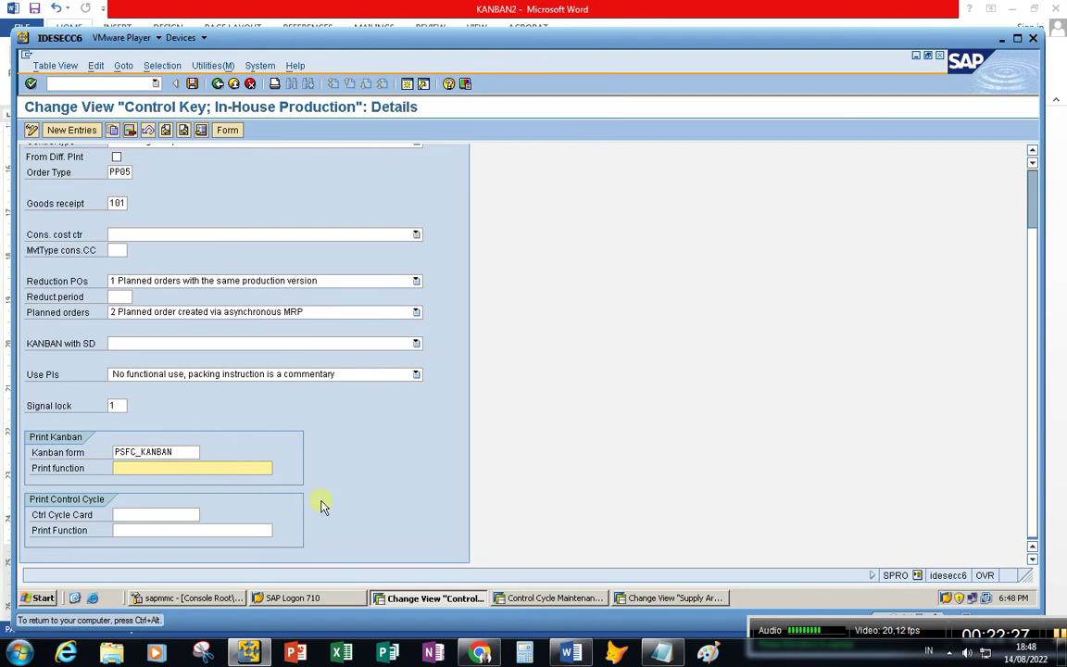
scroll(346, 491, up, 3)
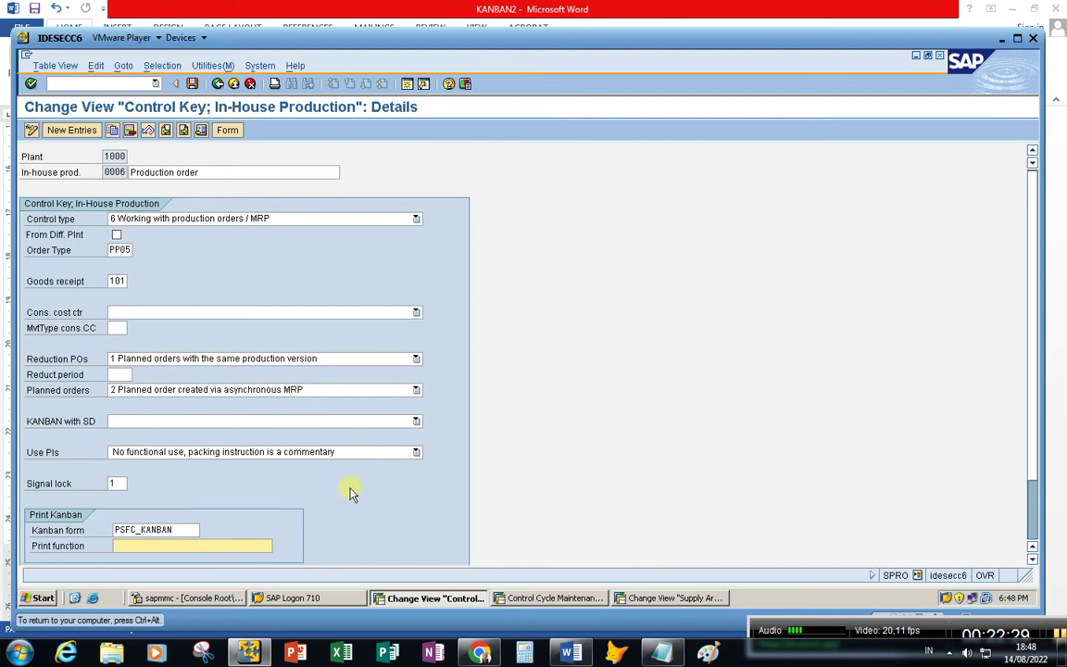
- Close the Supply Area session and switch to the Control Cycle Maintenance session
click(648, 597)
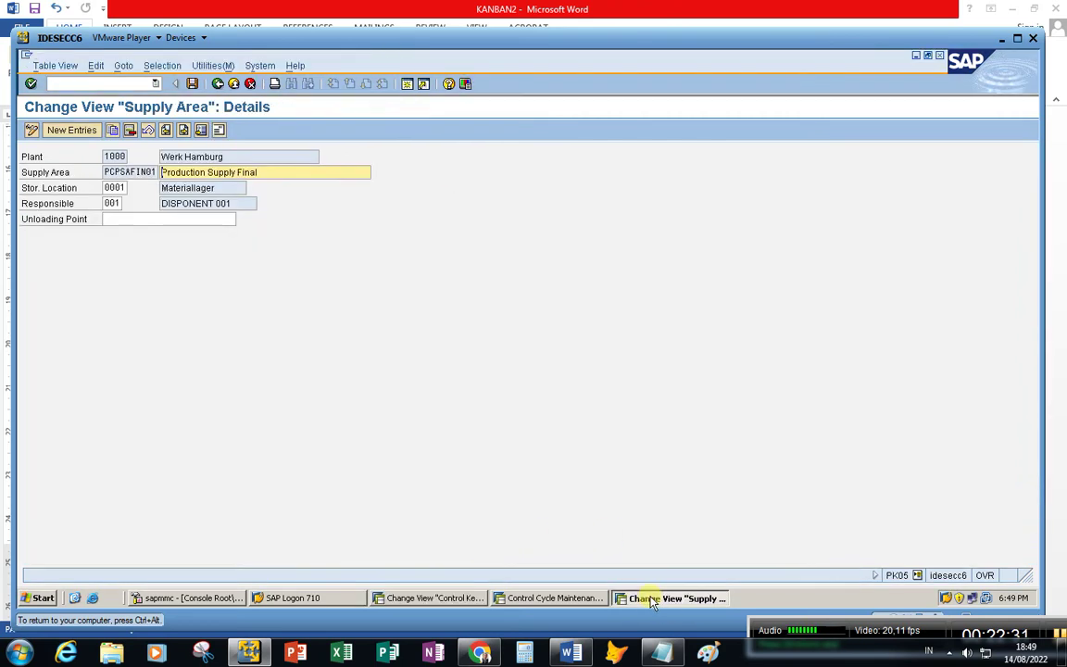
click(940, 55)
click(543, 597)
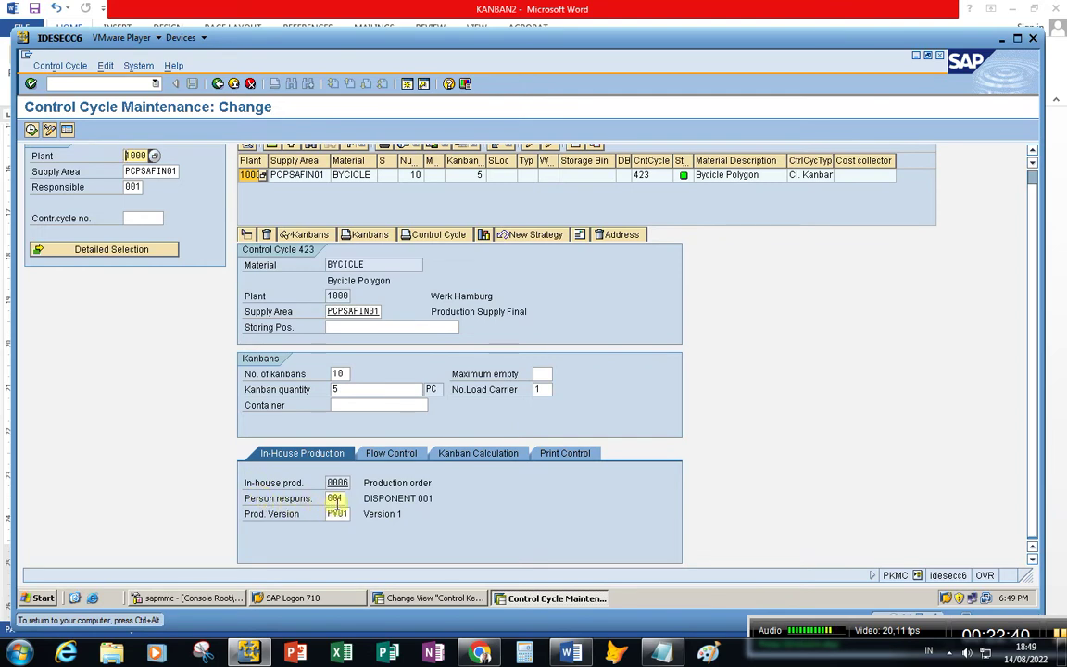
- Look at the Responsible field, view the possible production versions for material BYCICLE, and close the list without choosing one
click(133, 187)
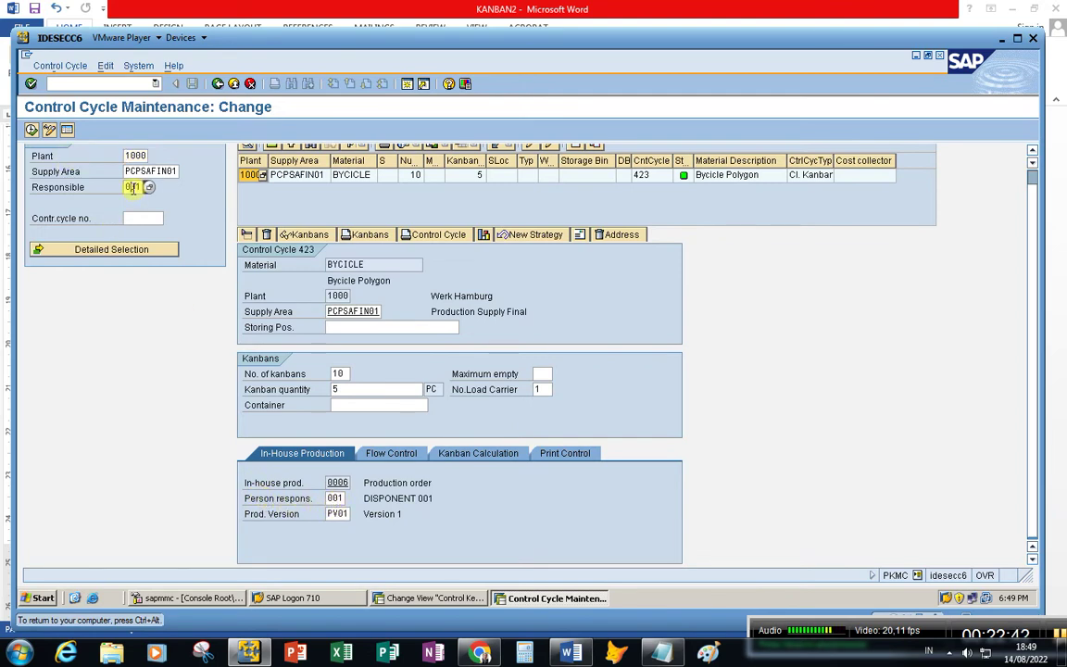
click(343, 517)
click(357, 515)
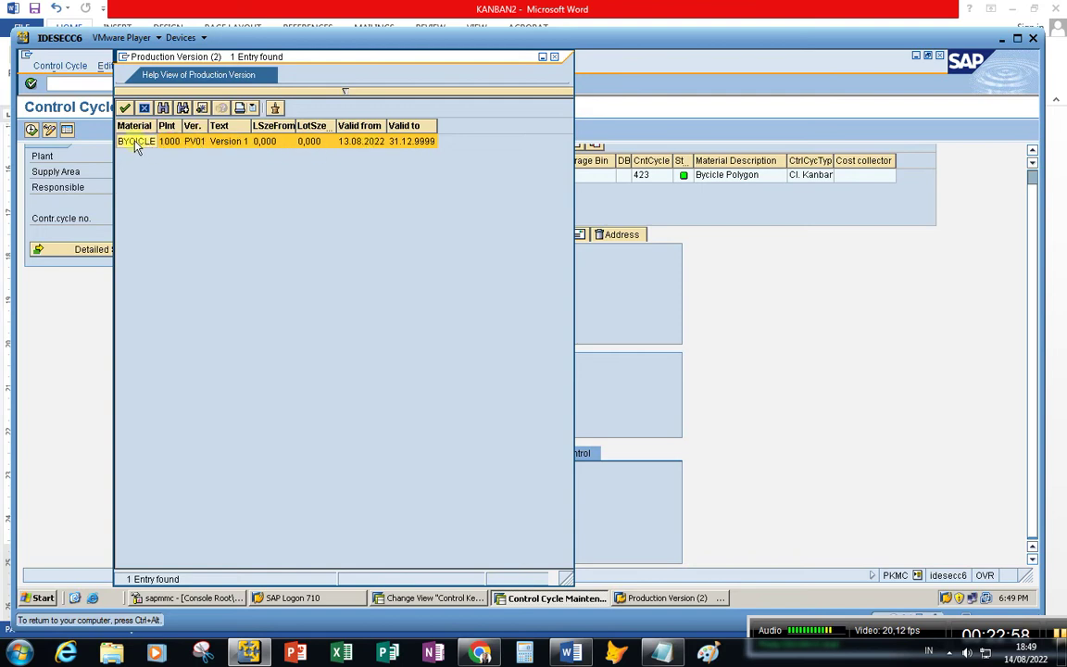
click(554, 57)
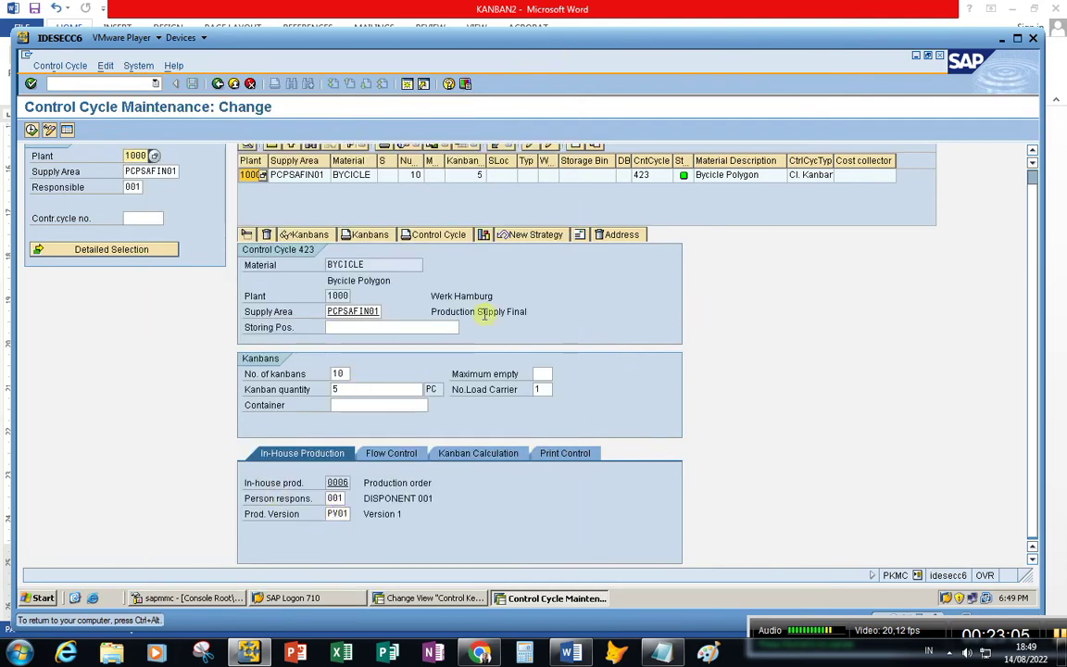
- Start MM03 in a new session and display the MRP 4 view of material BYCICLE for plant 1000
click(76, 83)
text(/o)
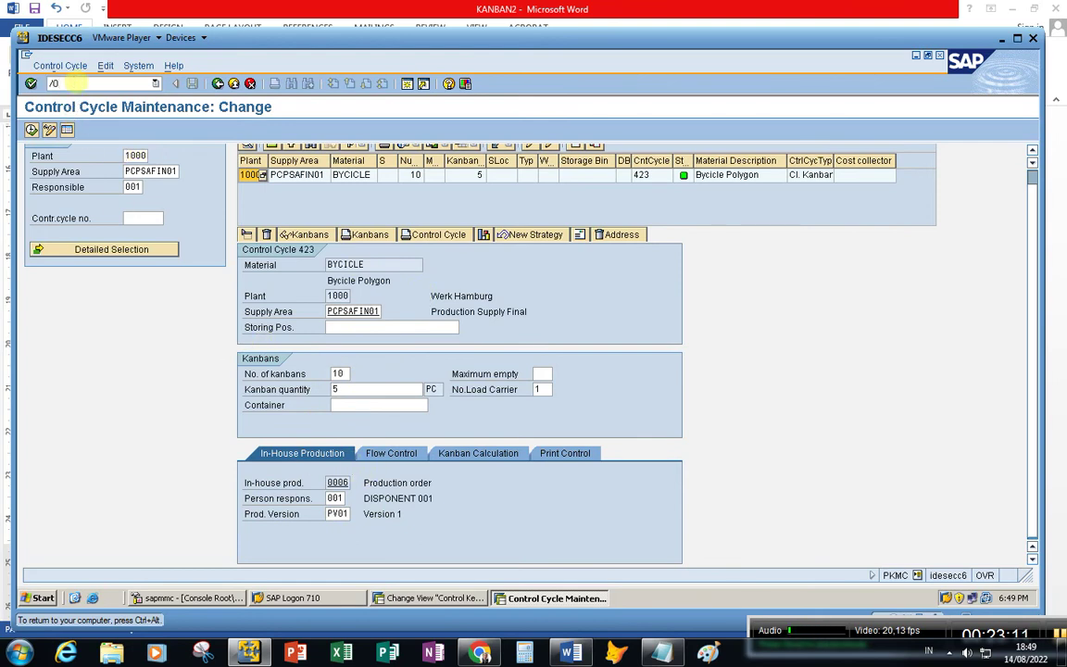
text(MM0)
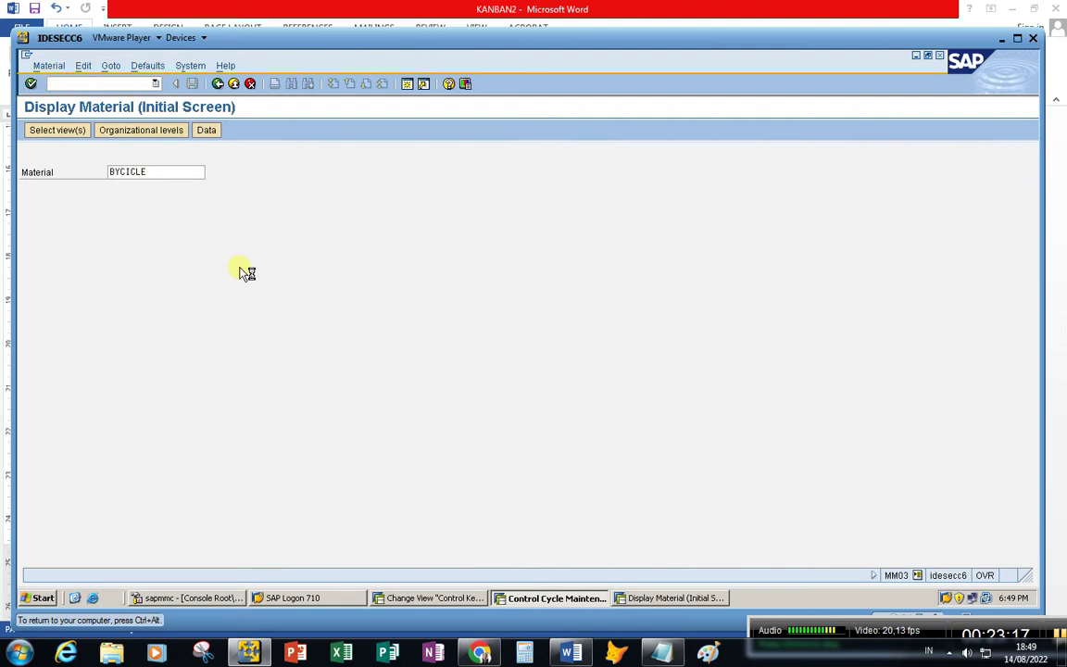
key(Return)
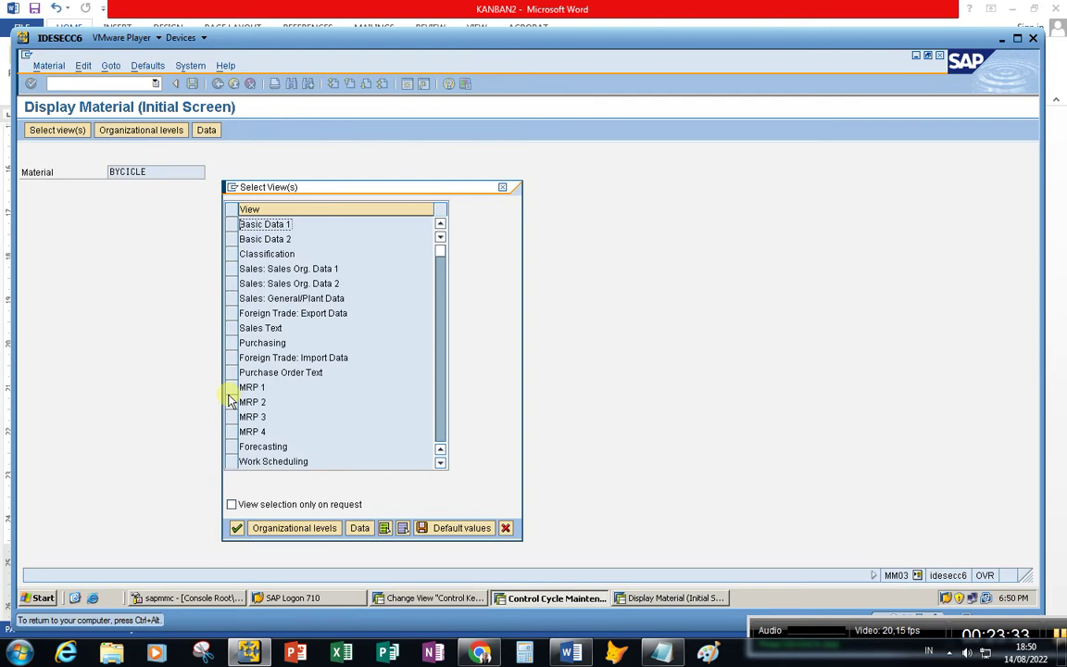
click(231, 431)
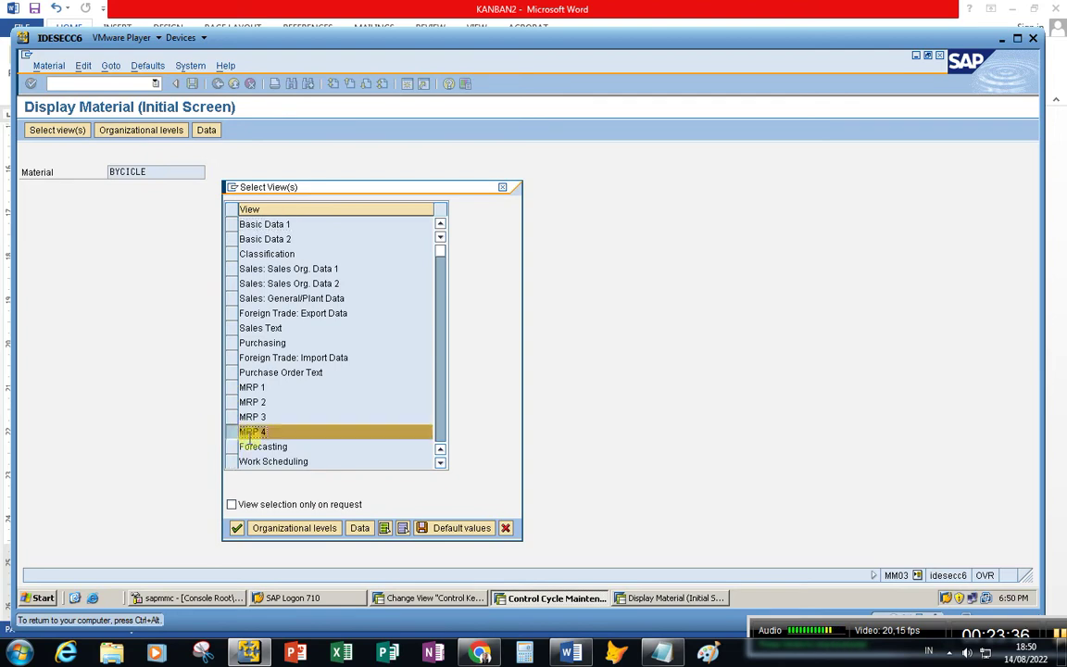
click(236, 528)
text(1000)
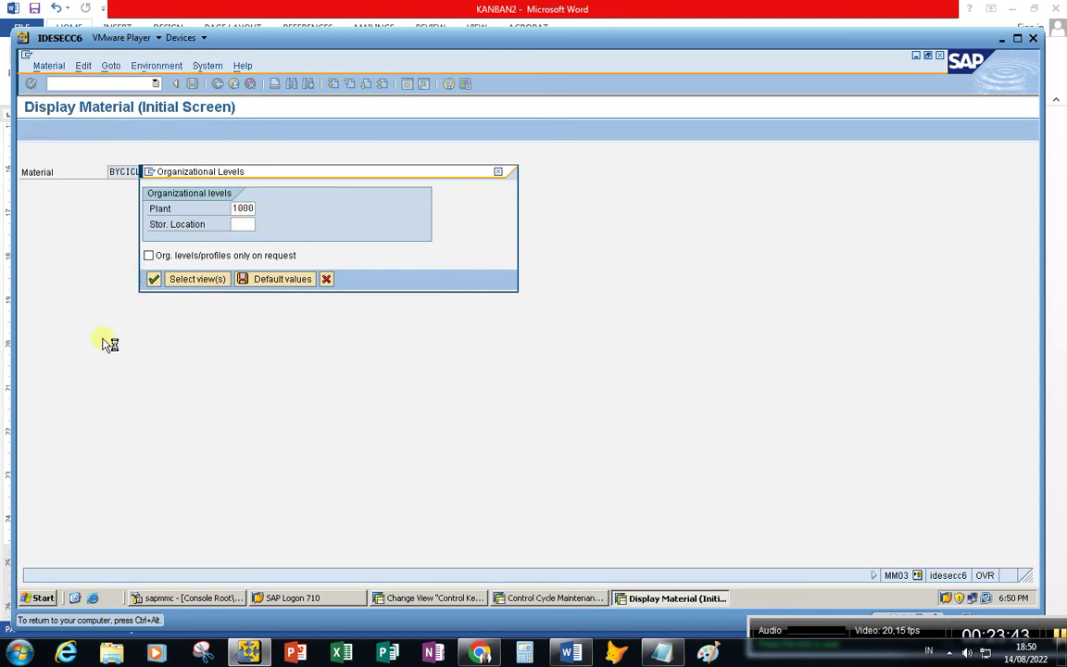
- View the details of production version PV01 in the material master, close them and return to the Display Material initial screen
click(191, 299)
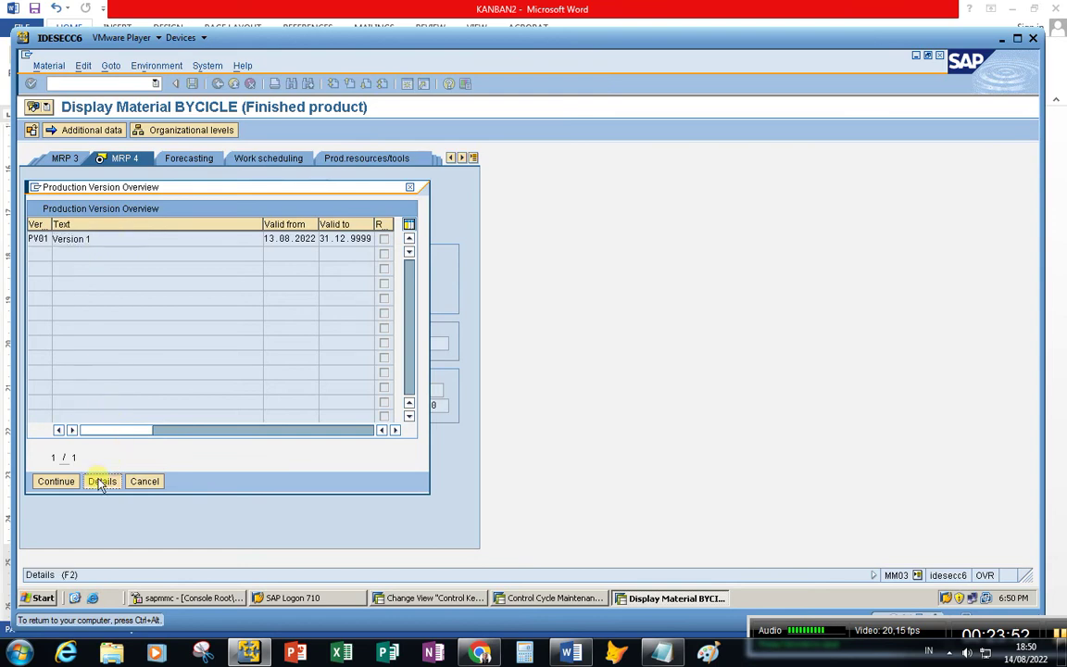
double_click(93, 239)
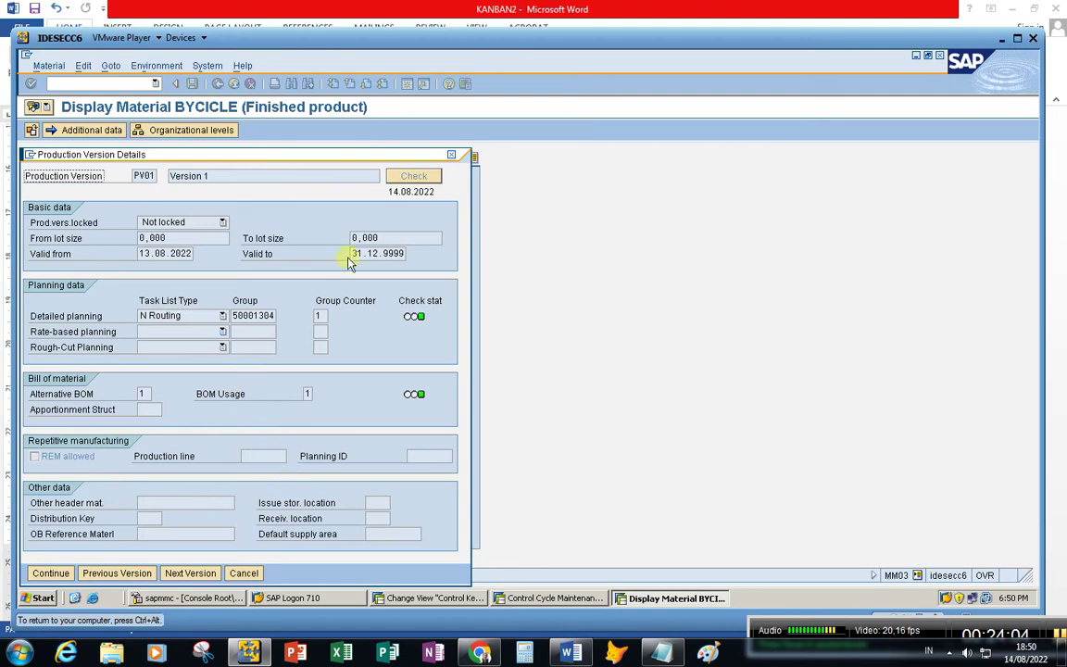
click(243, 573)
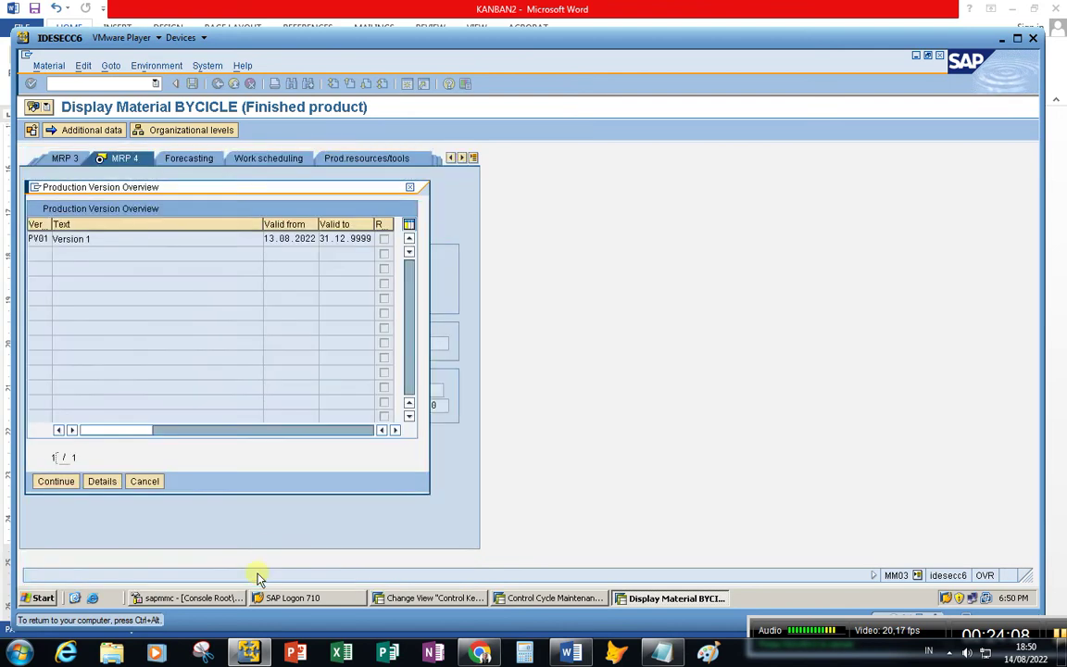
click(144, 480)
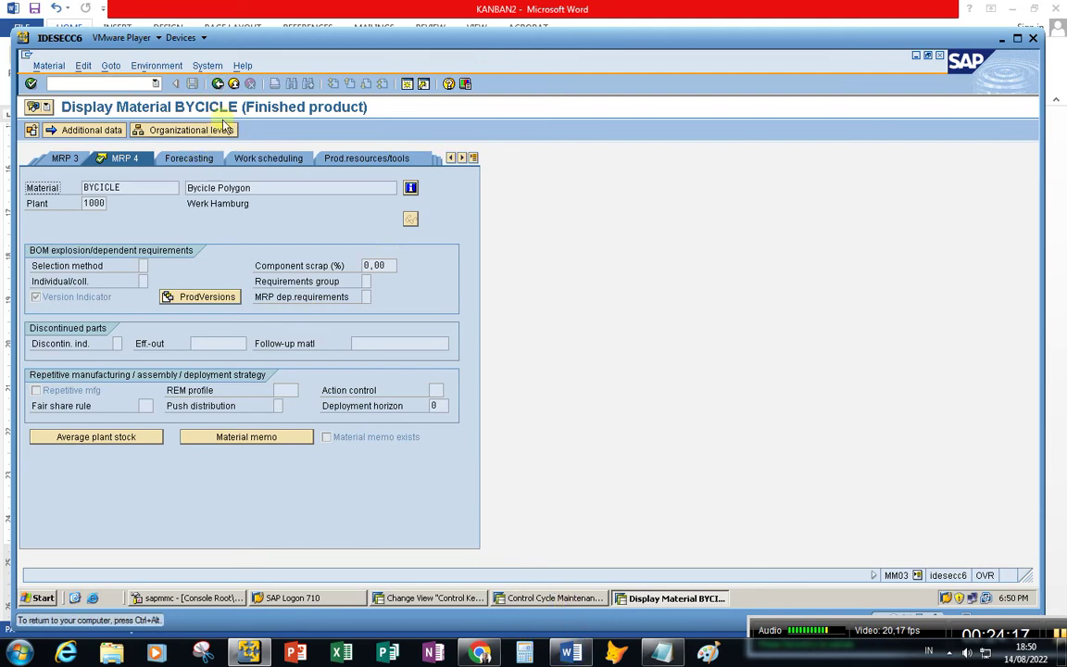
click(216, 84)
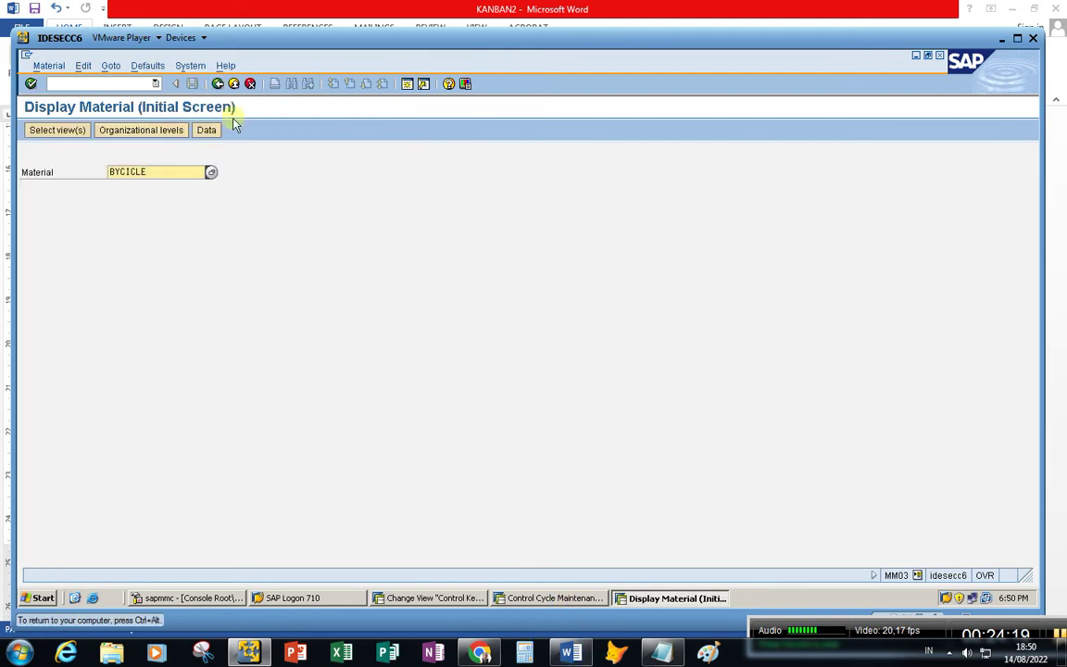
- Return to Control Cycle Maintenance and view the possible status sequences in the Flow Control data of material BYCICLE
click(552, 599)
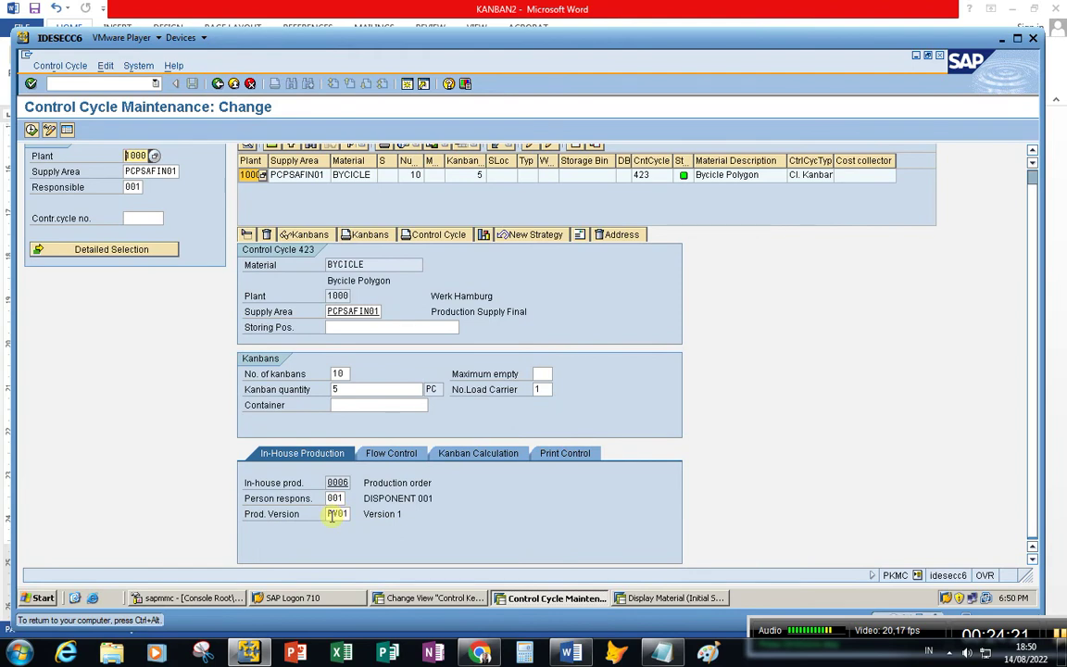
click(387, 454)
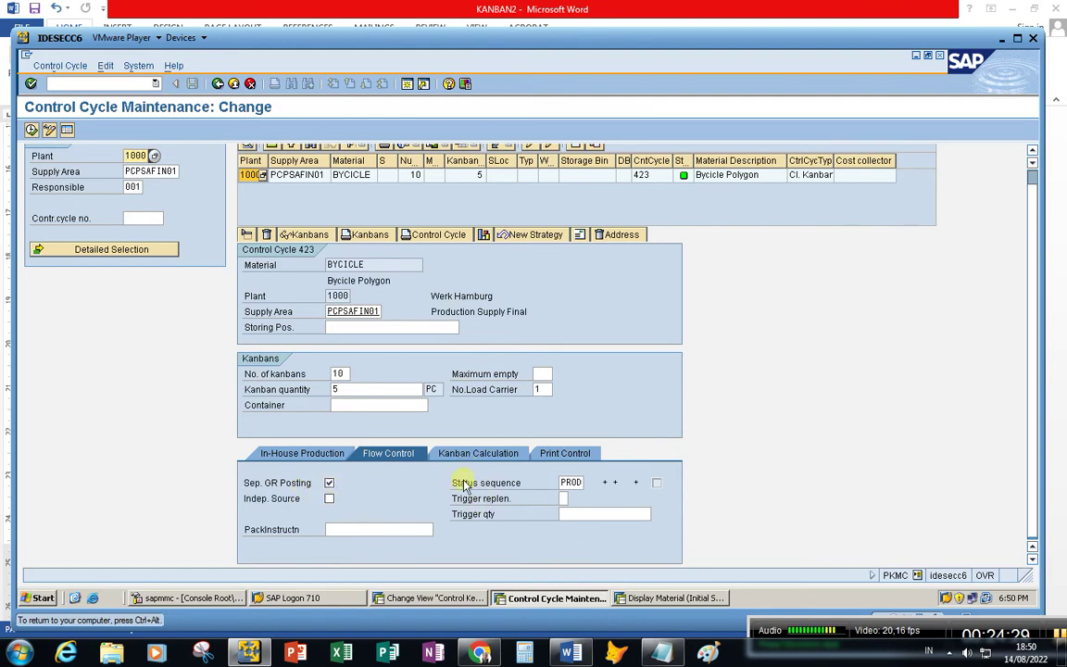
click(574, 482)
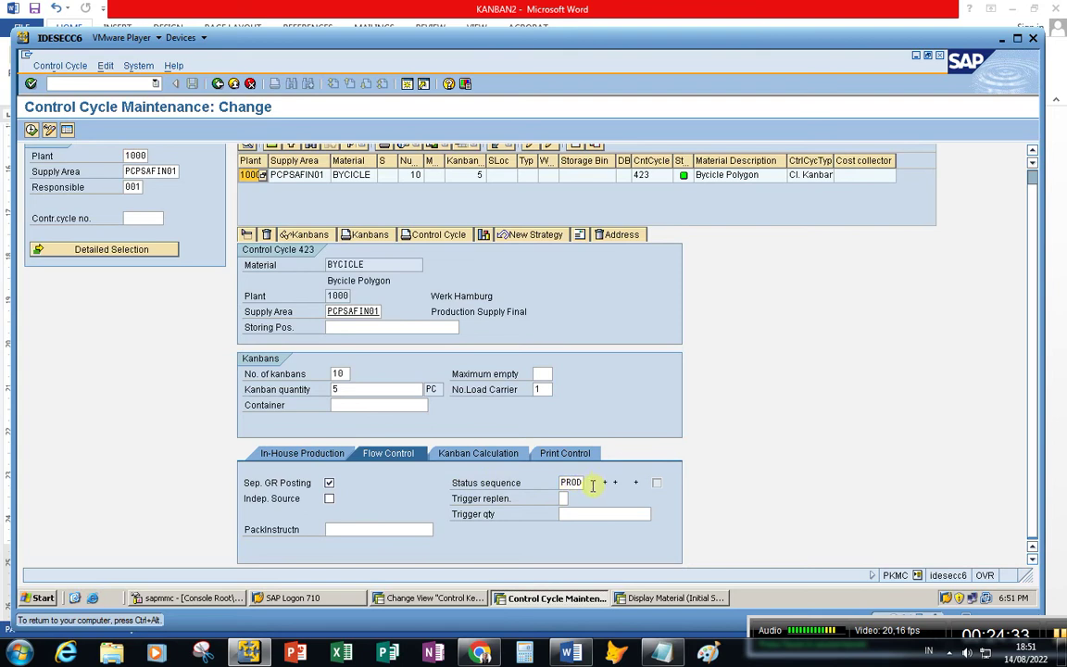
key(Return)
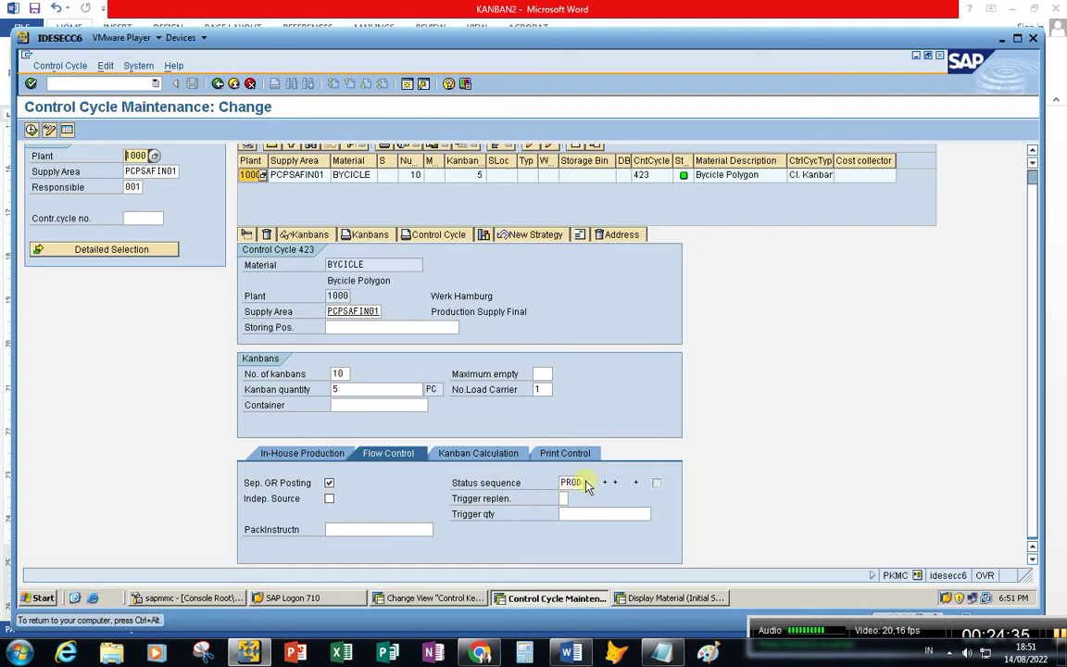
click(573, 485)
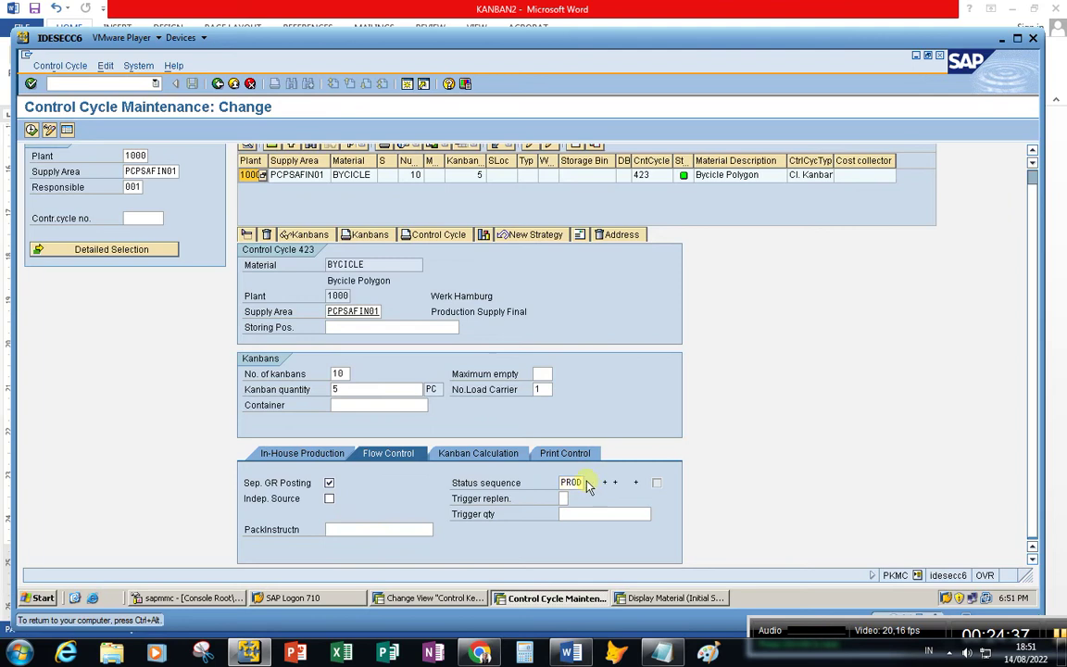
click(591, 485)
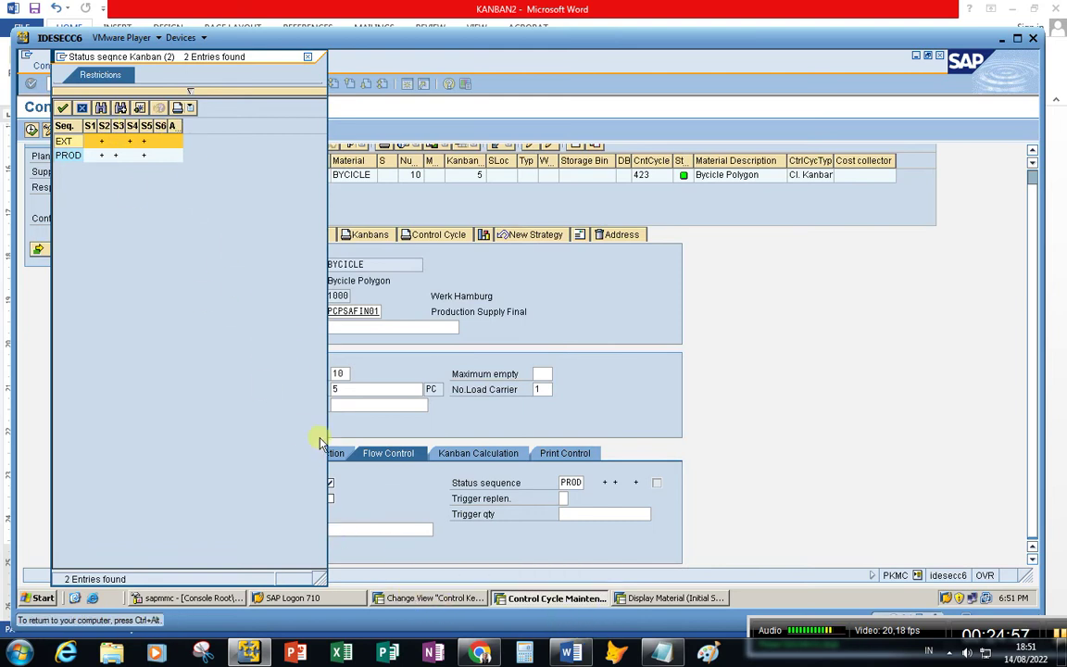
- Leave the in-house production strategy customizing and open the Define Status Sequence activity under KANBAN Status in the IMG
click(400, 597)
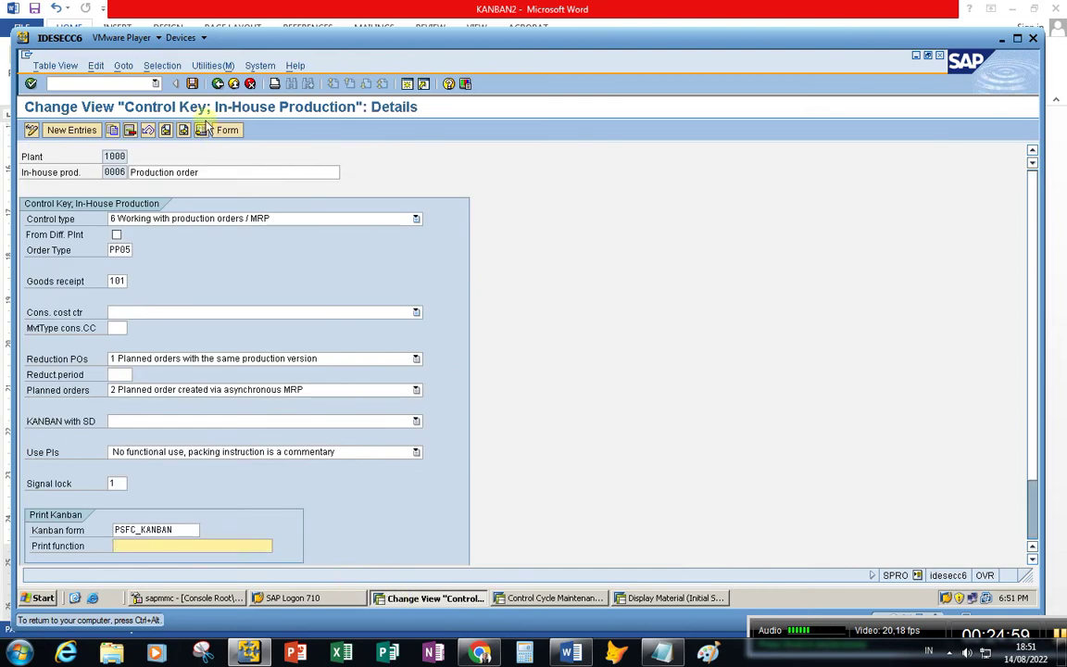
click(216, 84)
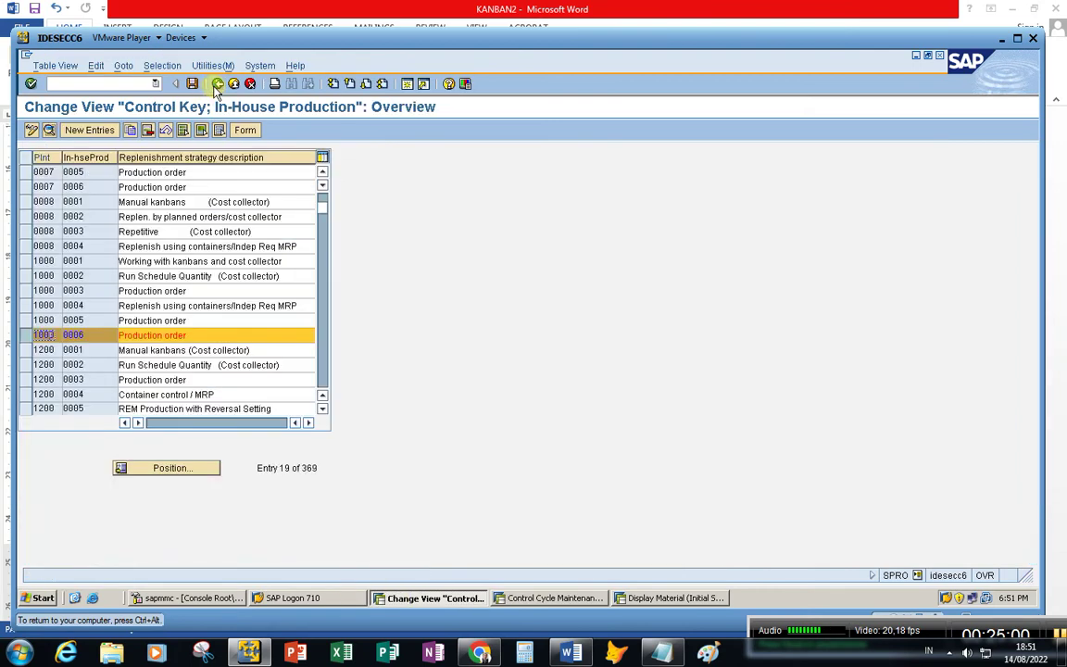
click(218, 84)
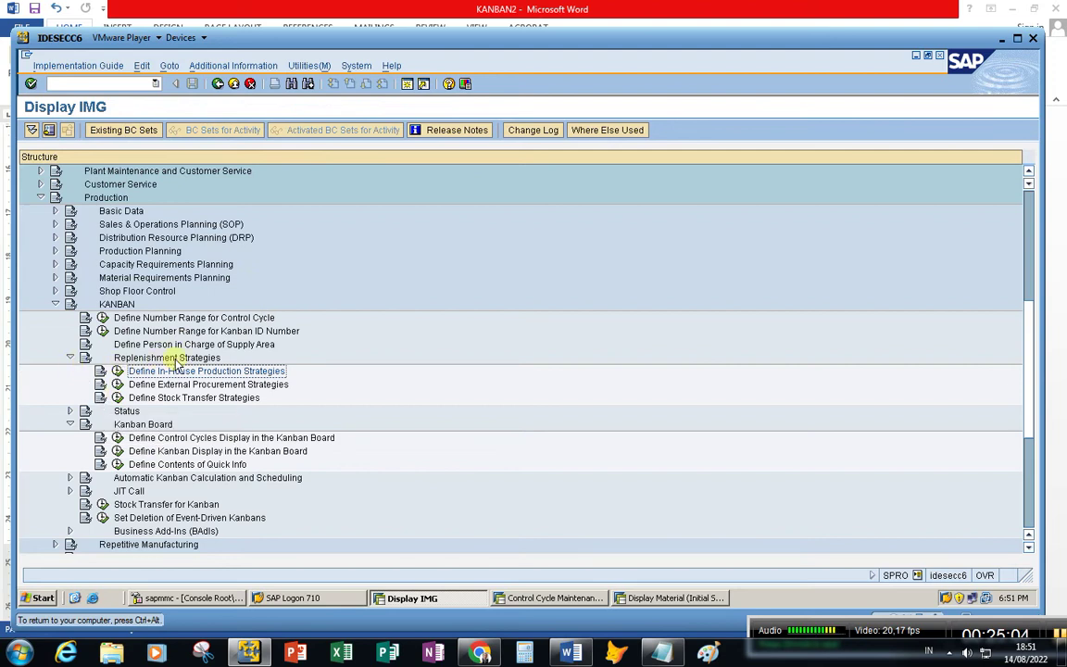
click(71, 358)
click(70, 371)
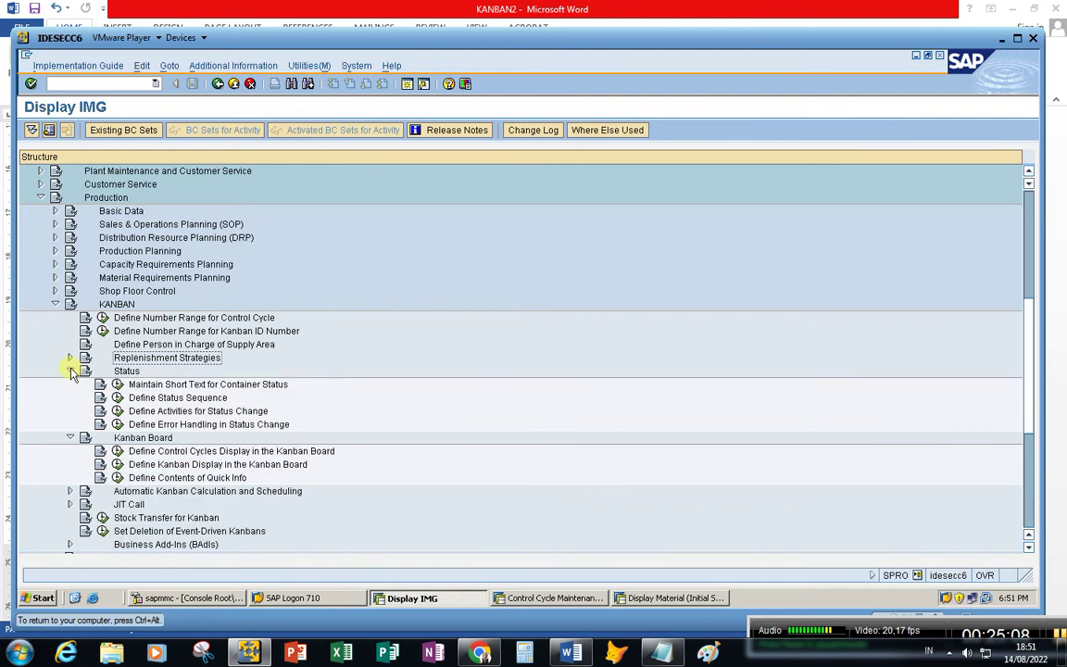
click(118, 399)
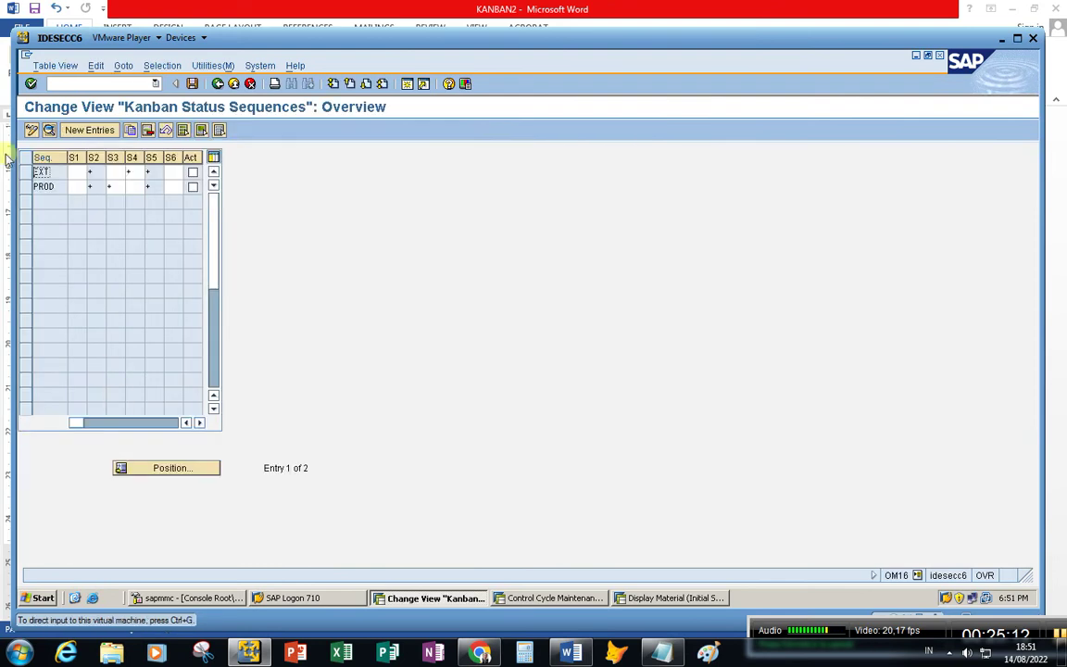
- Select status sequence PROD, view the possible identifiers for its status 2, and close the list without choosing one
click(38, 186)
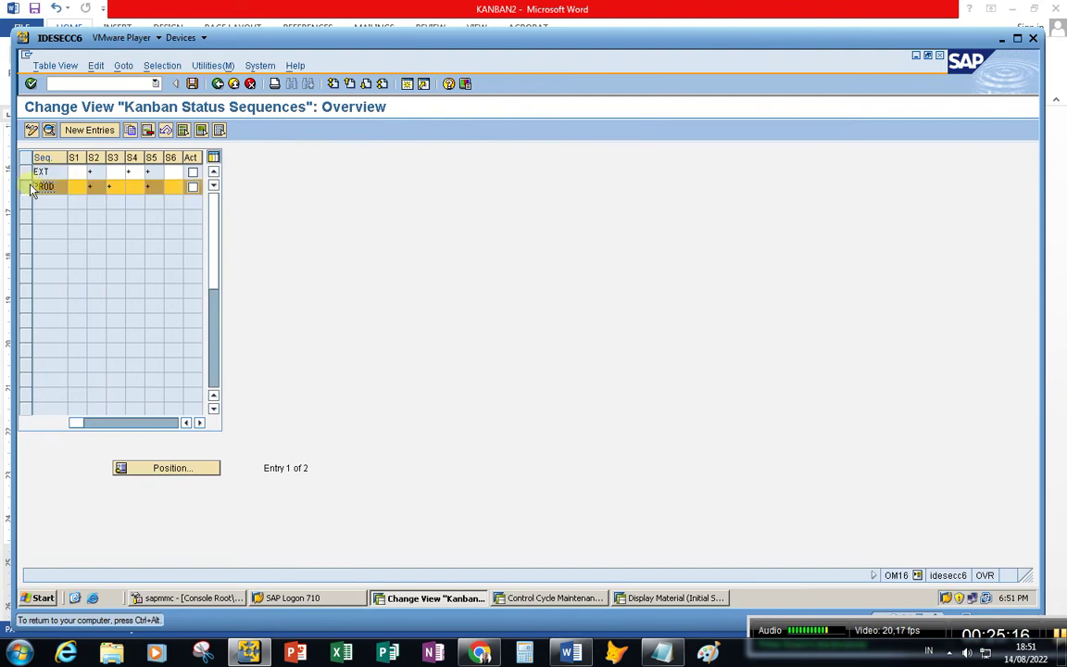
click(96, 189)
click(112, 189)
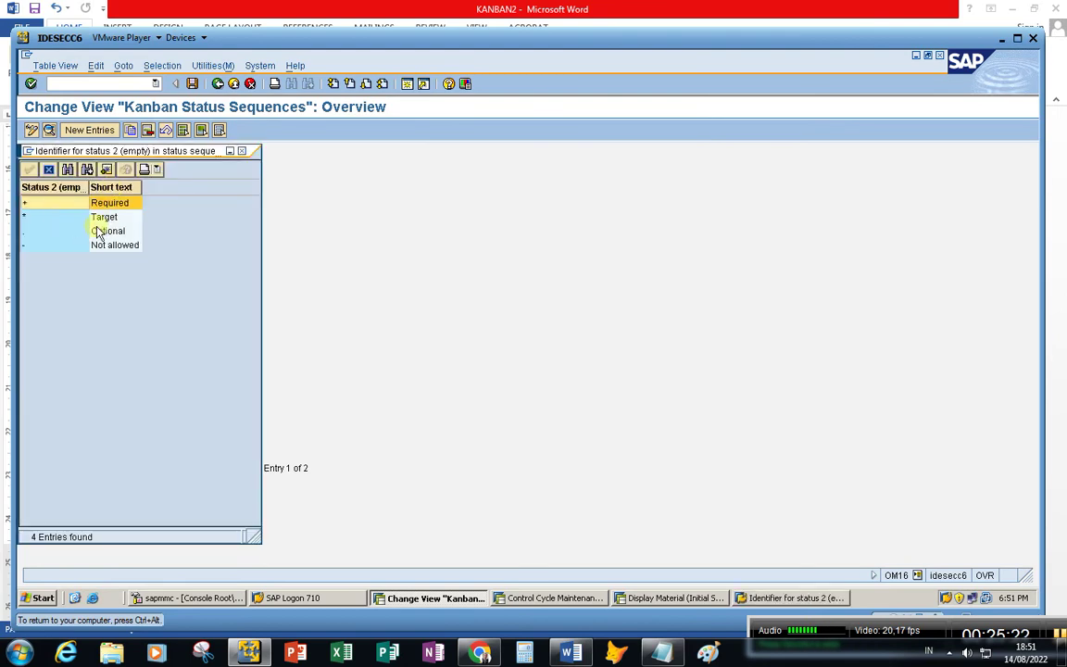
click(250, 154)
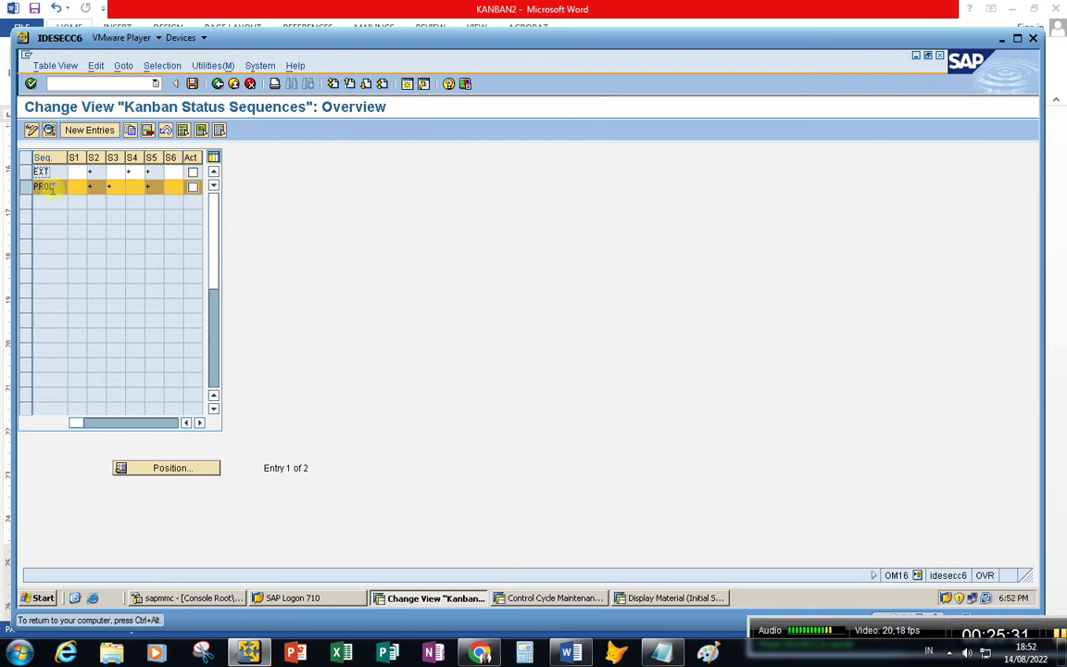
- Display the details of status sequence PROD and view the possible identifiers for Status 1 (WAIT) without choosing one
click(49, 129)
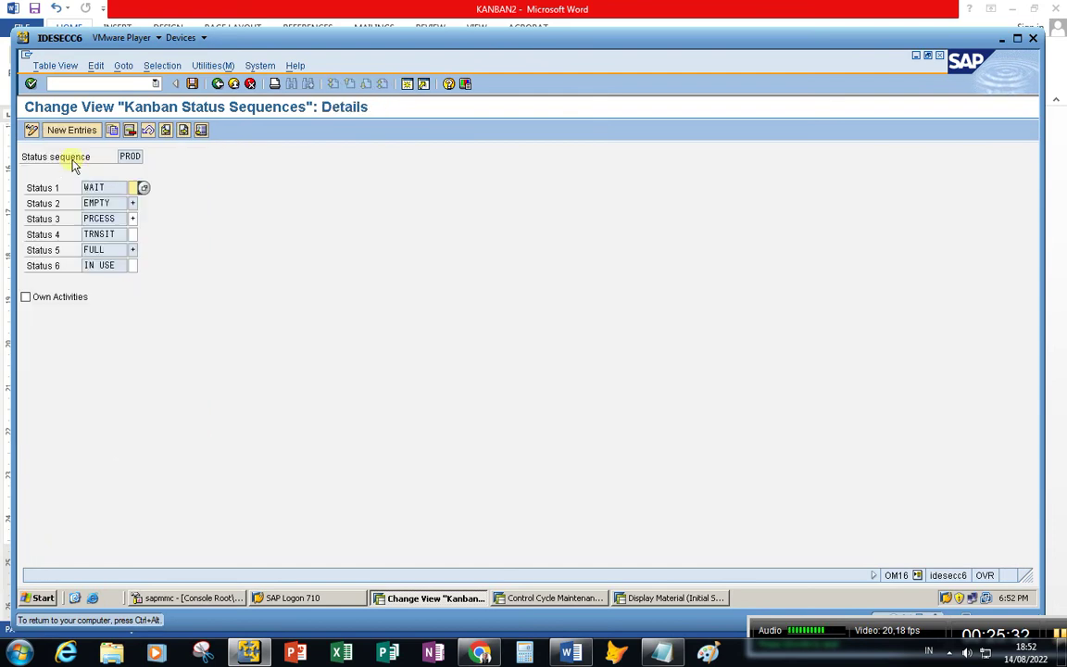
click(144, 189)
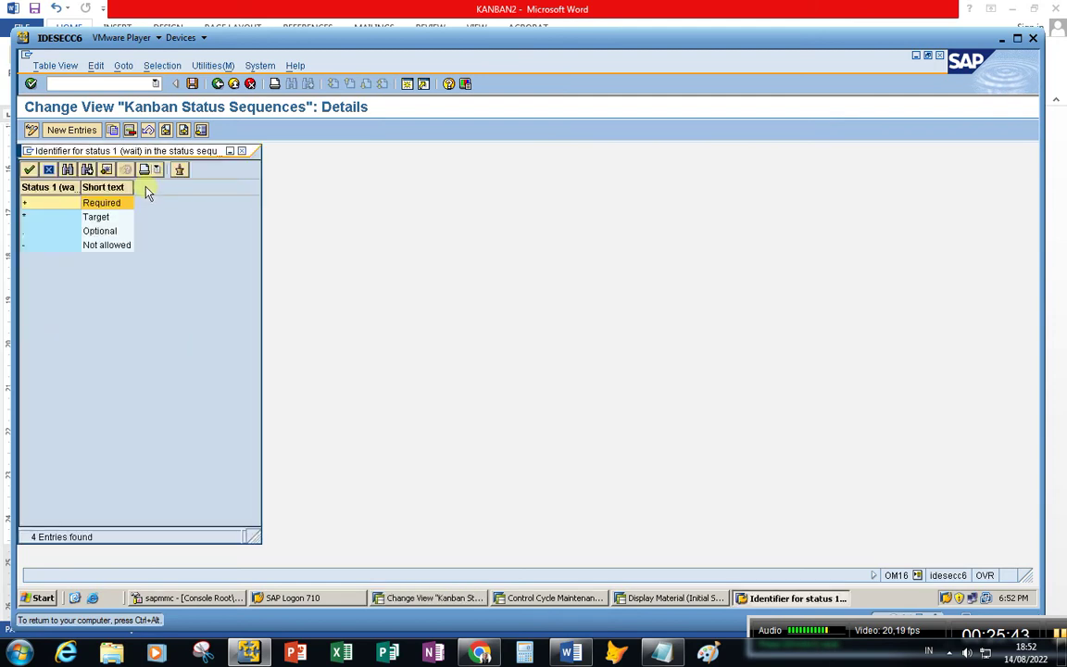
click(76, 245)
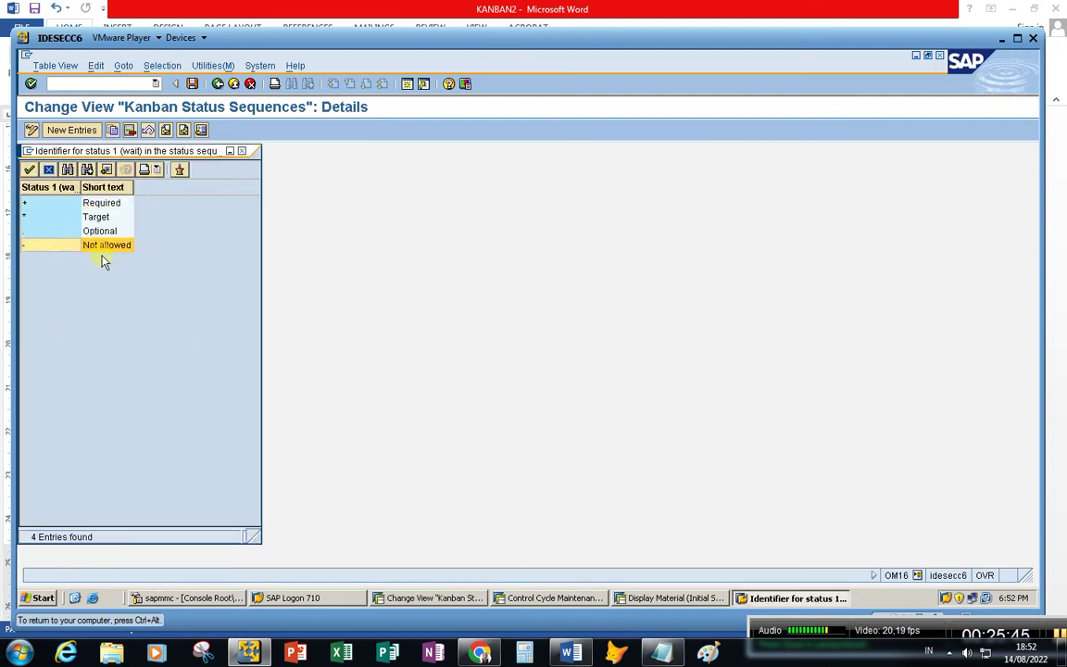
click(41, 219)
click(47, 232)
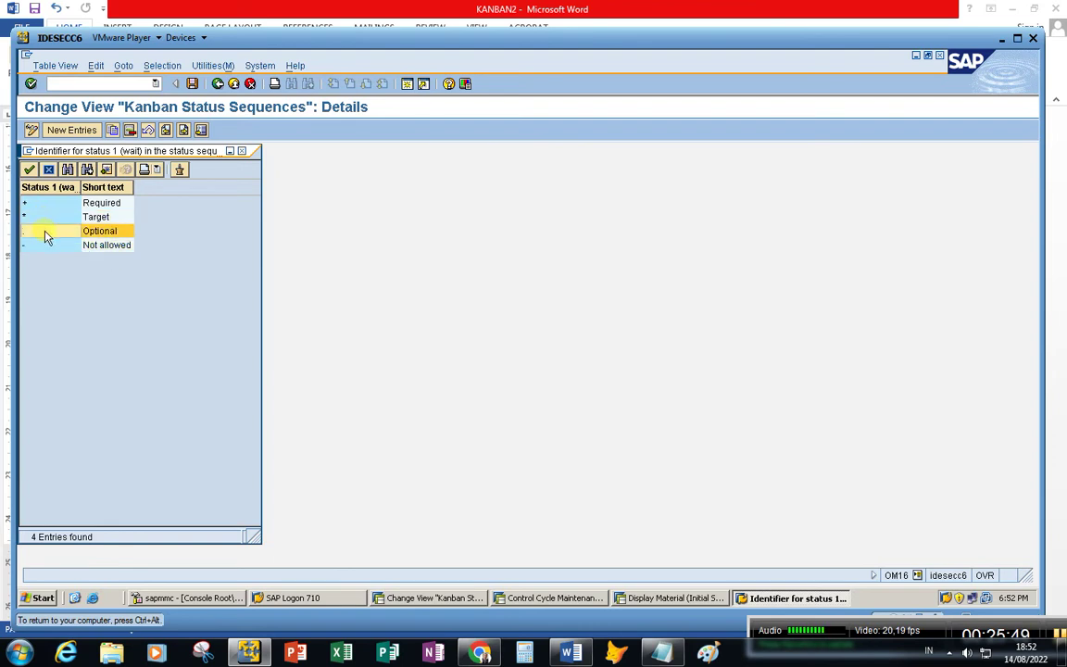
click(241, 151)
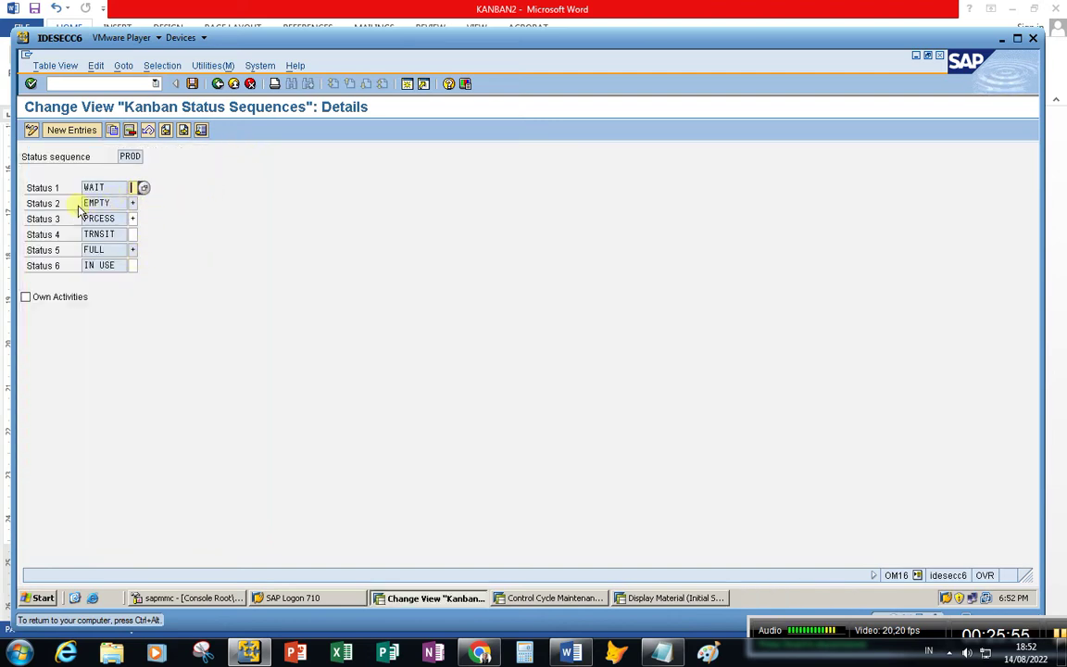
- View the possible identifiers for Status 2 (EMPTY) and Status 3 (PRCESS) of sequence PROD, closing each list without choosing one
click(132, 202)
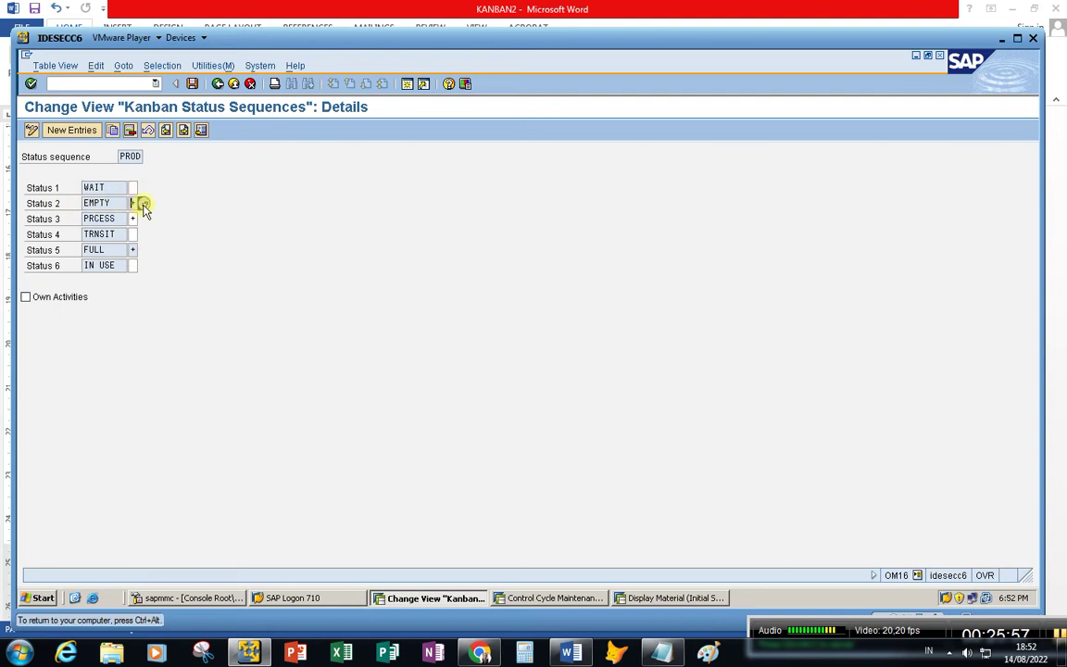
click(141, 203)
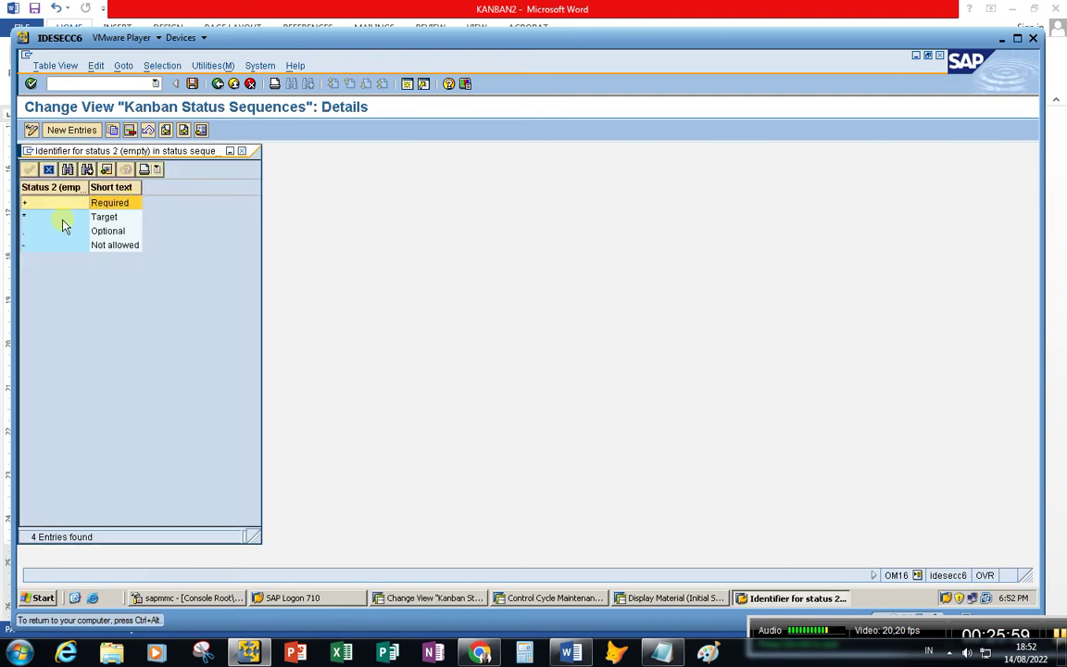
click(242, 150)
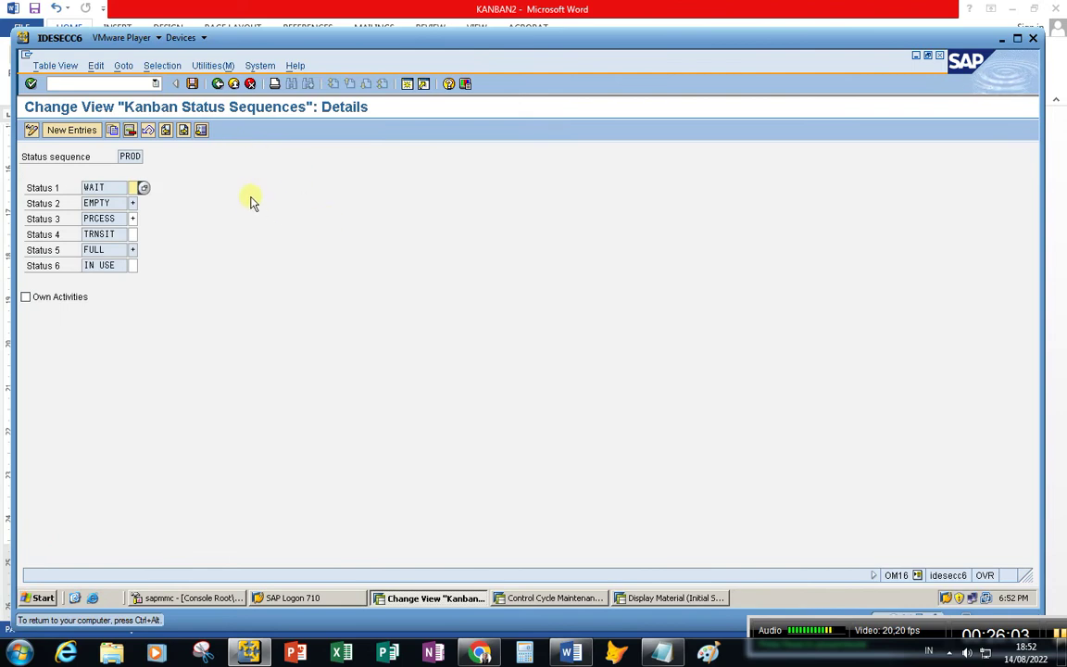
click(135, 203)
click(143, 205)
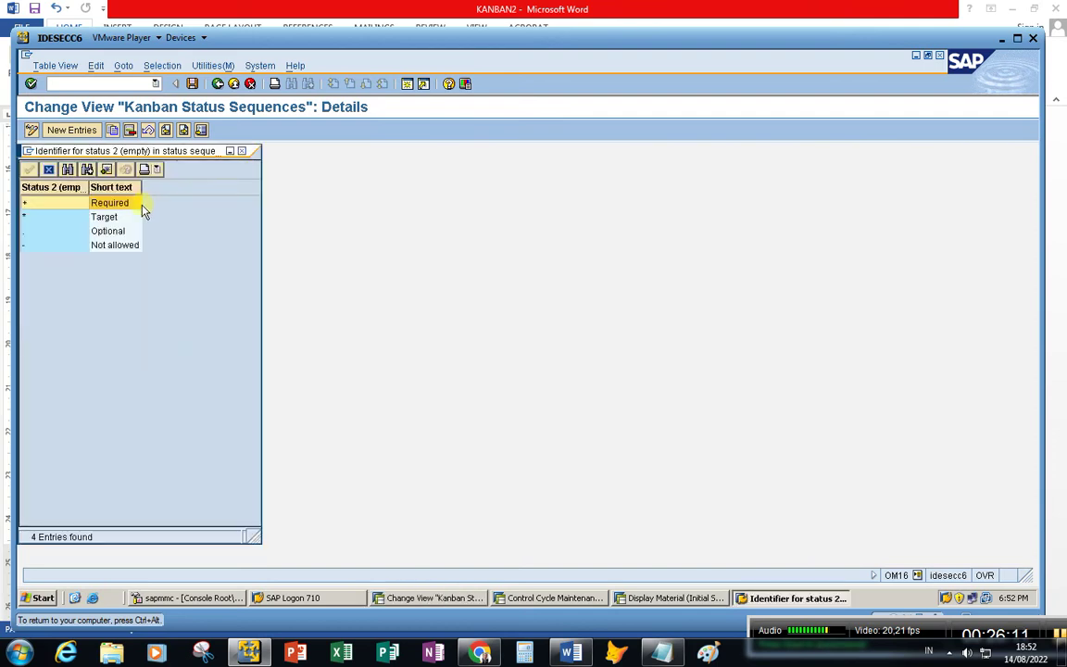
click(242, 151)
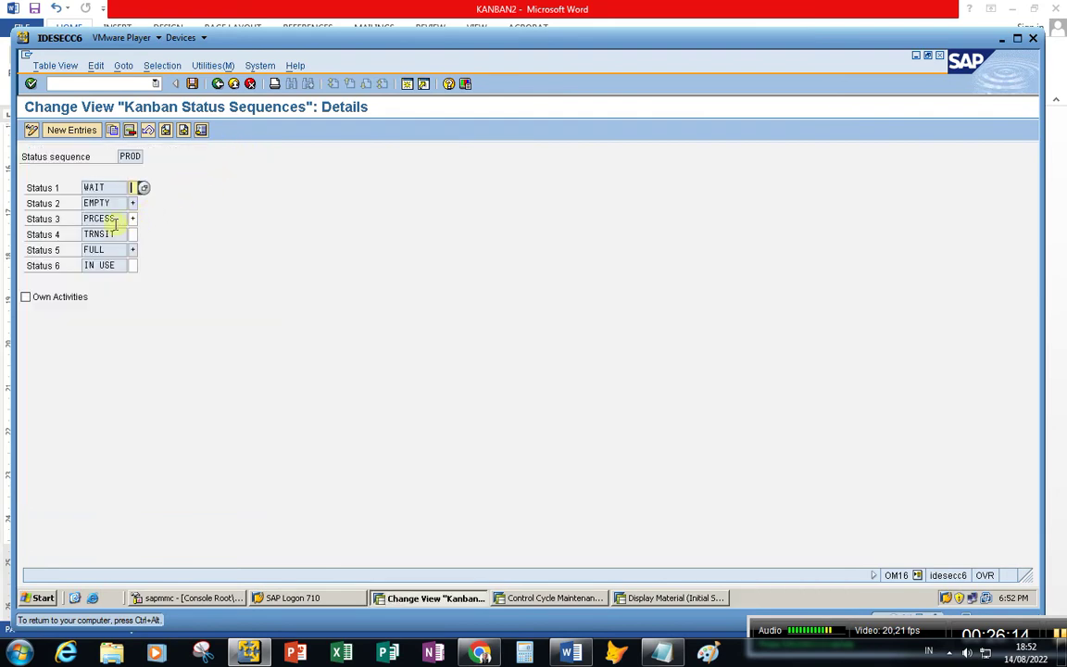
click(132, 219)
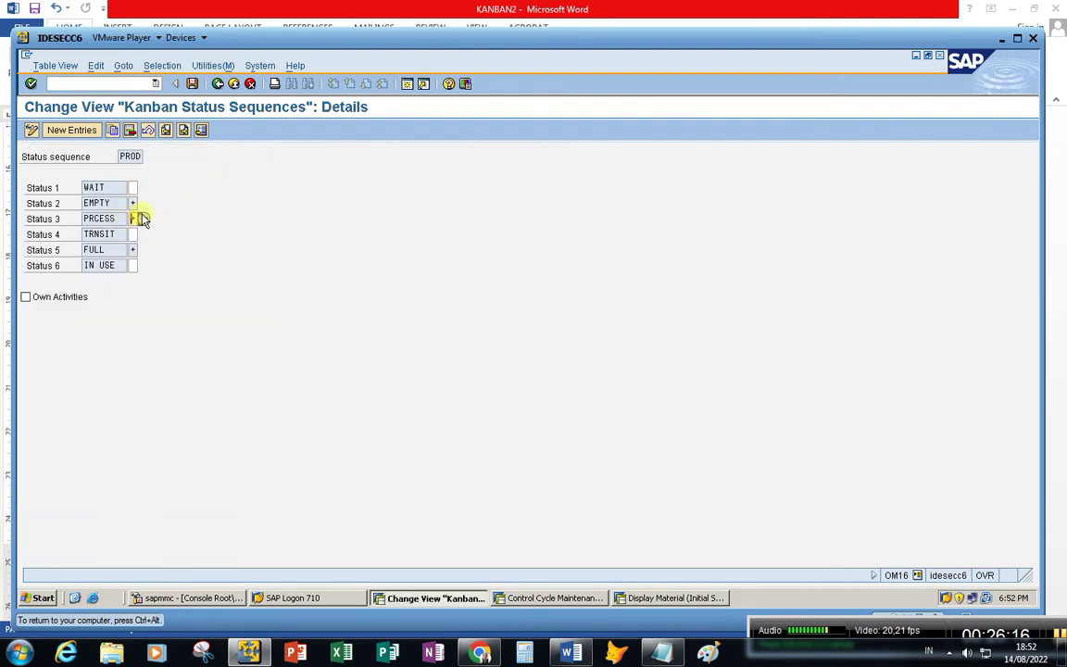
click(142, 219)
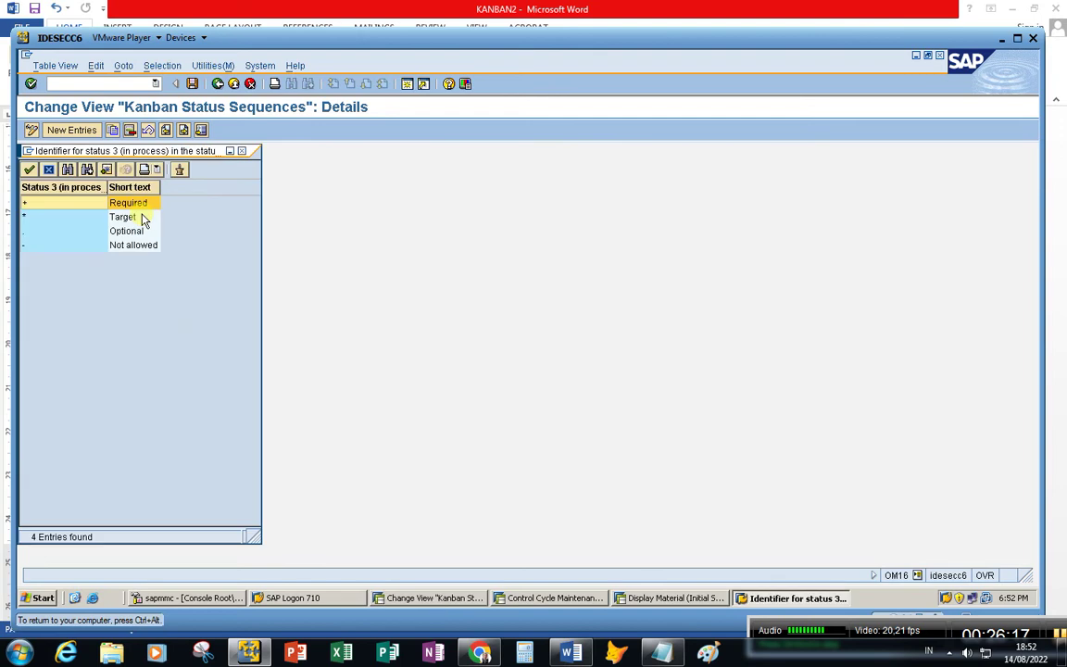
click(243, 152)
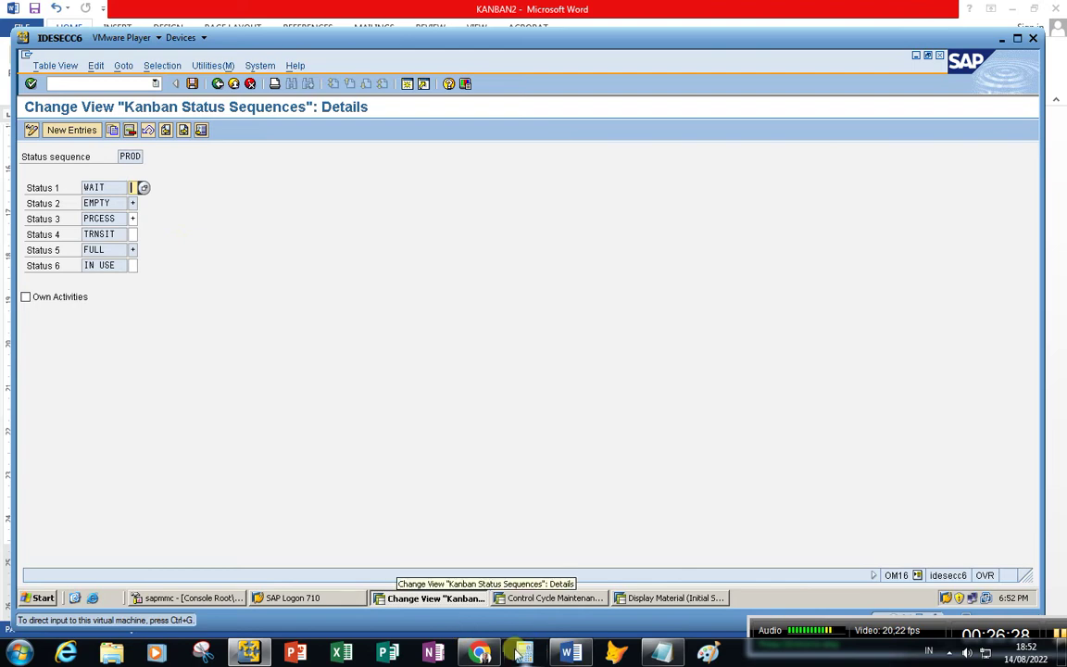
- Switch to the KANBAN2 document in Word and examine the SAP KANBAN - TRANSPARENCY diagram of container statuses
click(566, 652)
scroll(464, 440, up, 10)
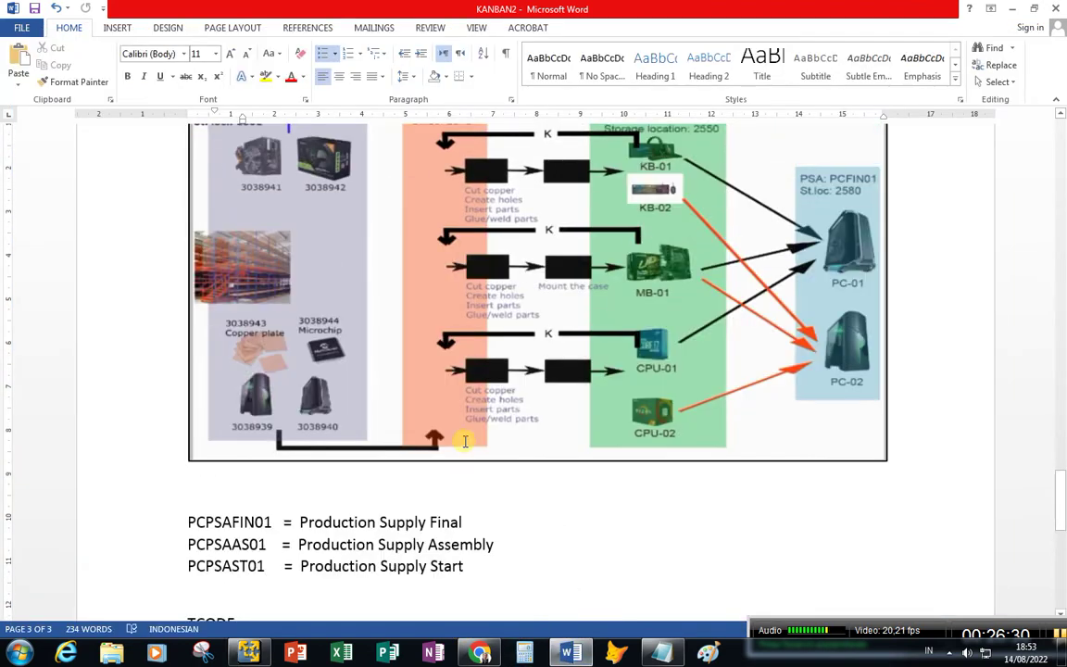
scroll(465, 441, up, 10)
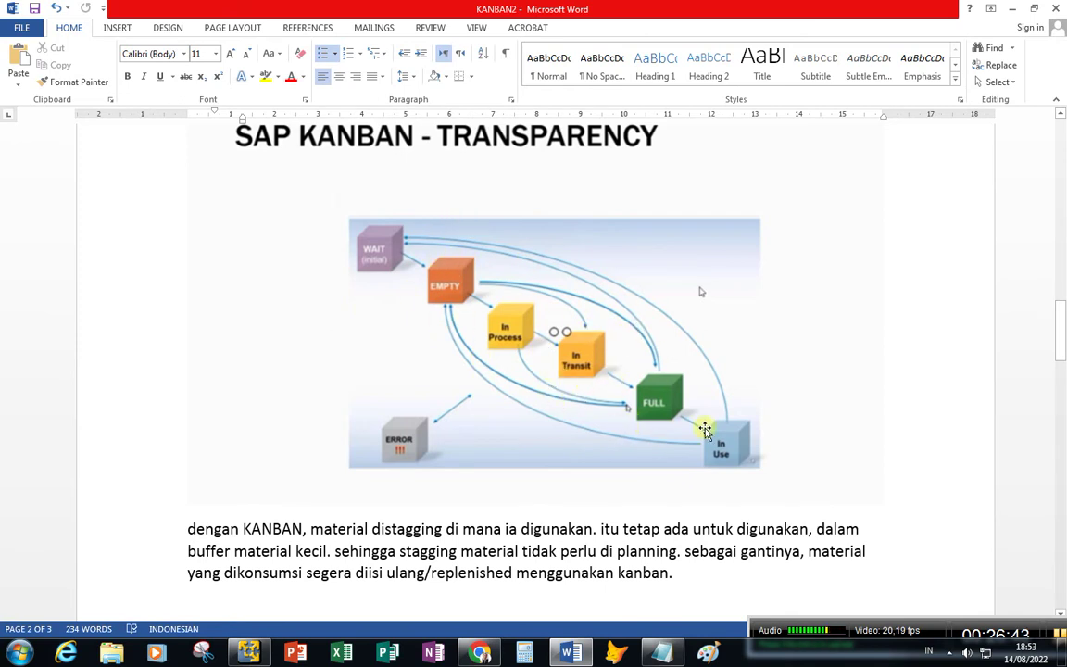
scroll(514, 366, up, 10)
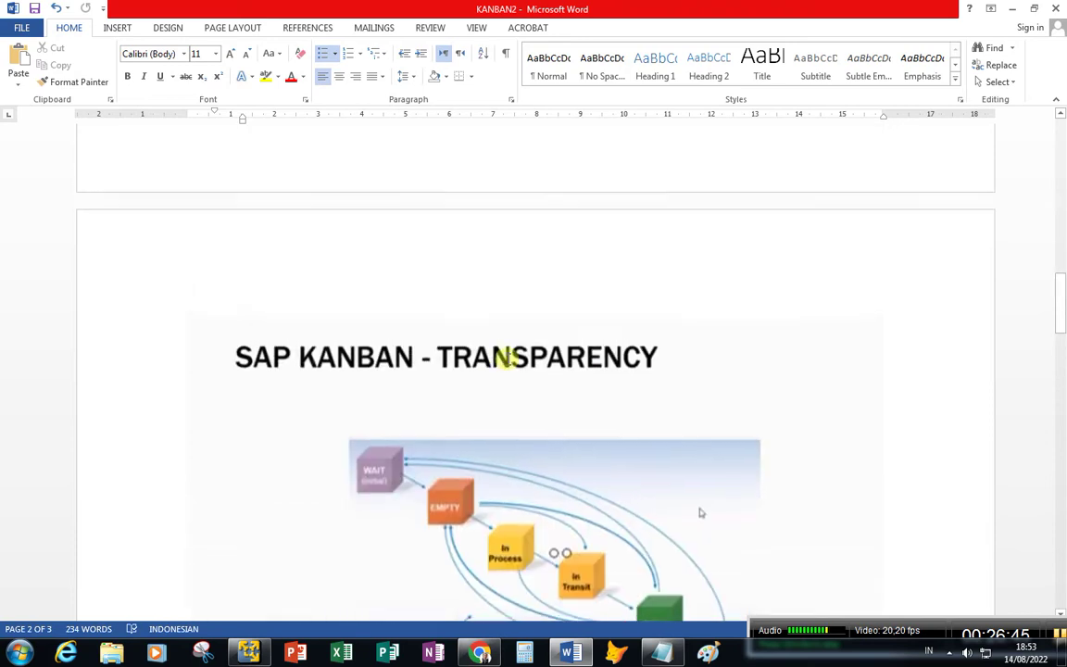
scroll(507, 359, down, 10)
scroll(507, 352, up, 3)
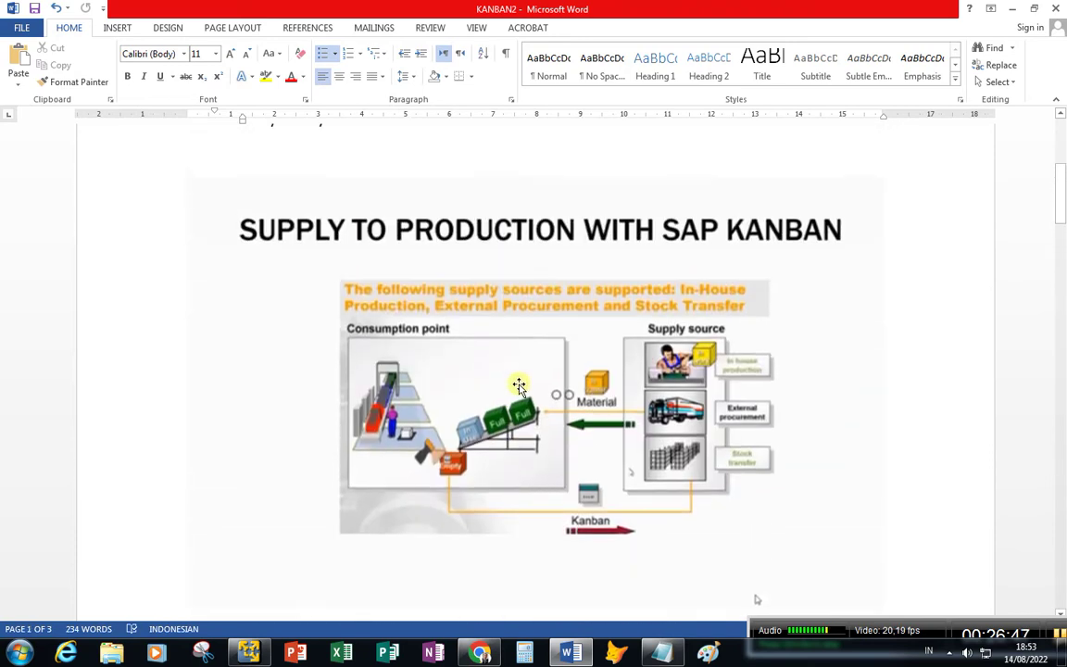
scroll(514, 381, down, 3)
scroll(519, 385, down, 10)
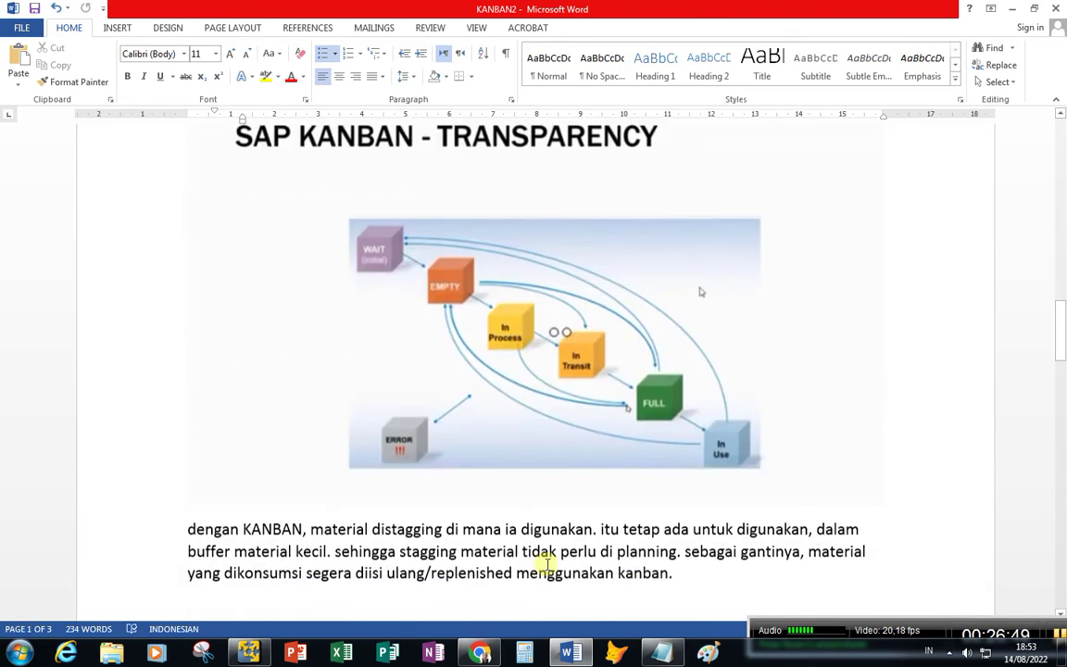
scroll(546, 567, down, 3)
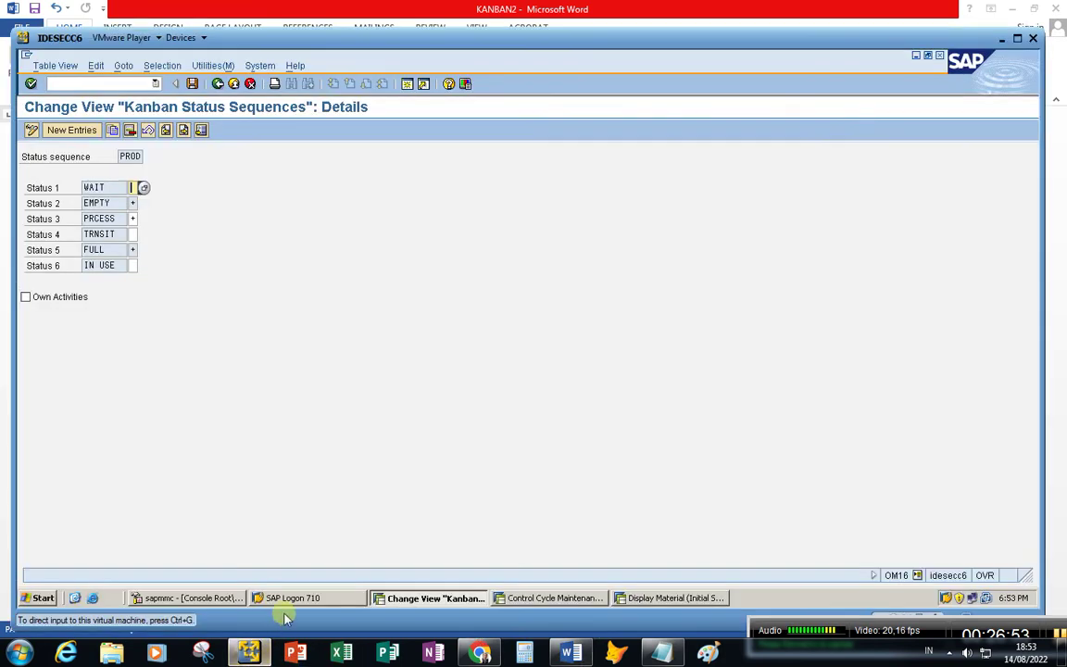
- Return to Control Cycle Maintenance in SAP and view the possible calculation types in the Kanban Calculation data without choosing one
click(589, 598)
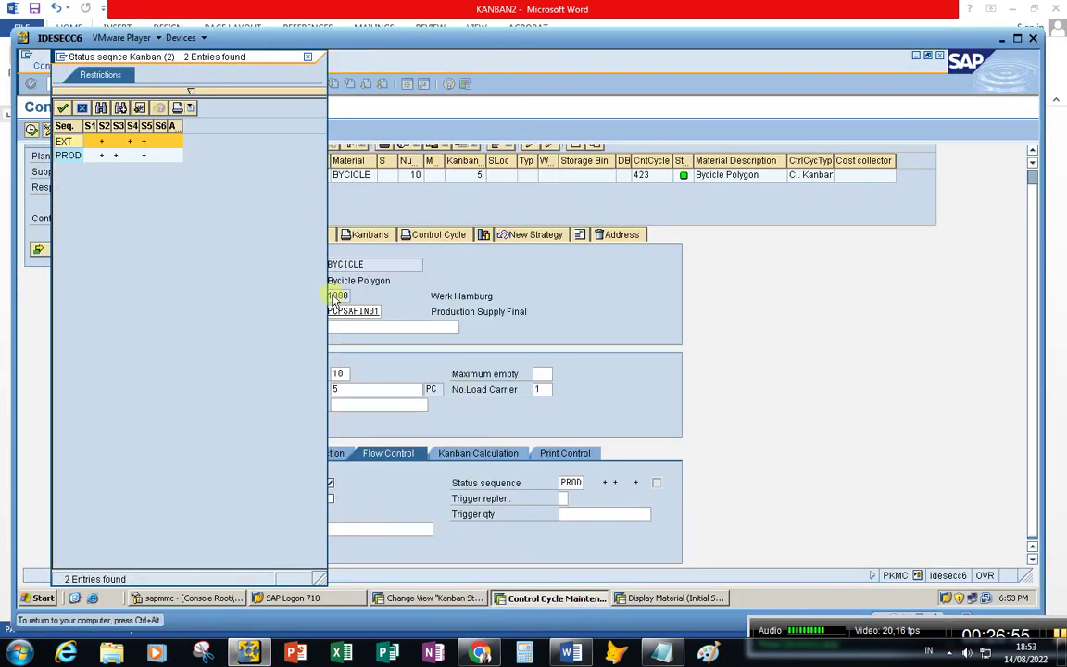
click(311, 59)
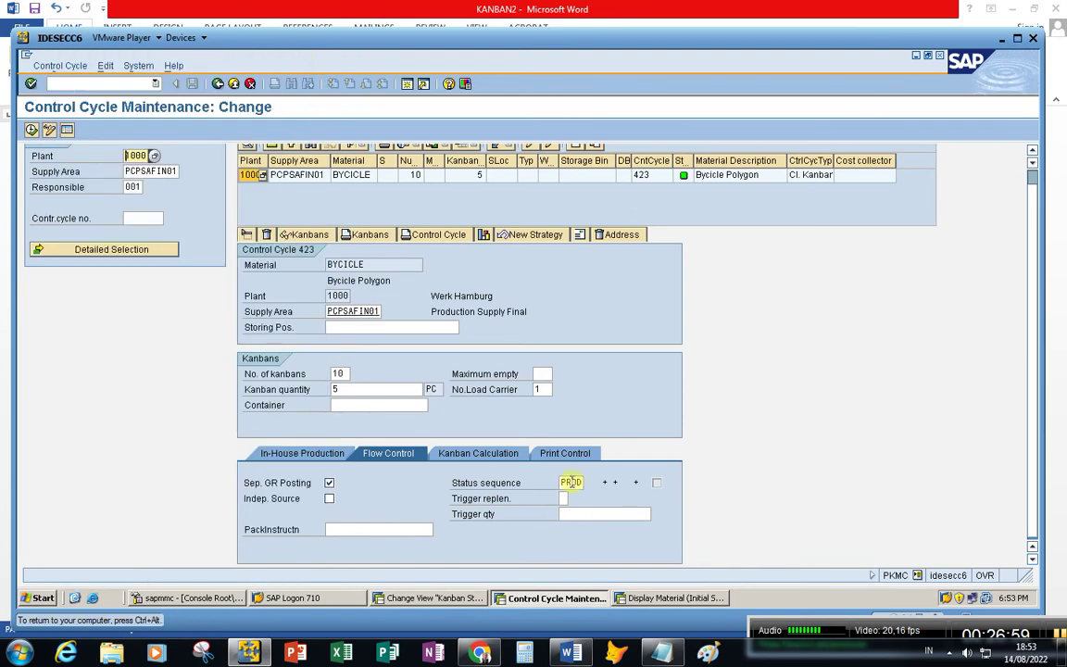
click(486, 453)
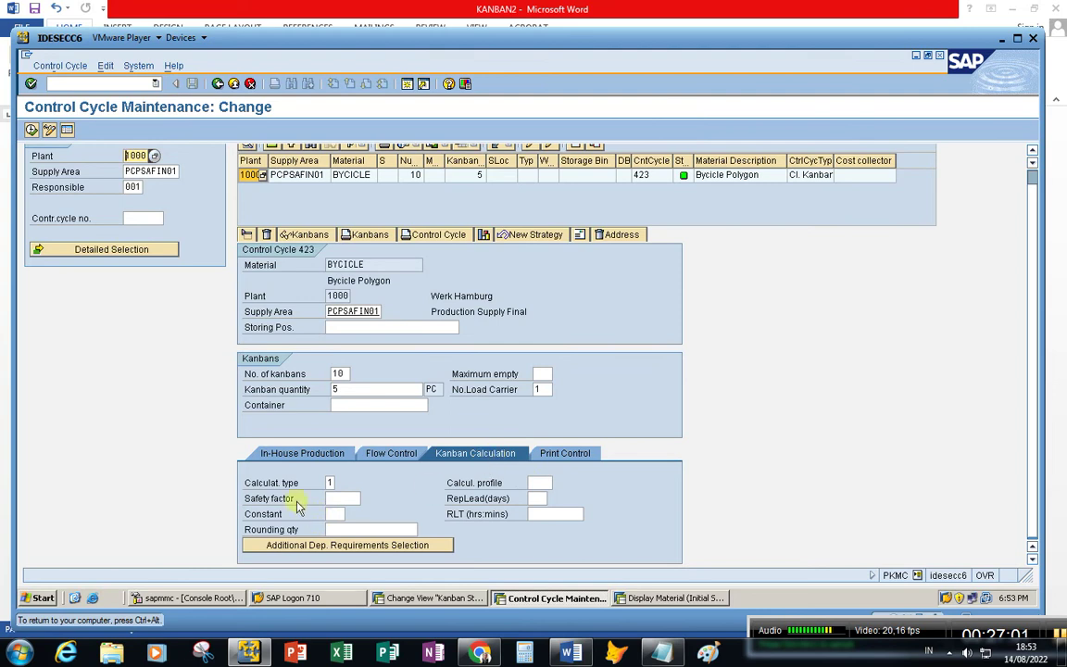
click(334, 481)
click(344, 483)
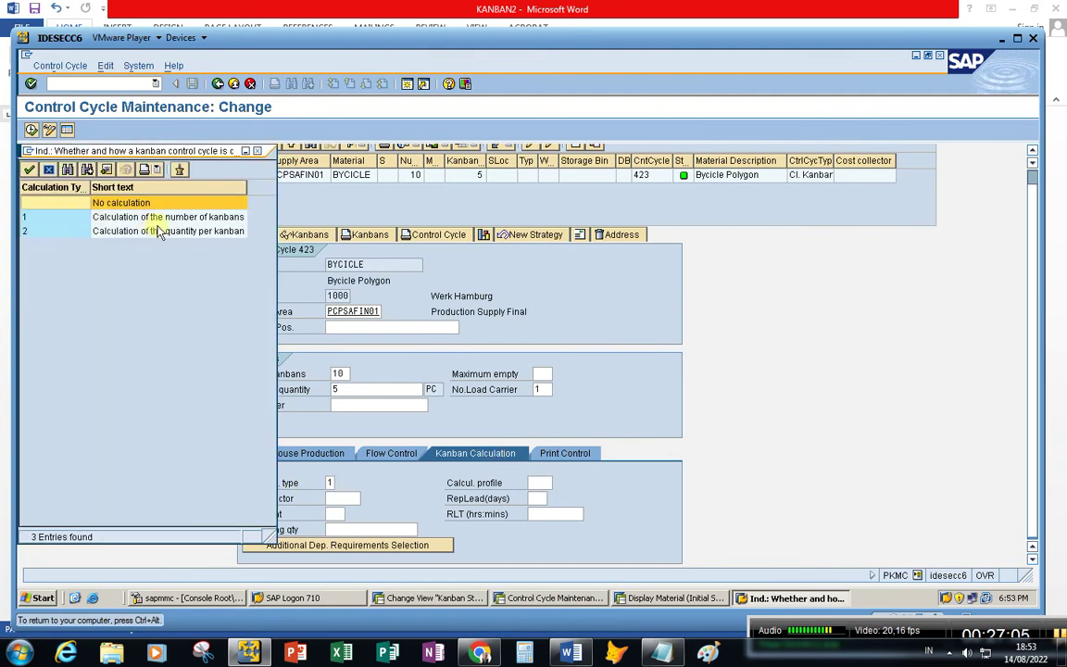
click(257, 150)
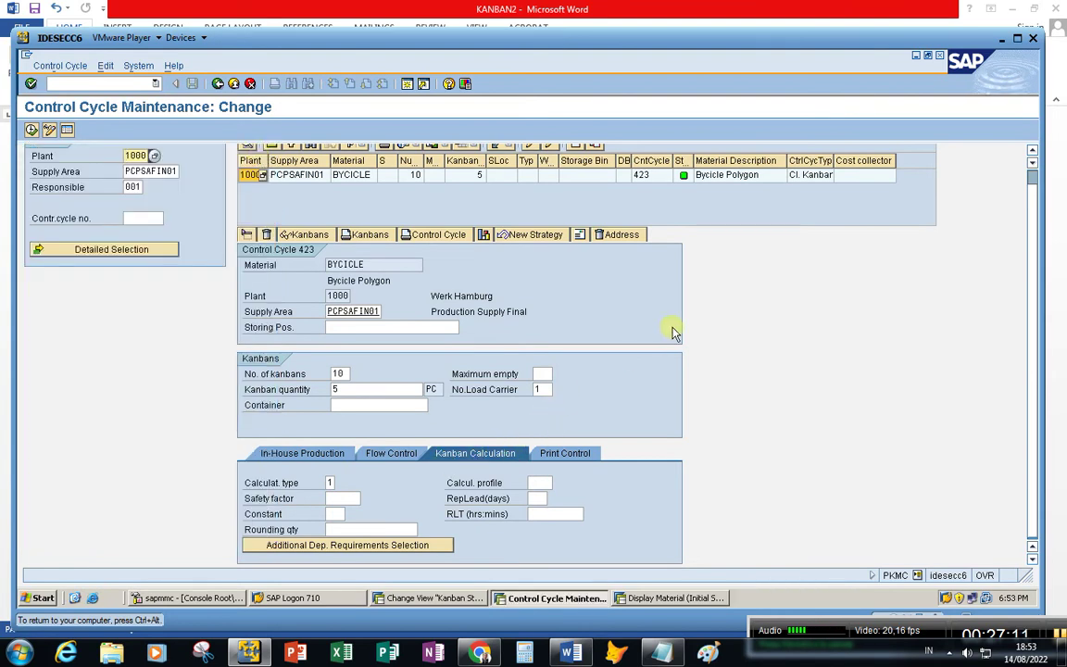
- Assign a new replenishment strategy to control cycle 423 of material BYCICLE: in-house production strategy 0006 (Production order)
scroll(1021, 263, up, 1)
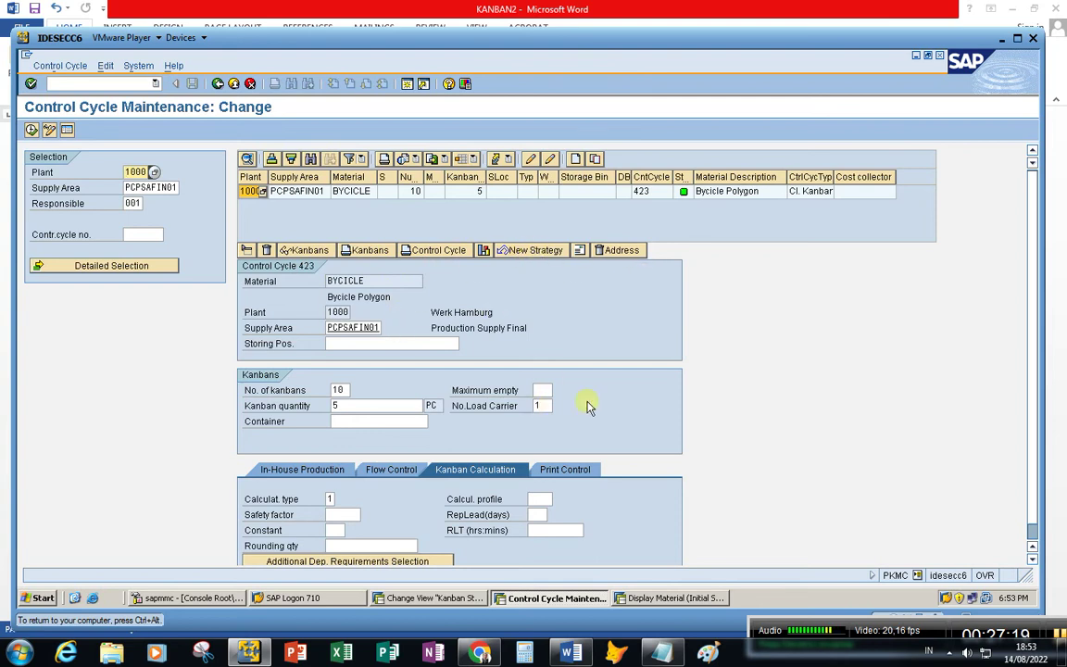
click(528, 251)
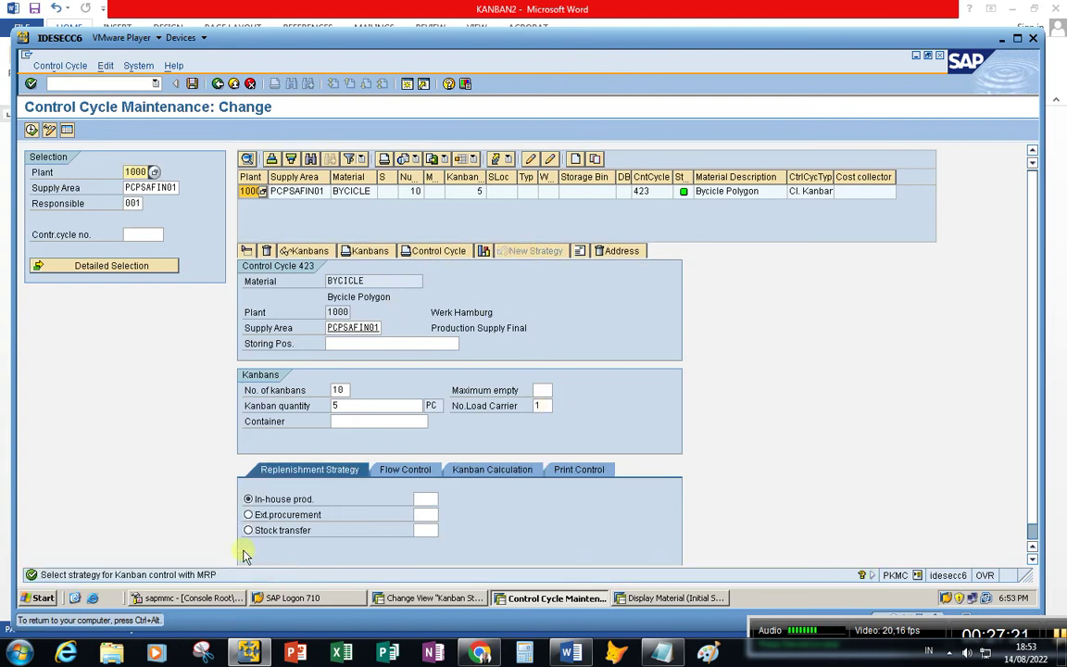
click(423, 499)
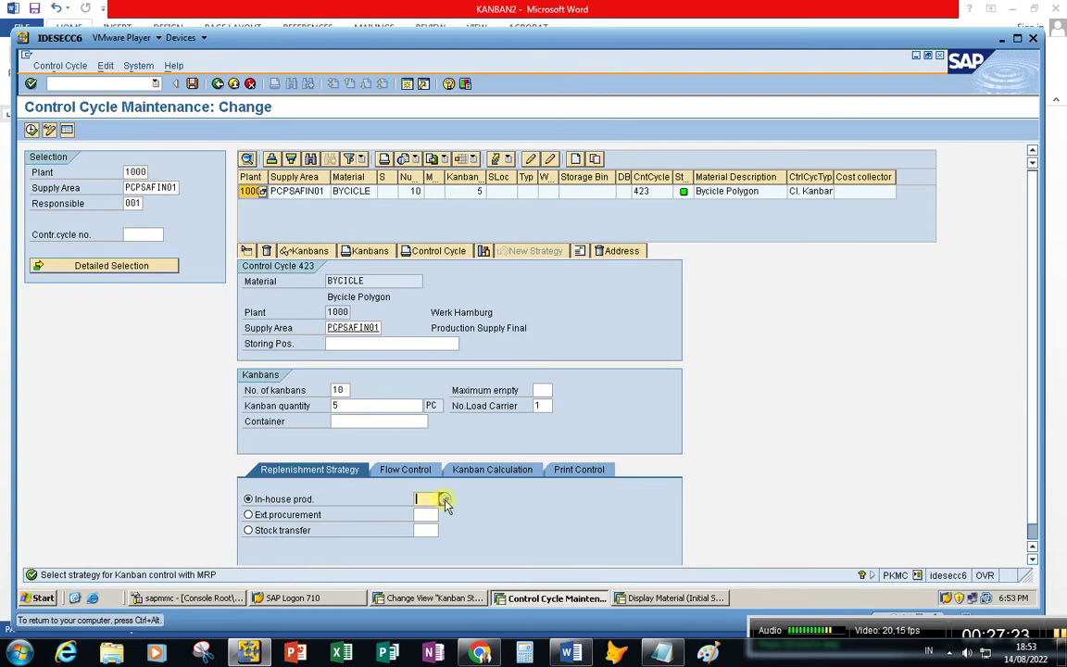
click(445, 501)
double_click(109, 202)
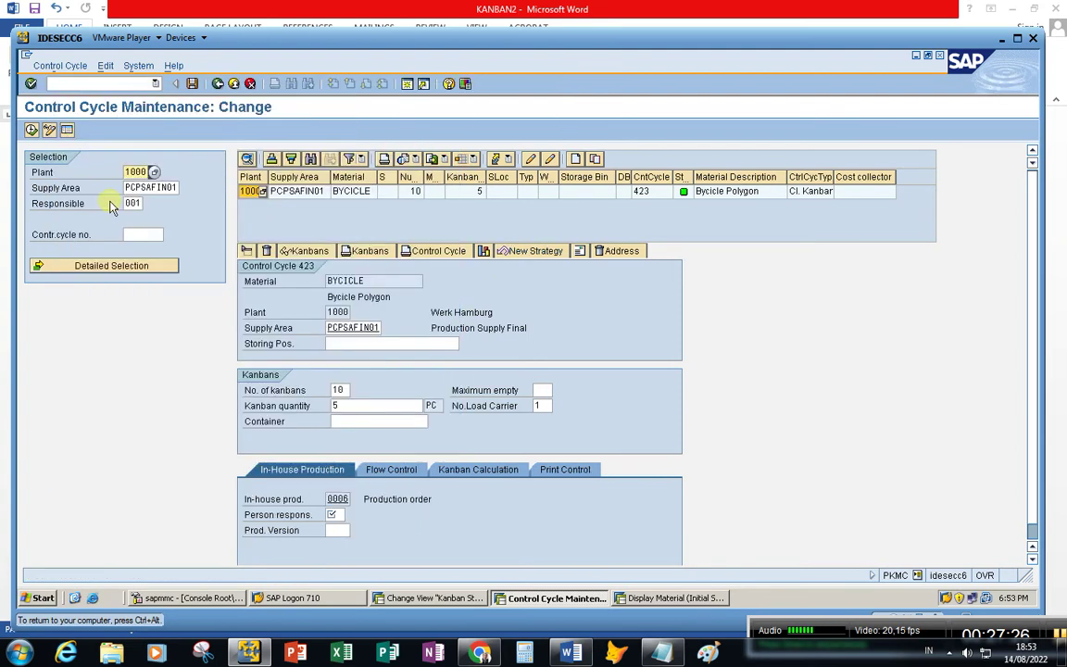
- Set the person responsible to 001 and the production version to PV01 in the in-house production data, and save control cycle 423
click(340, 515)
text(001)
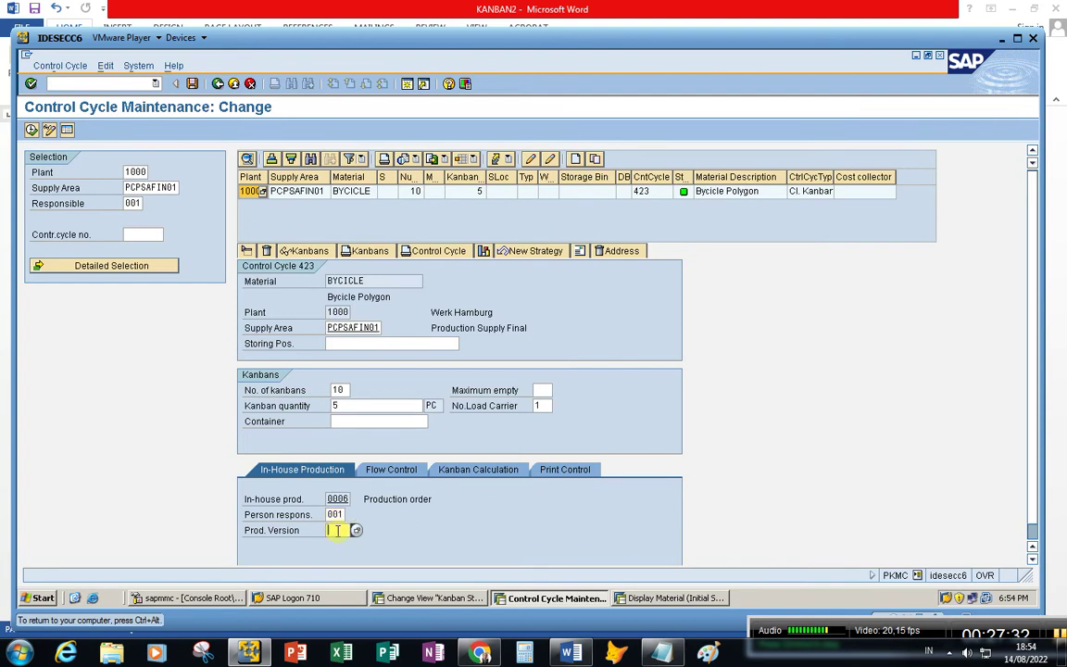
click(338, 530)
text(PV01)
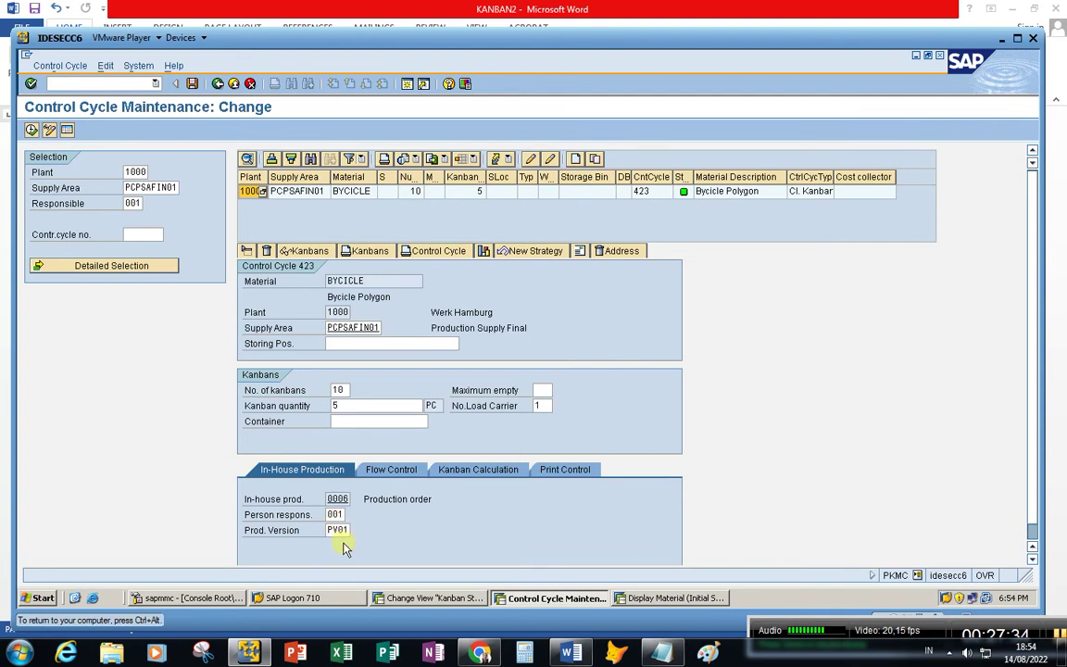
key(Return)
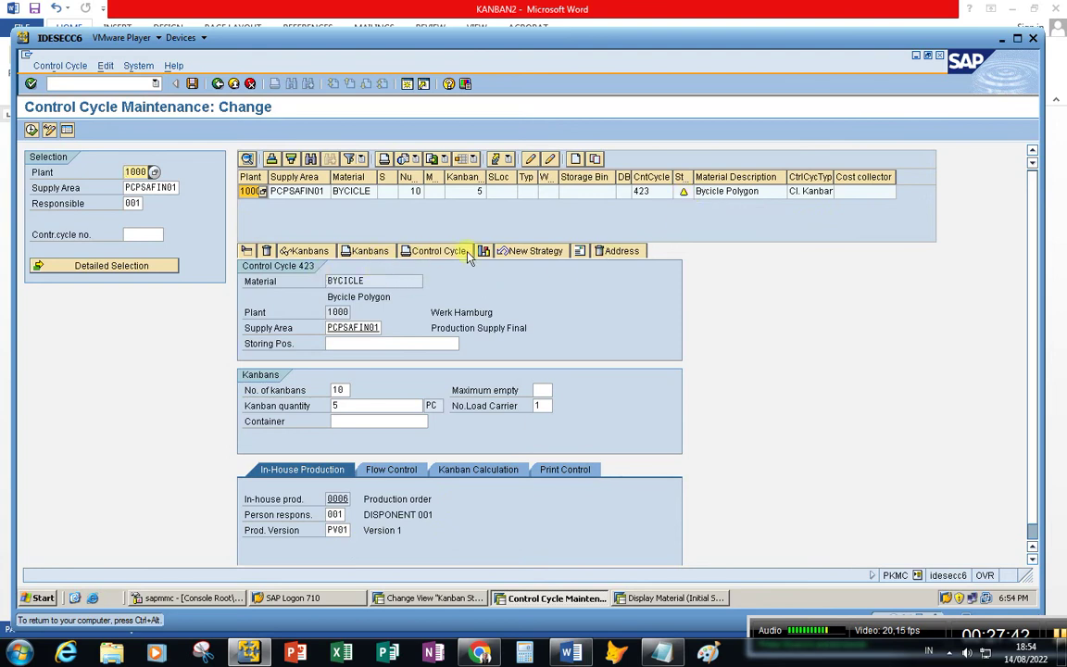
click(192, 84)
- View the individual kanbans of control cycle 423 with their statuses, close the list and change Control Cycle Maintenance to display mode
click(302, 254)
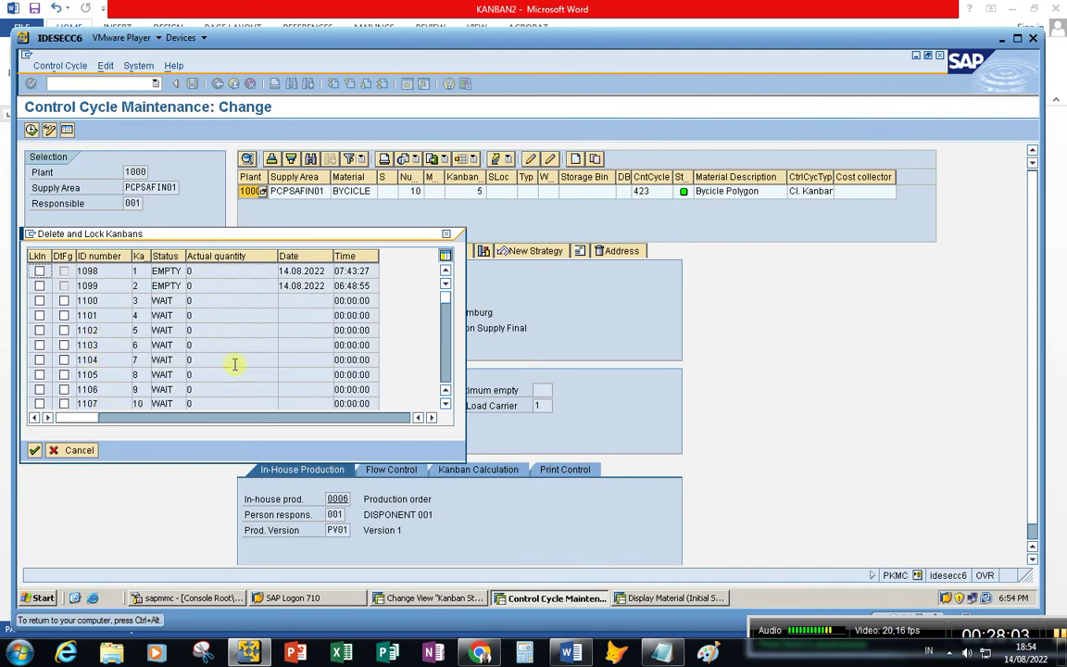
click(210, 275)
click(213, 302)
click(33, 450)
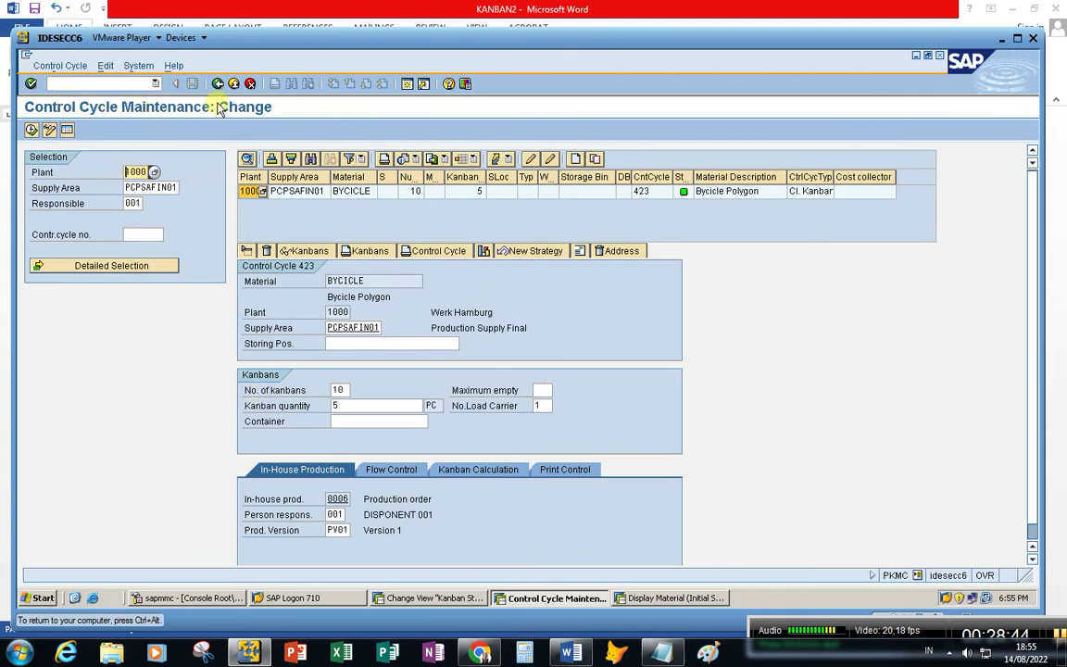
click(33, 130)
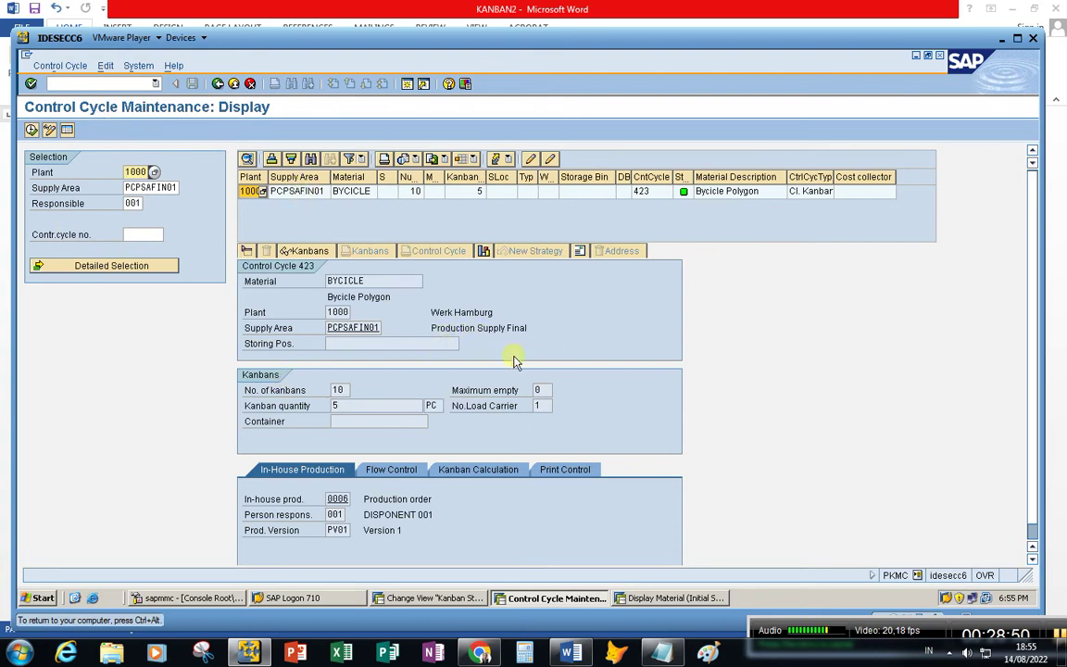
- Switch to the KANBAN2 document in Word and examine the TCODE list of Kanban transactions, checking back briefly in SAP
click(571, 653)
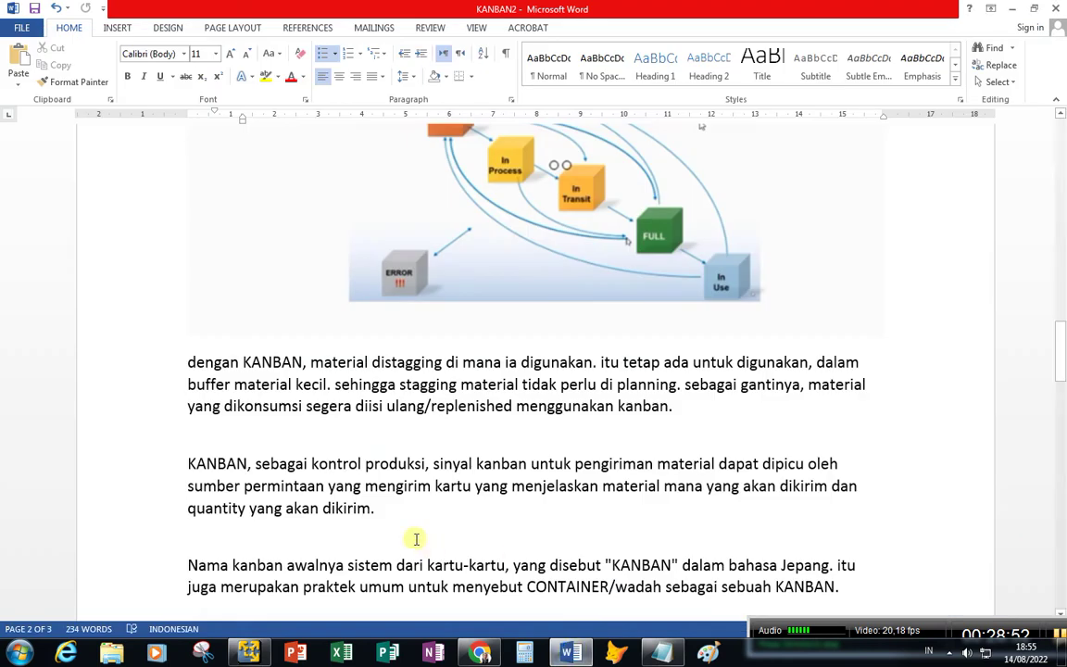
scroll(412, 482, down, 5)
scroll(412, 482, down, 10)
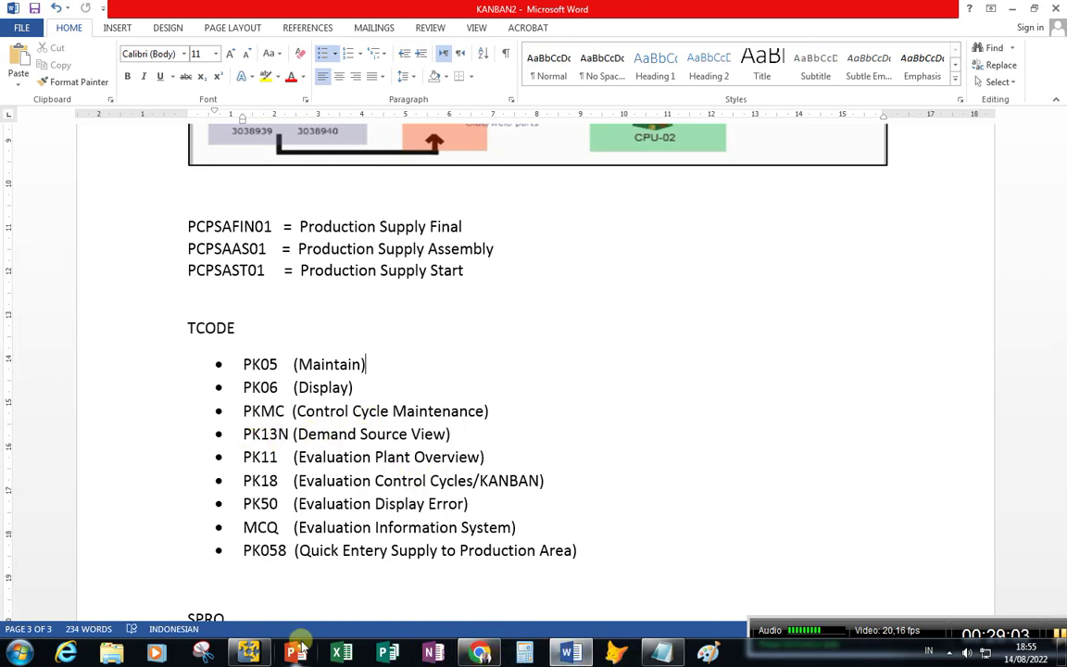
click(248, 653)
click(79, 83)
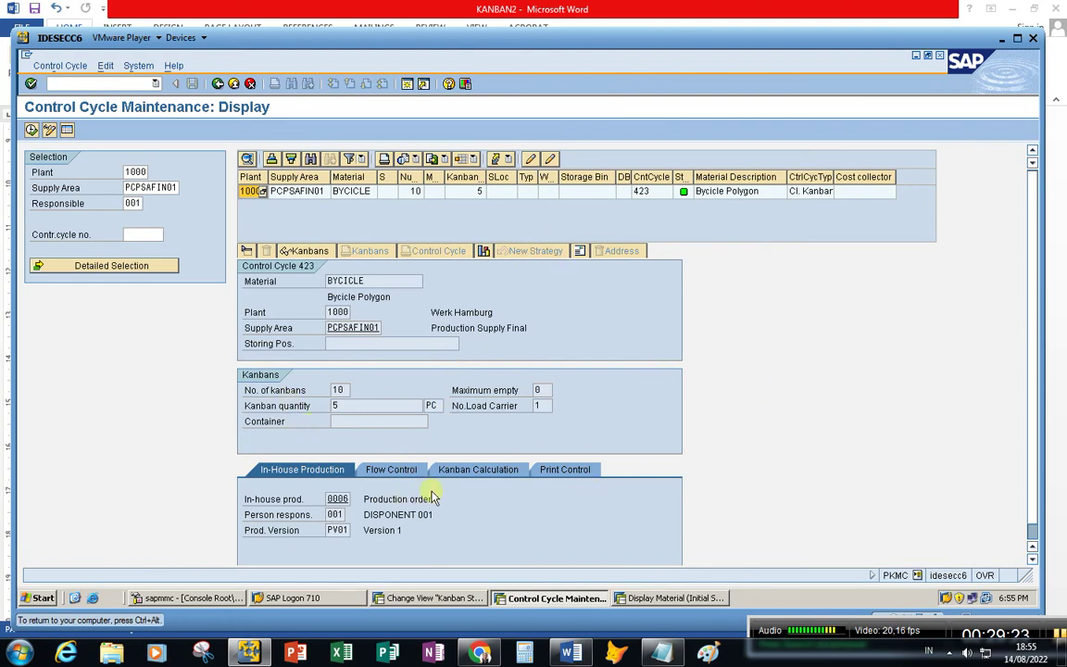
click(570, 653)
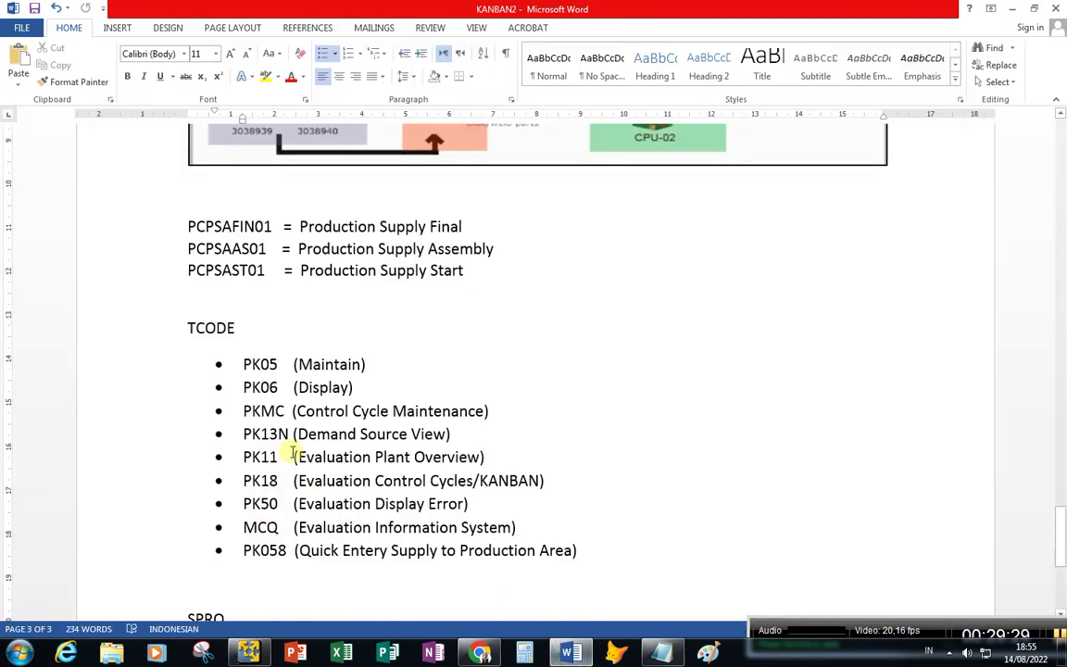
scroll(292, 454, down, 3)
scroll(291, 454, up, 2)
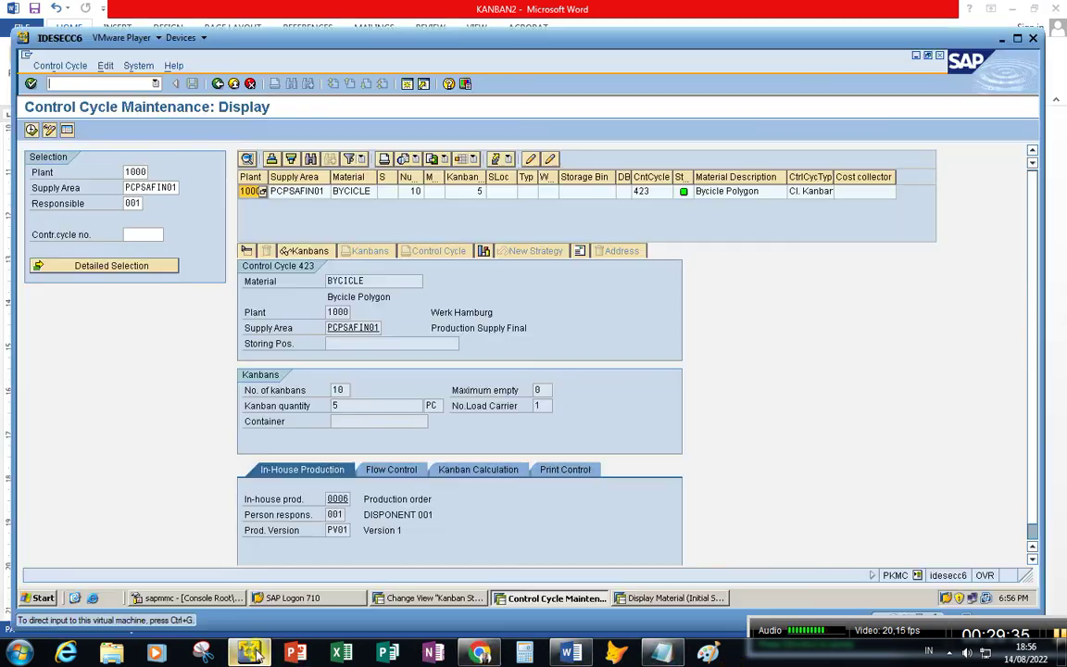
- Return to SAP, leave Control Cycle Maintenance with /N and start PK13N - Demand Source View from the Kanban Board folder
click(249, 653)
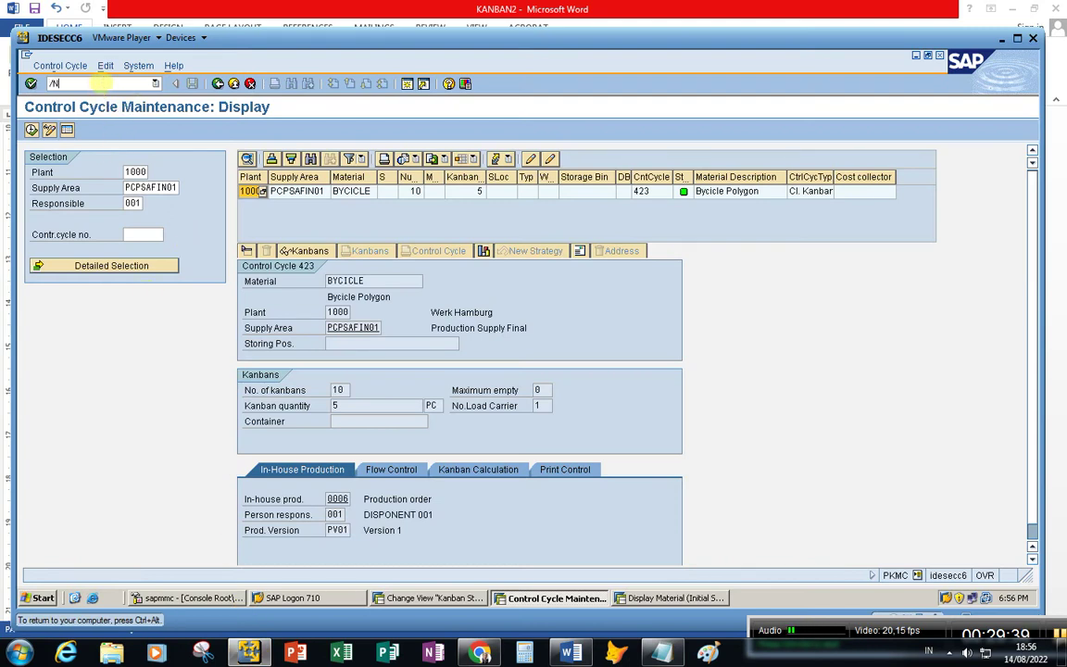
key(Return)
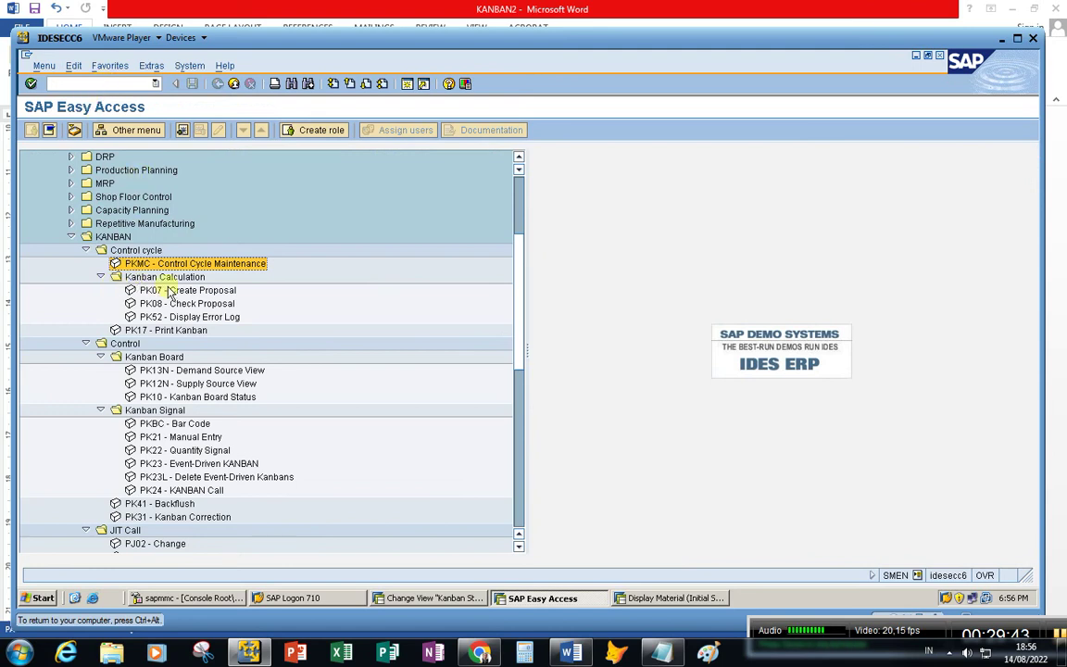
click(156, 371)
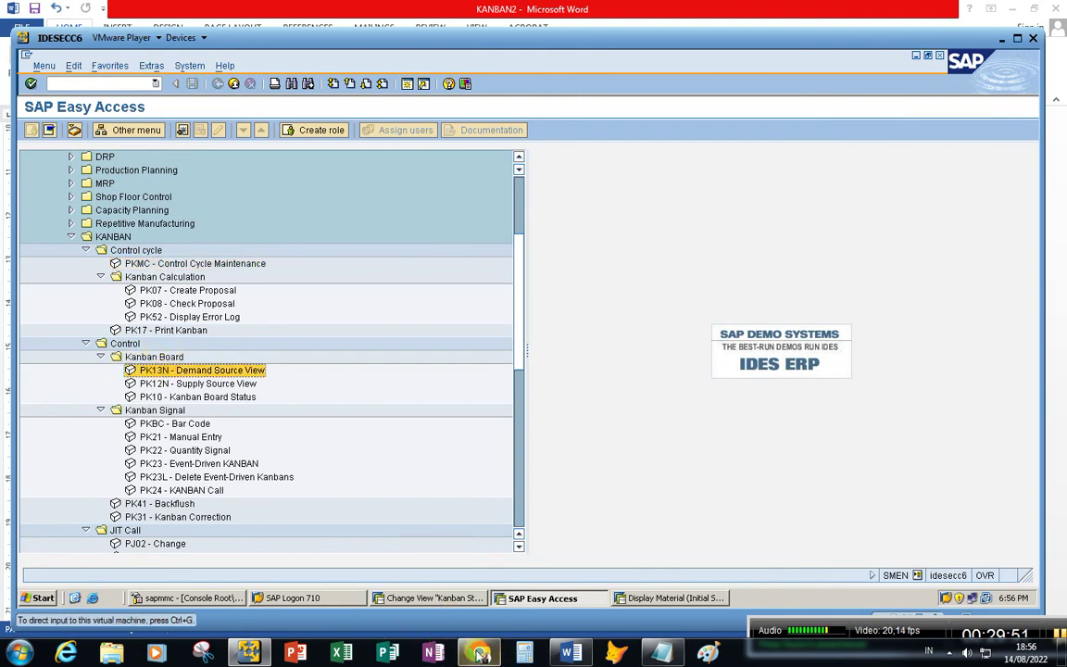
click(567, 654)
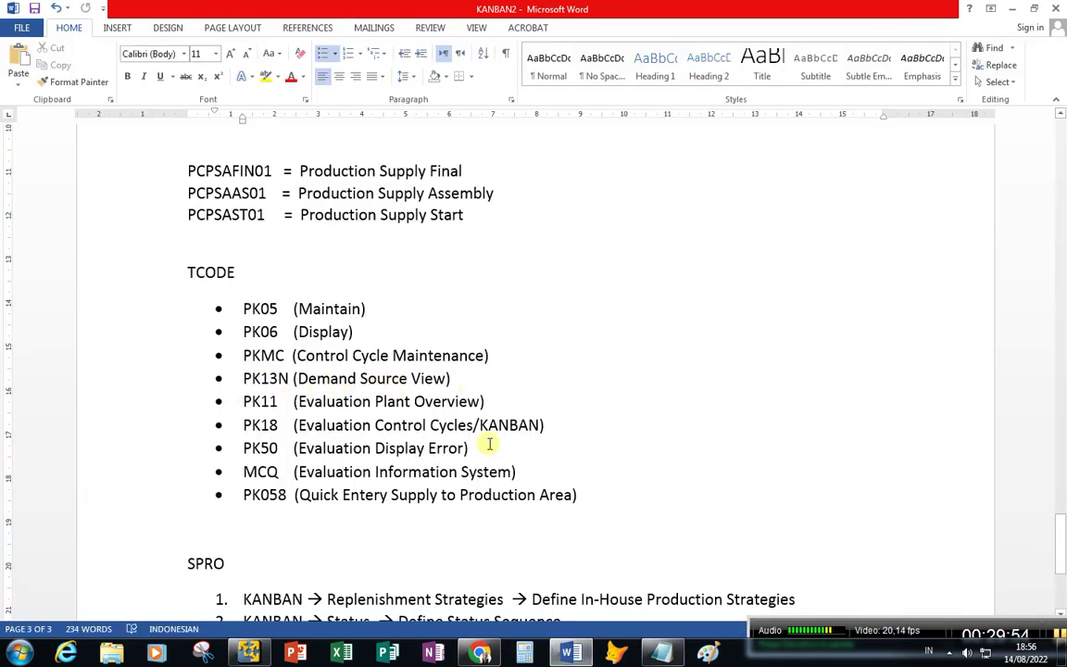
click(249, 654)
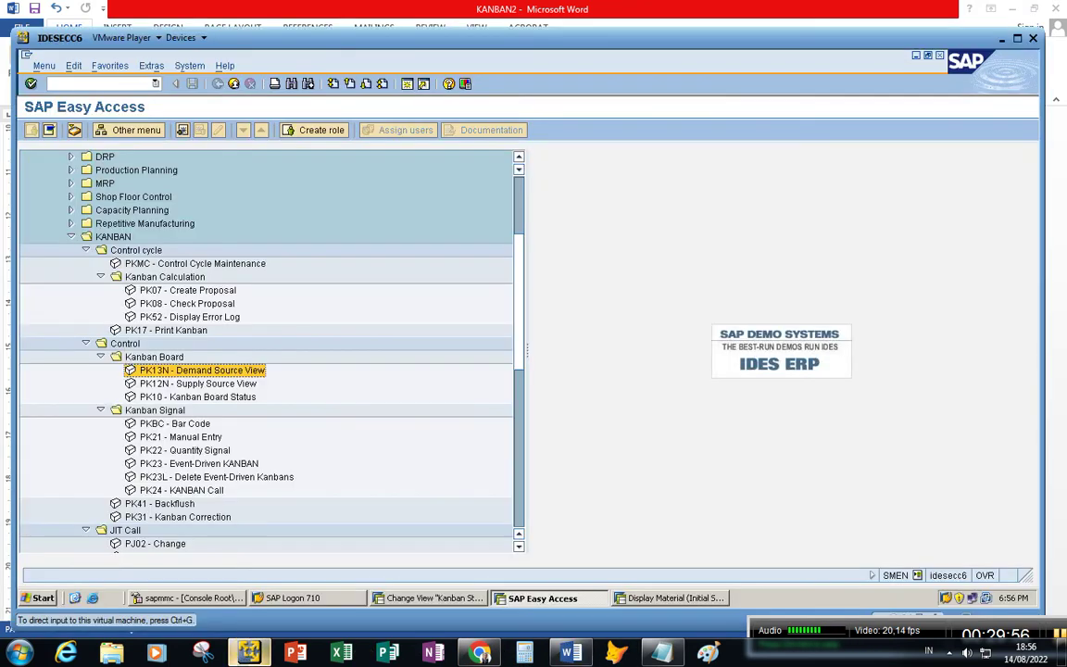
double_click(164, 370)
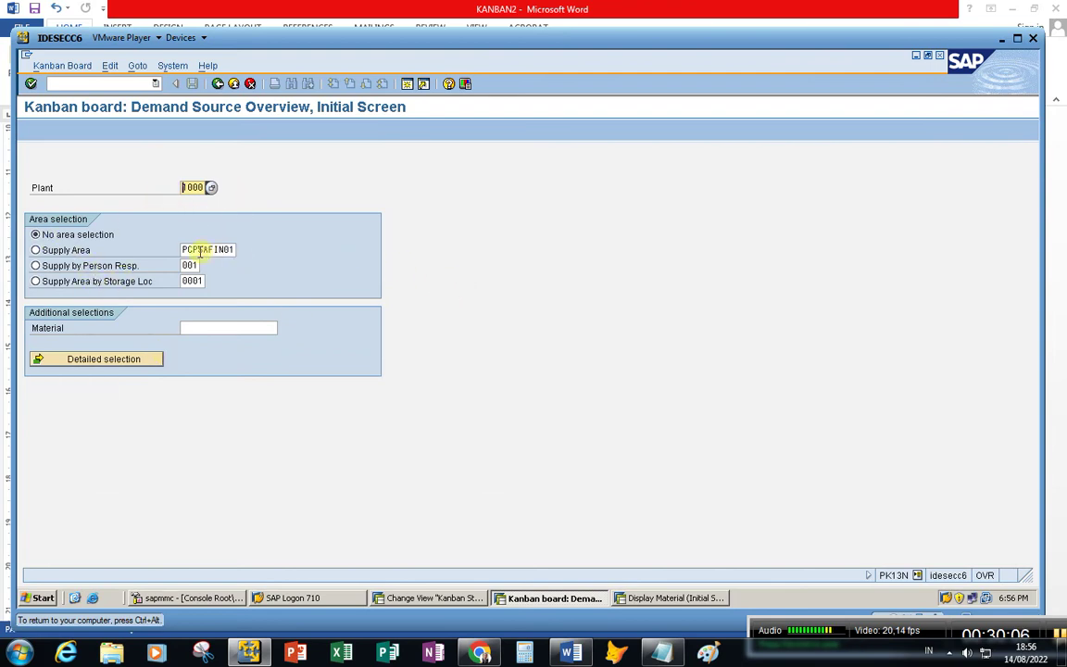
- Restrict the demand source overview for plant 1000 to supply area PCPSAFIN01 and display the kanban board
click(199, 250)
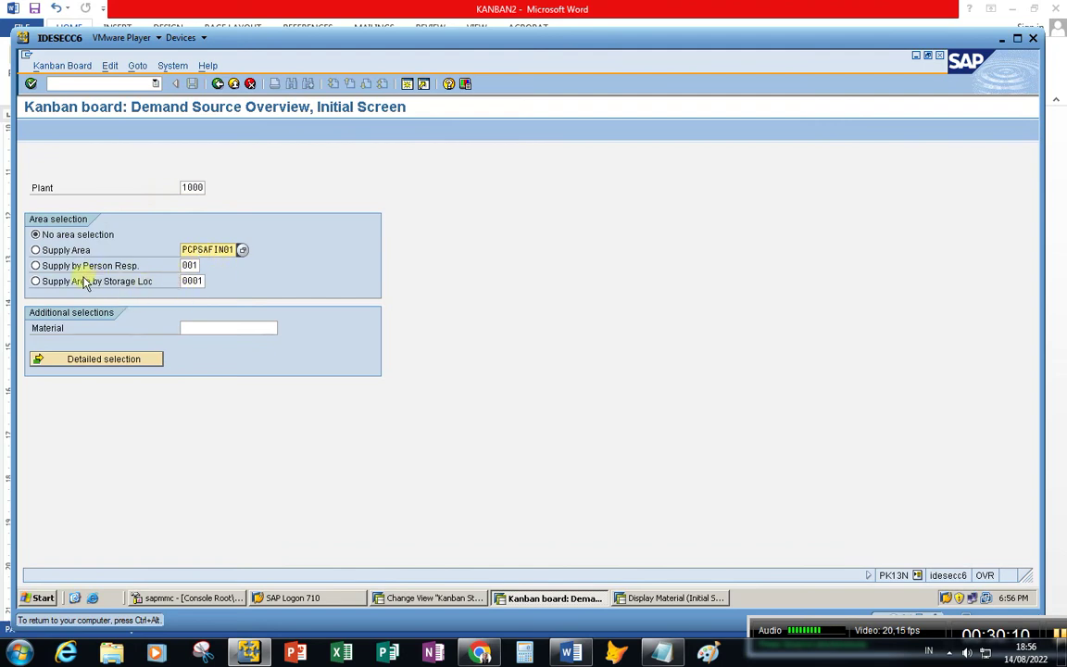
click(196, 281)
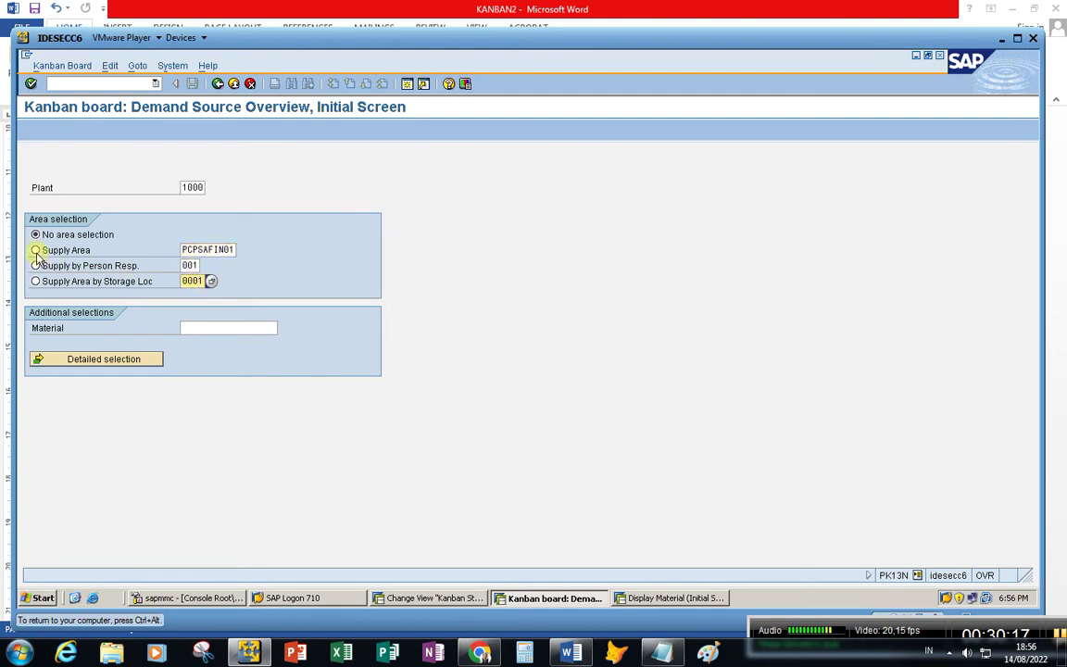
click(35, 251)
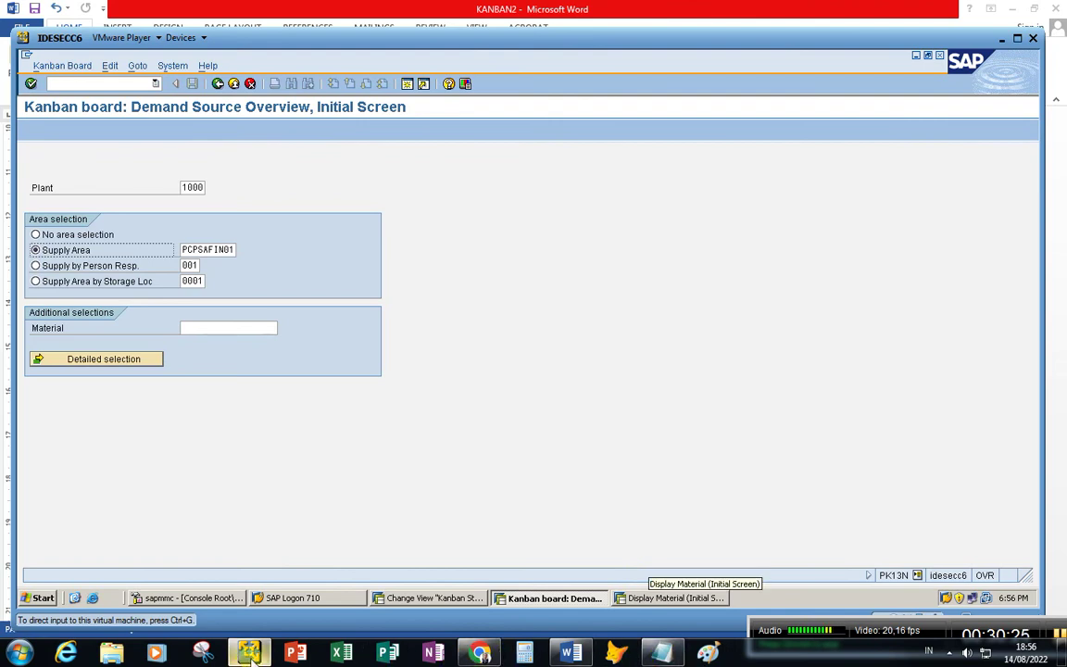
key(alt+Tab)
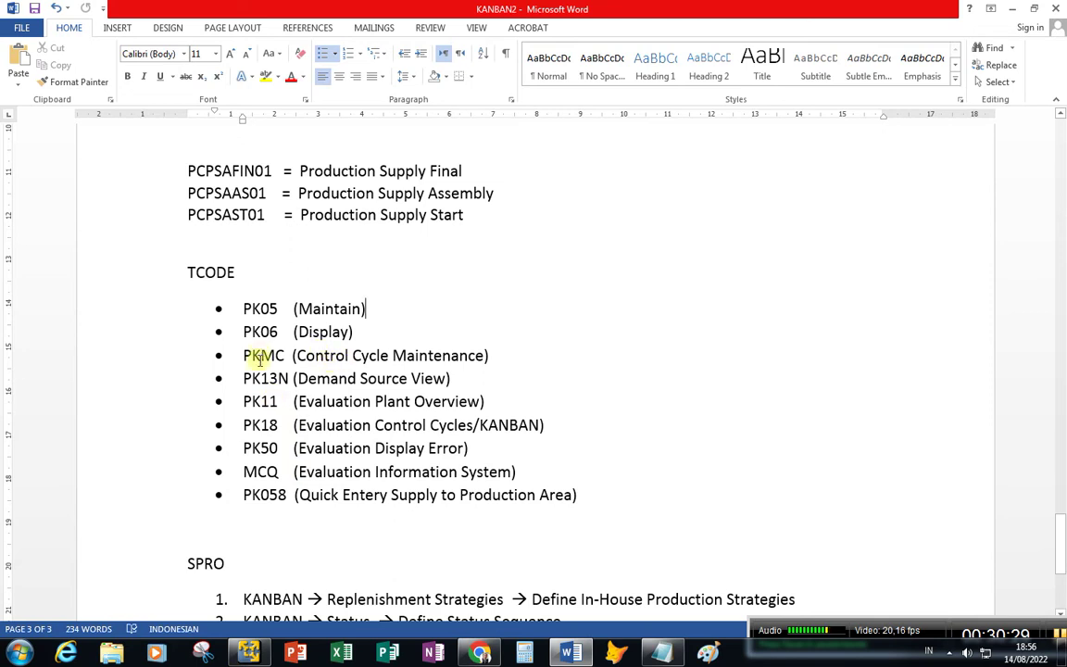
key(alt+Tab)
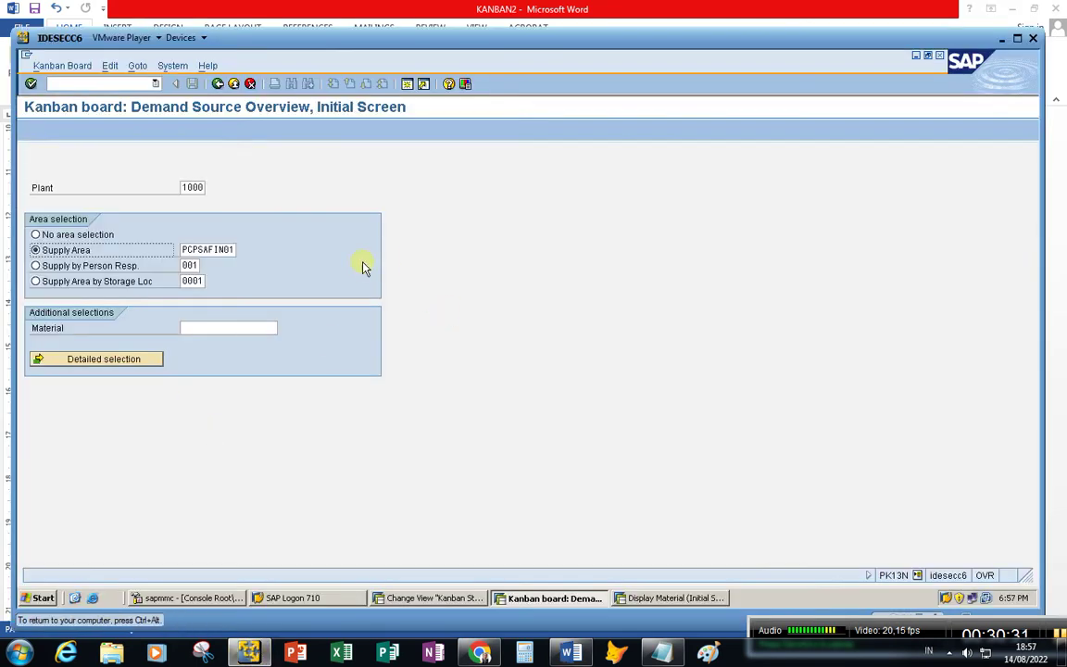
key(F8)
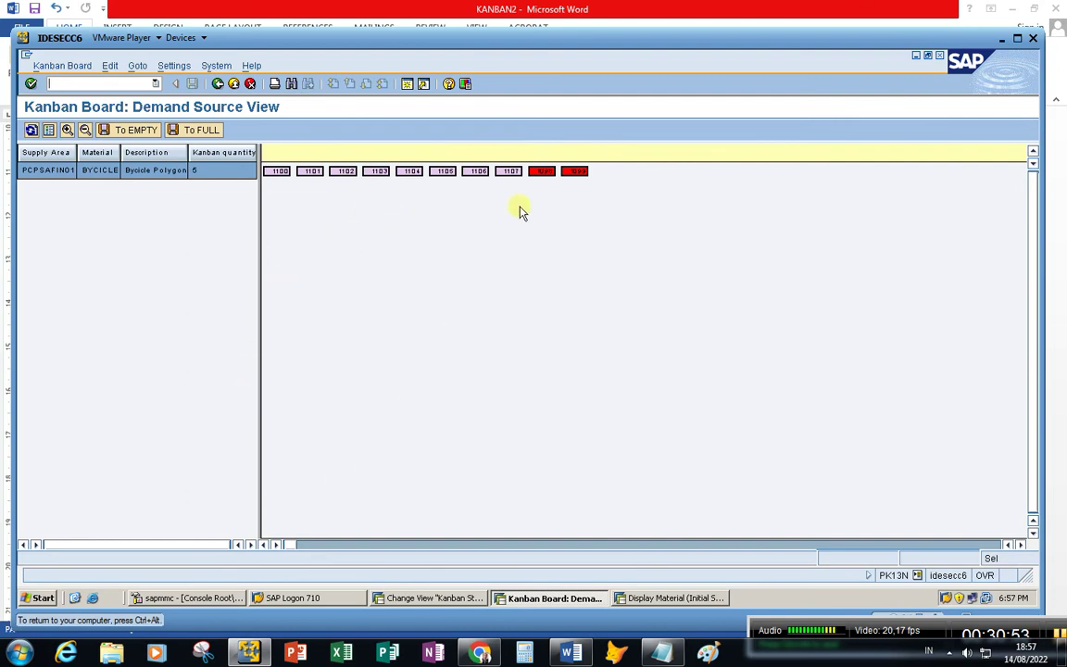
- Display the kanban information of kanban 1099 from the board and move its window aside to keep the board in view
click(545, 173)
click(574, 172)
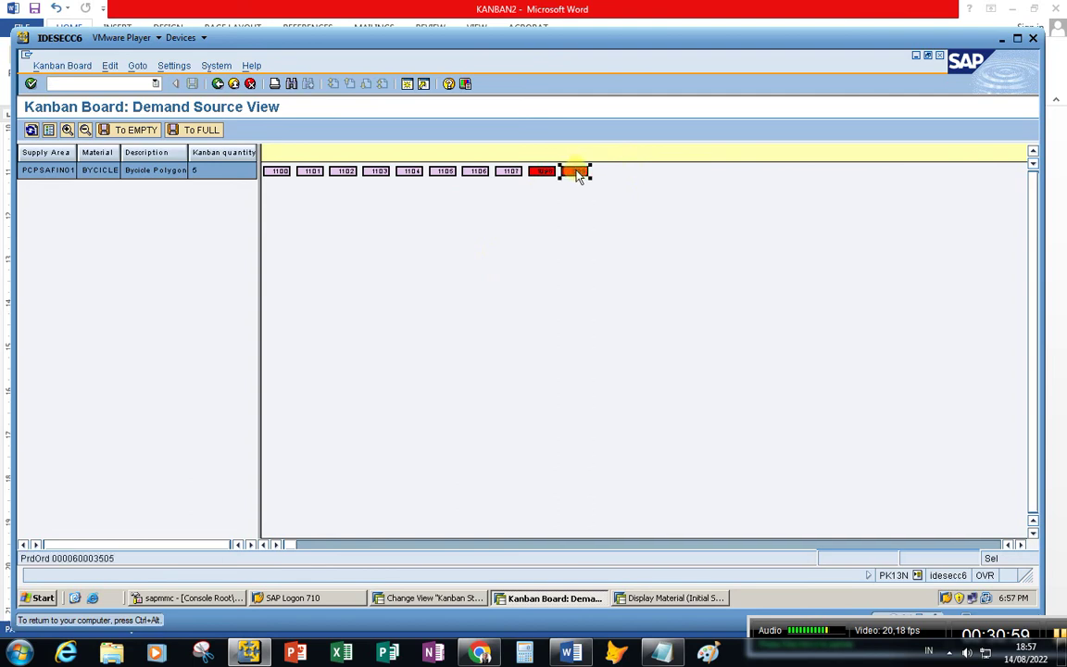
right_click(578, 175)
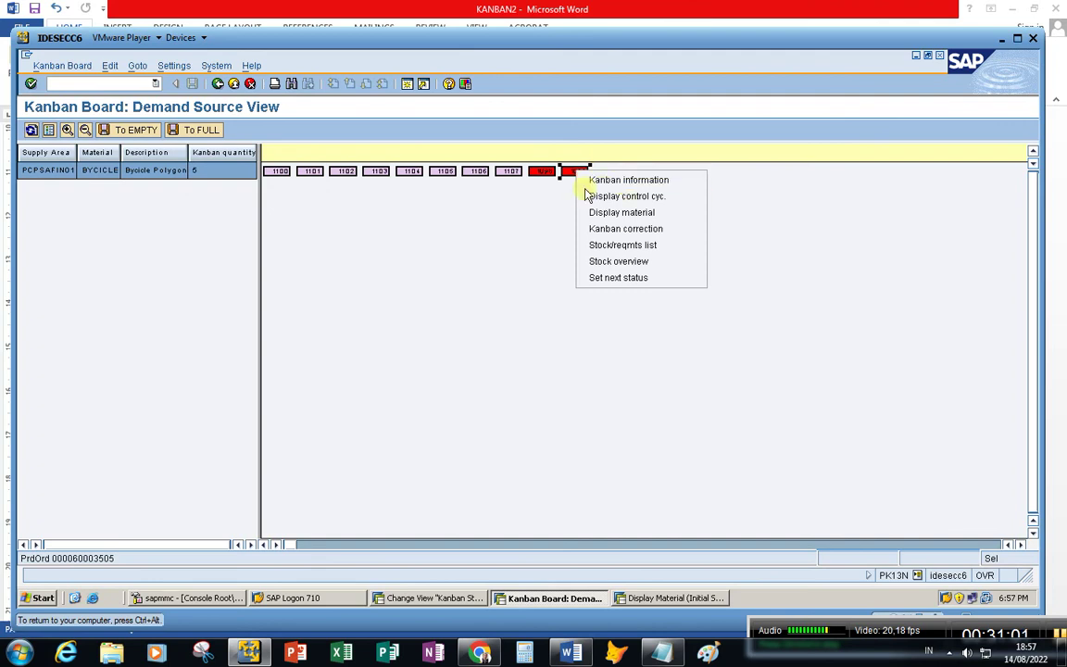
click(550, 219)
right_click(574, 171)
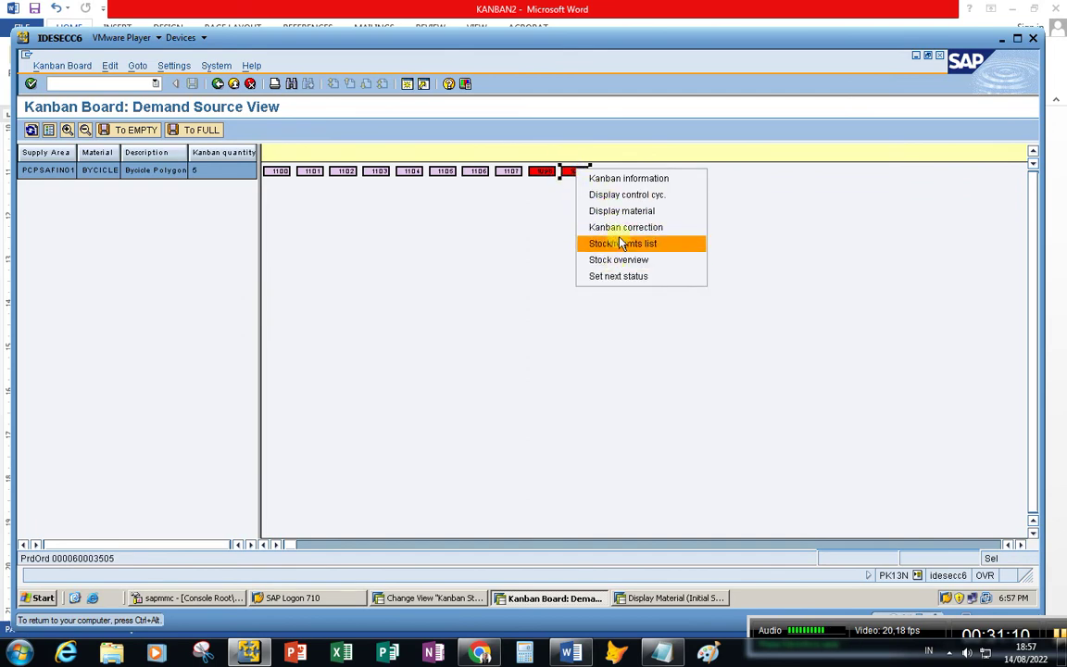
click(616, 179)
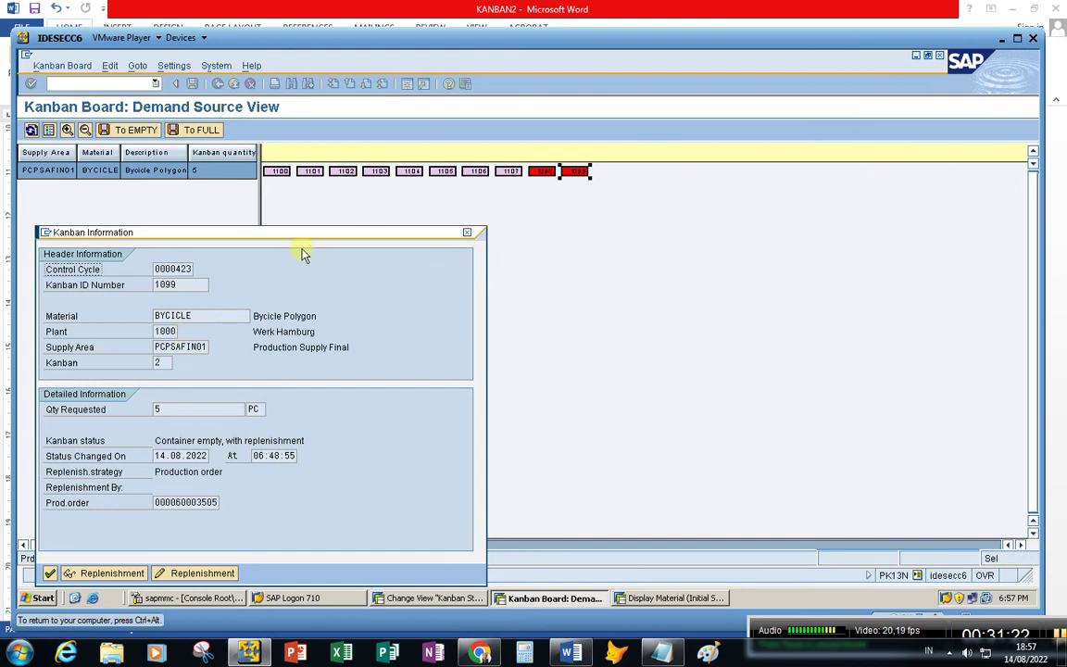
drag(289, 237, 360, 213)
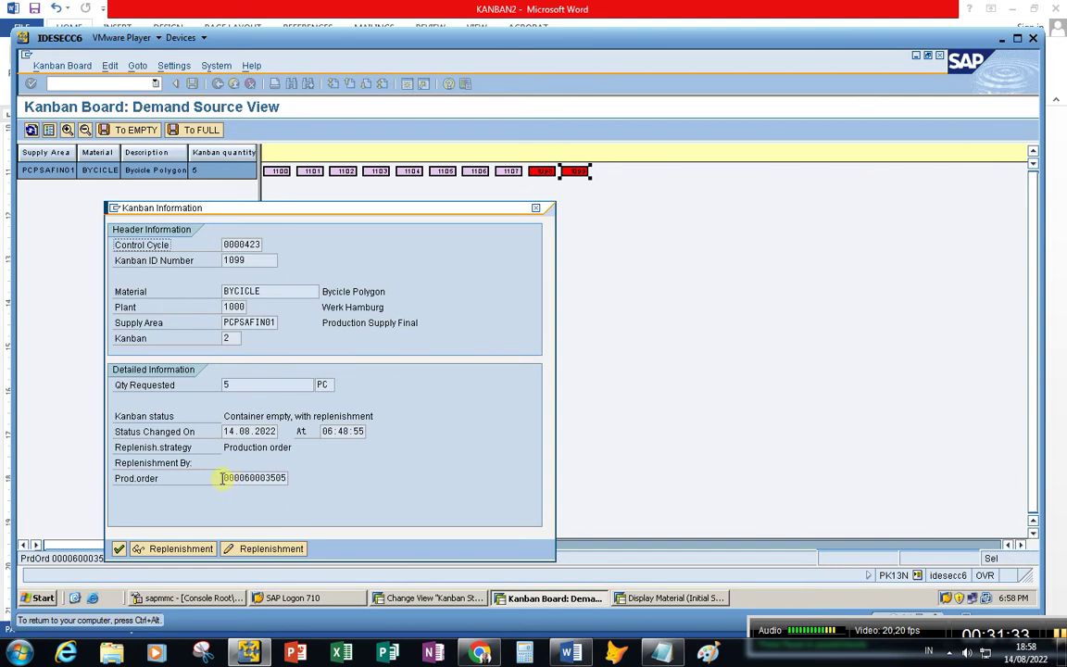
- Highlight the production order number in the detailed information of kanban 1099 and close the kanban information
drag(224, 478, 279, 482)
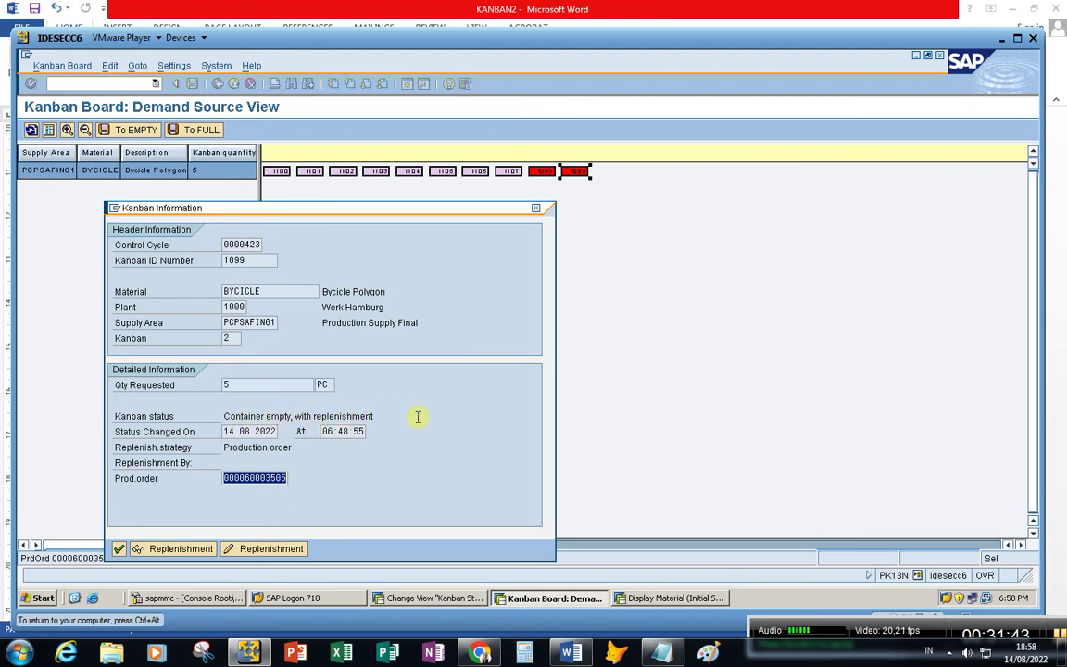
click(261, 478)
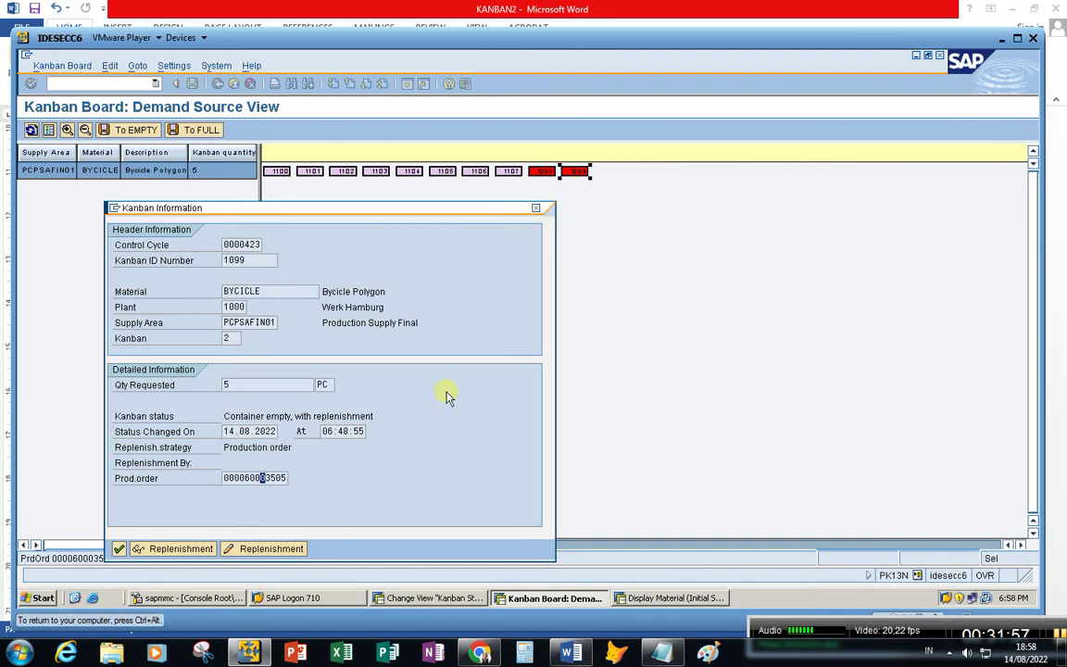
click(119, 548)
- Display the kanban information of kanban 1098 and open its production order to view the header and component overview
right_click(541, 179)
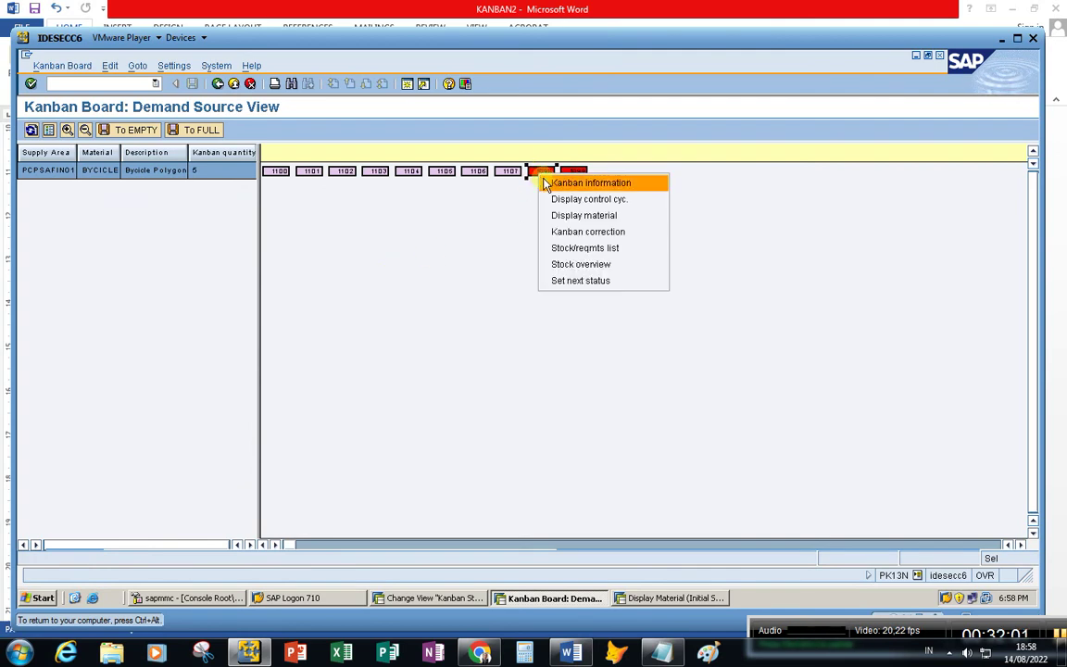
click(574, 180)
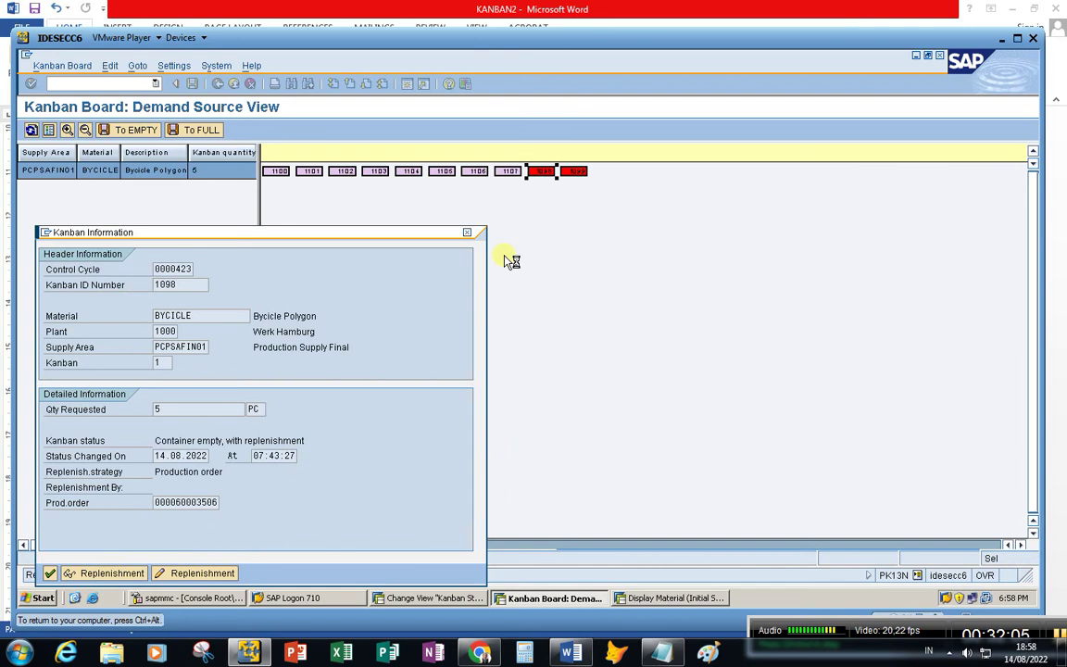
double_click(226, 405)
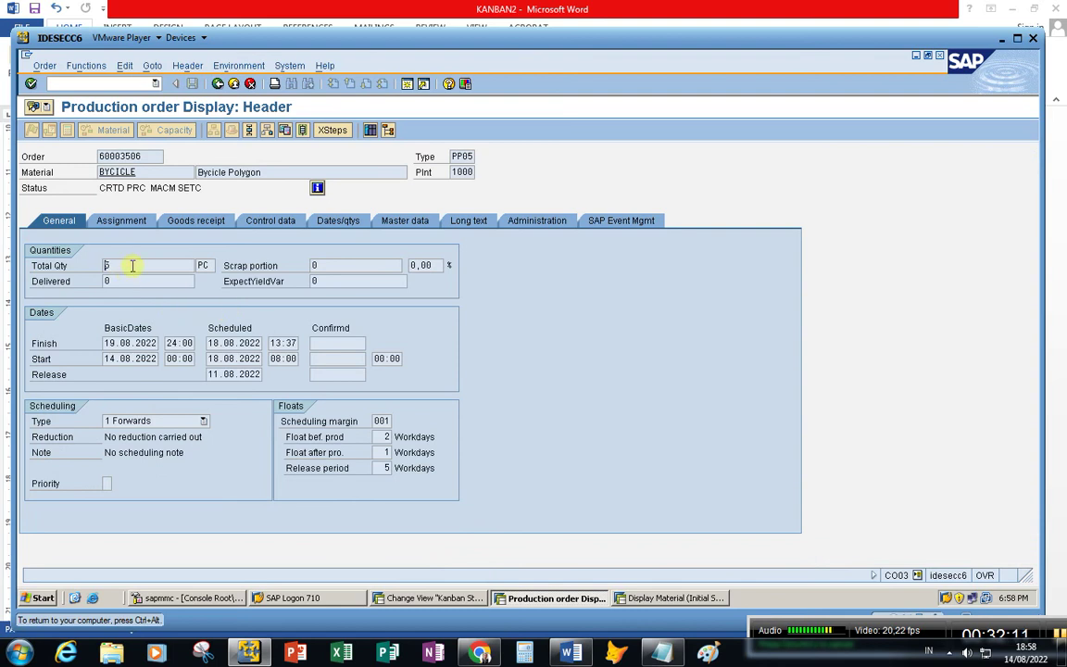
click(111, 266)
click(267, 131)
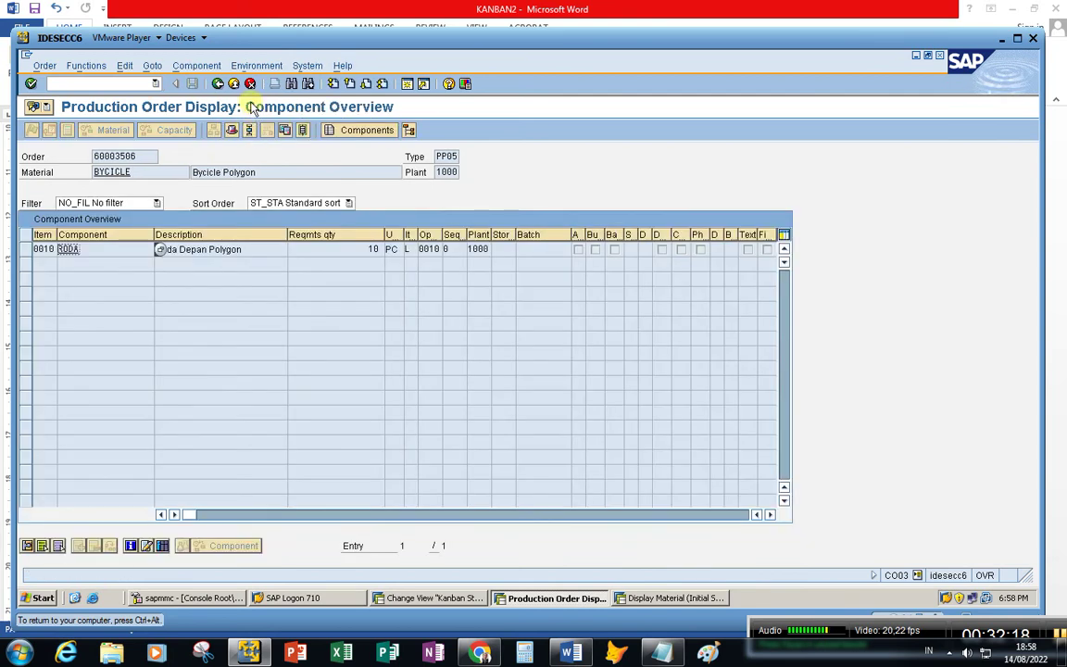
- Leave the production order display and close the kanban information of kanban 1098
click(218, 84)
click(217, 84)
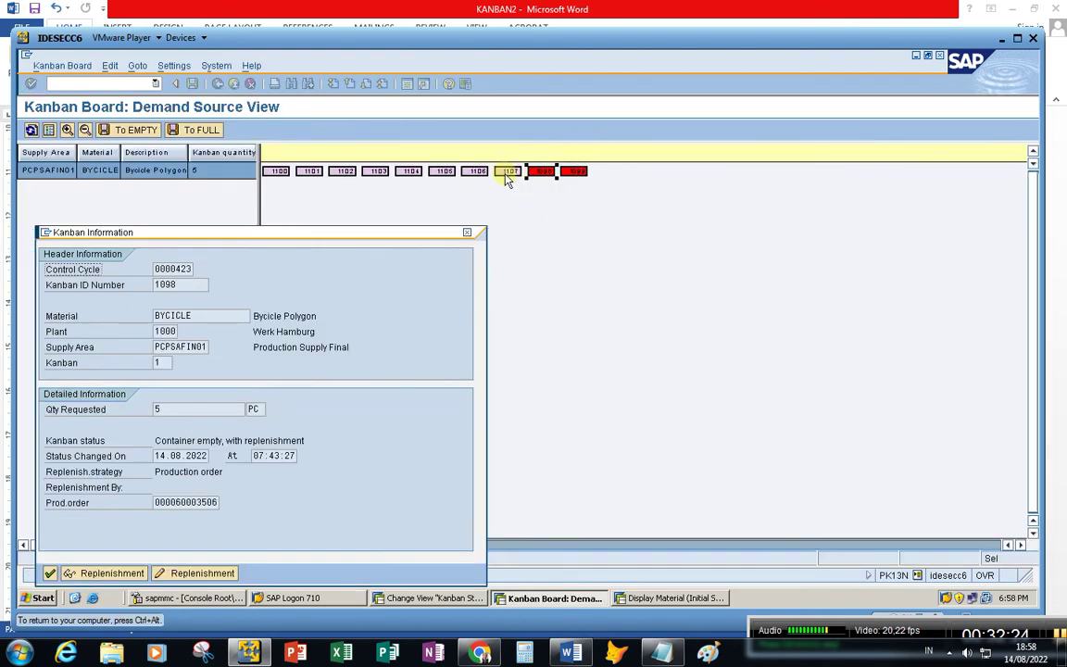
drag(469, 231, 471, 234)
click(477, 233)
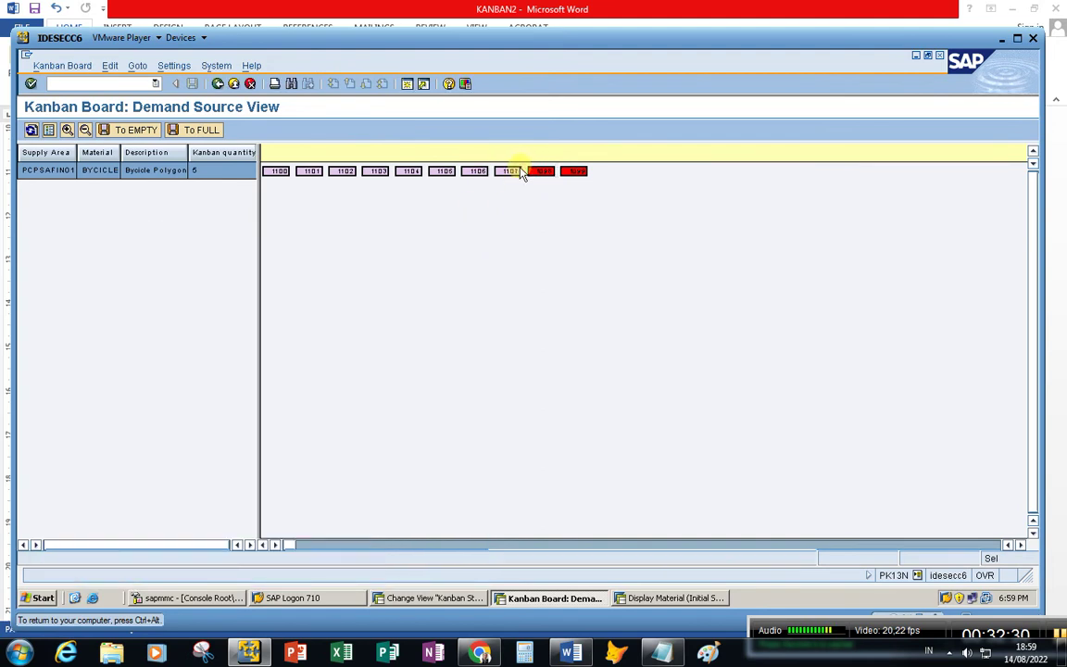
- Display the kanban board legend, move it aside to view the status colours beside the board, and close it
click(51, 65)
click(60, 82)
drag(226, 257, 693, 236)
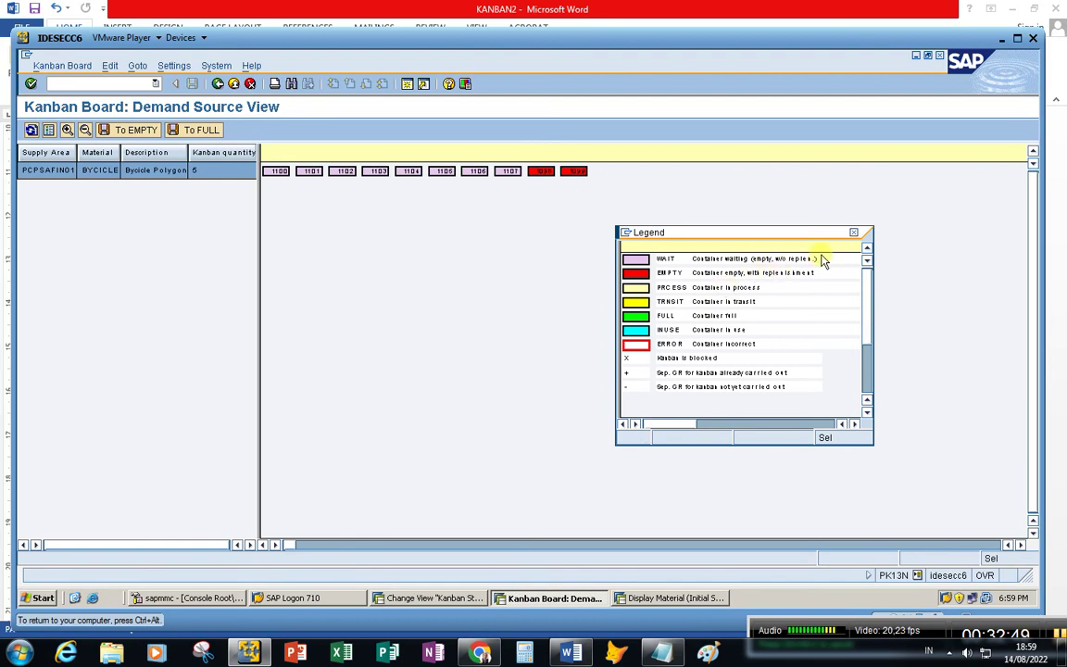
click(856, 237)
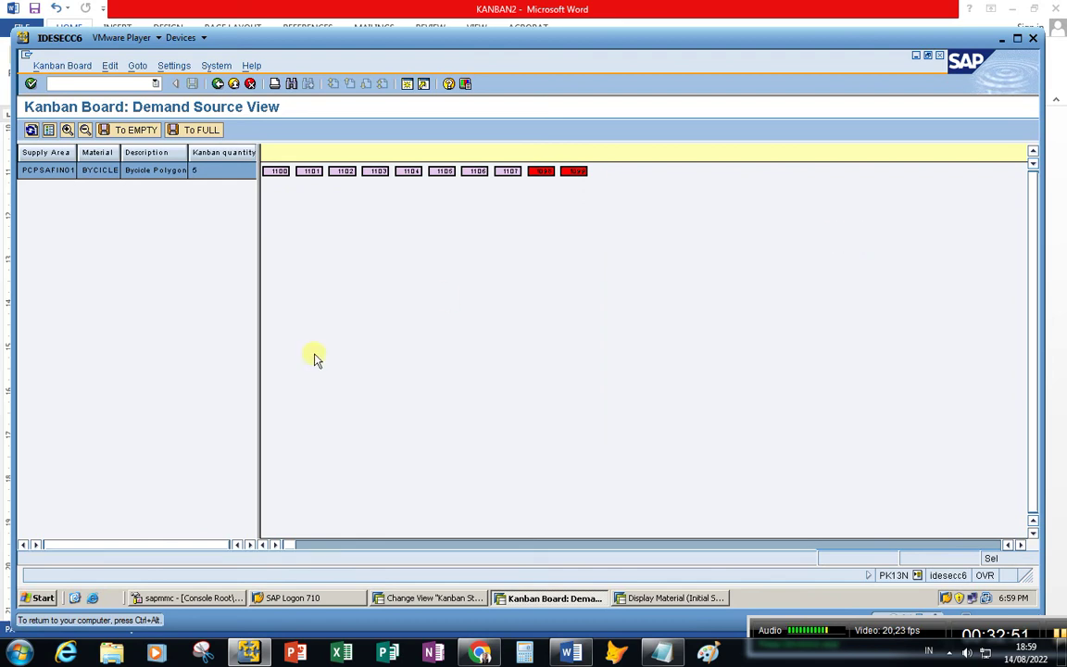
- Start PKMC with /NPKMC in the Display Material session and list the control cycles for plant 1000 and supply area PCPSAFIN01
click(512, 176)
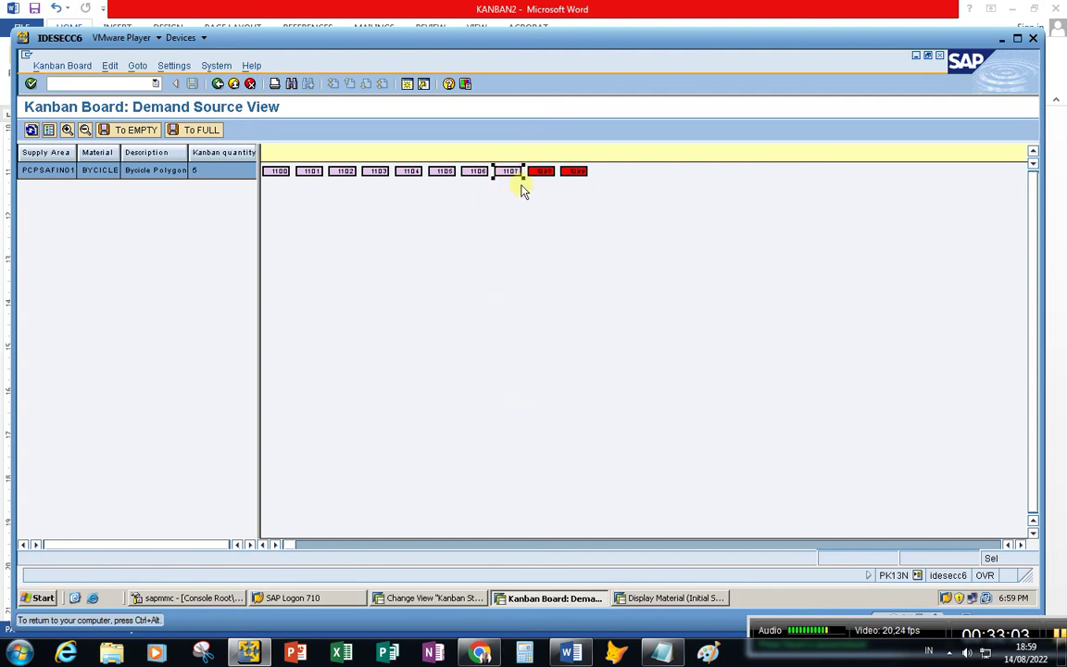
mouse_move(562, 174)
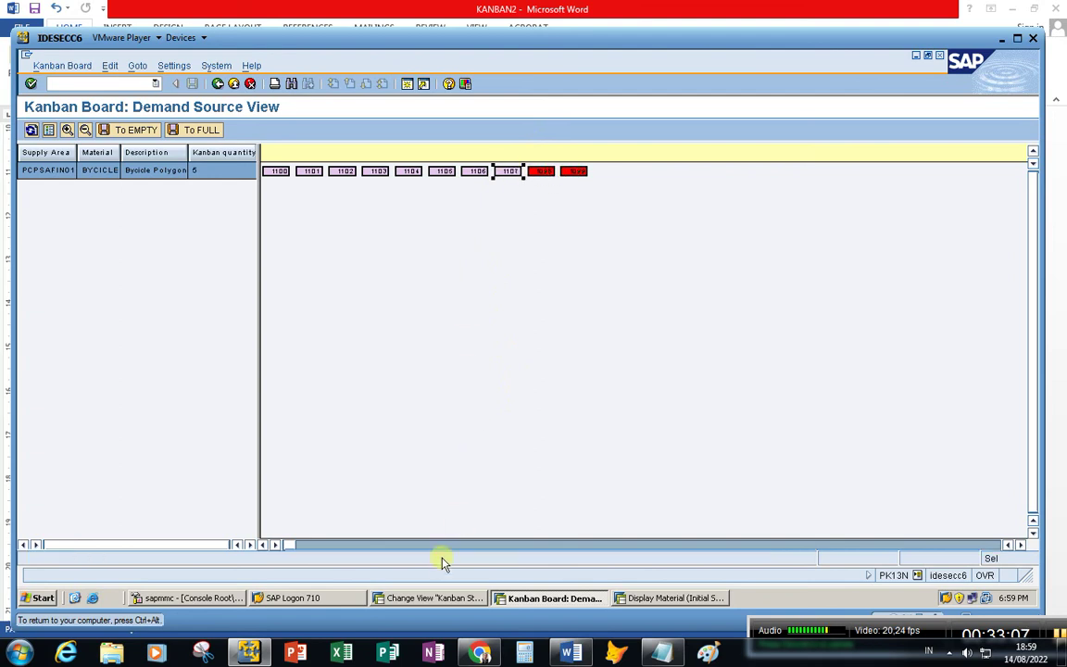
click(663, 598)
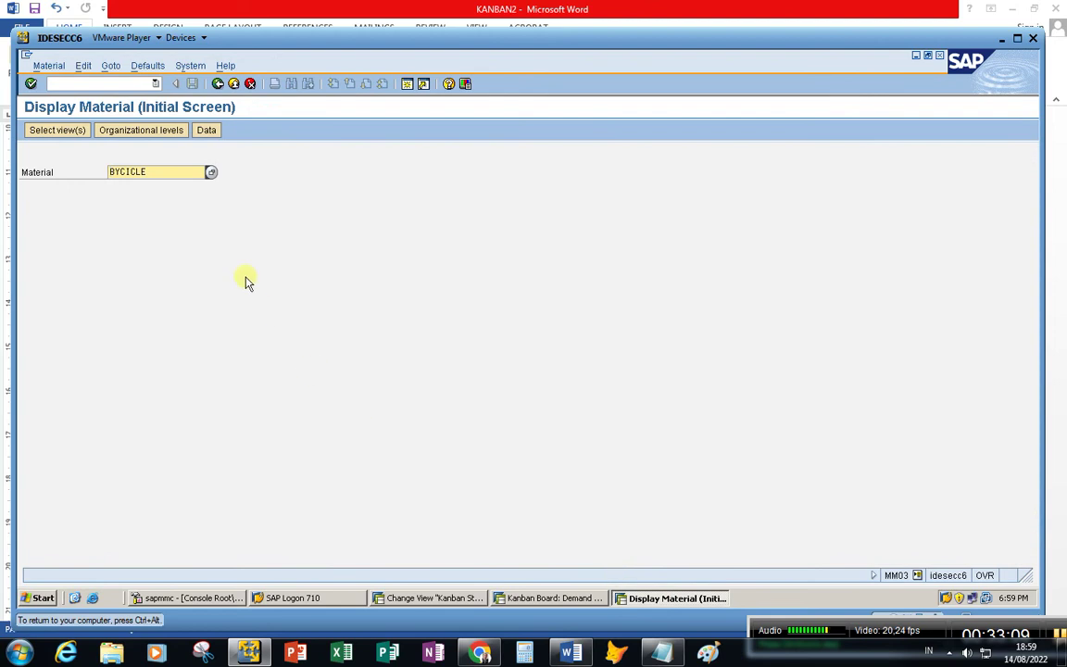
click(84, 85)
text(/npkmc)
key(Return)
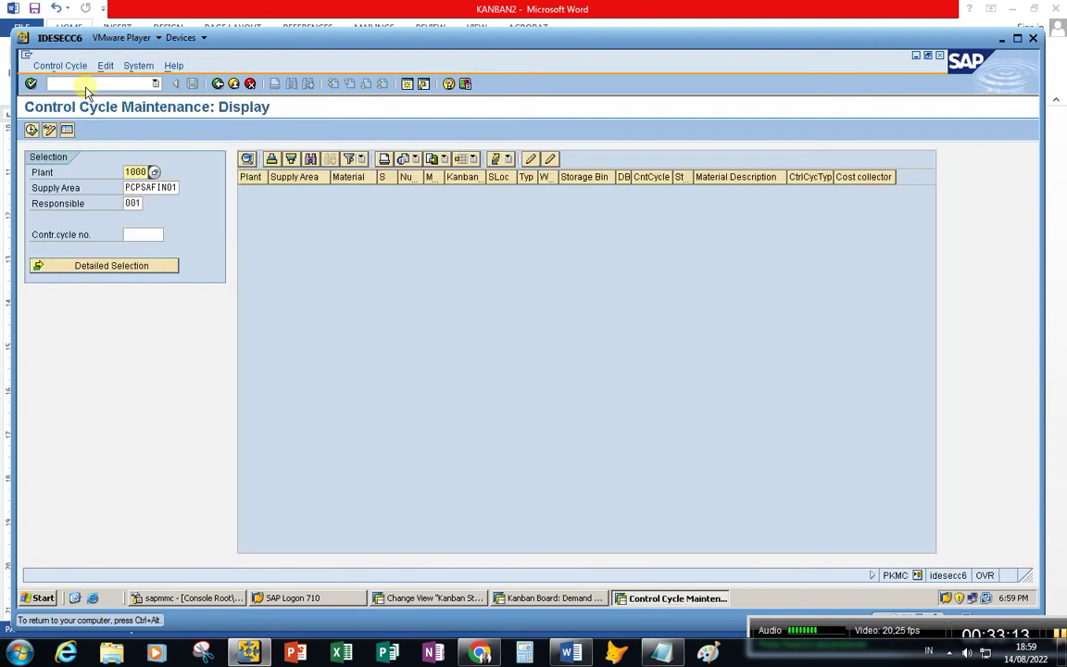
click(31, 131)
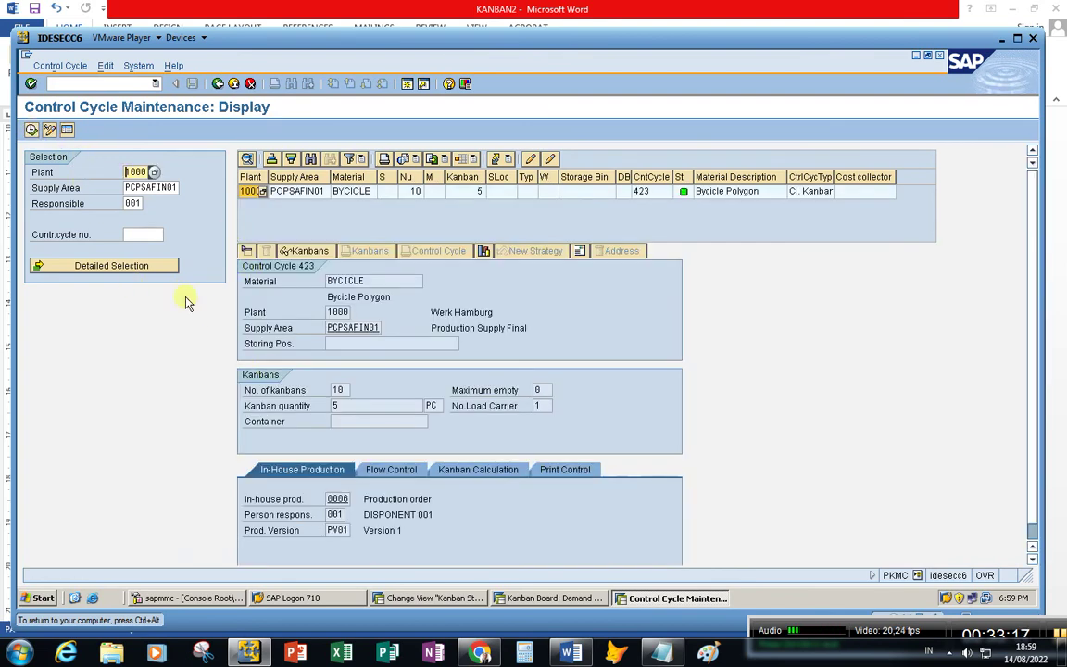
- Display the kanbans of the BYCICLE control cycle and compare their ID numbers and statuses with the kanban board
click(306, 250)
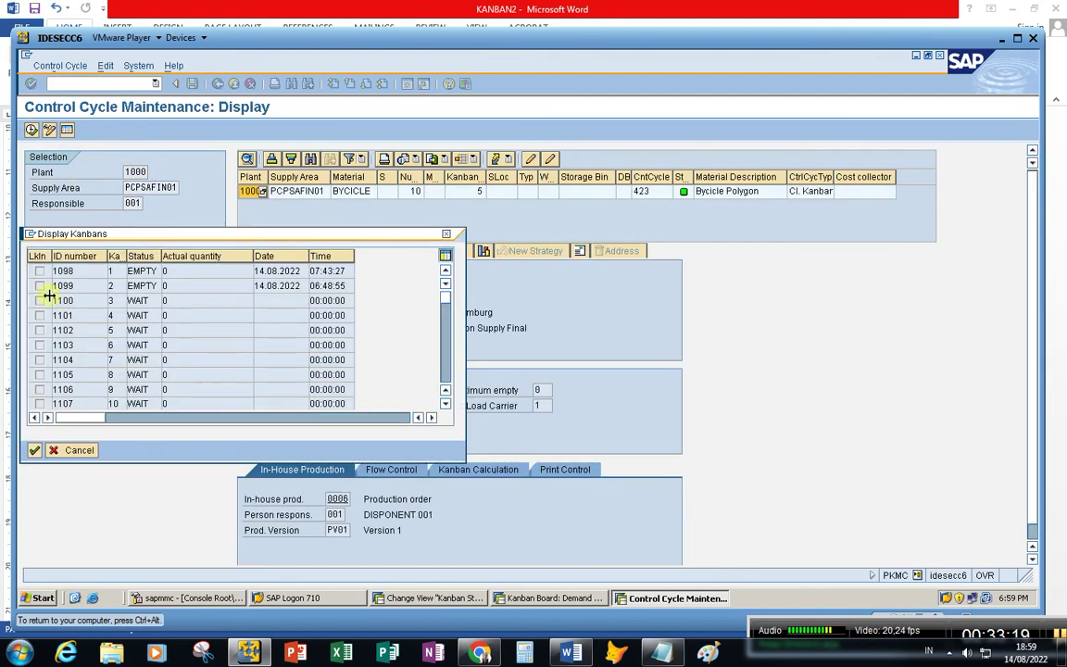
click(180, 300)
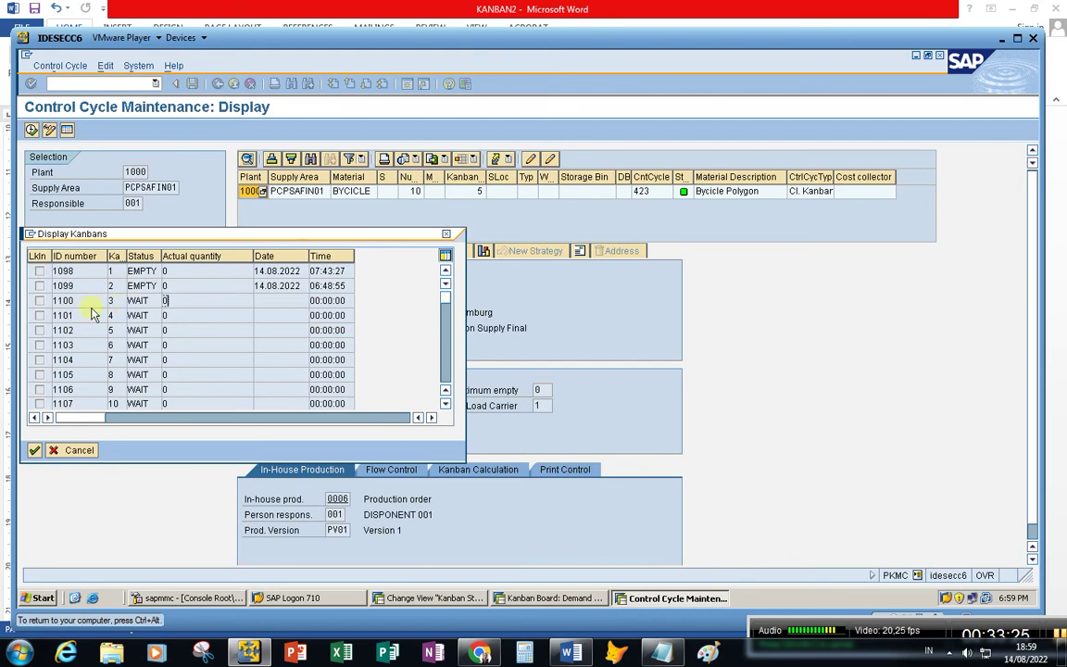
click(547, 598)
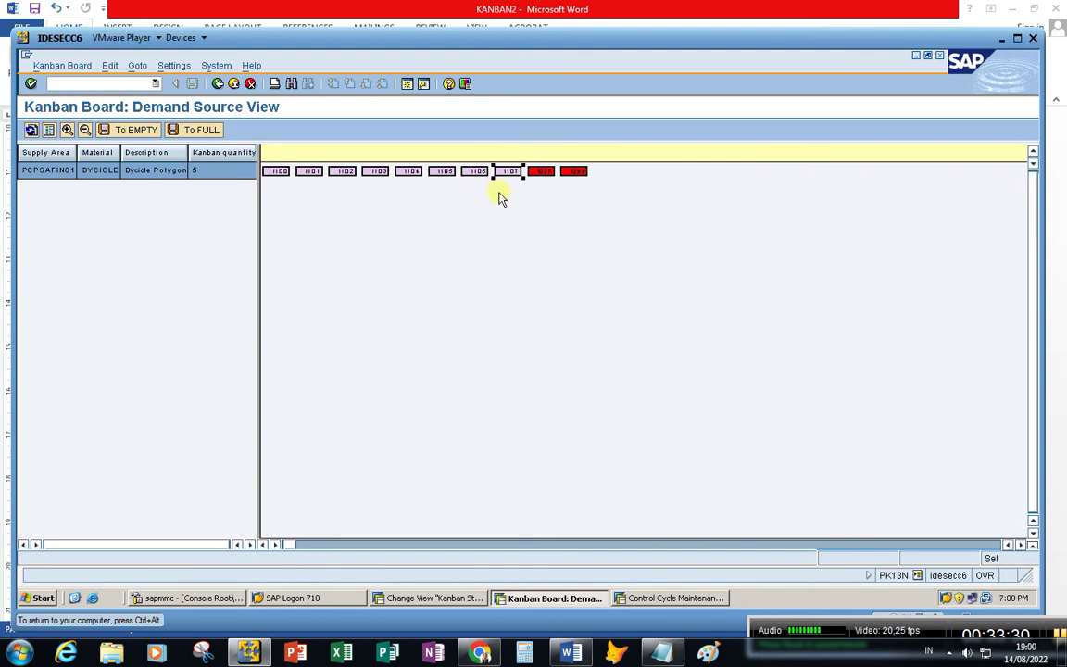
click(660, 598)
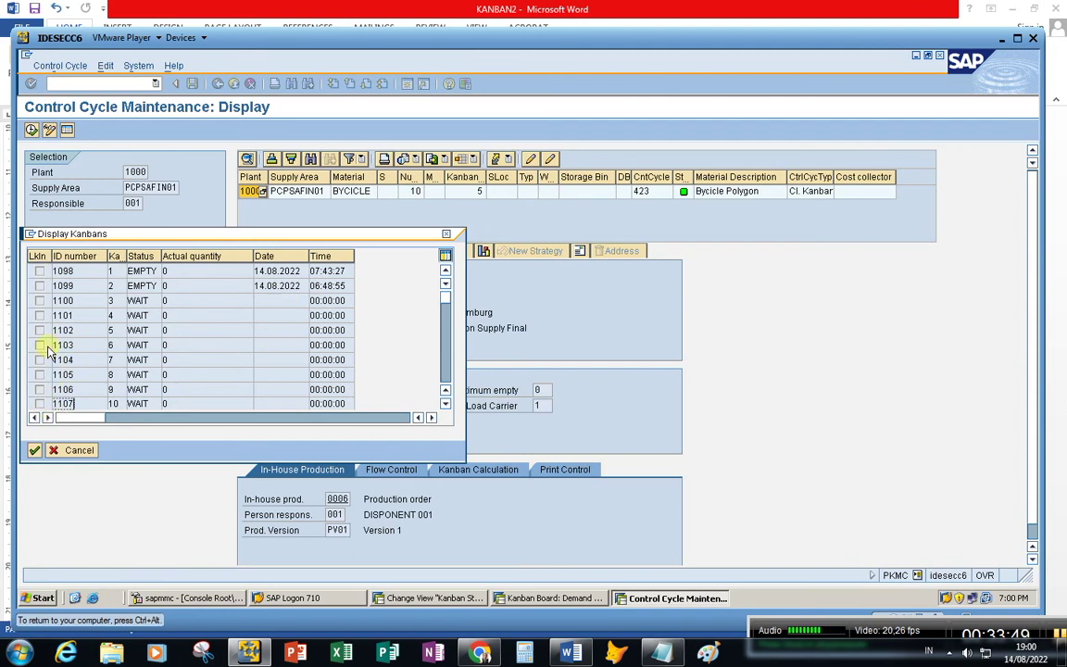
- Close the kanban list and set kanban 1107 to EMPTY on the kanban board
click(34, 450)
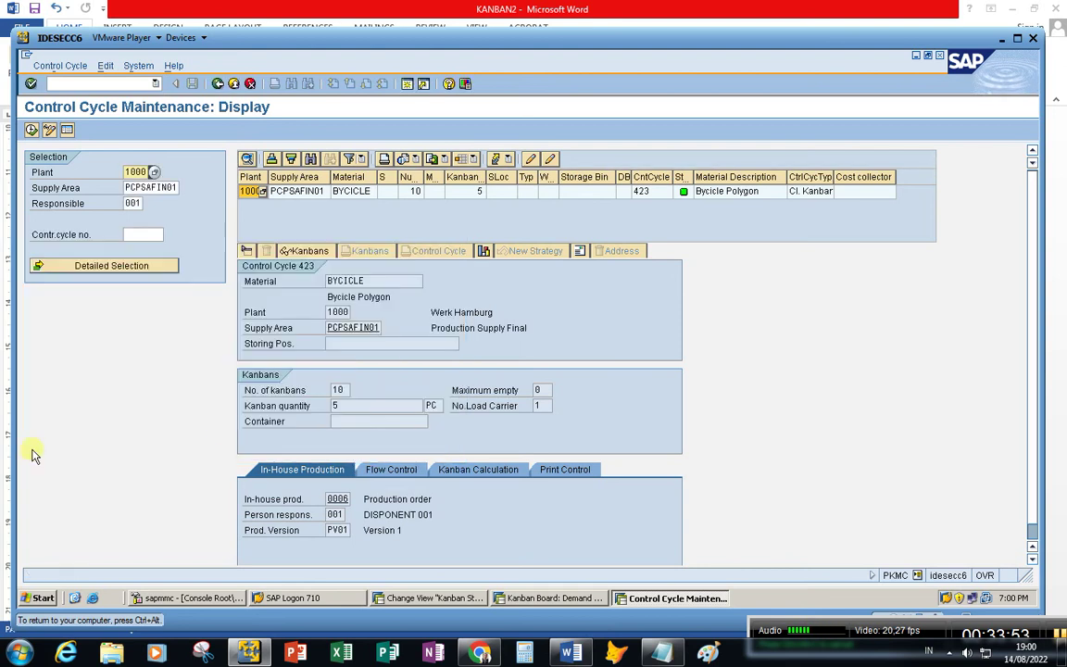
click(554, 597)
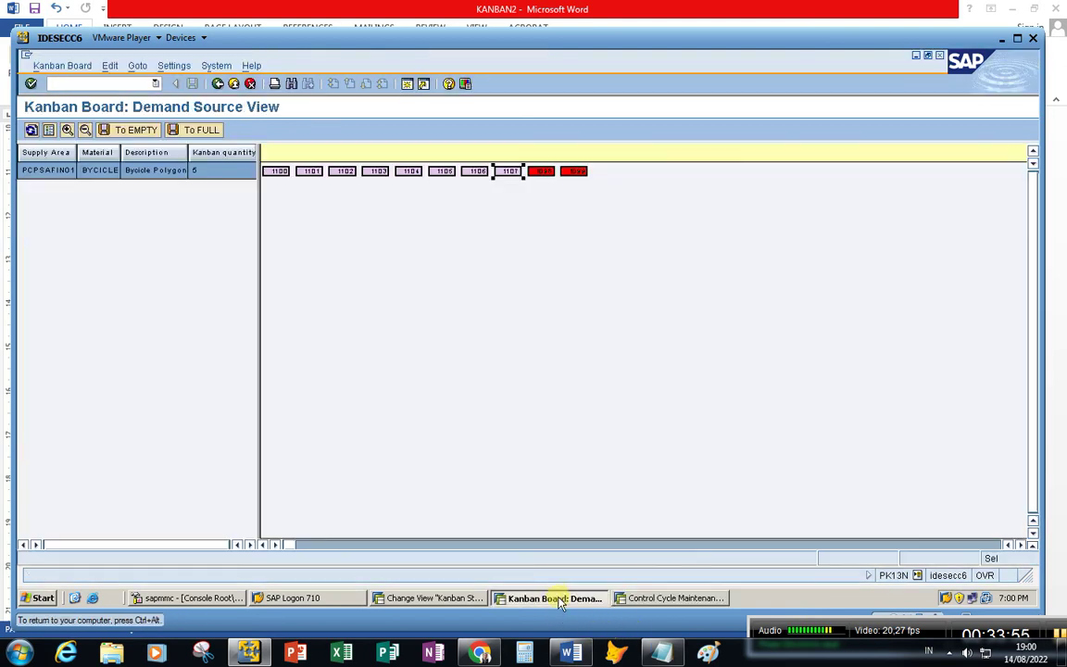
click(512, 174)
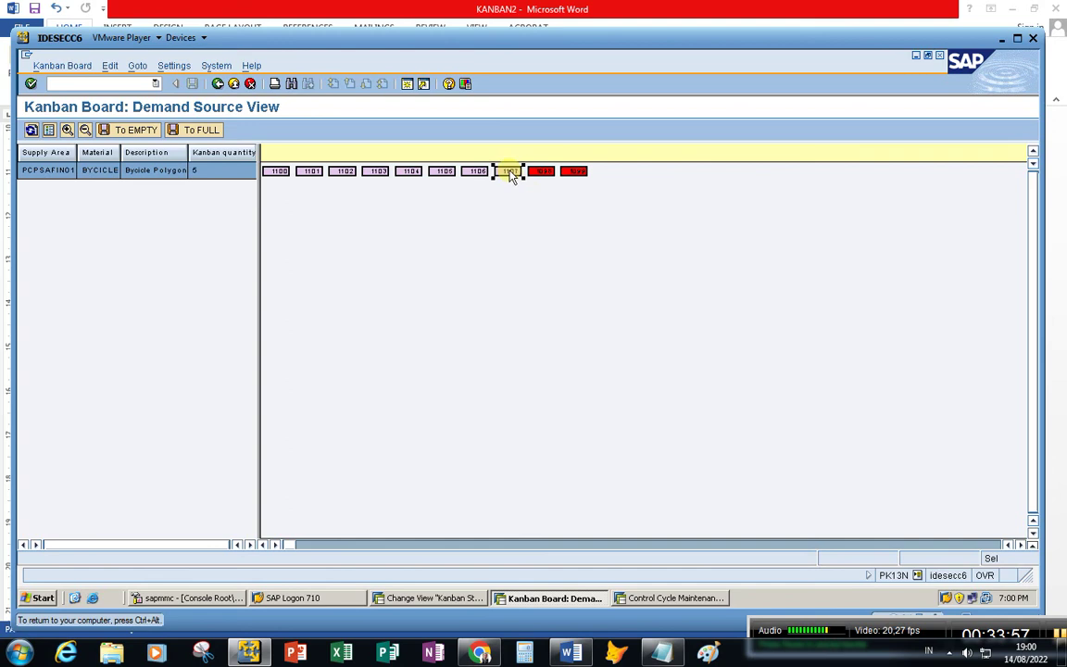
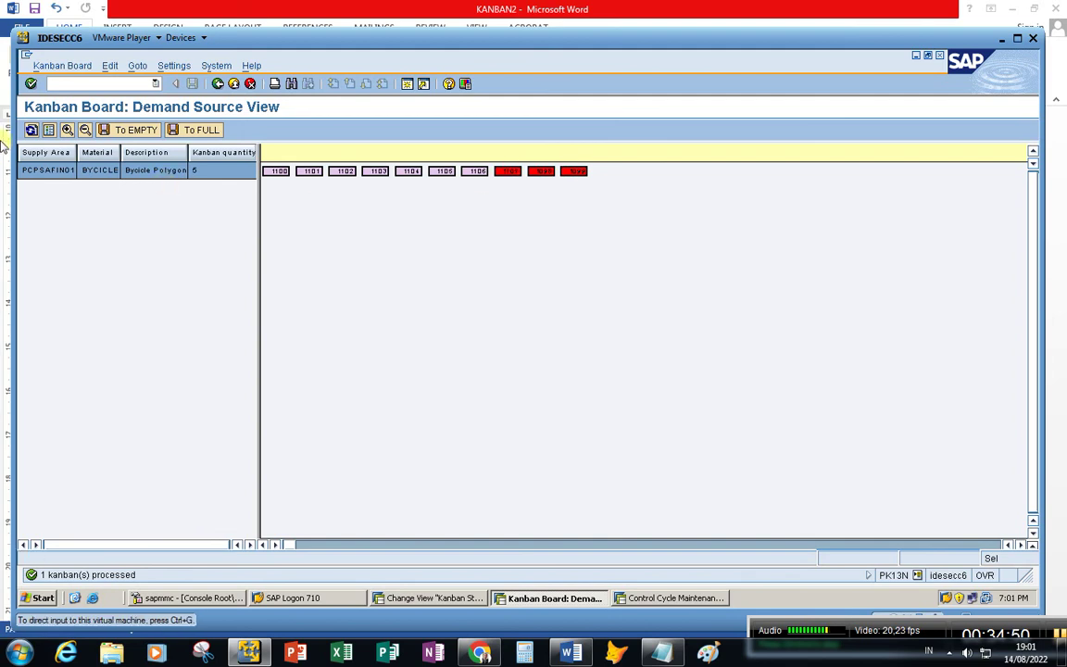
- Show the board legend again to check the meaning of kanban 1107's status colour, and close it
click(52, 65)
click(55, 83)
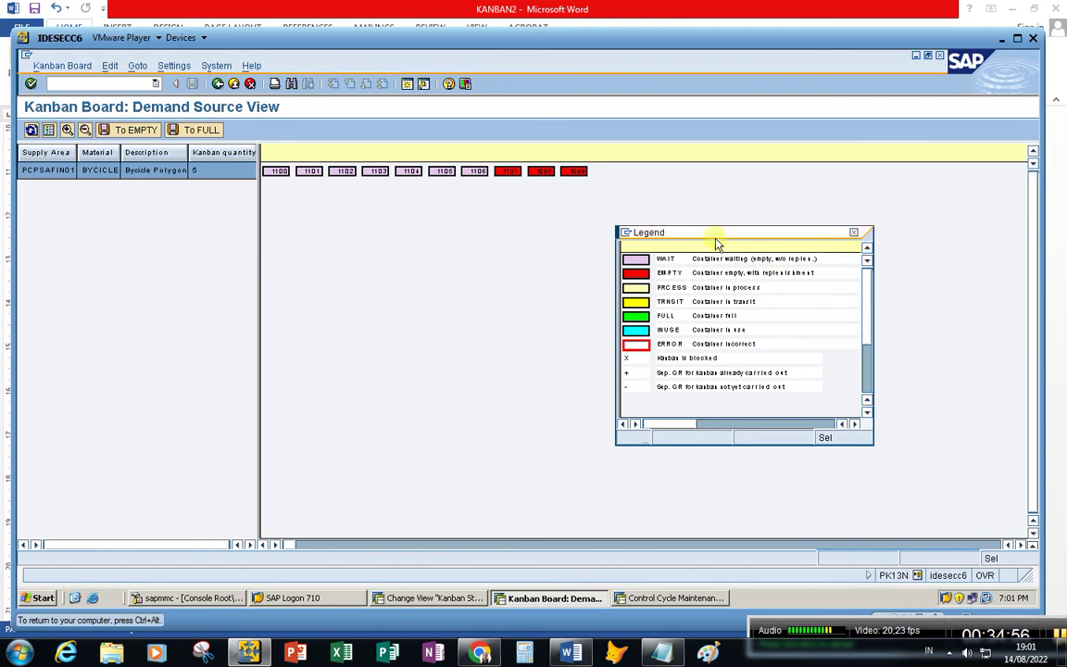
click(853, 232)
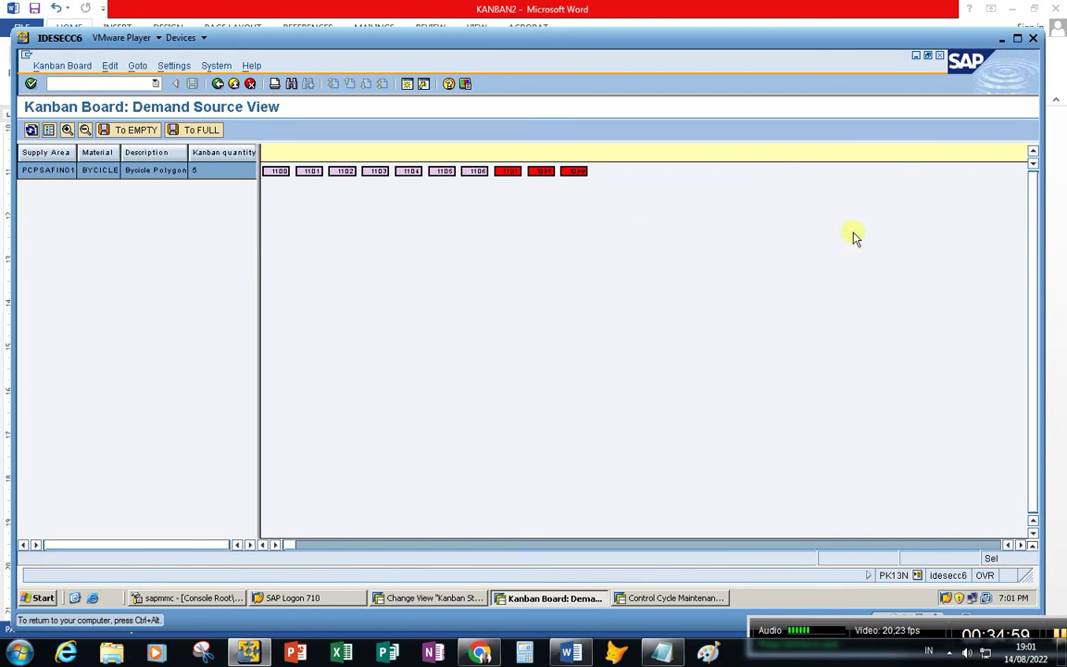
- Display the kanban information of kanban 1107, highlight its production order number and close the window
right_click(507, 174)
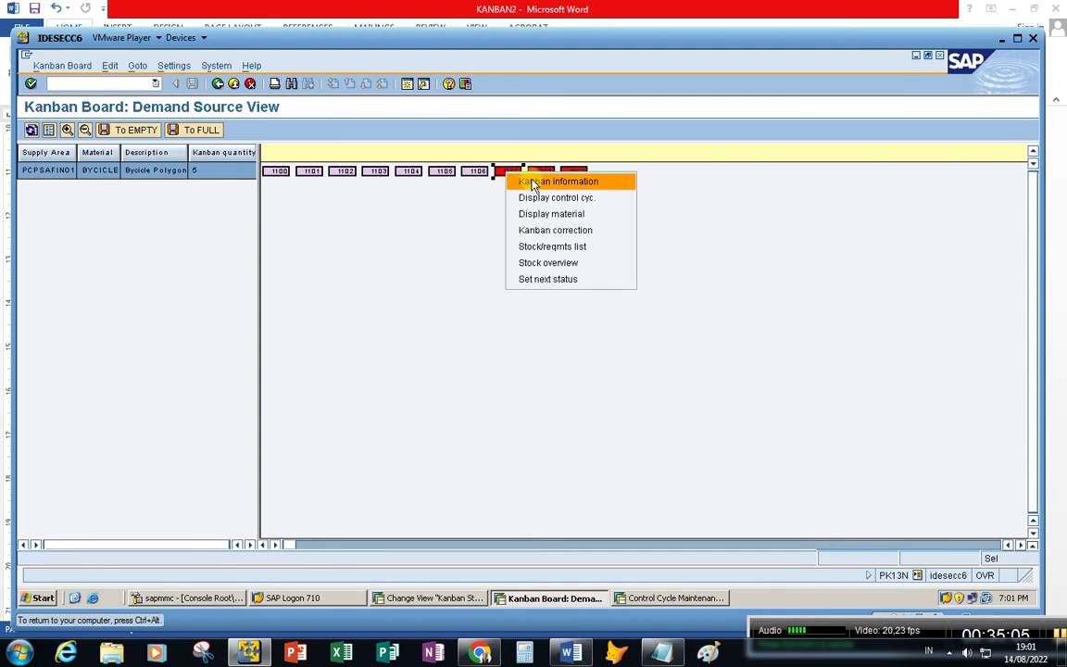
click(534, 183)
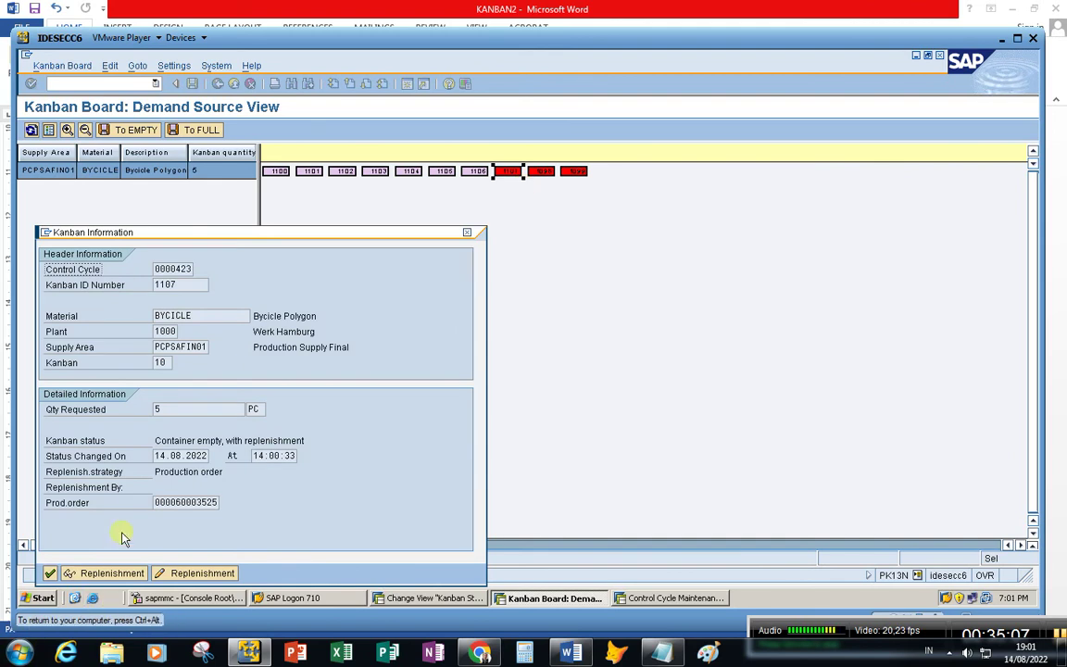
drag(155, 502, 239, 485)
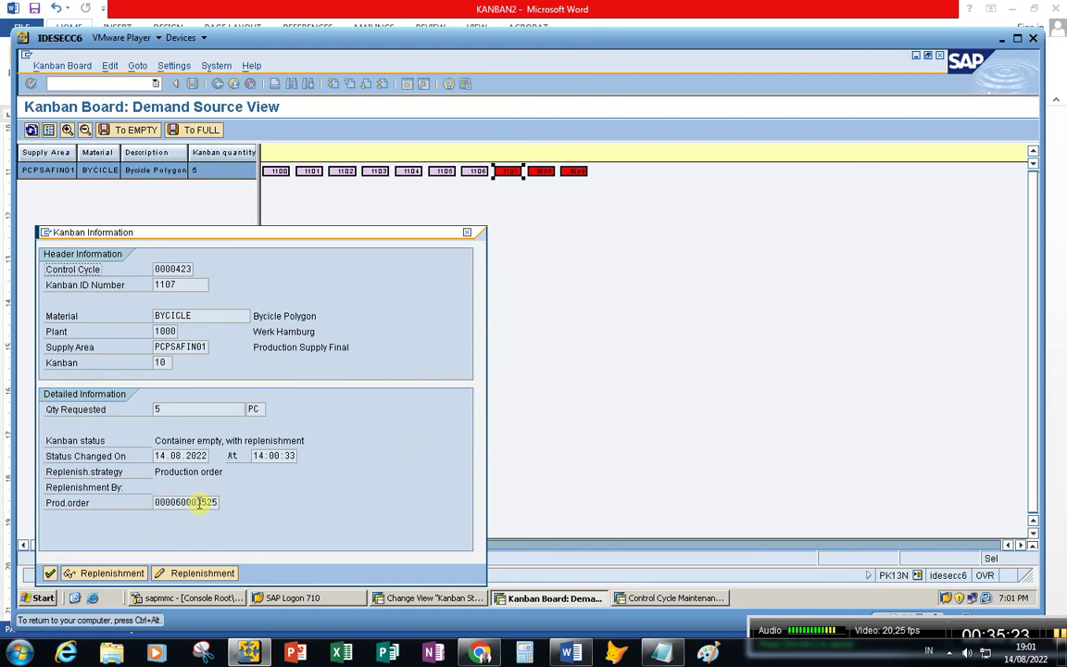
click(157, 507)
drag(158, 504, 297, 470)
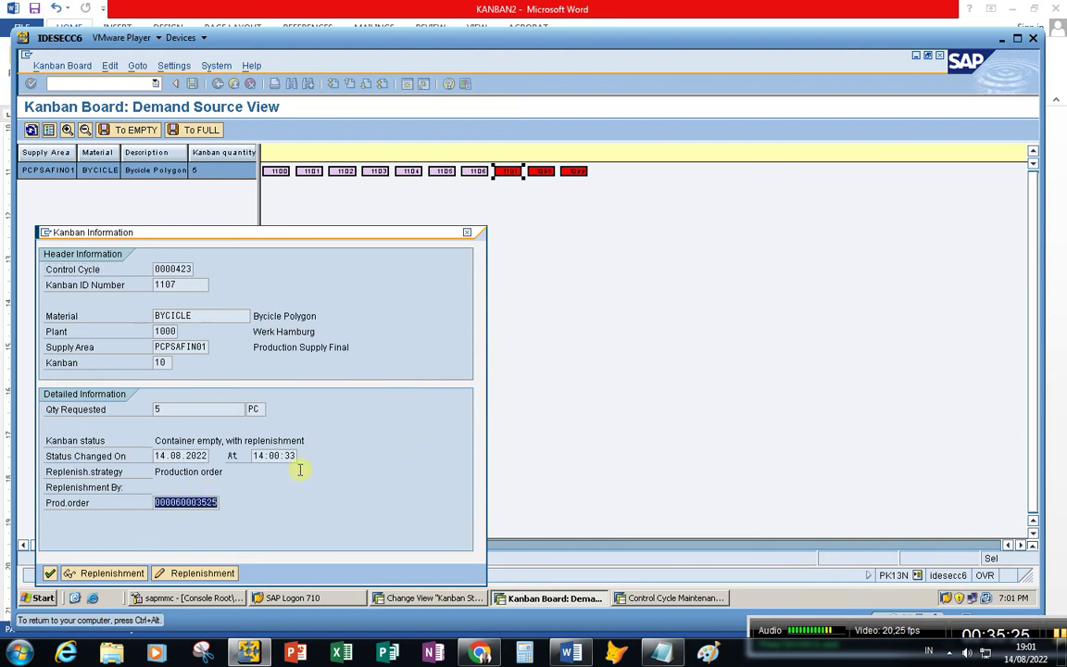
click(143, 233)
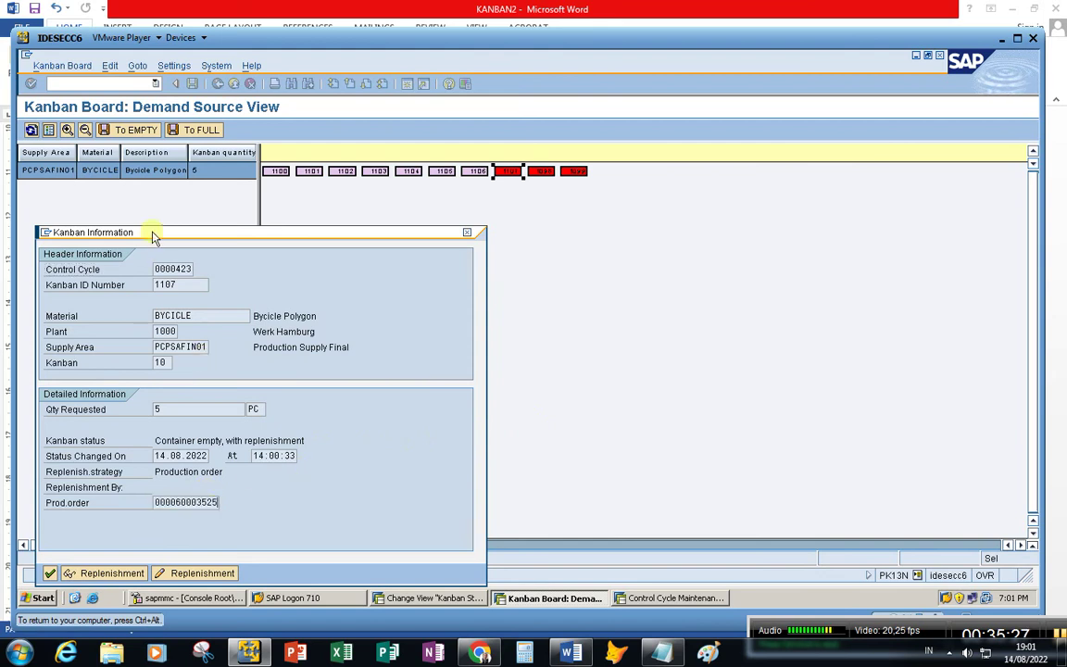
click(470, 237)
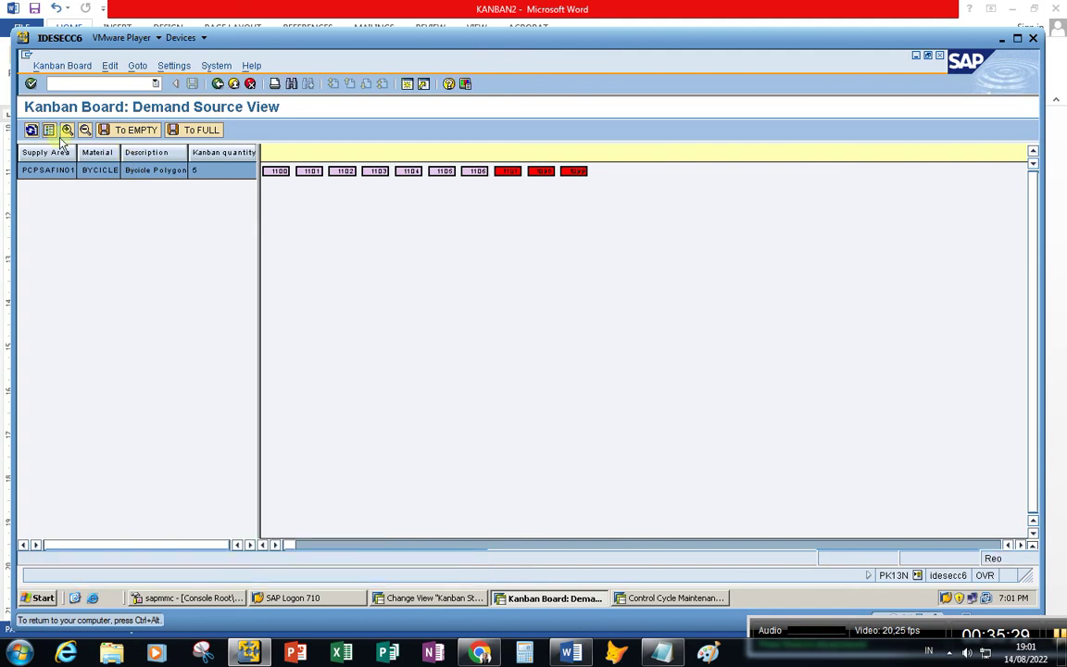
- Start CO03 in a new session and display the header of the production order created for kanban 1107
click(69, 83)
text(/)
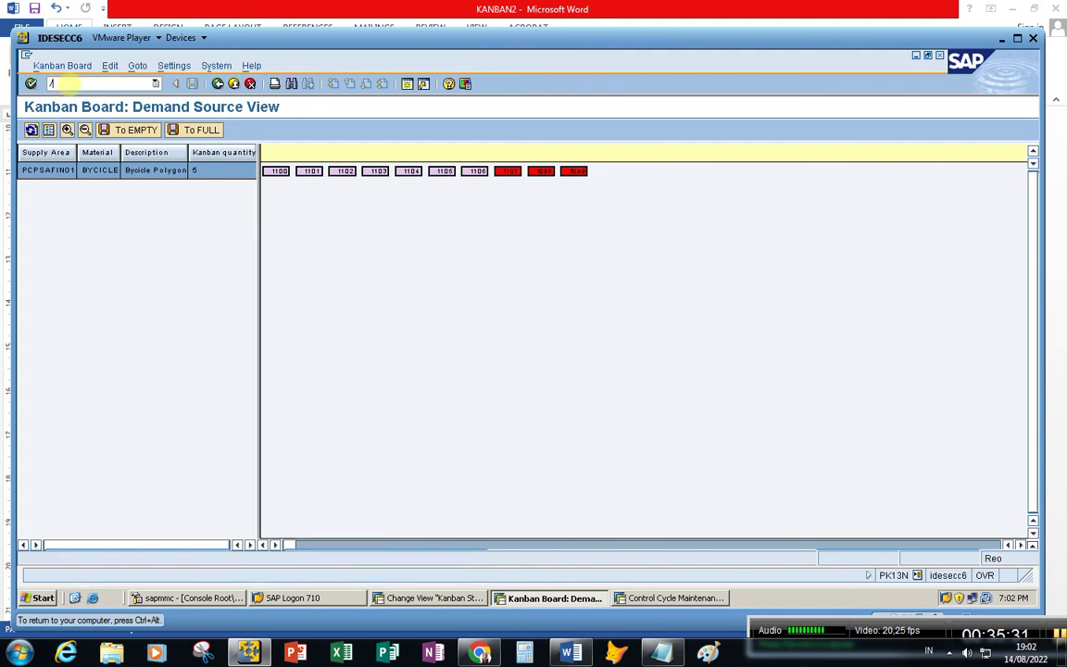
text(nco03)
key(Return)
key(Return)
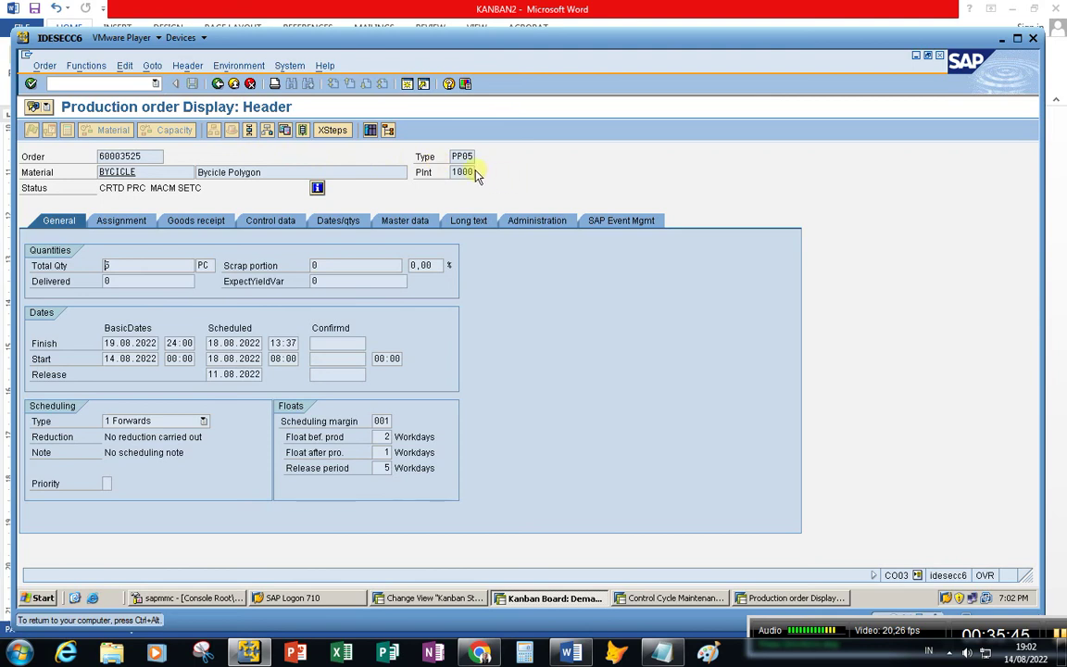
- Check the stock/requirements list of BYCICLE from the order and expand the order in its object overview to view component RODA
click(370, 131)
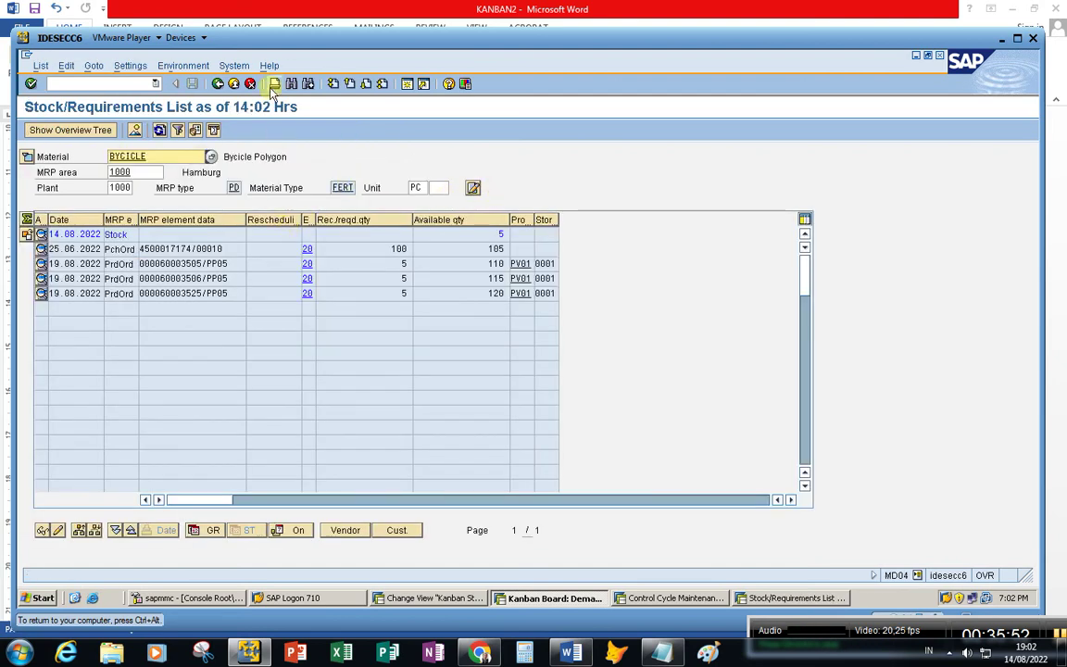
click(218, 84)
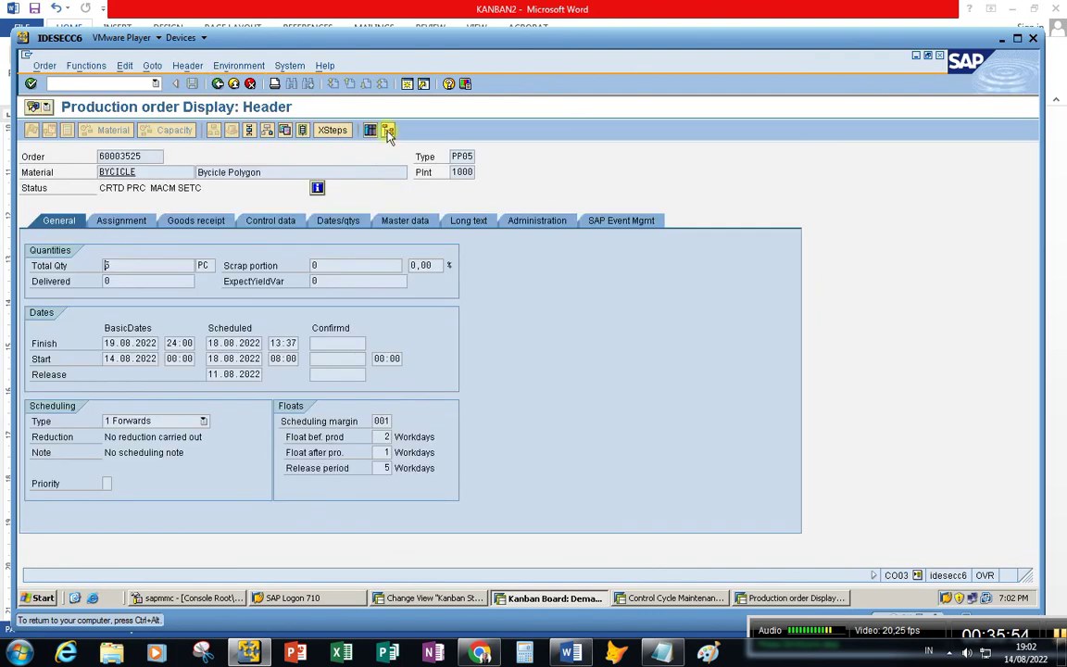
click(370, 132)
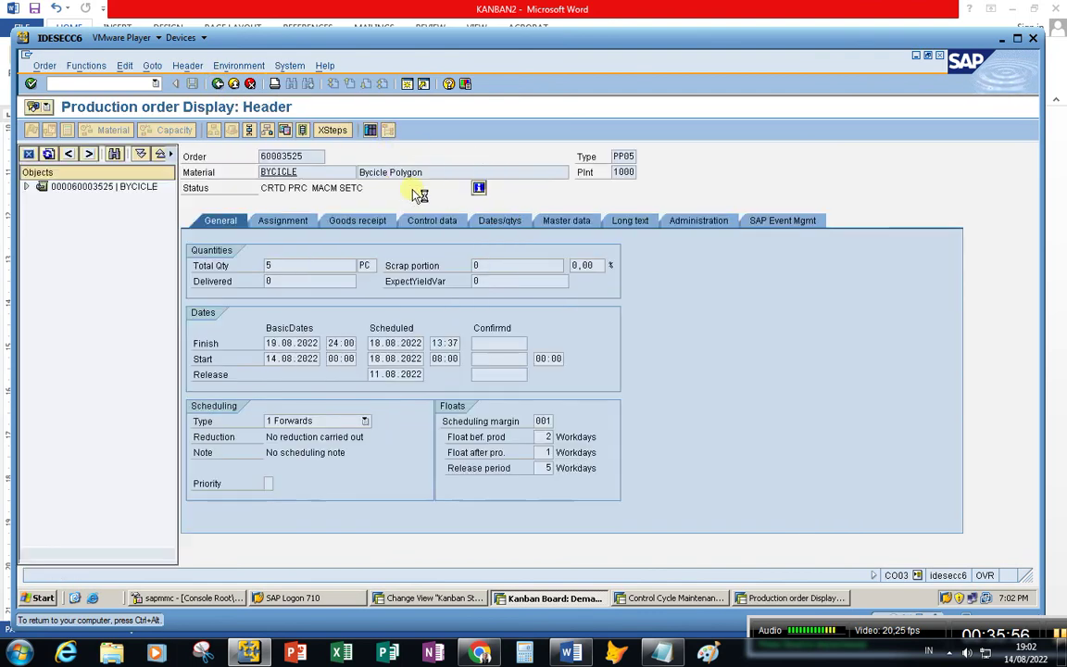
click(27, 187)
click(87, 201)
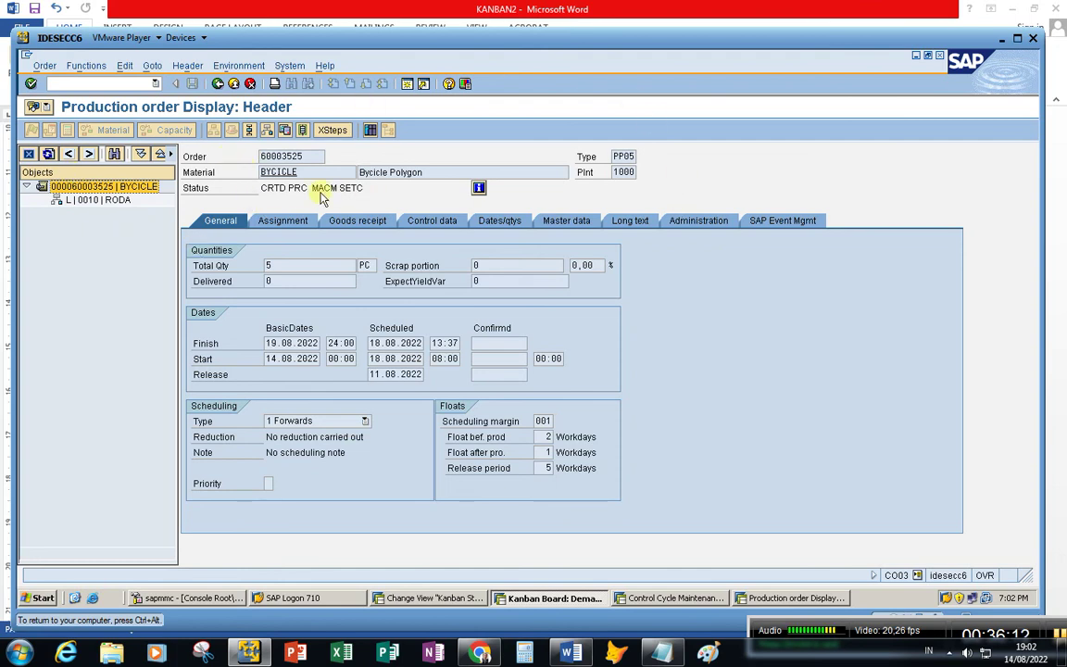
- Redisplay the BYCICLE production order from the initial screen, check its component overview and return to the order header
click(219, 85)
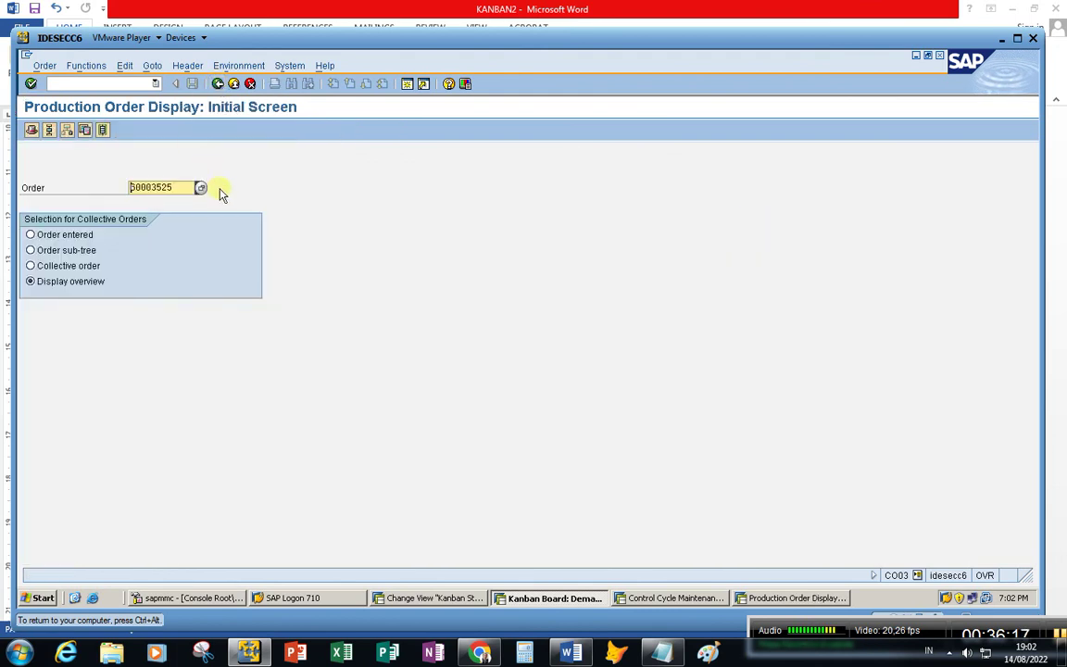
key(Return)
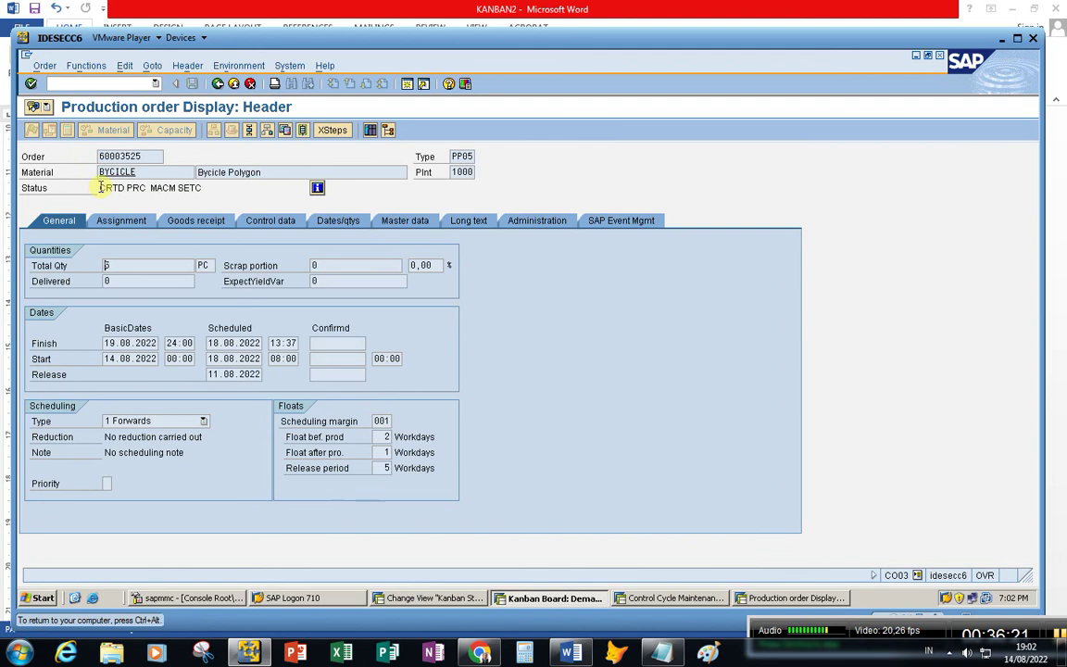
click(266, 130)
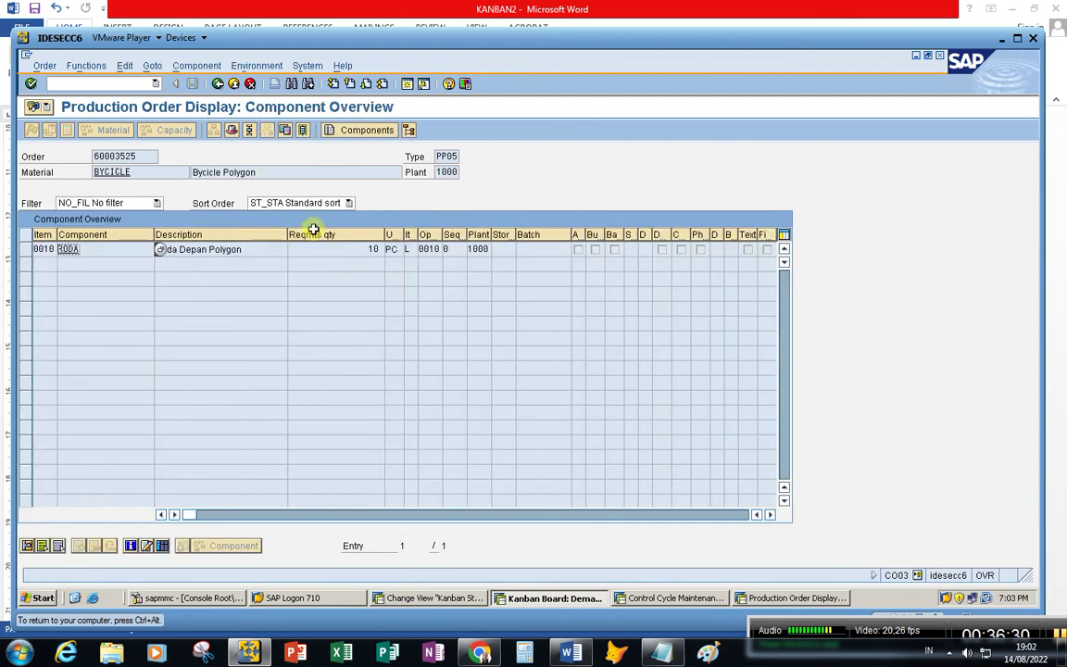
click(218, 84)
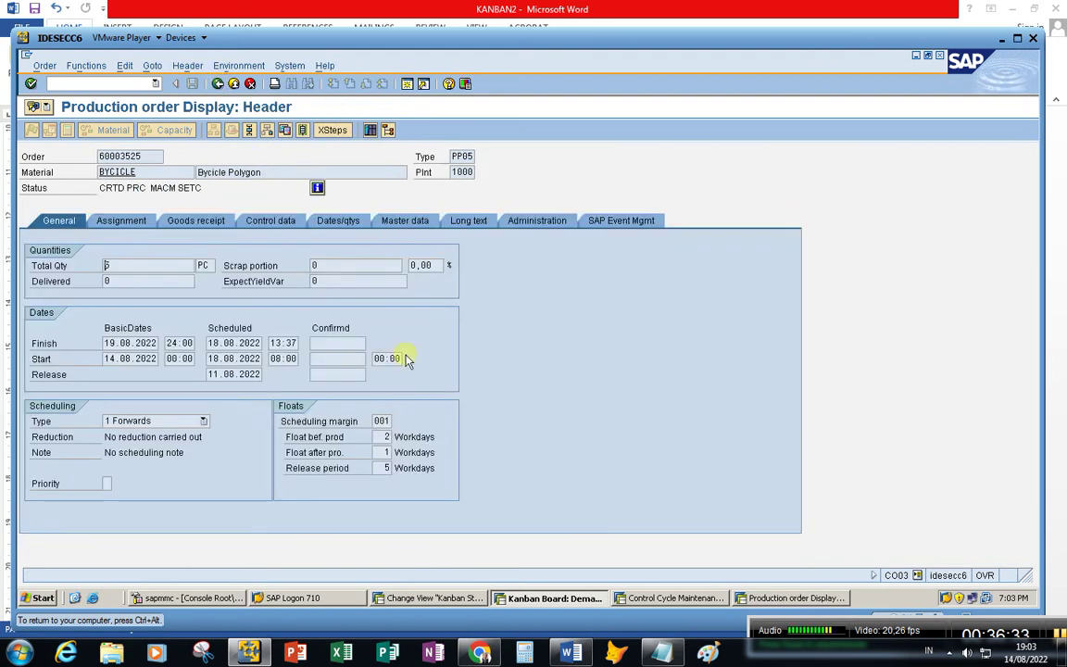
- Switch past the control cycle session to the kanban board, display the status legend and close it
click(664, 600)
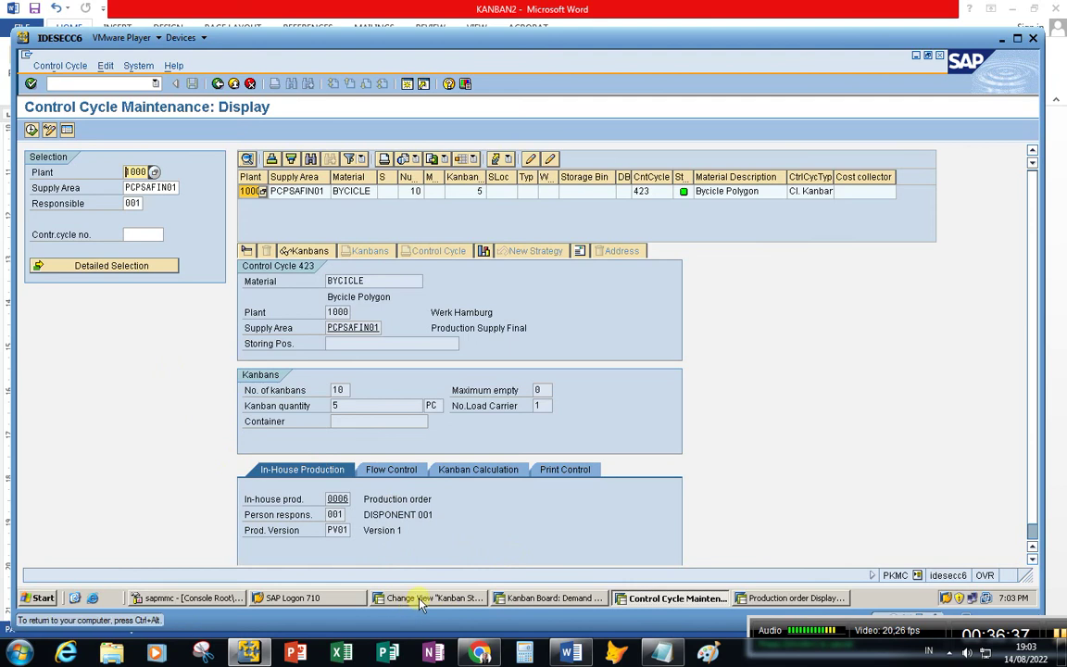
click(526, 600)
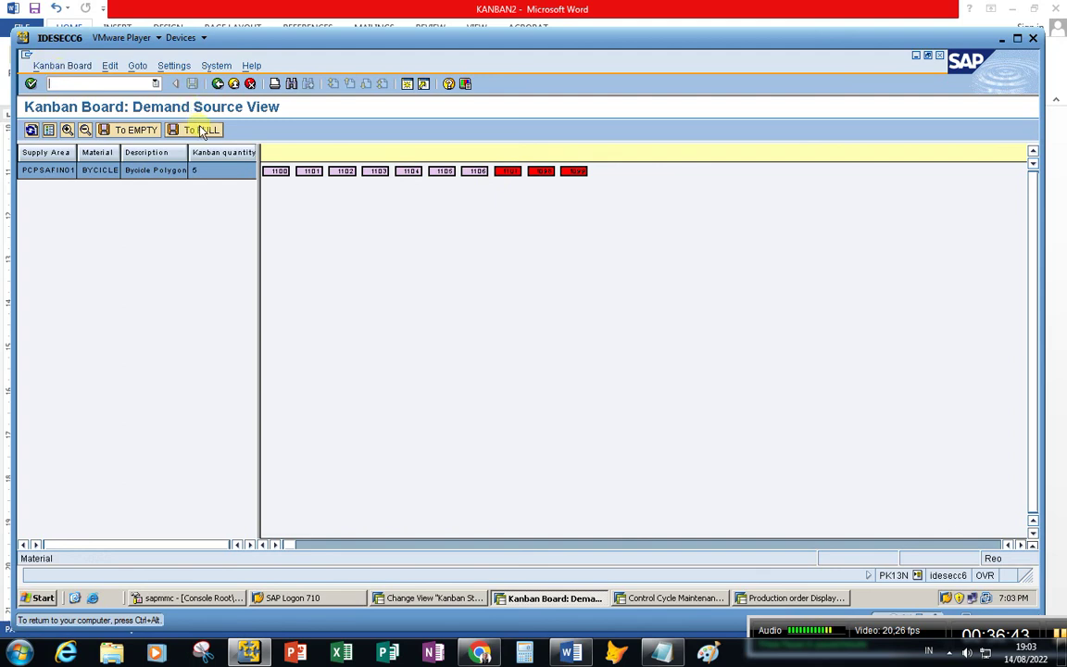
click(65, 66)
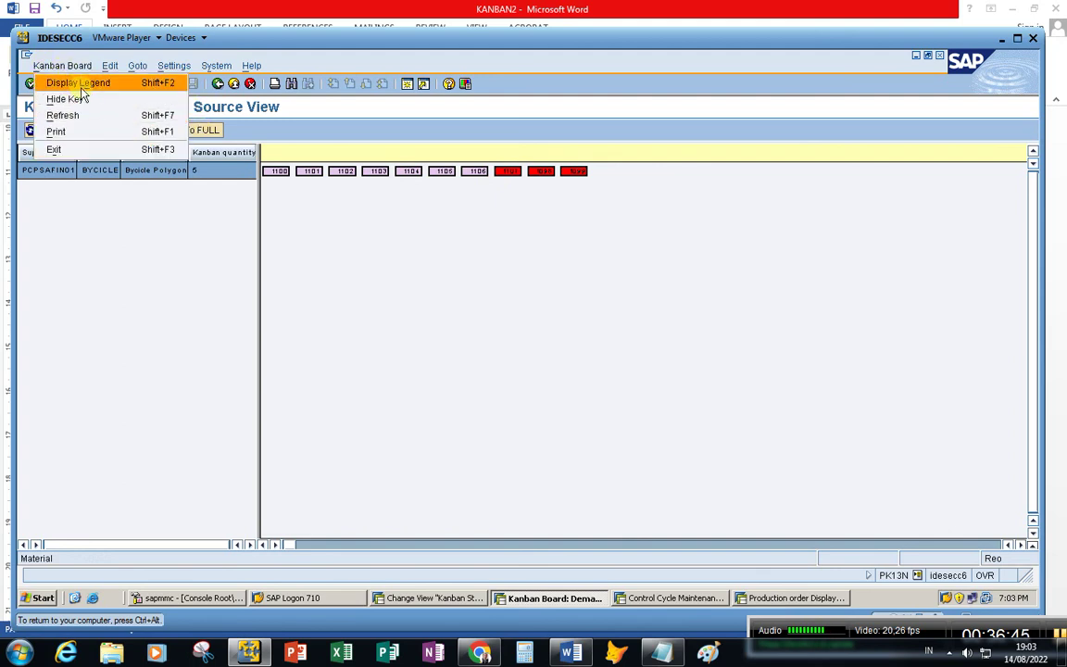
click(75, 83)
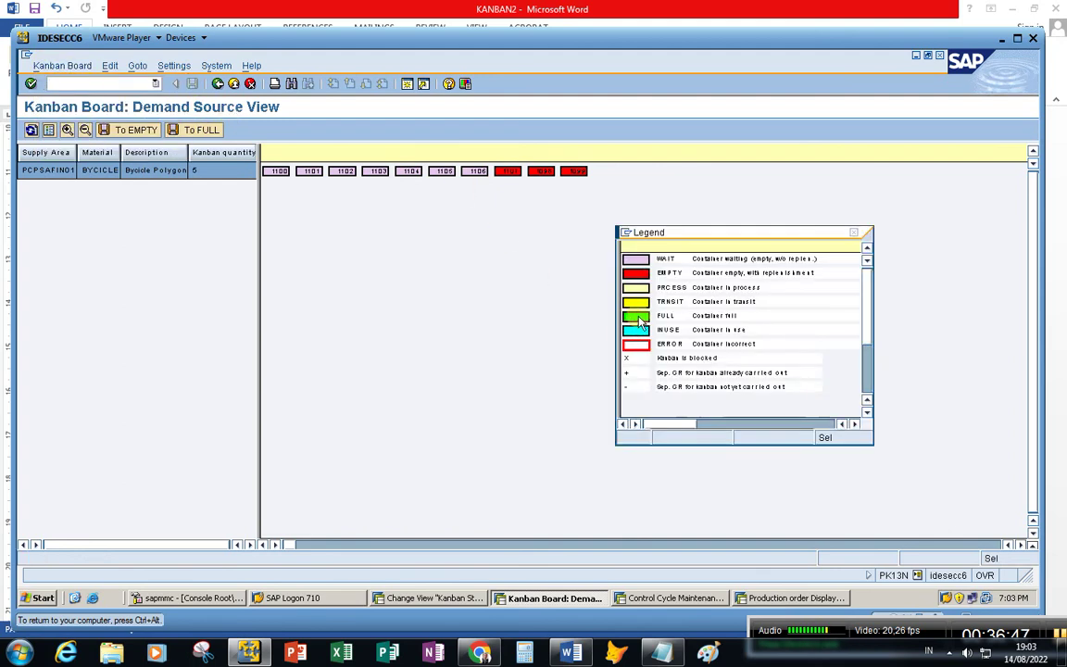
click(854, 235)
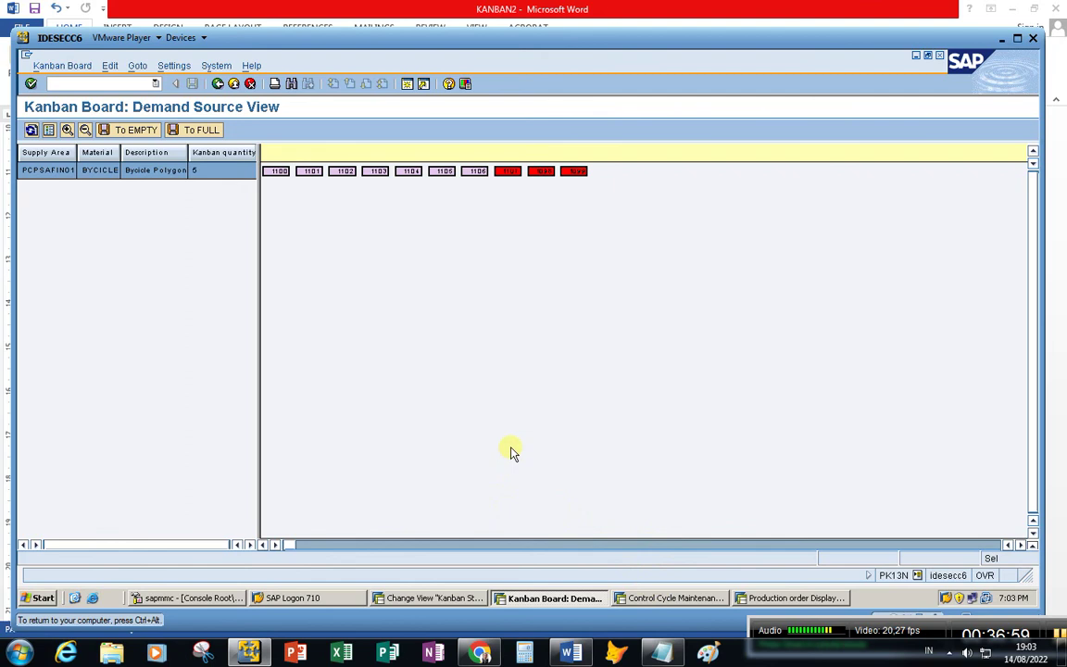
- Revisit the control cycle and PROD status sequence sessions, then highlight the three KANBAN activities under SPRO in the Word notes
click(652, 599)
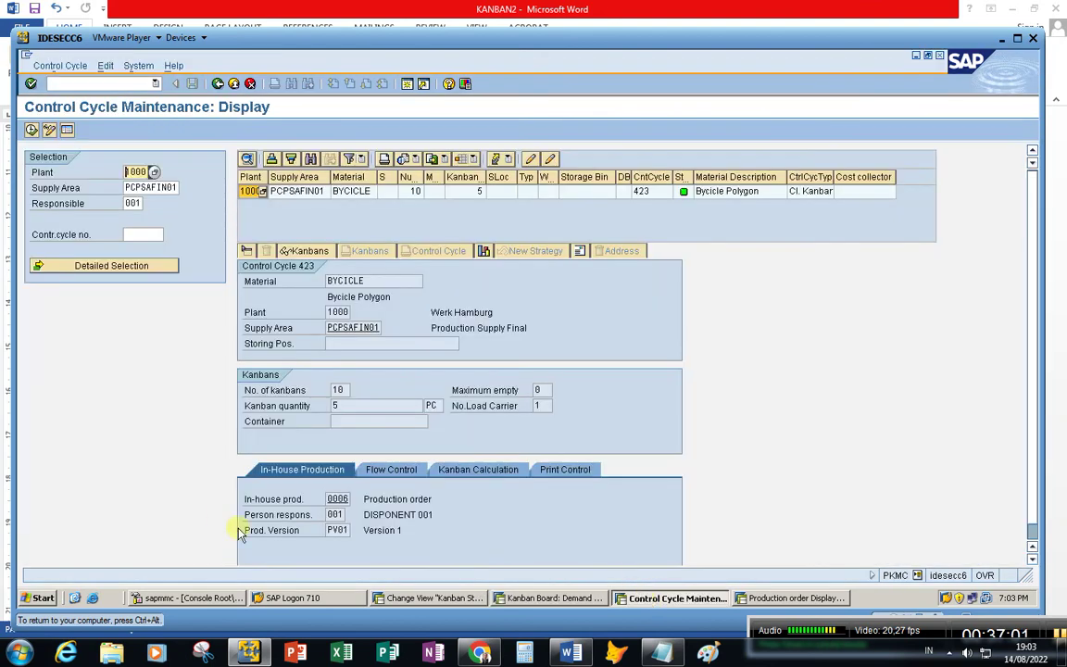
click(416, 599)
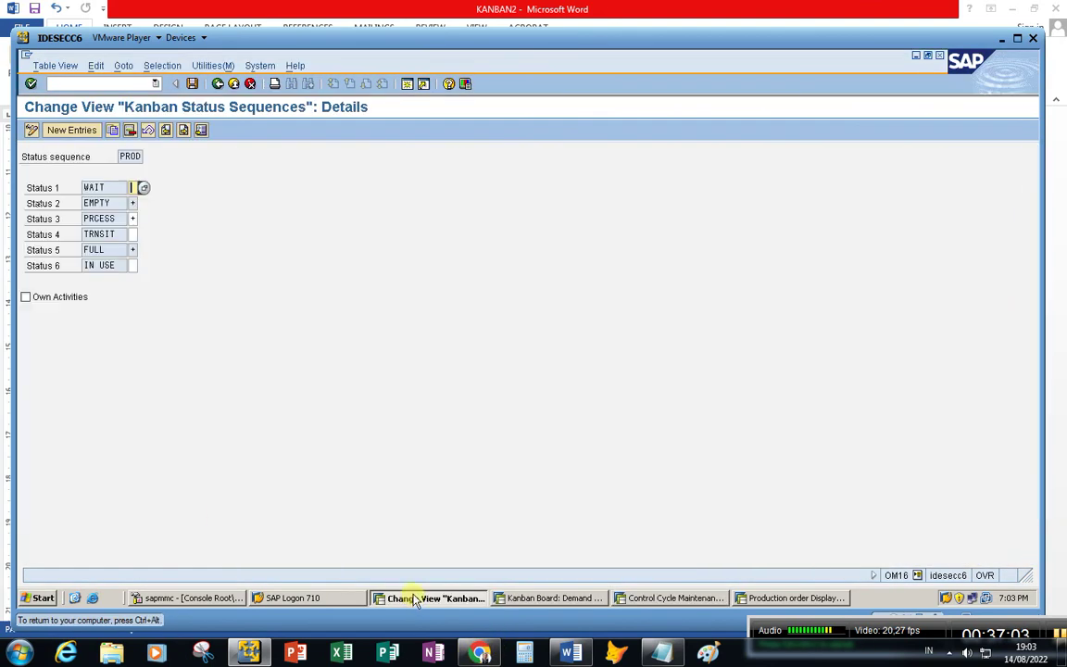
click(570, 653)
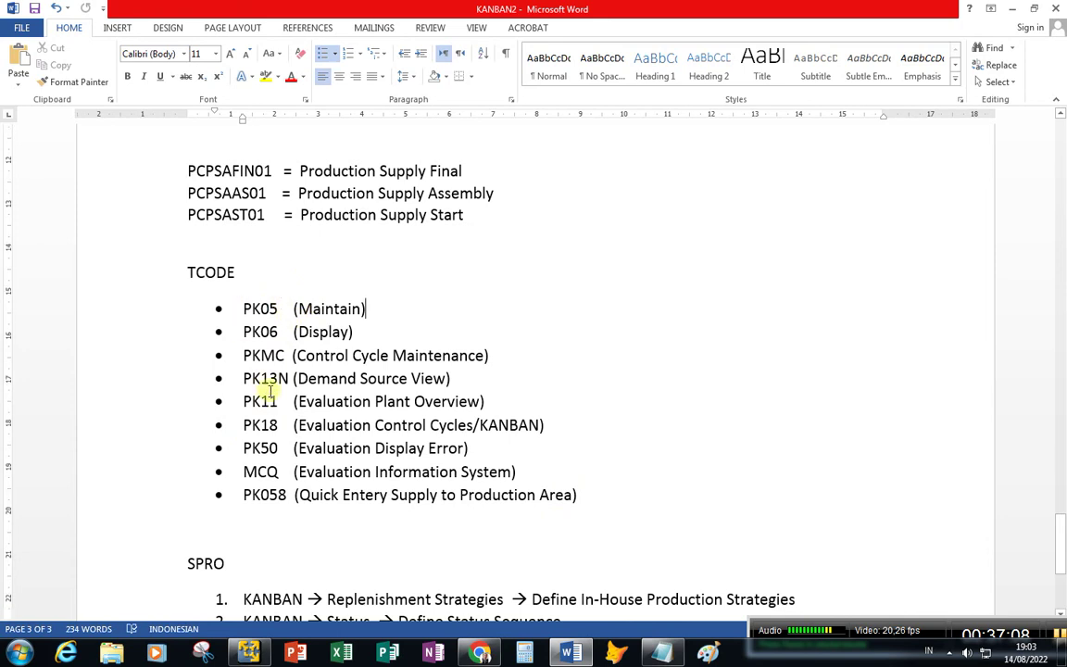
scroll(278, 380, down, 4)
drag(529, 322, 768, 321)
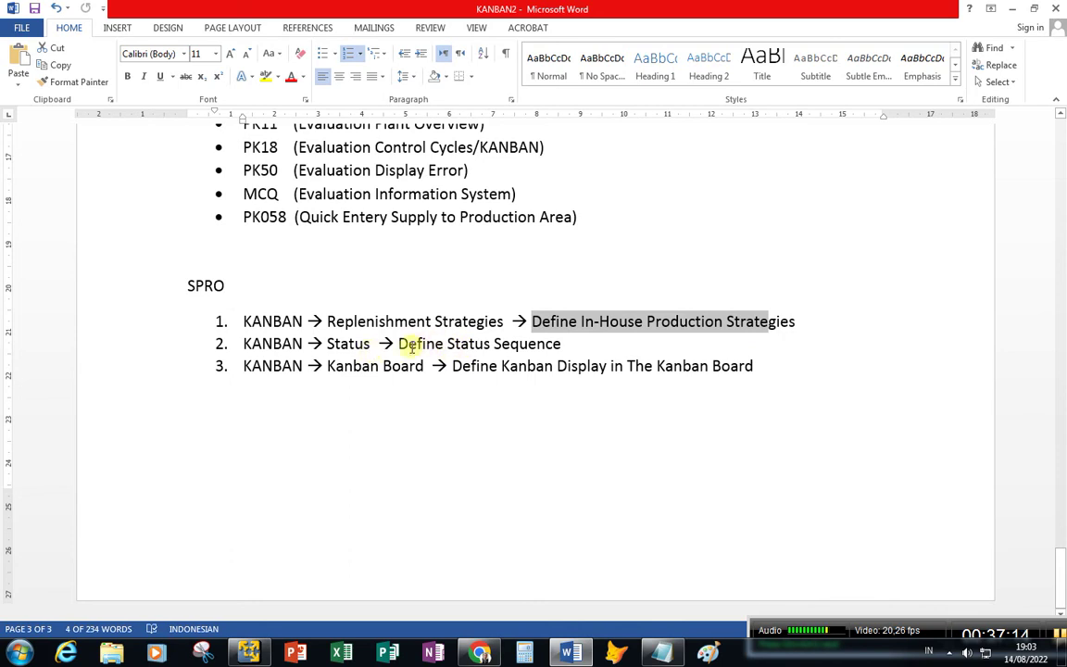
drag(412, 347, 550, 342)
click(388, 391)
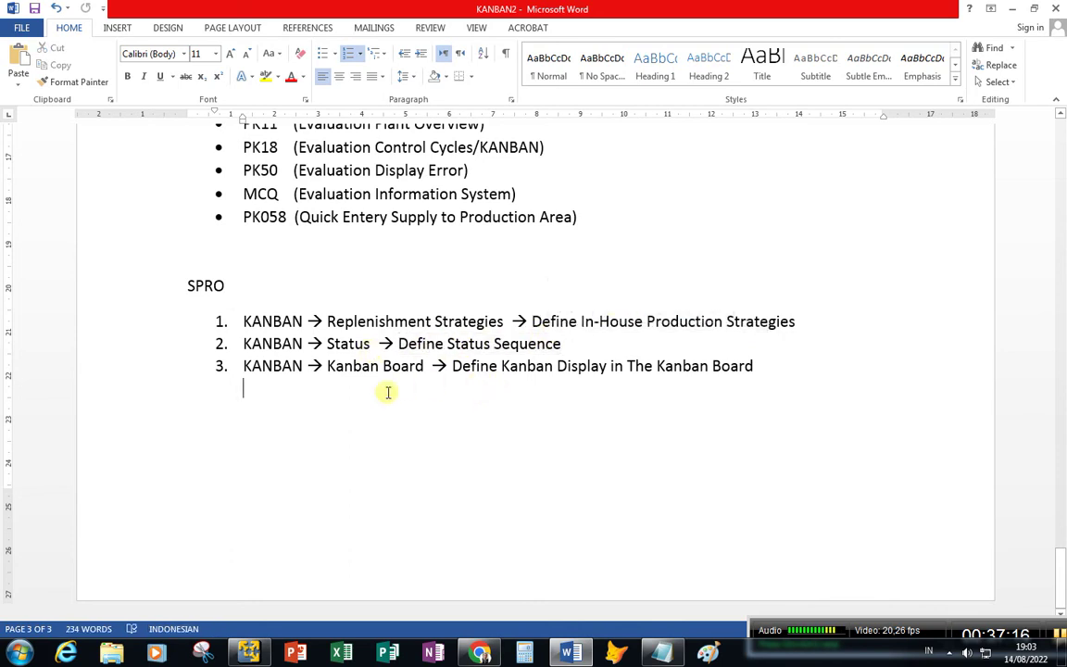
drag(468, 367, 758, 364)
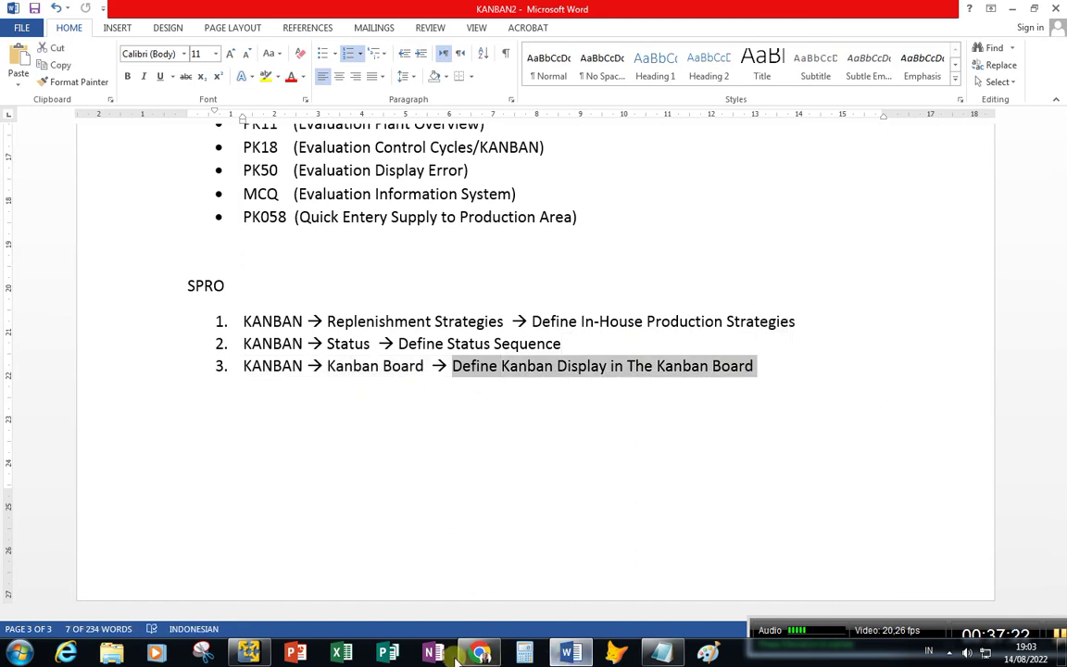
- Switch back to the SAP virtual machine and leave the PROD status sequence details for the IMG structure
click(249, 653)
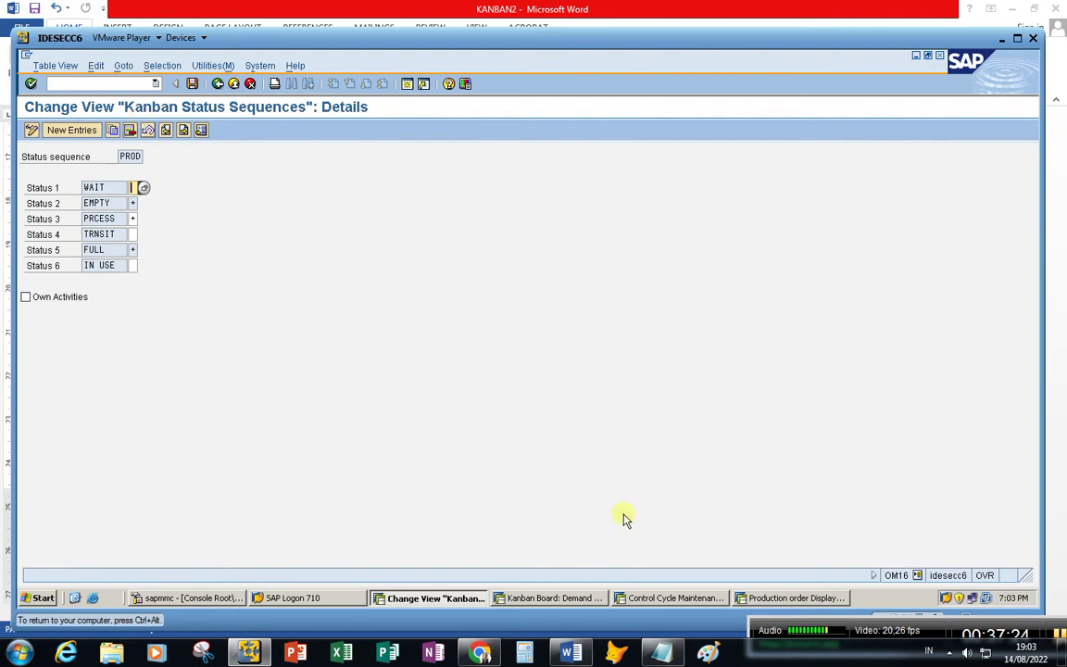
click(574, 599)
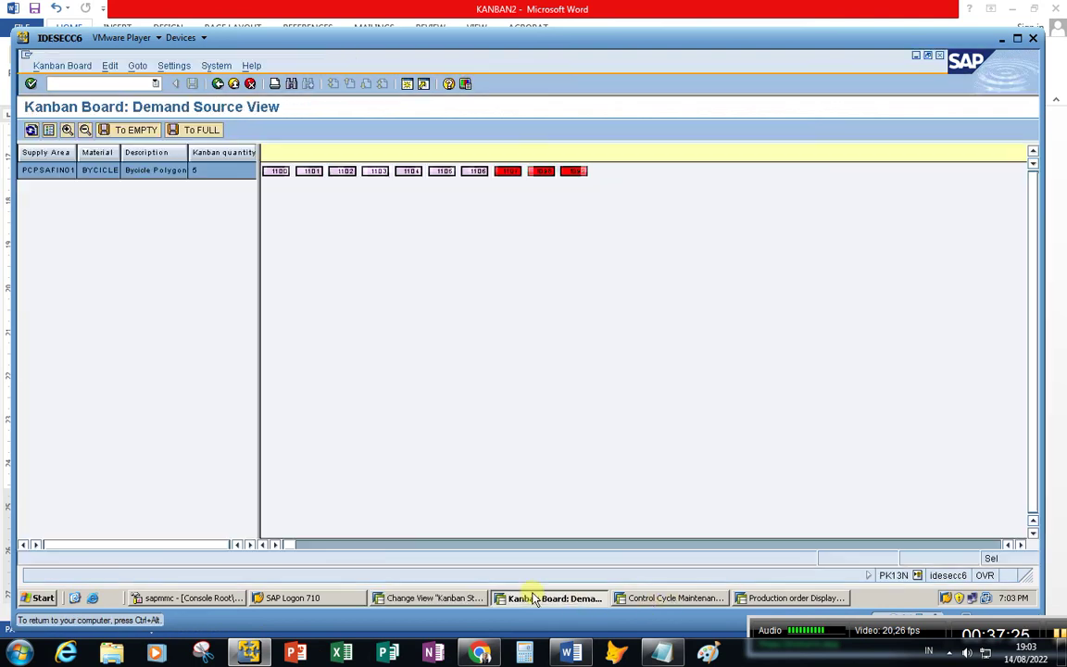
click(407, 599)
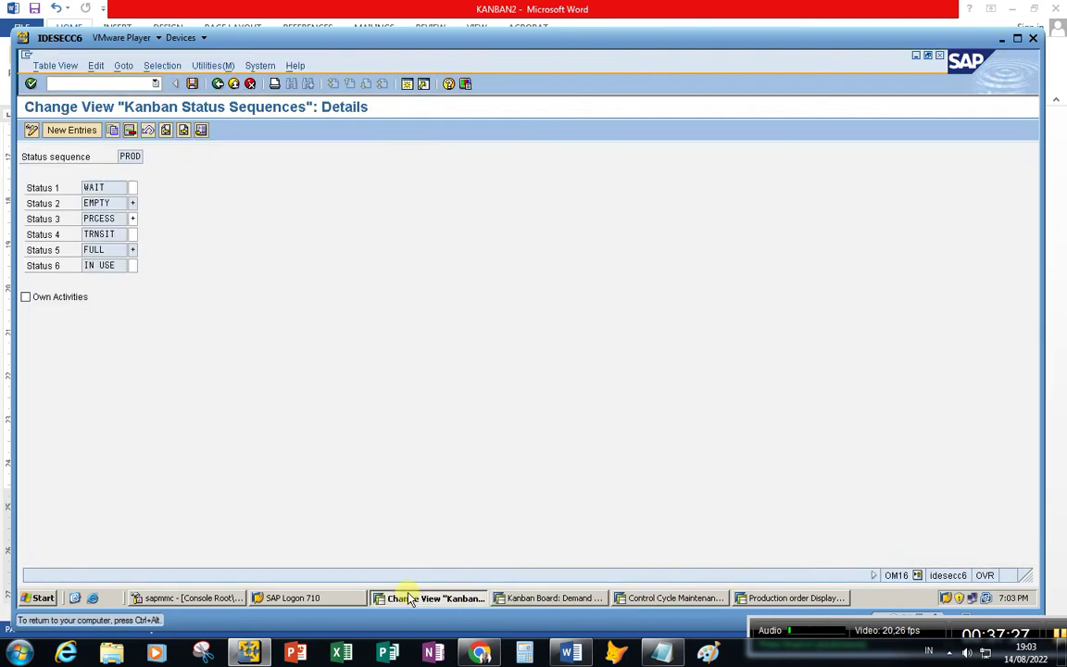
click(217, 83)
click(218, 84)
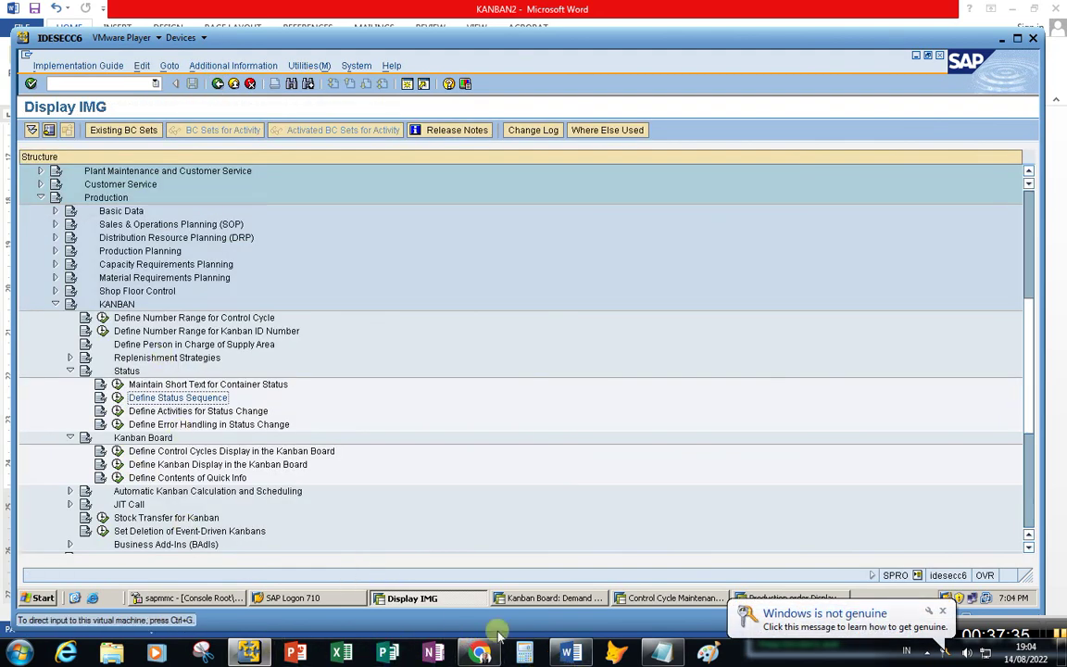
- Switch to the Word notes to review the Replenishment Strategies and Status paths listed under SPRO
click(572, 656)
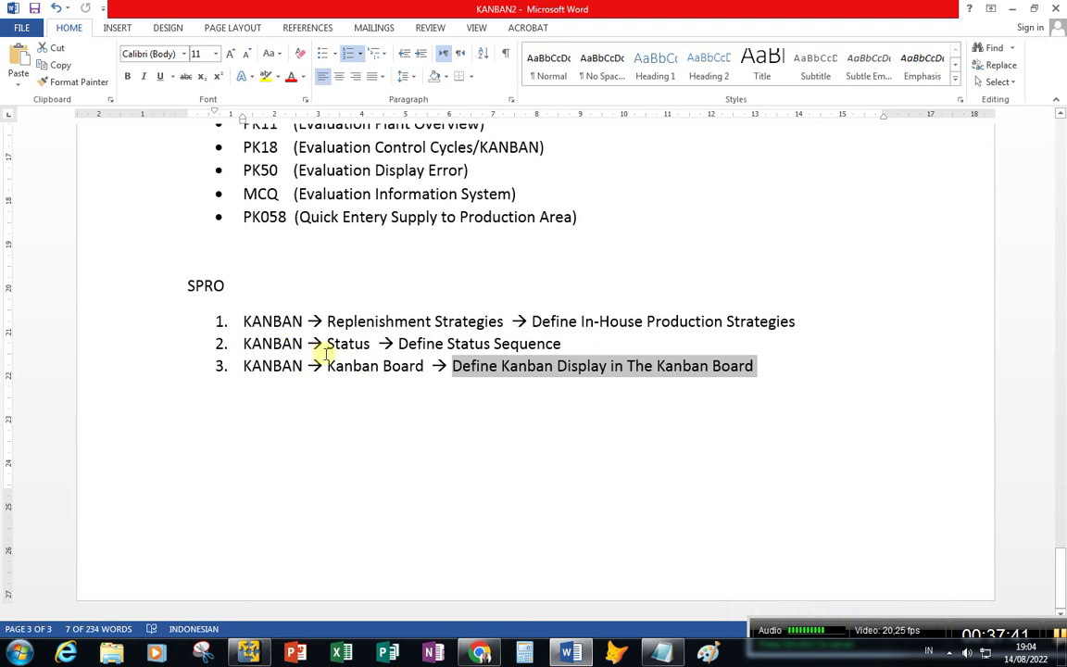
click(329, 321)
click(335, 344)
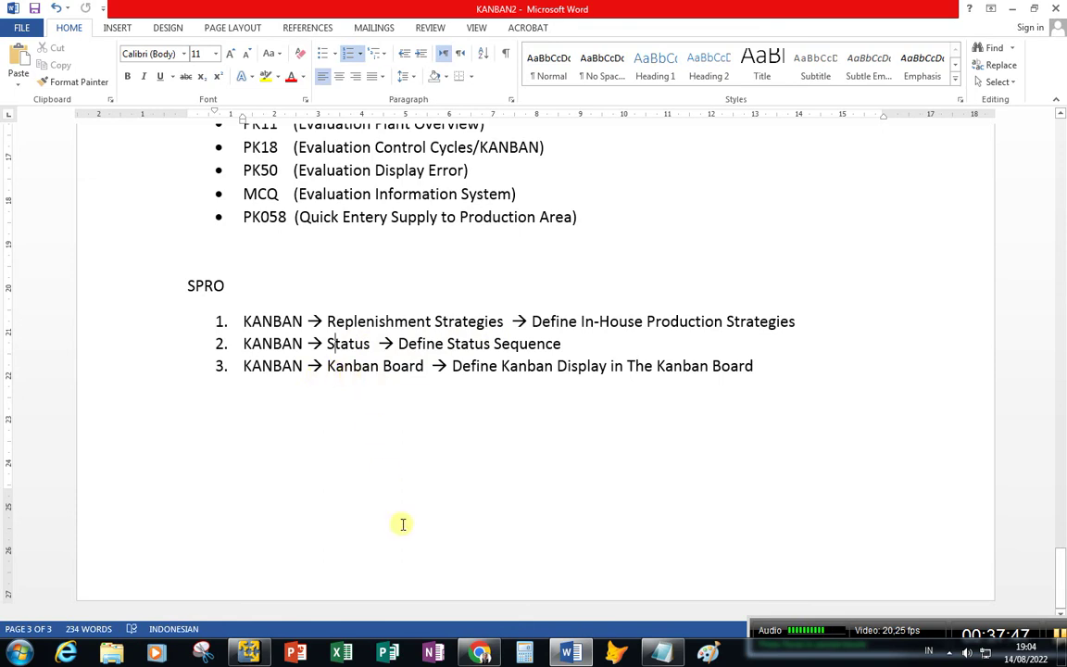
- Back in the SAP IMG, collapse Status, view the control cycle display fields for kanban board view 1 and return
click(248, 653)
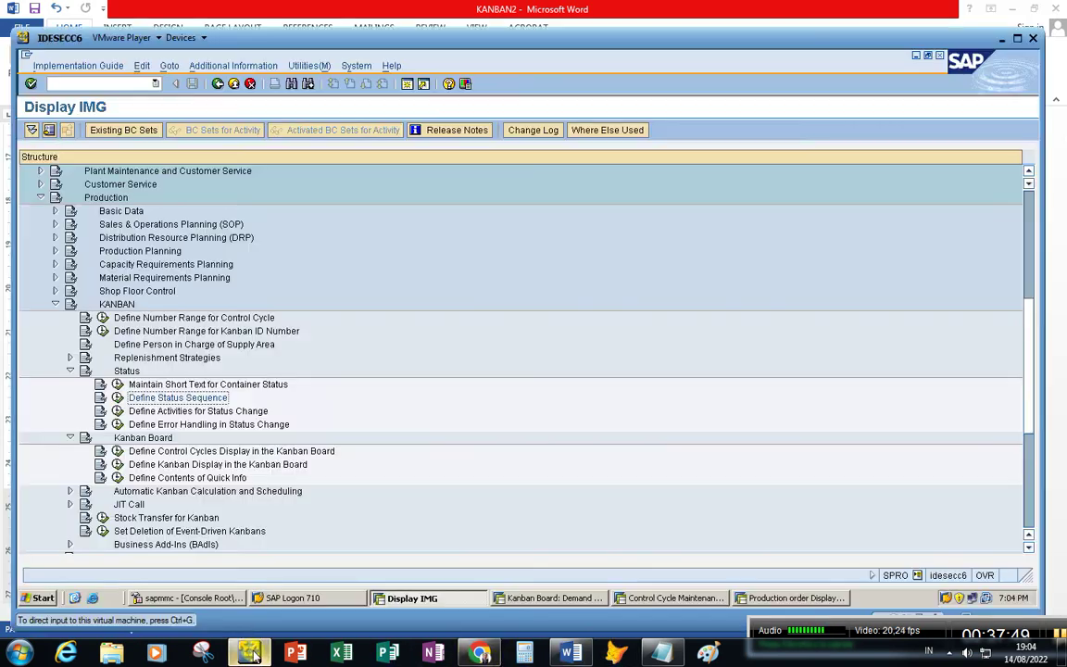
click(71, 370)
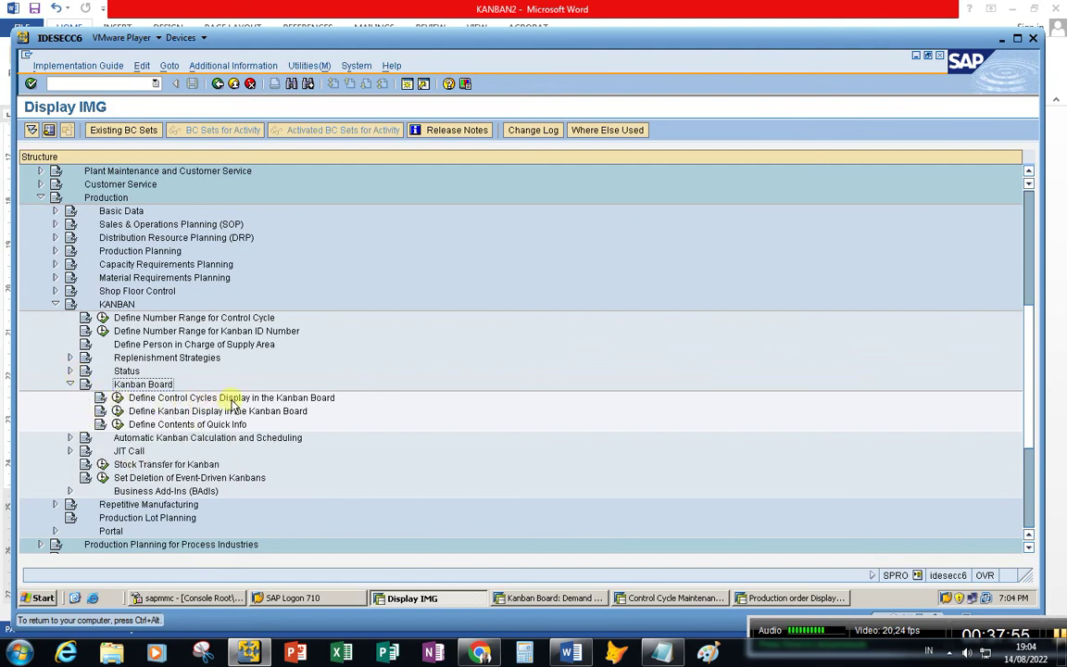
click(118, 398)
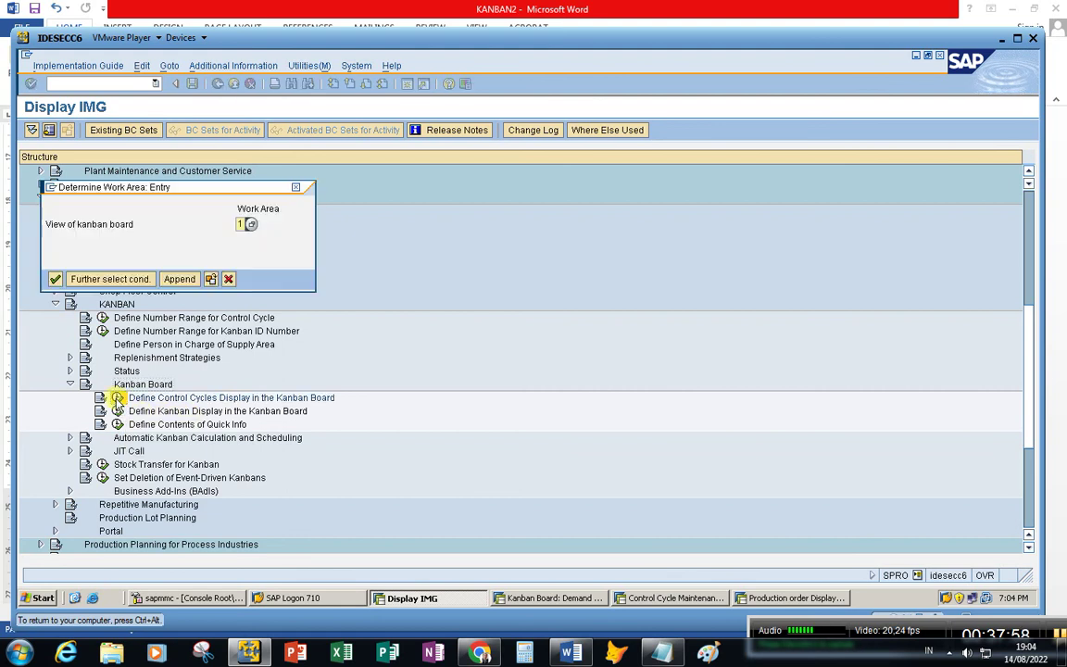
click(55, 279)
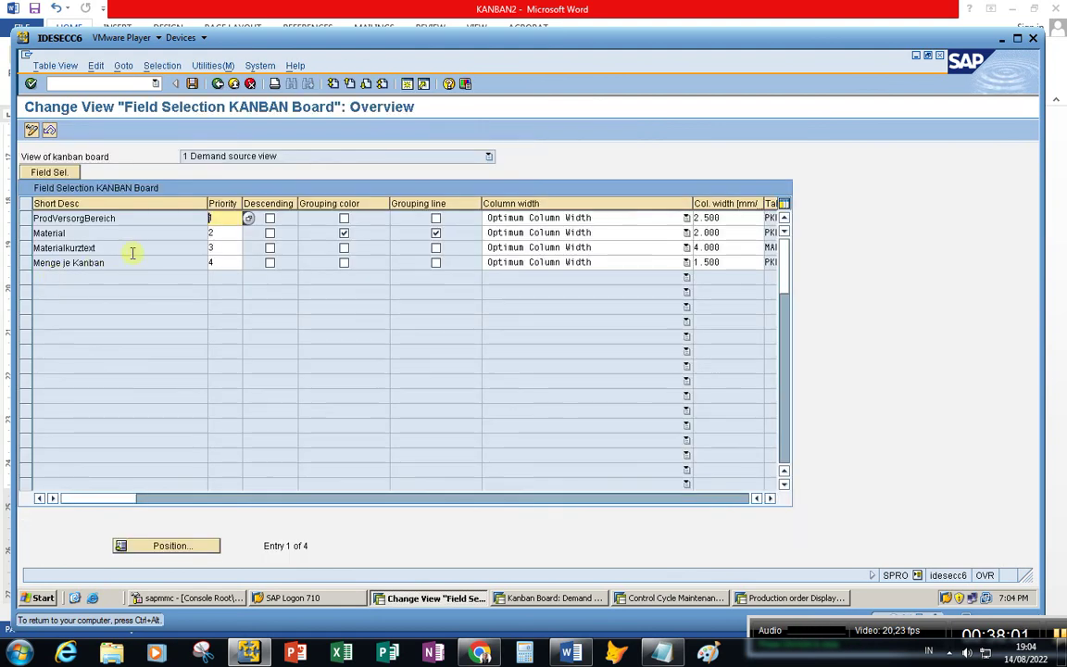
click(220, 83)
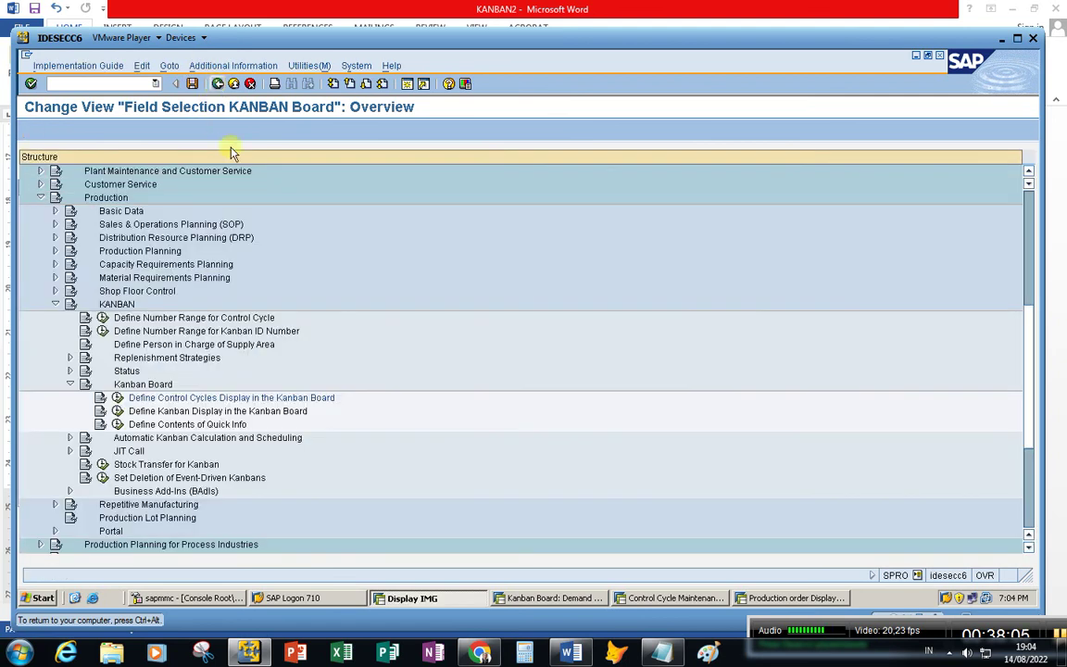
- Display the kanban display settings for the demand source view, check sort priority 1 for kanban status and return to the IMG
click(117, 411)
click(54, 278)
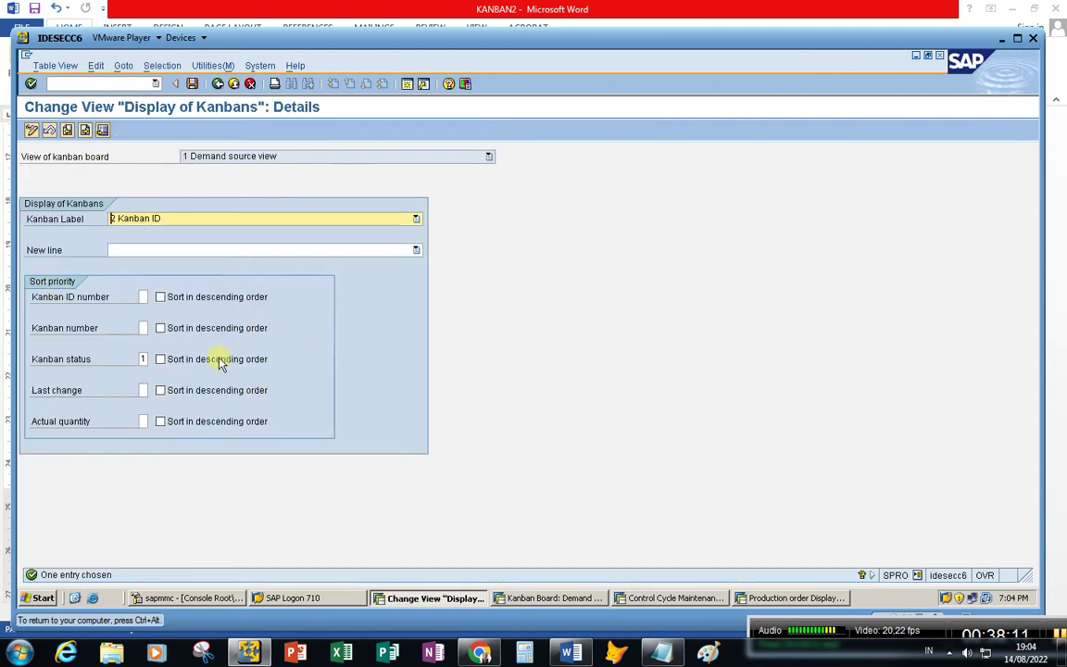
click(142, 357)
text(1)
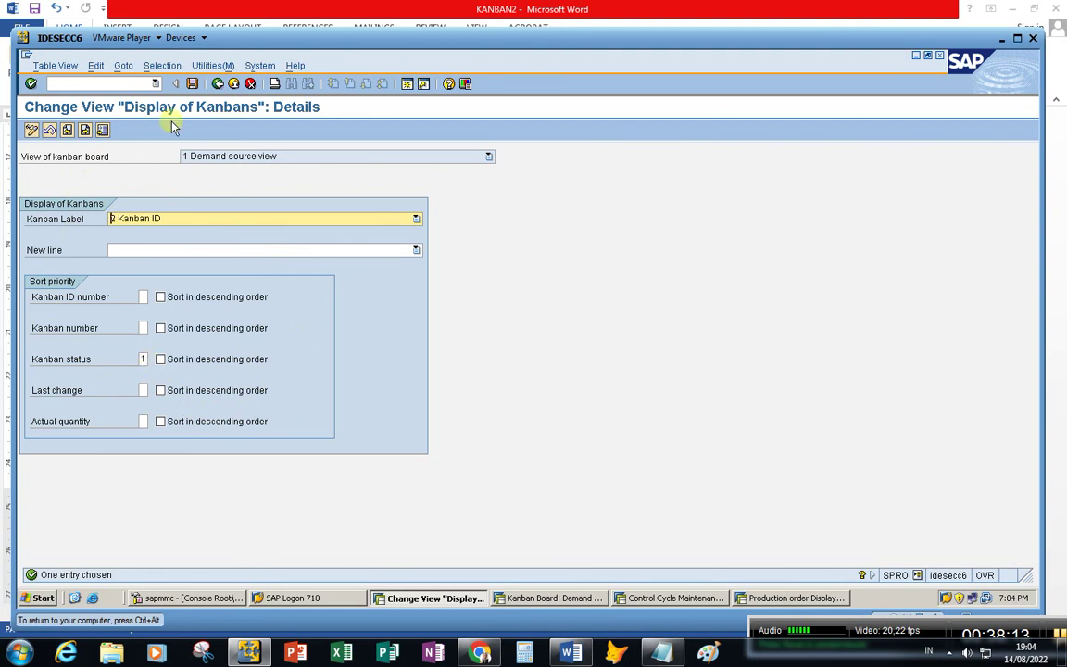
click(489, 158)
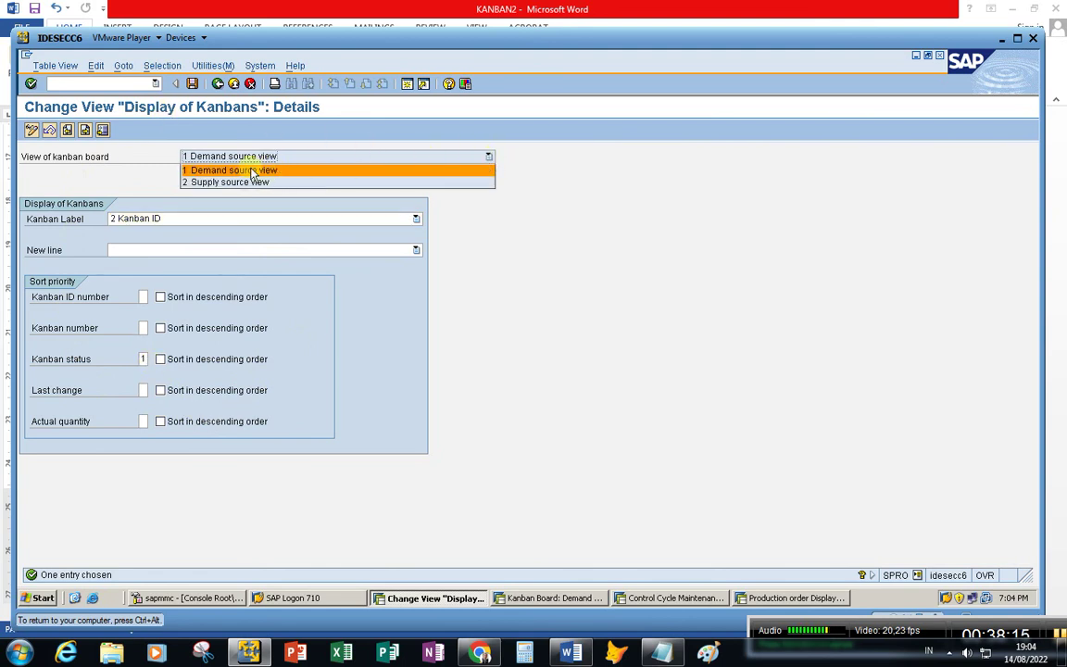
click(238, 171)
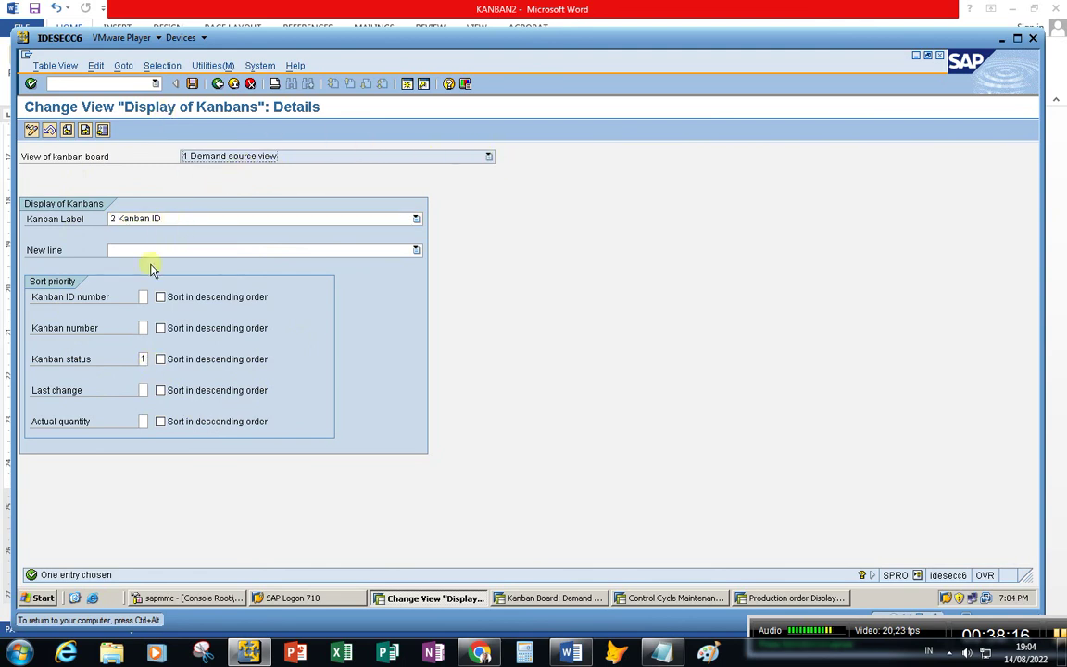
click(218, 84)
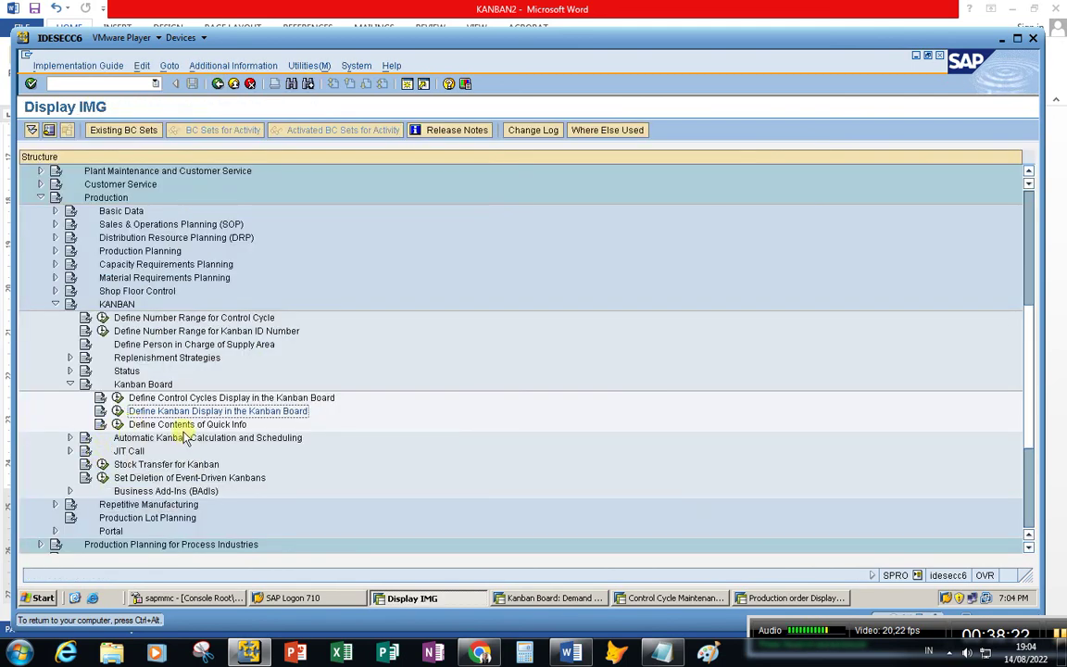
- Expand Replenishment Strategies under KANBAN and display the external procurement strategies
scroll(273, 405, up, 1)
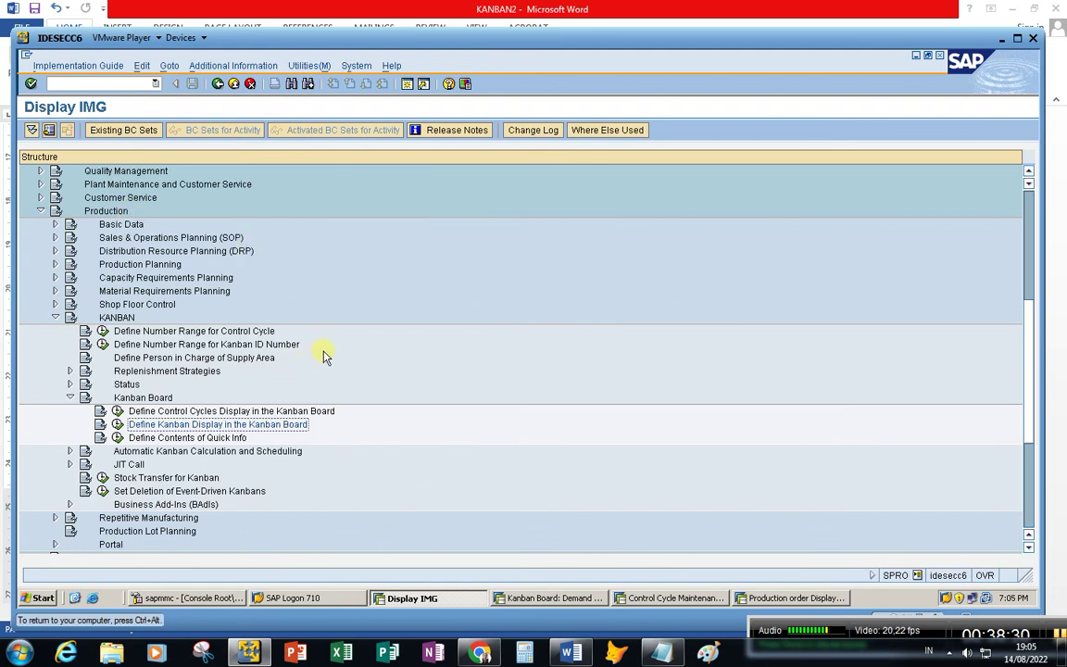
scroll(263, 306, up, 1)
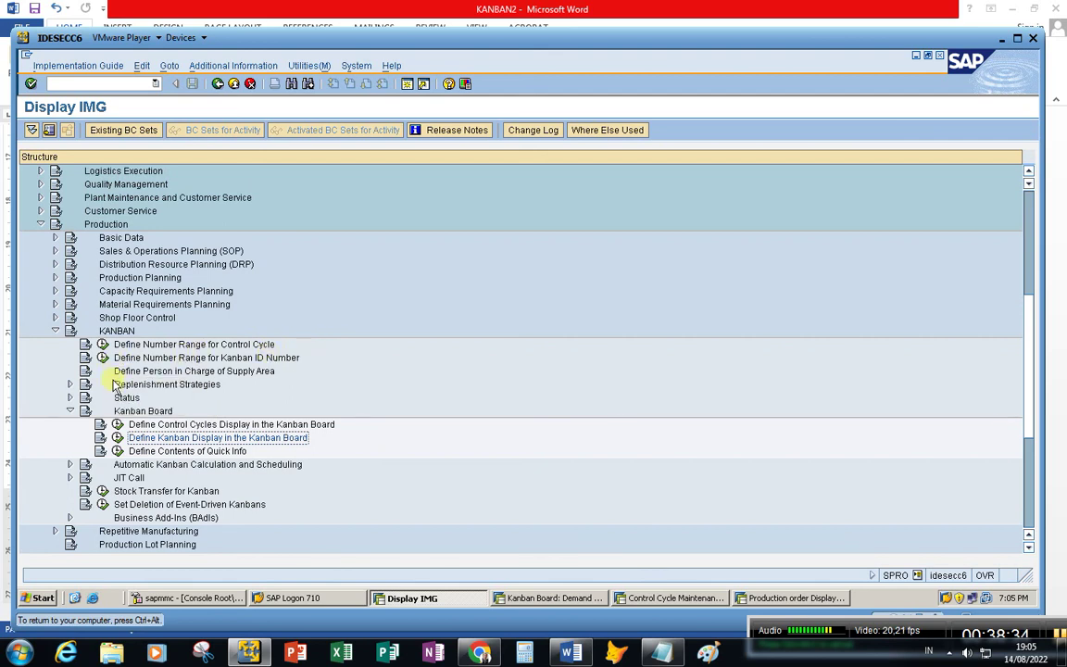
click(70, 384)
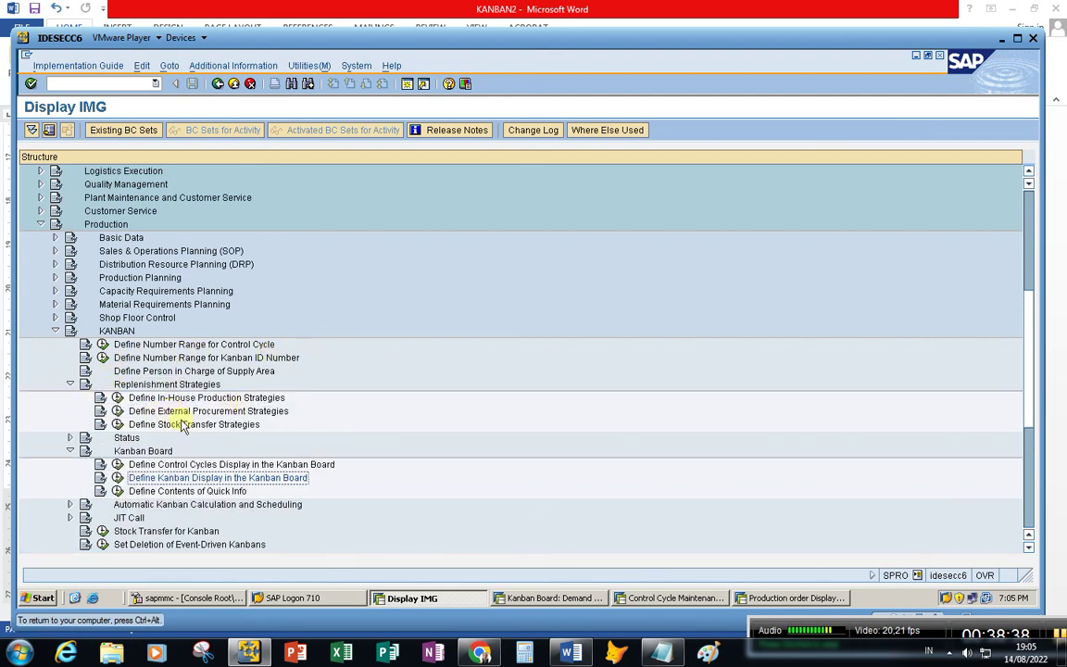
click(117, 411)
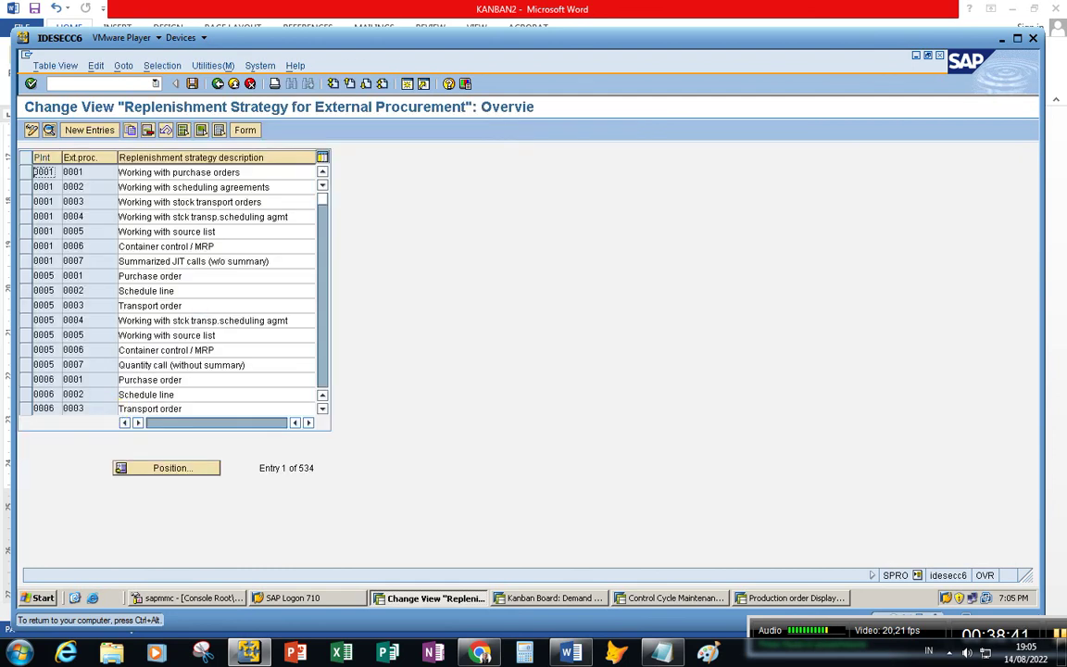
- Review plant 1000's external procurement strategies, mark entries 0001 through 0006, and return to the IMG
scroll(89, 287, down, 5)
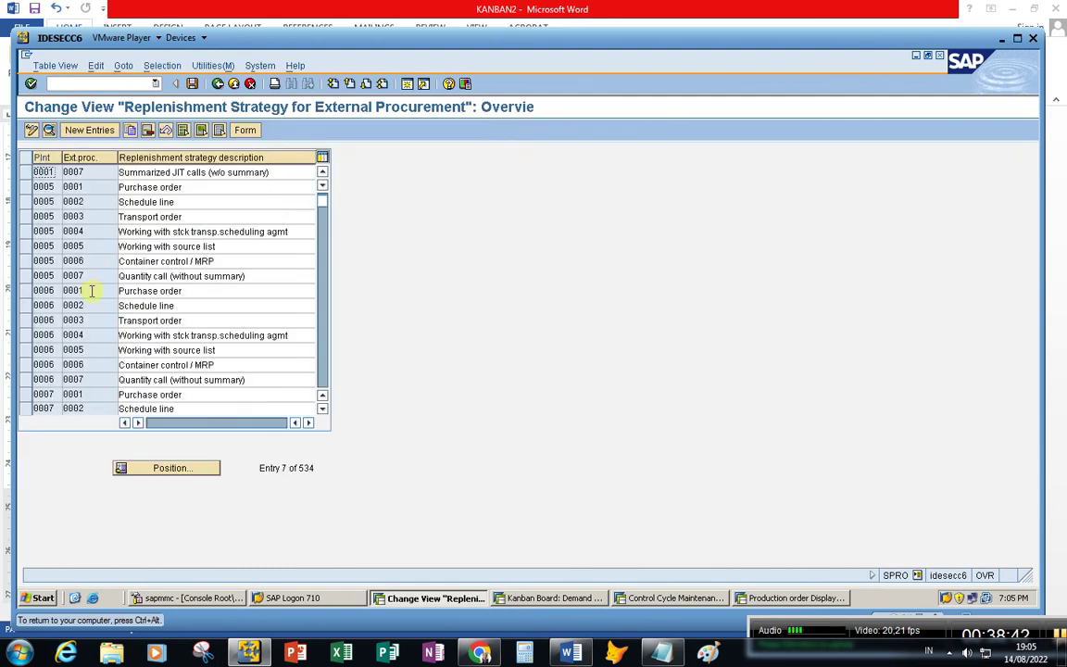
scroll(91, 290, down, 4)
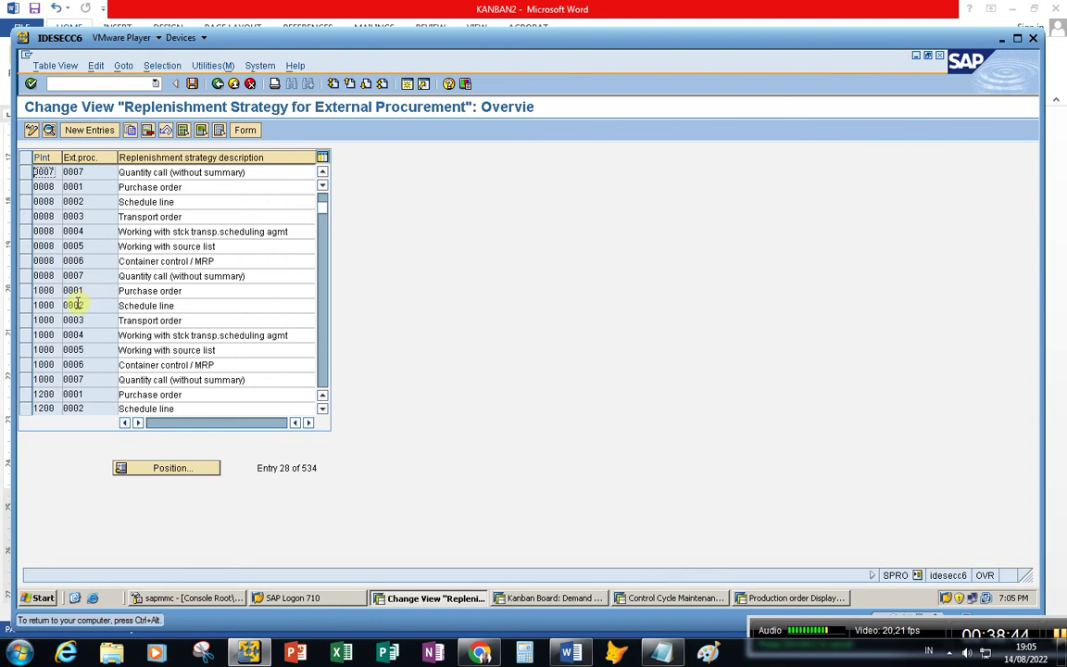
click(27, 291)
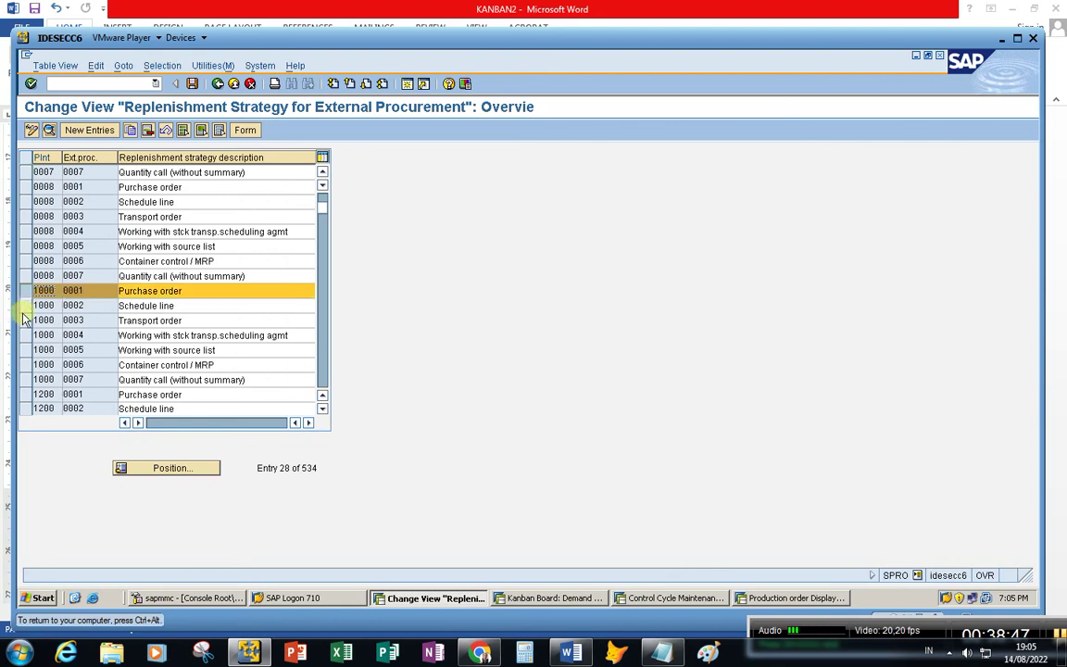
click(27, 306)
click(27, 321)
click(28, 335)
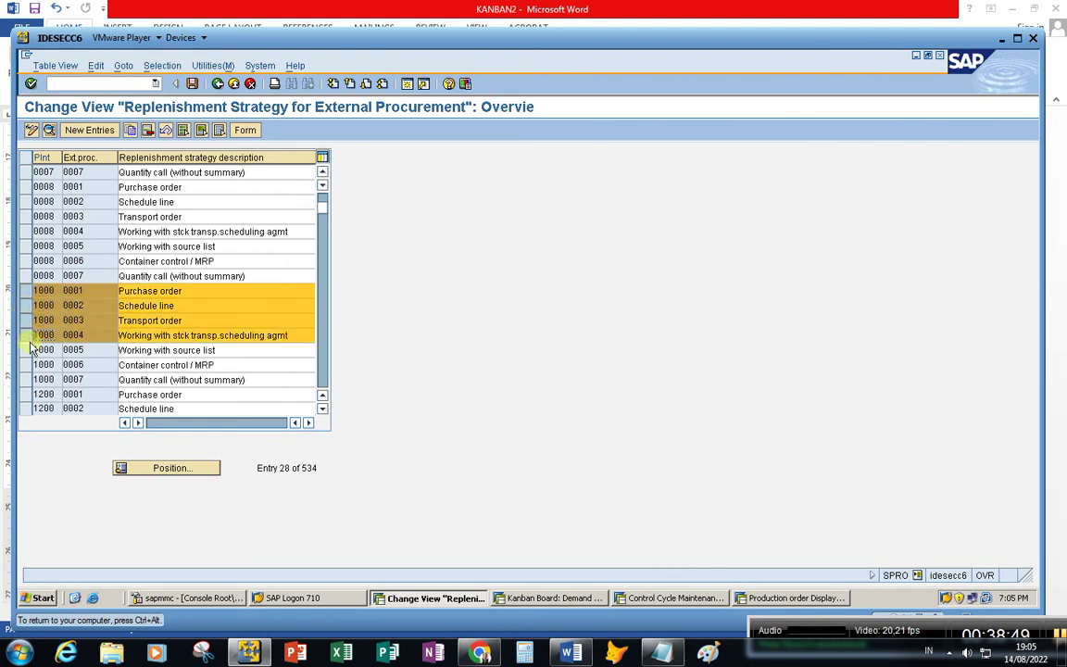
click(29, 350)
click(32, 365)
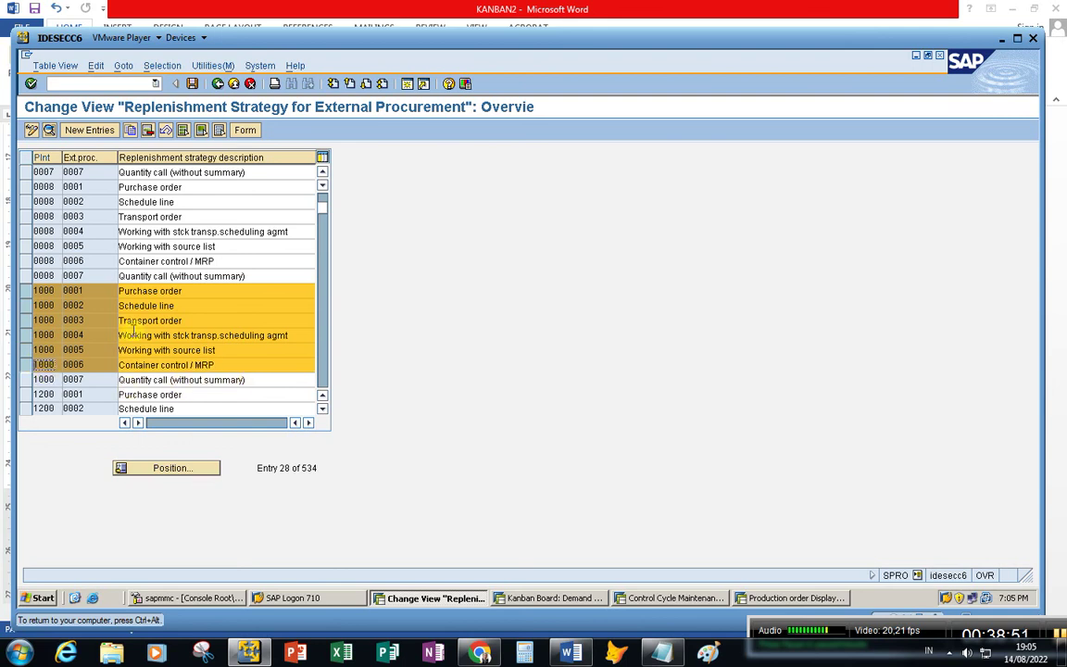
click(218, 84)
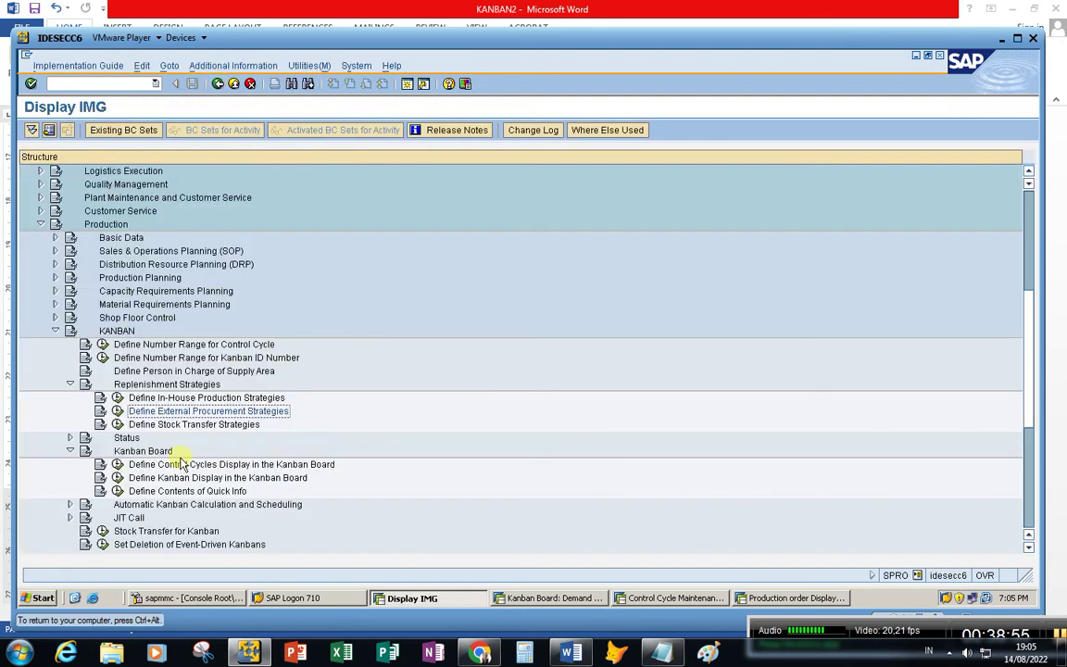
- Display the stock transfer strategies, mark plant 1000's entries 0001 through 0006, and return to the IMG
click(119, 425)
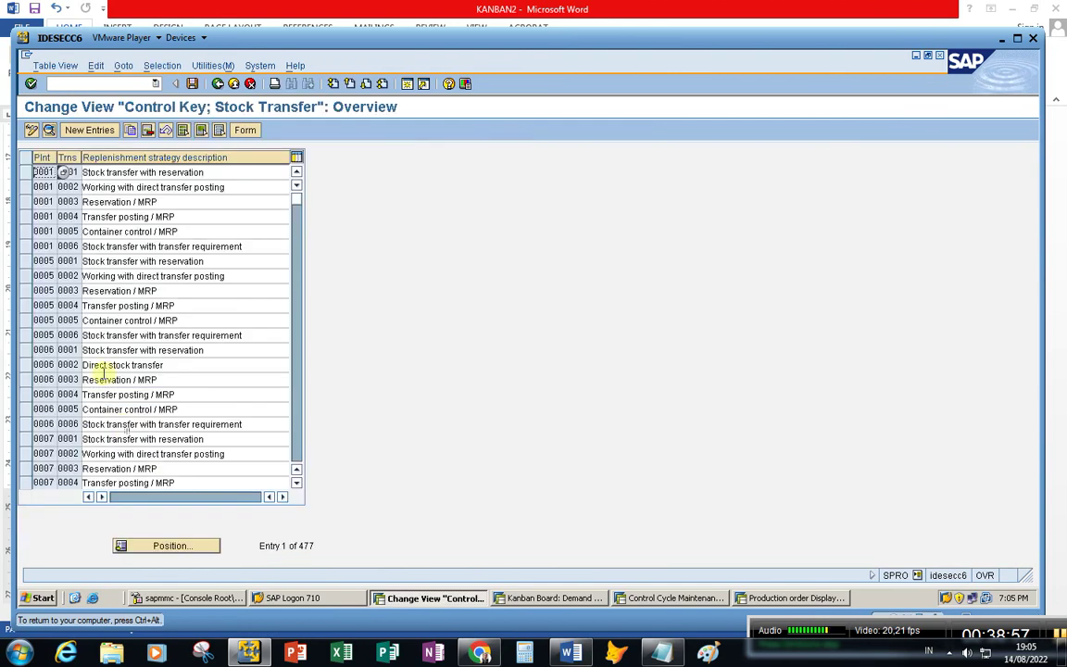
scroll(97, 371, down, 8)
scroll(96, 367, down, 3)
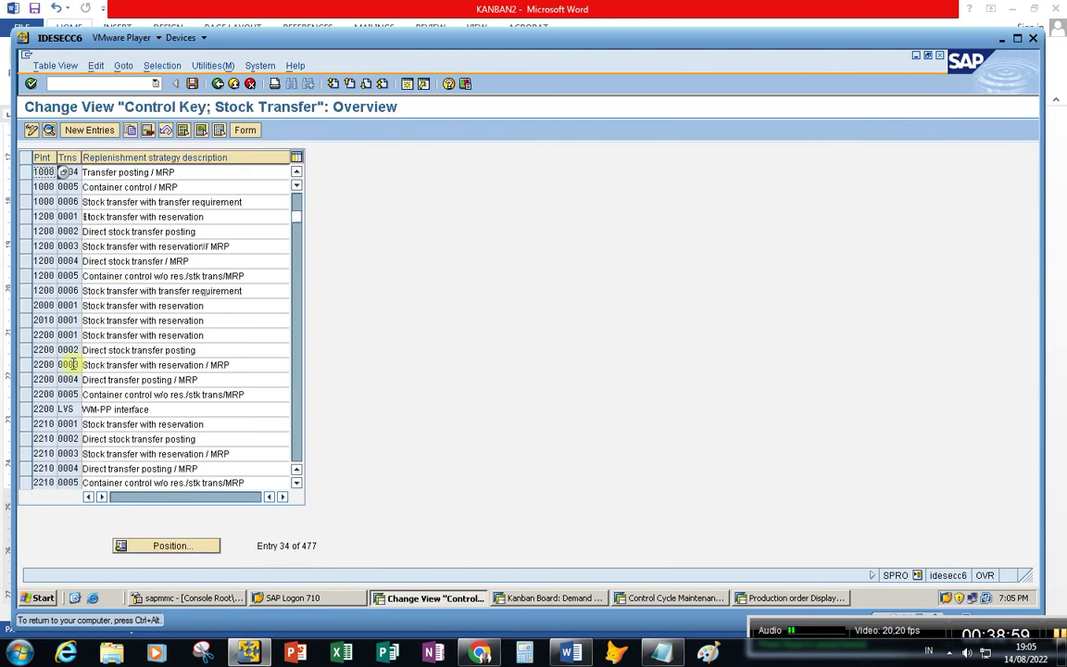
scroll(60, 375, up, 3)
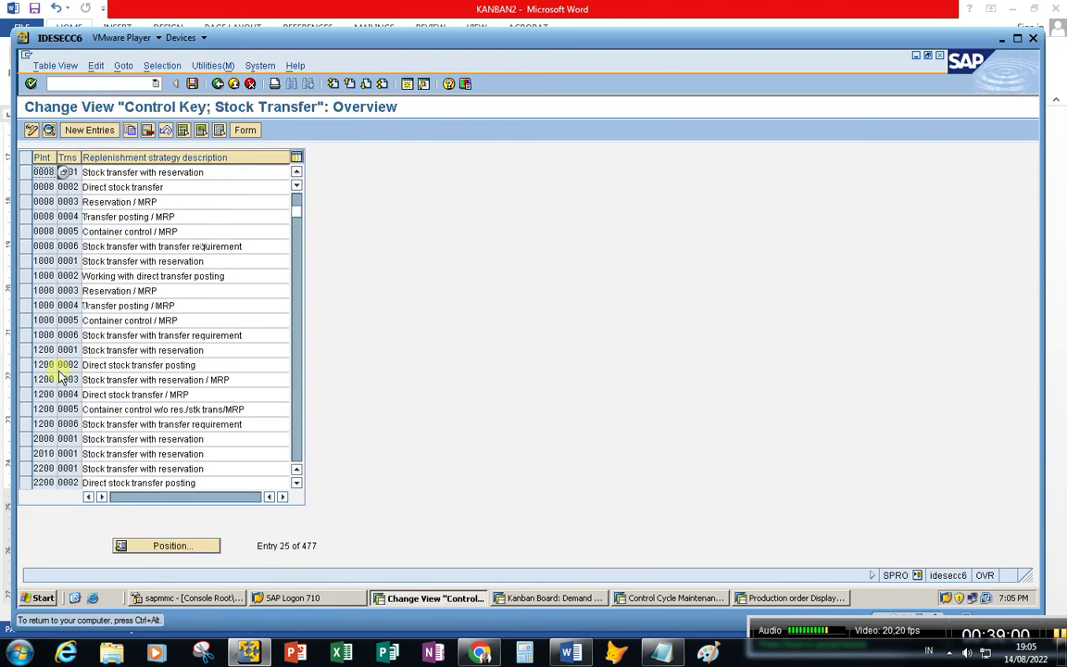
click(28, 261)
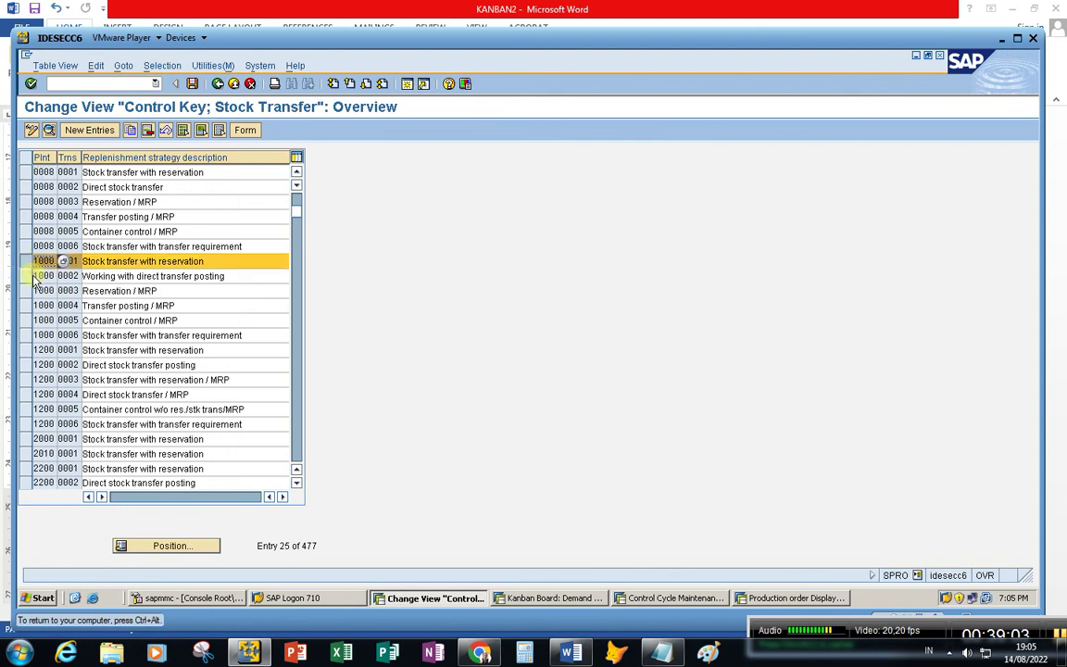
click(32, 276)
click(29, 291)
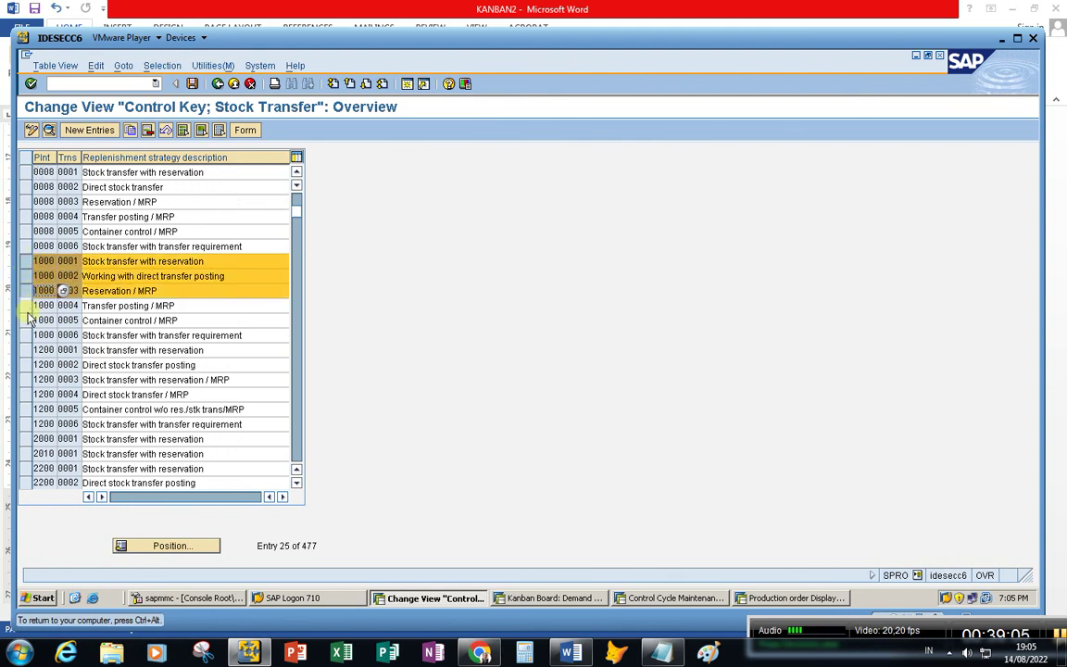
click(28, 305)
click(29, 320)
click(26, 337)
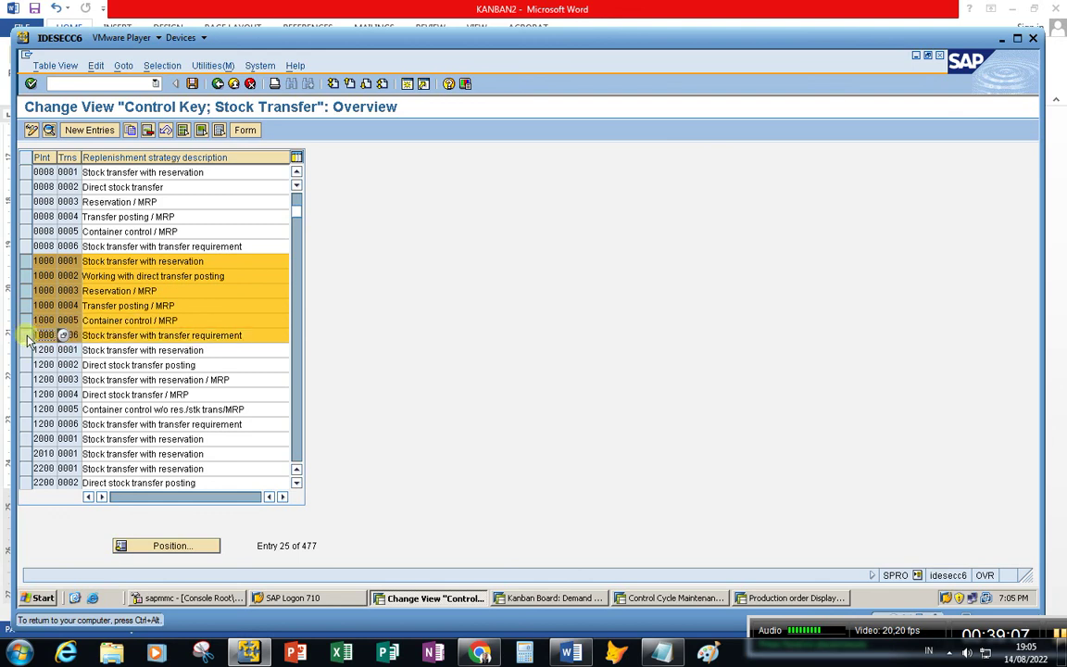
click(218, 83)
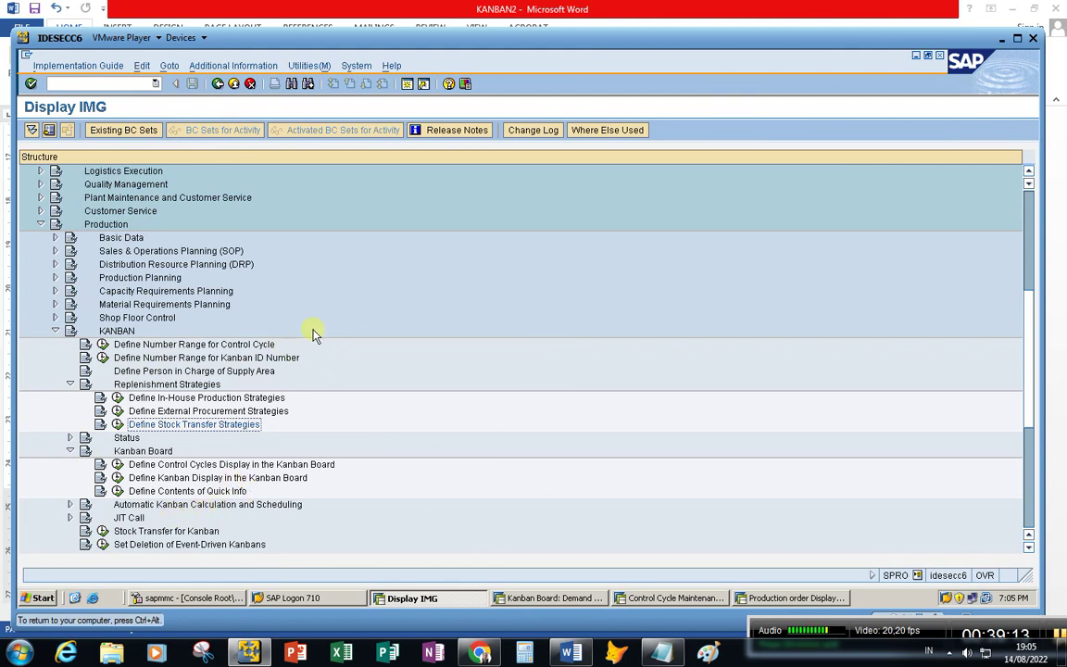
- Compare the kanban board session with the BYCICLE control cycle in control cycle maintenance, ending on the board
click(567, 599)
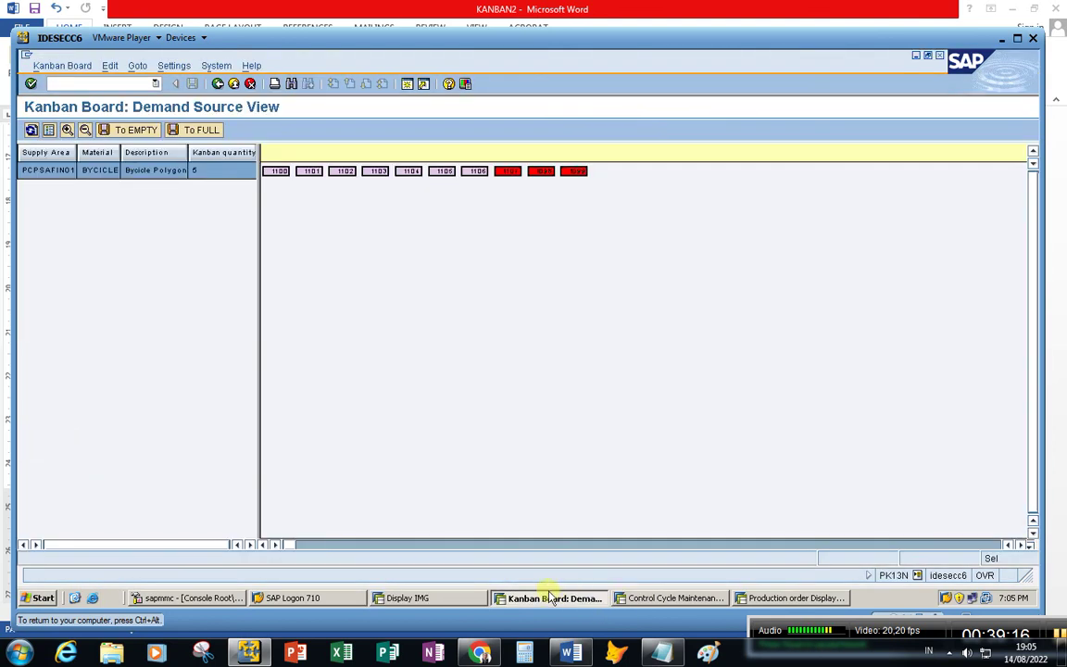
click(655, 600)
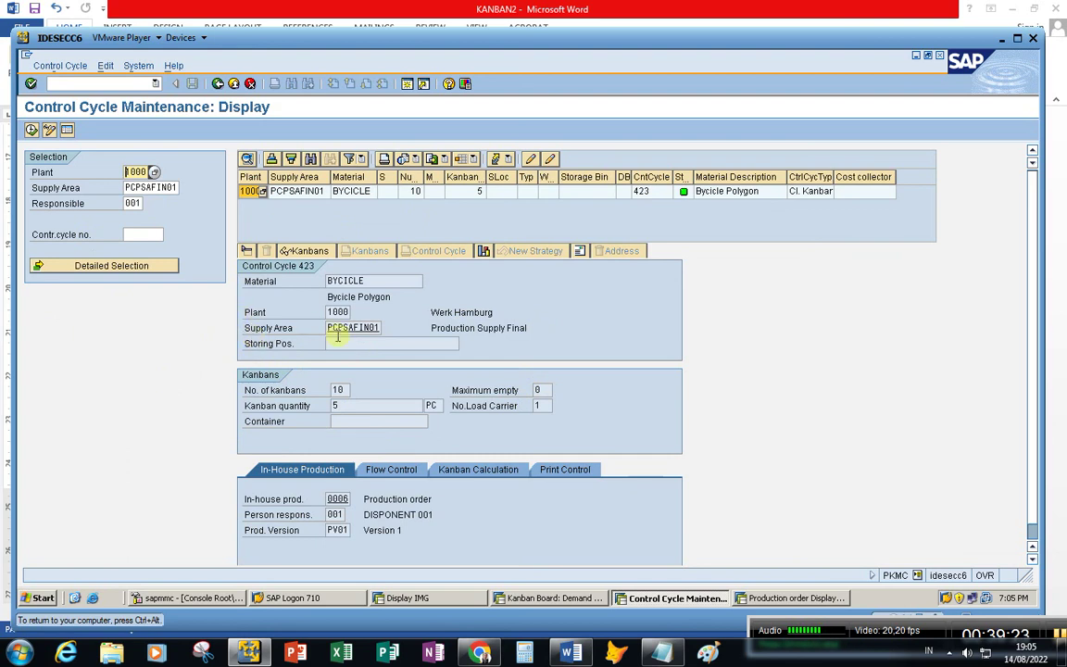
click(575, 598)
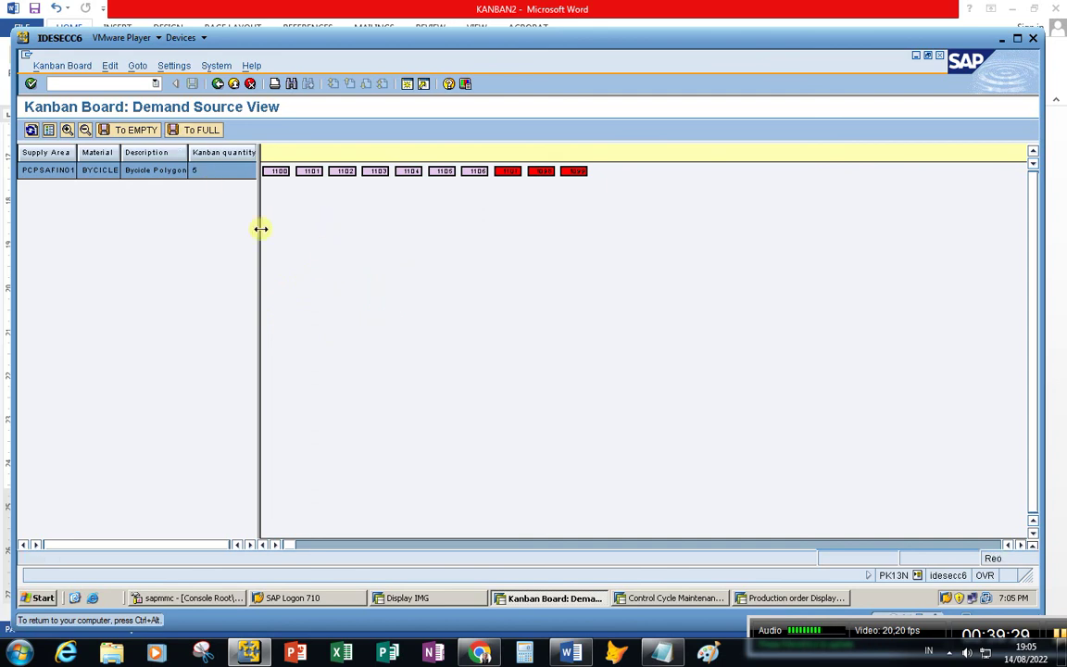
- Try to open kanban information without selecting a kanban, and check the actions available for the first red kanban
click(139, 66)
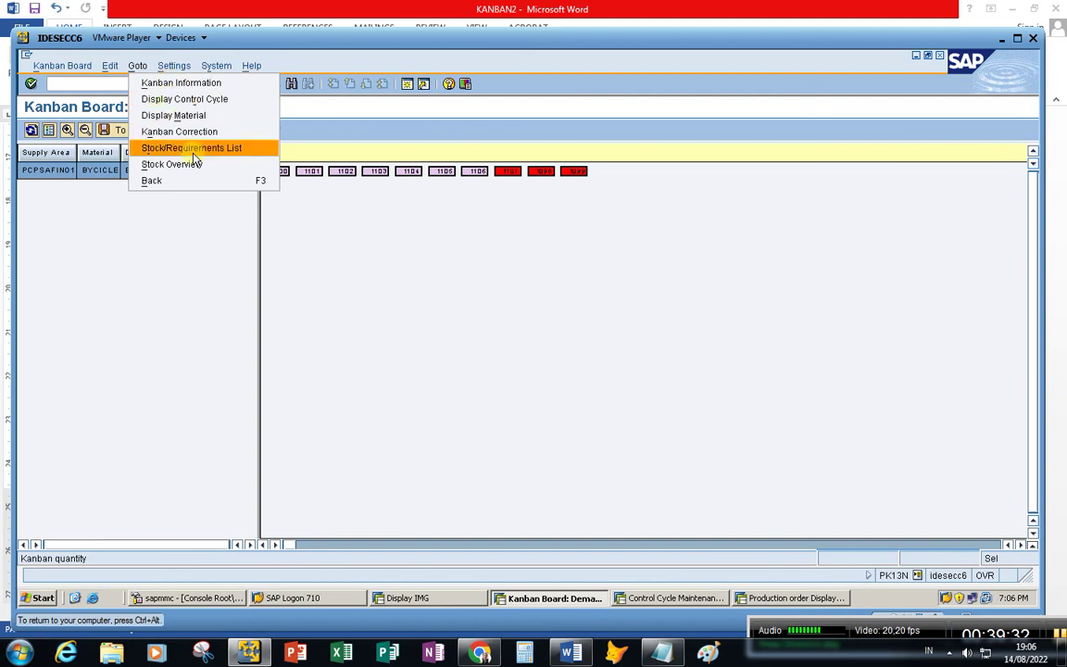
click(173, 84)
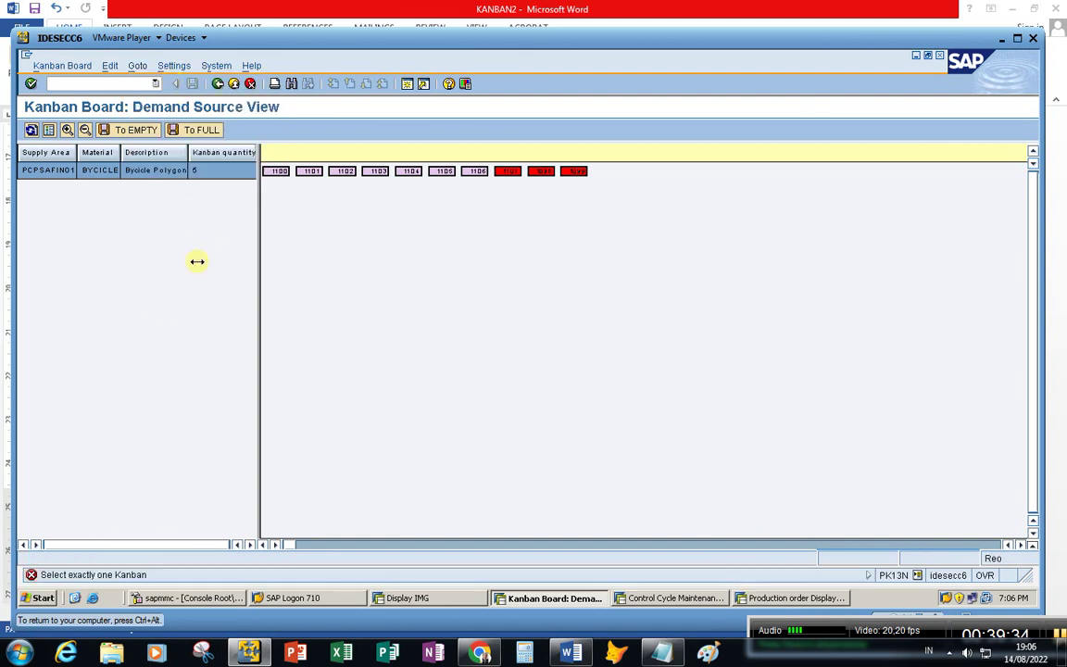
right_click(503, 171)
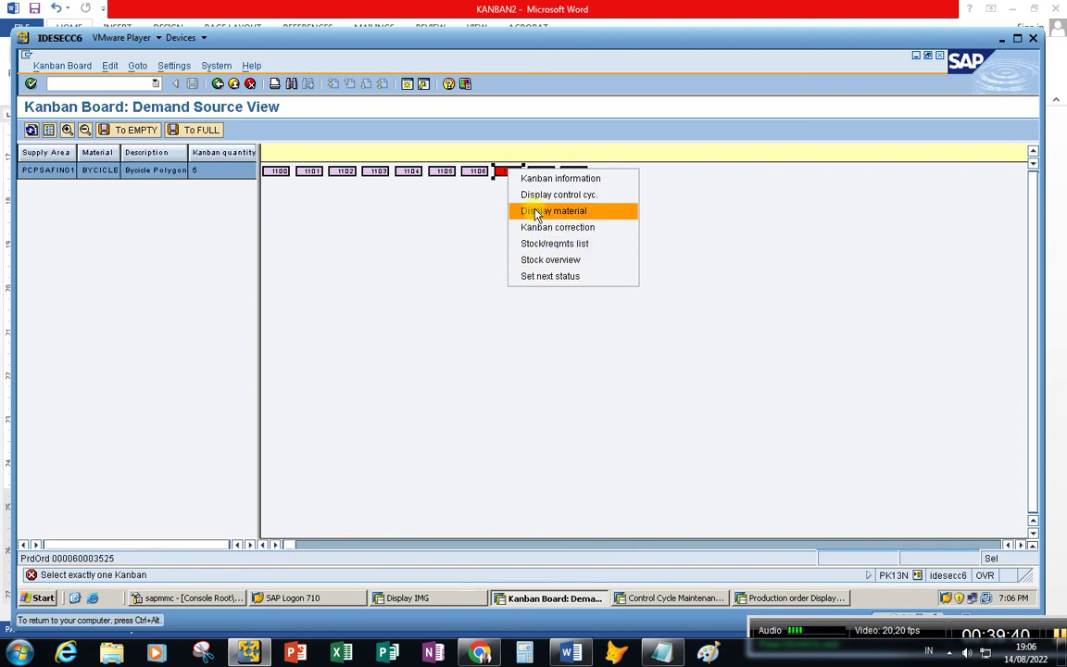
click(543, 275)
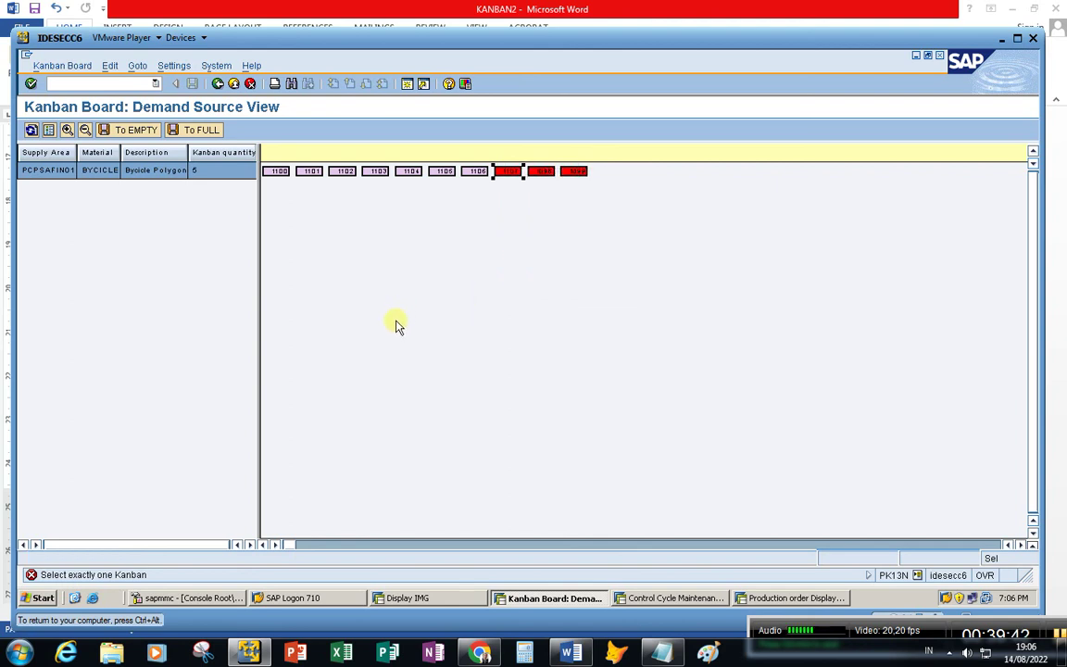
click(51, 68)
click(67, 185)
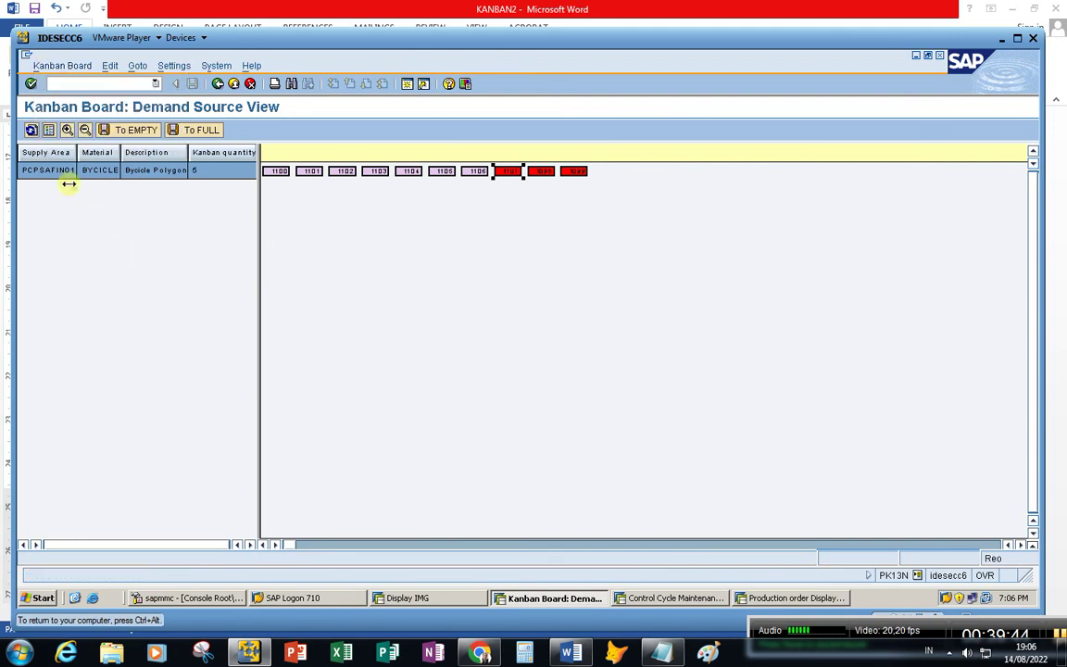
- Display the control cycle of supply area PCPSAFIN01 from the kanban board and return to the board
double_click(53, 171)
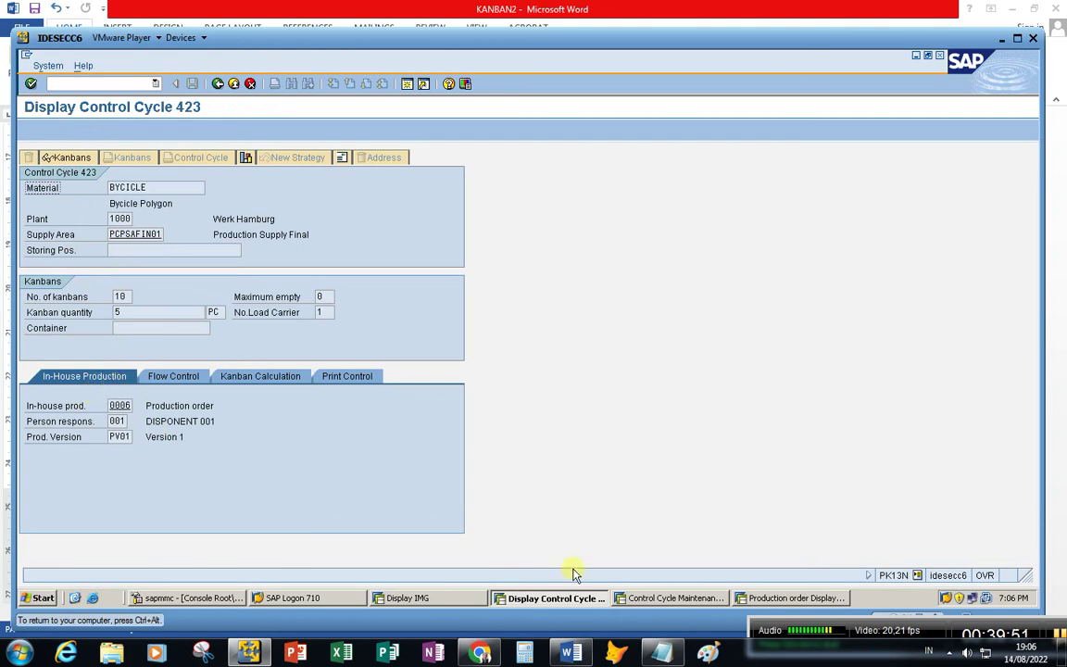
click(651, 593)
click(553, 597)
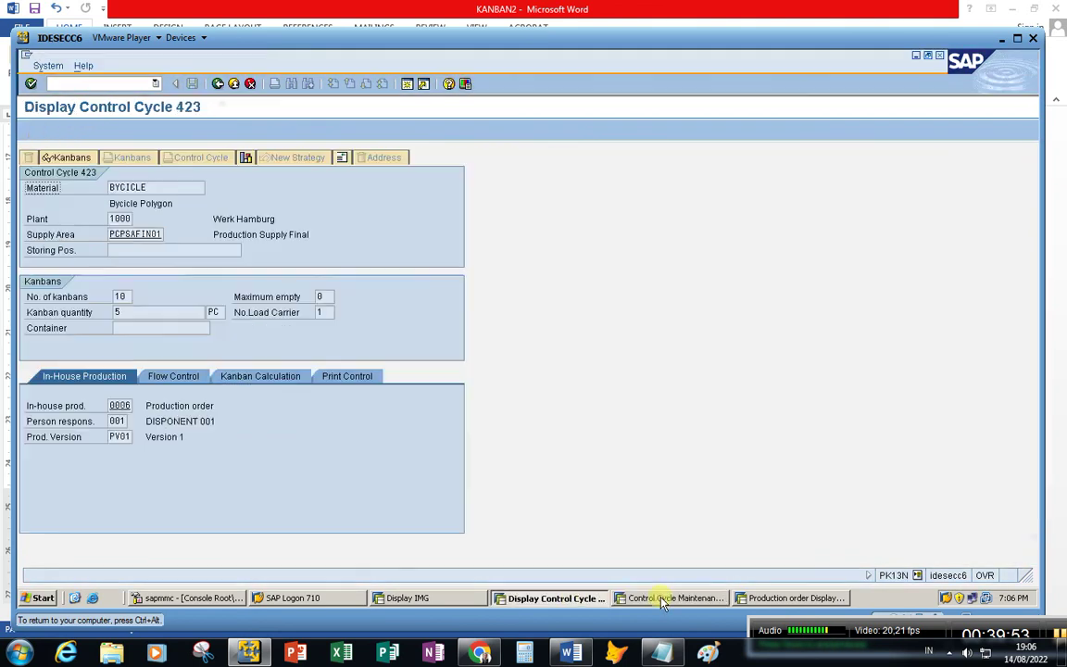
click(218, 84)
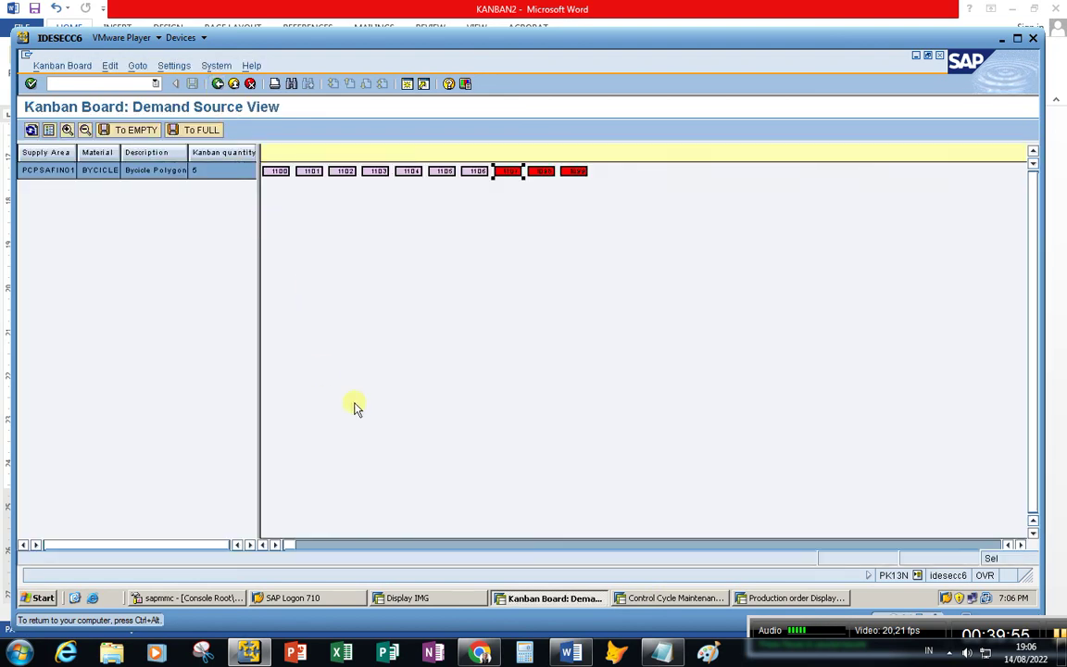
- Switch to control cycle maintenance and display the Flow Control settings of the BYCICLE control cycle
click(633, 598)
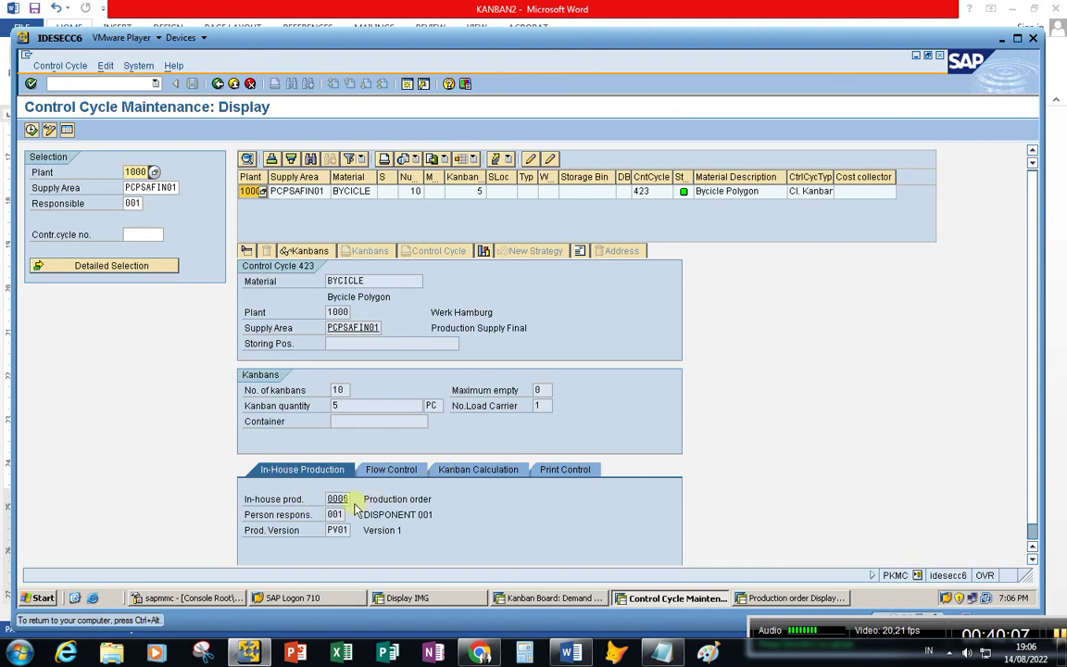
click(410, 473)
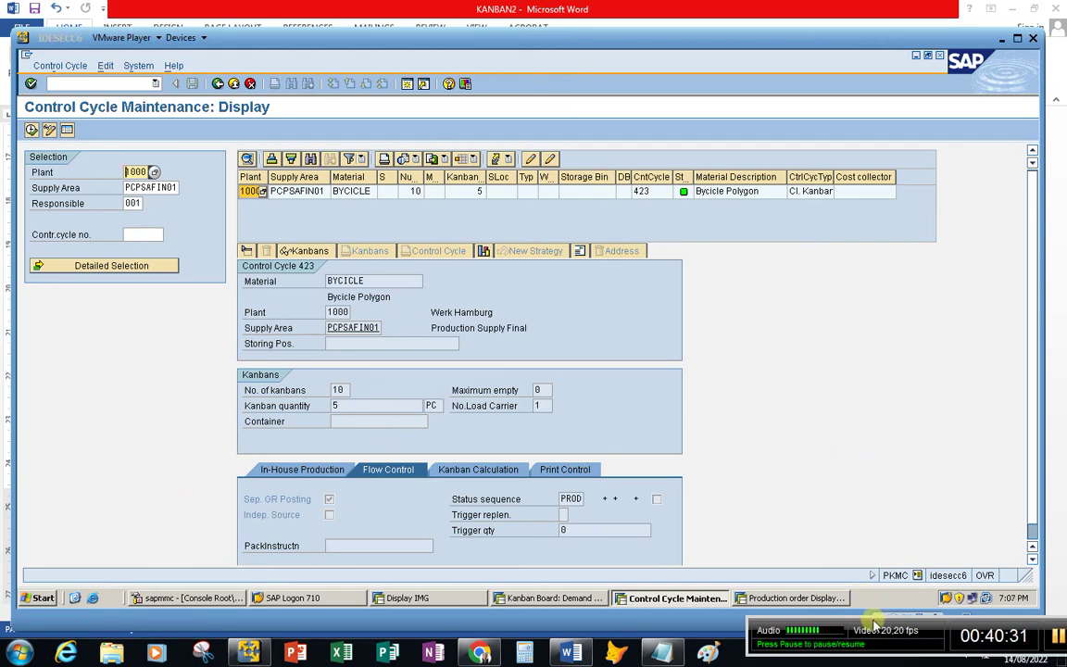
mouse_move(827, 630)
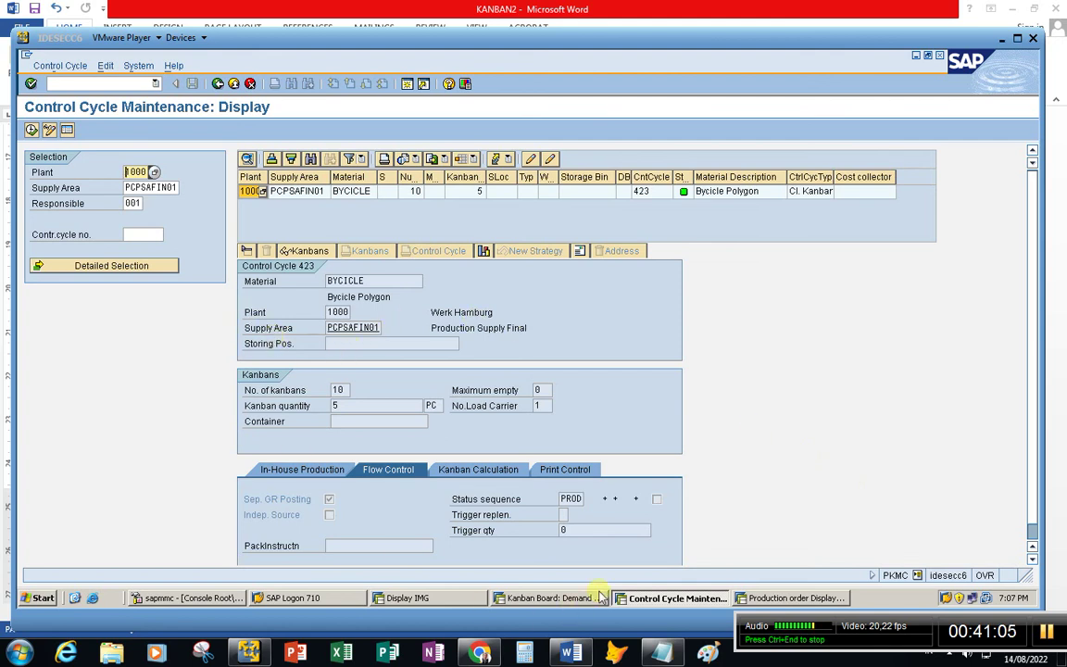
- Back on the kanban board, view the last red kanban's information, including its replenishment production order, and close it
click(550, 599)
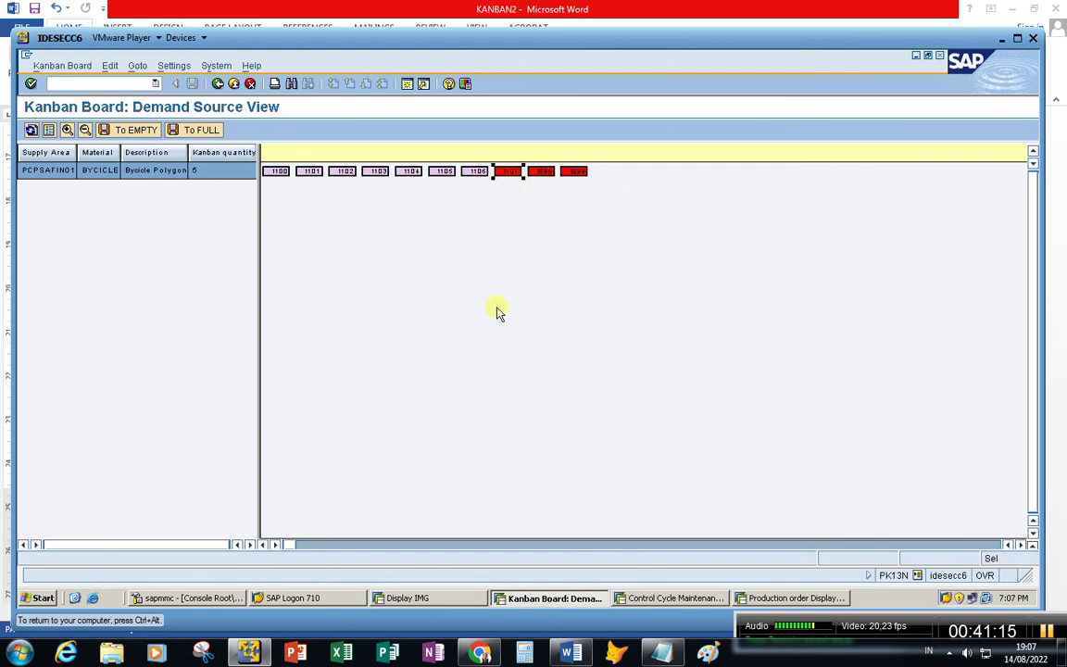
right_click(571, 171)
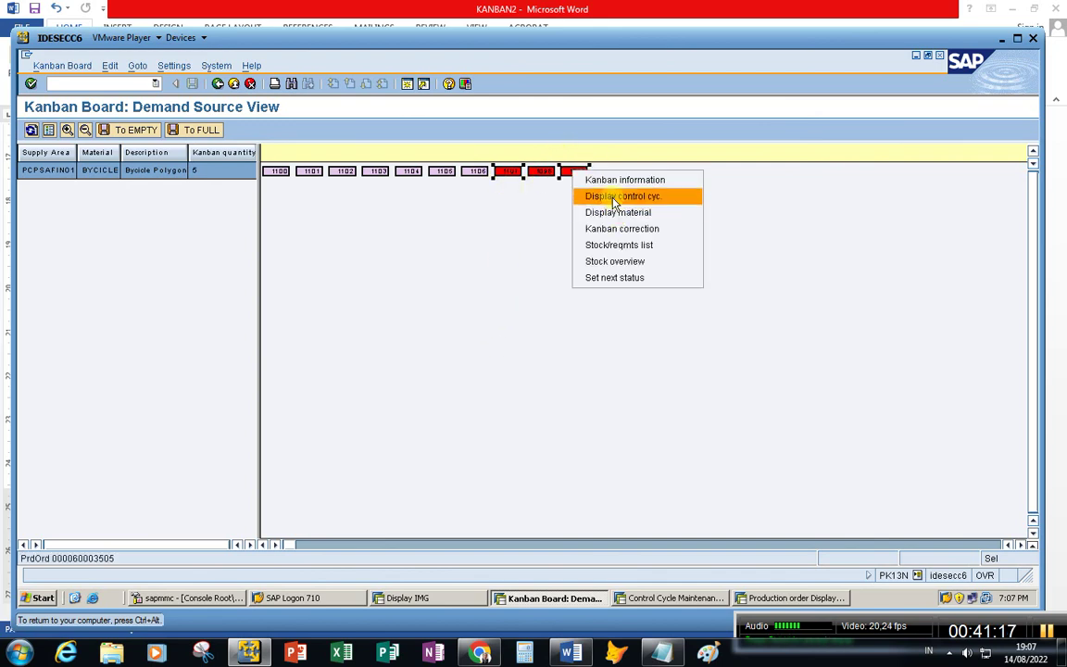
click(609, 182)
click(183, 503)
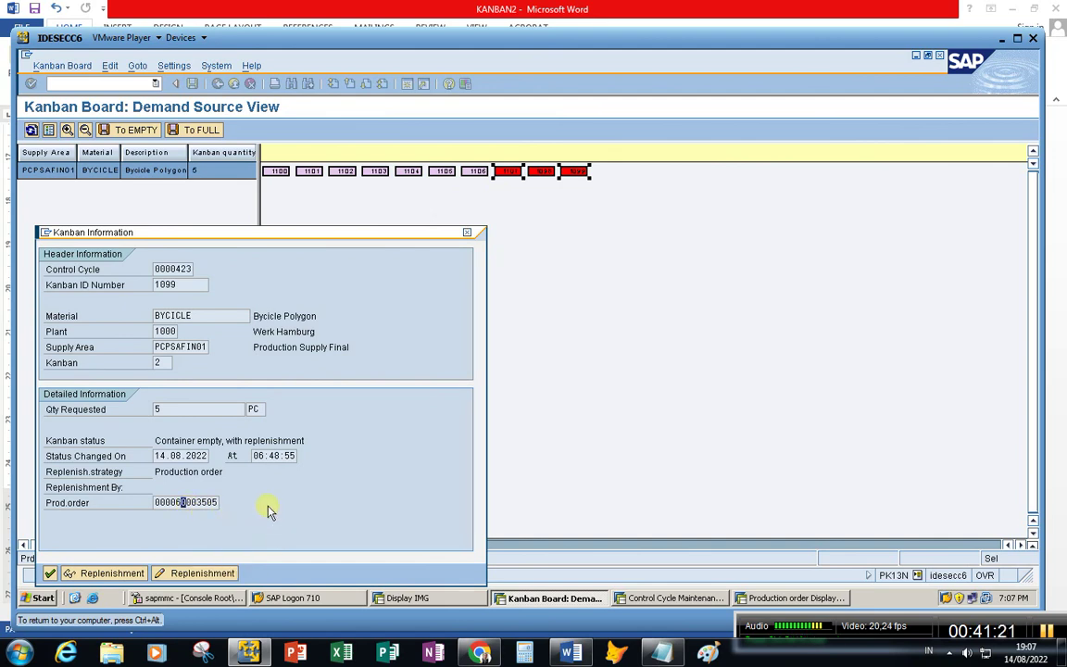
click(172, 502)
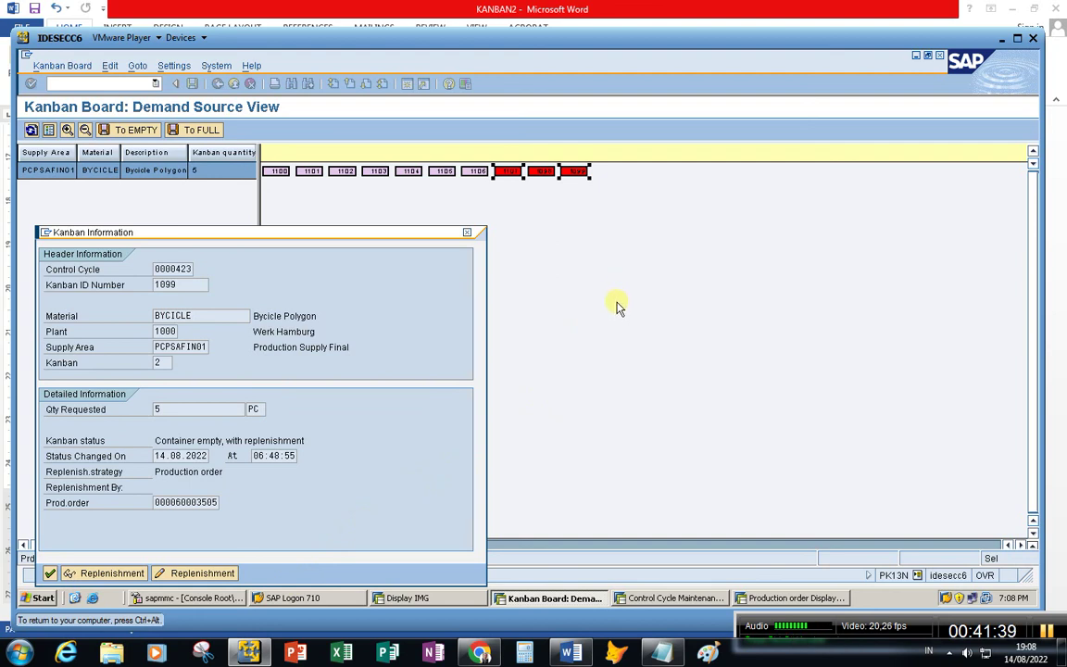
click(471, 236)
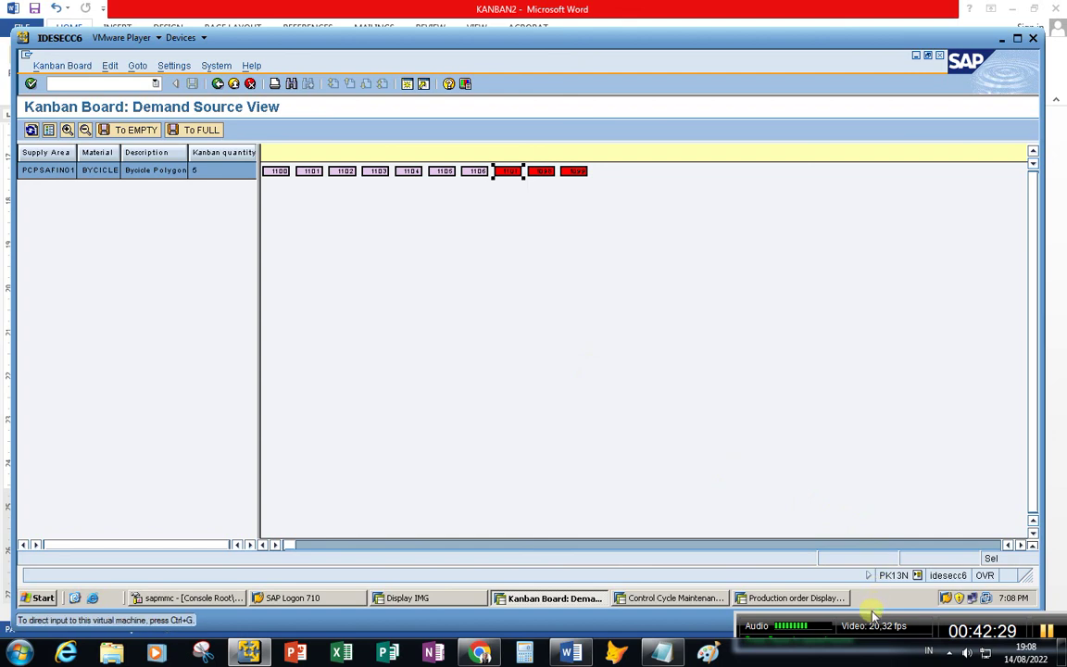
mouse_move(927, 625)
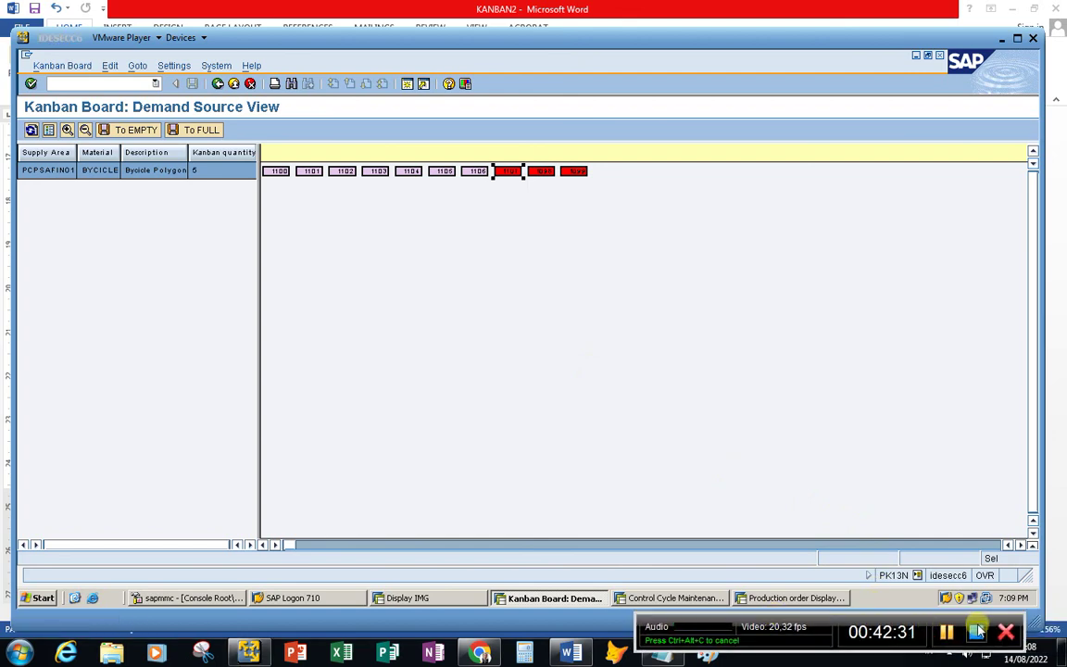